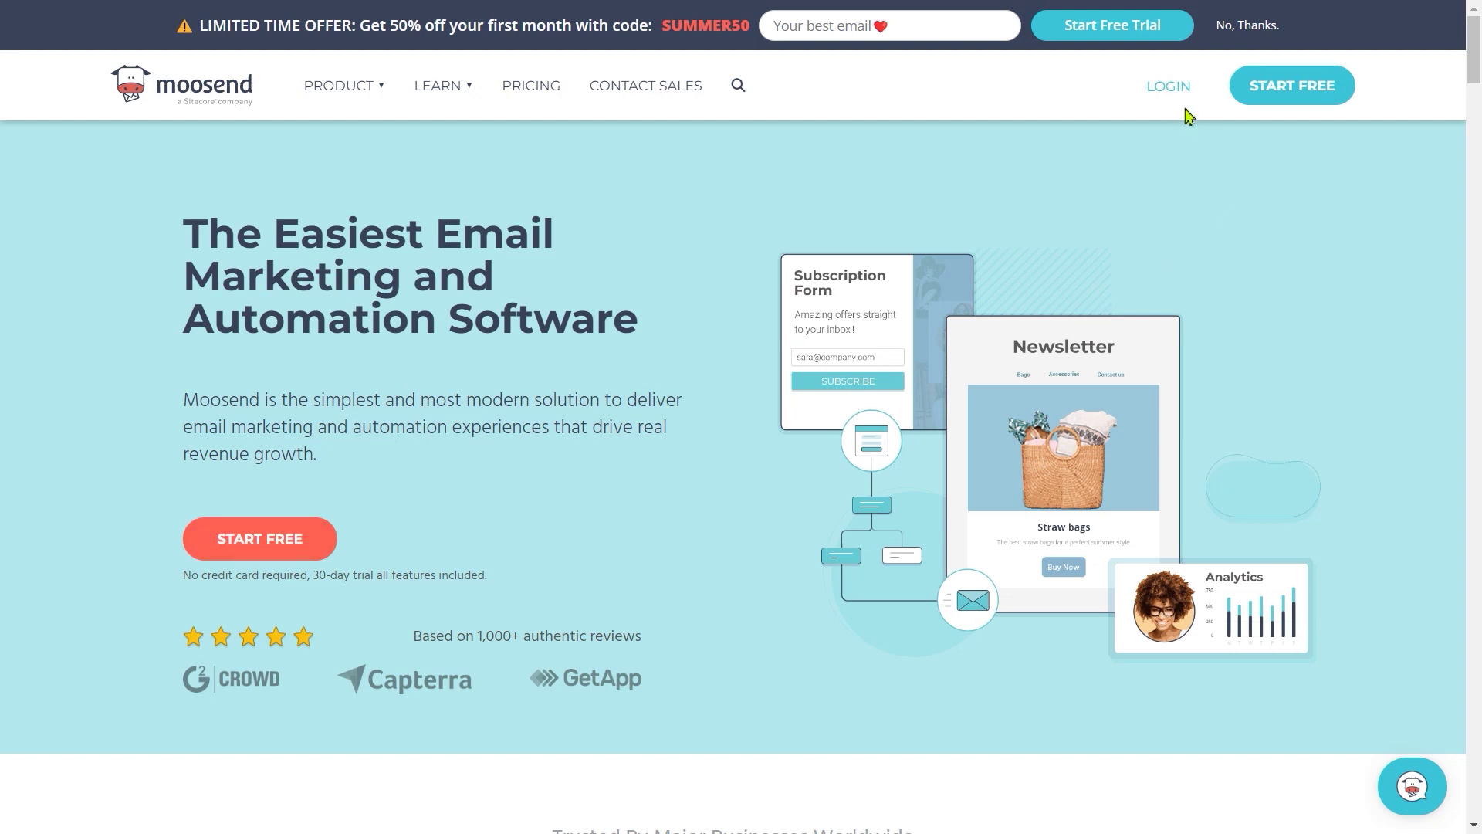
# Step: Start a free Moosend account sign-up from the homepage header
pyautogui.click(1294, 79)
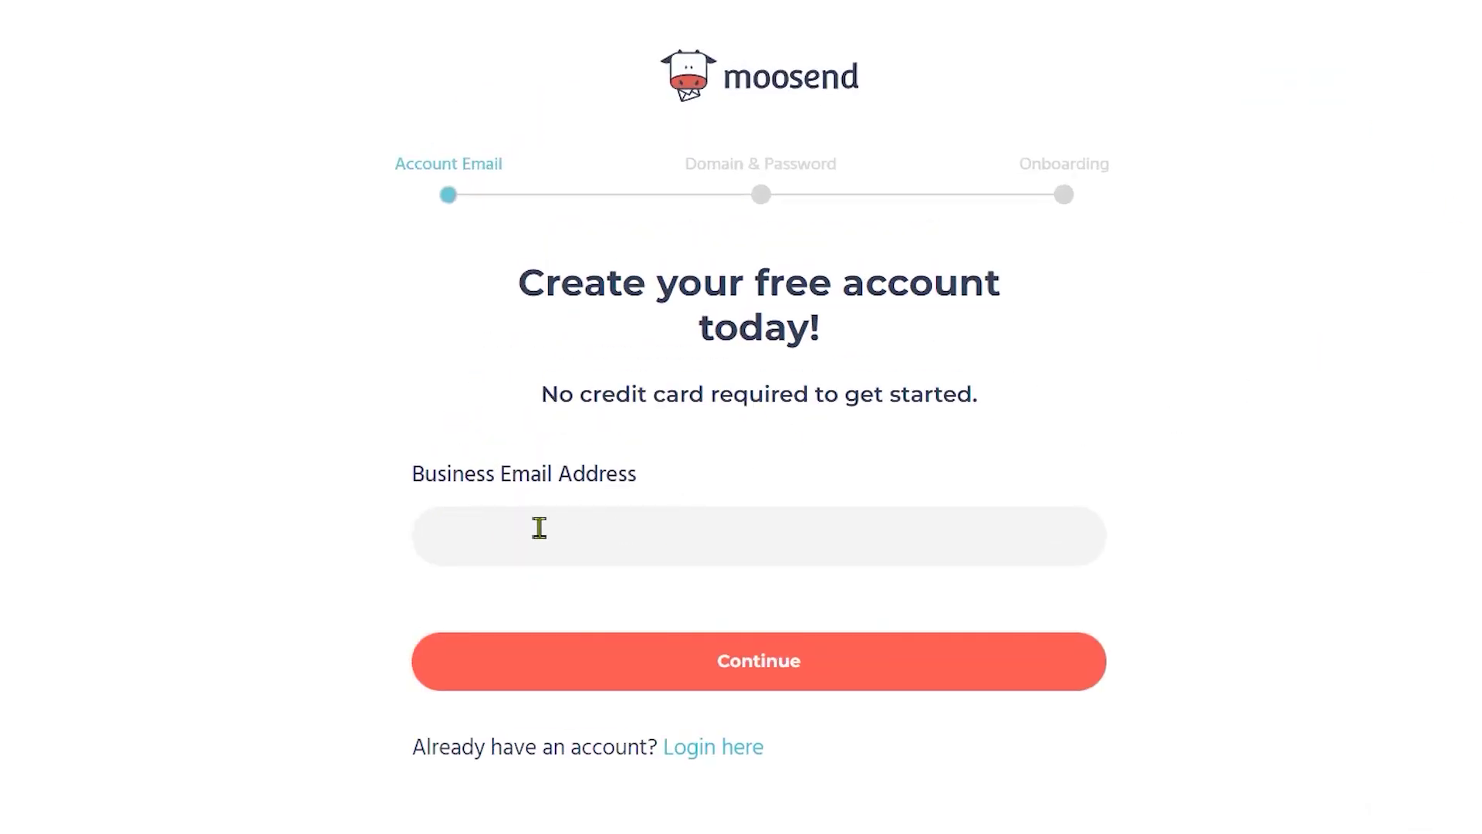
# Step: Enter the business email address and continue to the next sign-up step
pyautogui.click(589, 553)
pyautogui.moveTo(445, 473); pyautogui.dragTo(675, 497)
pyautogui.click(740, 496)
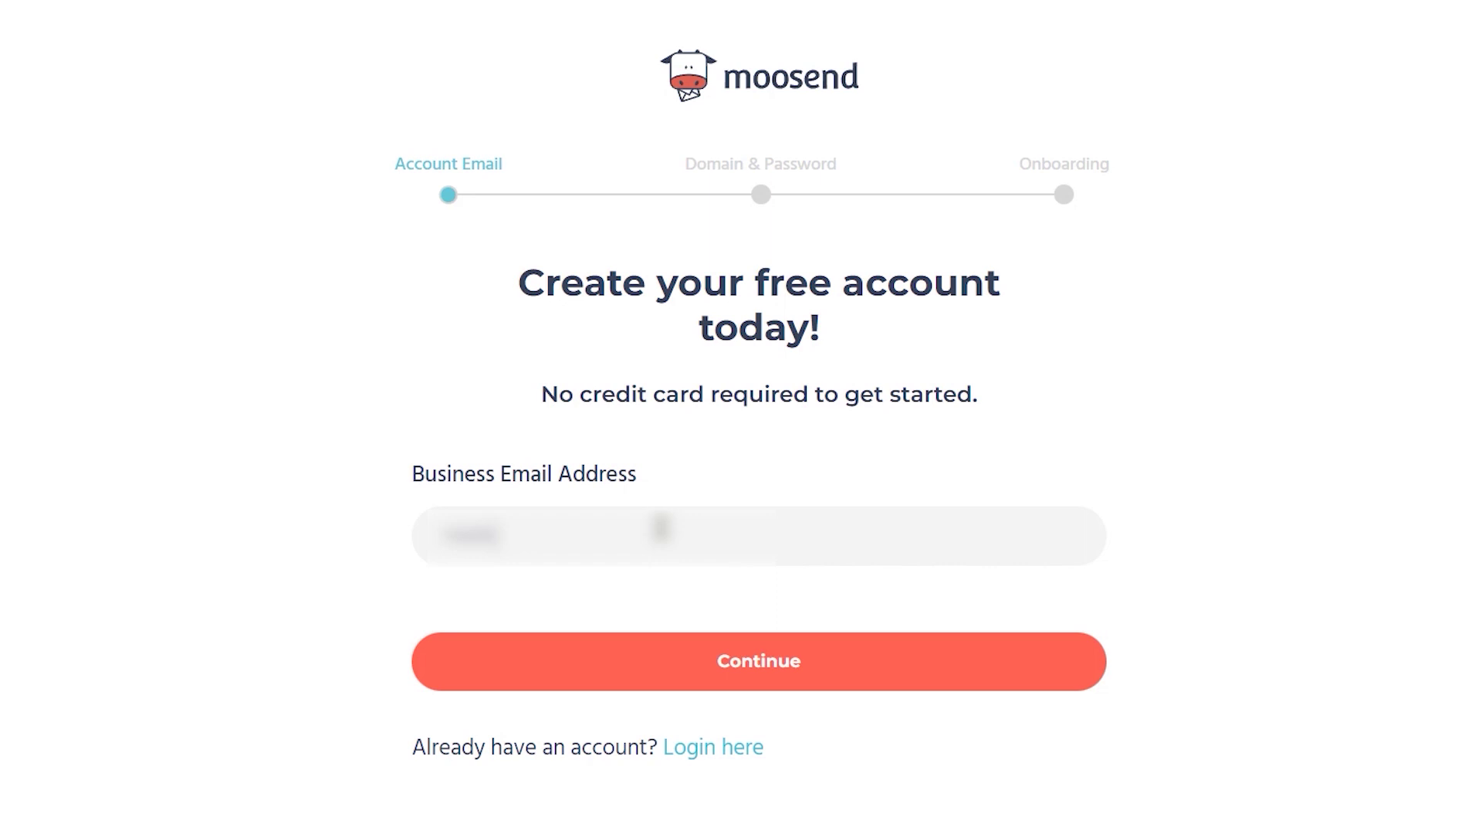
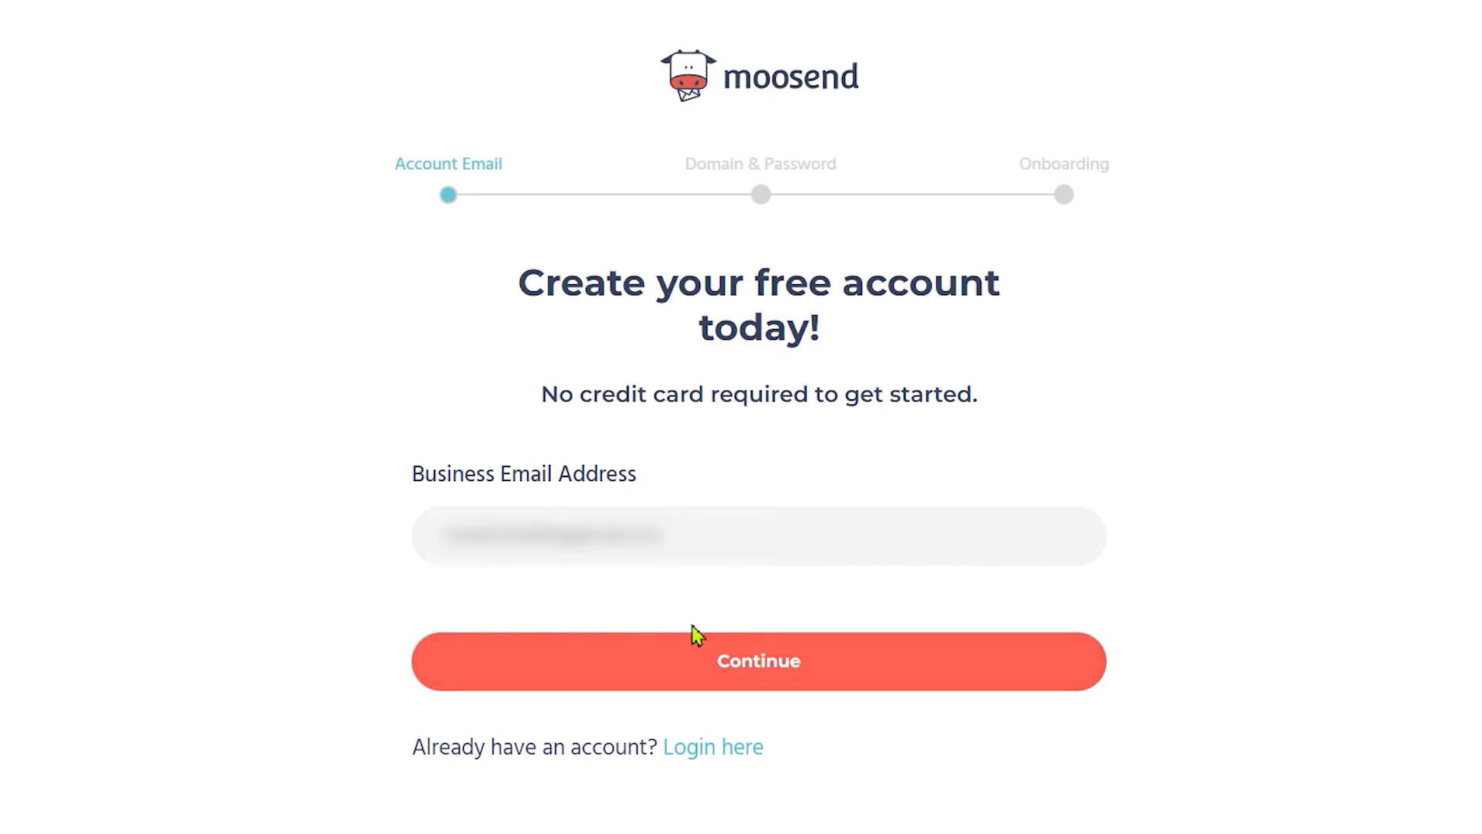
pyautogui.click(749, 669)
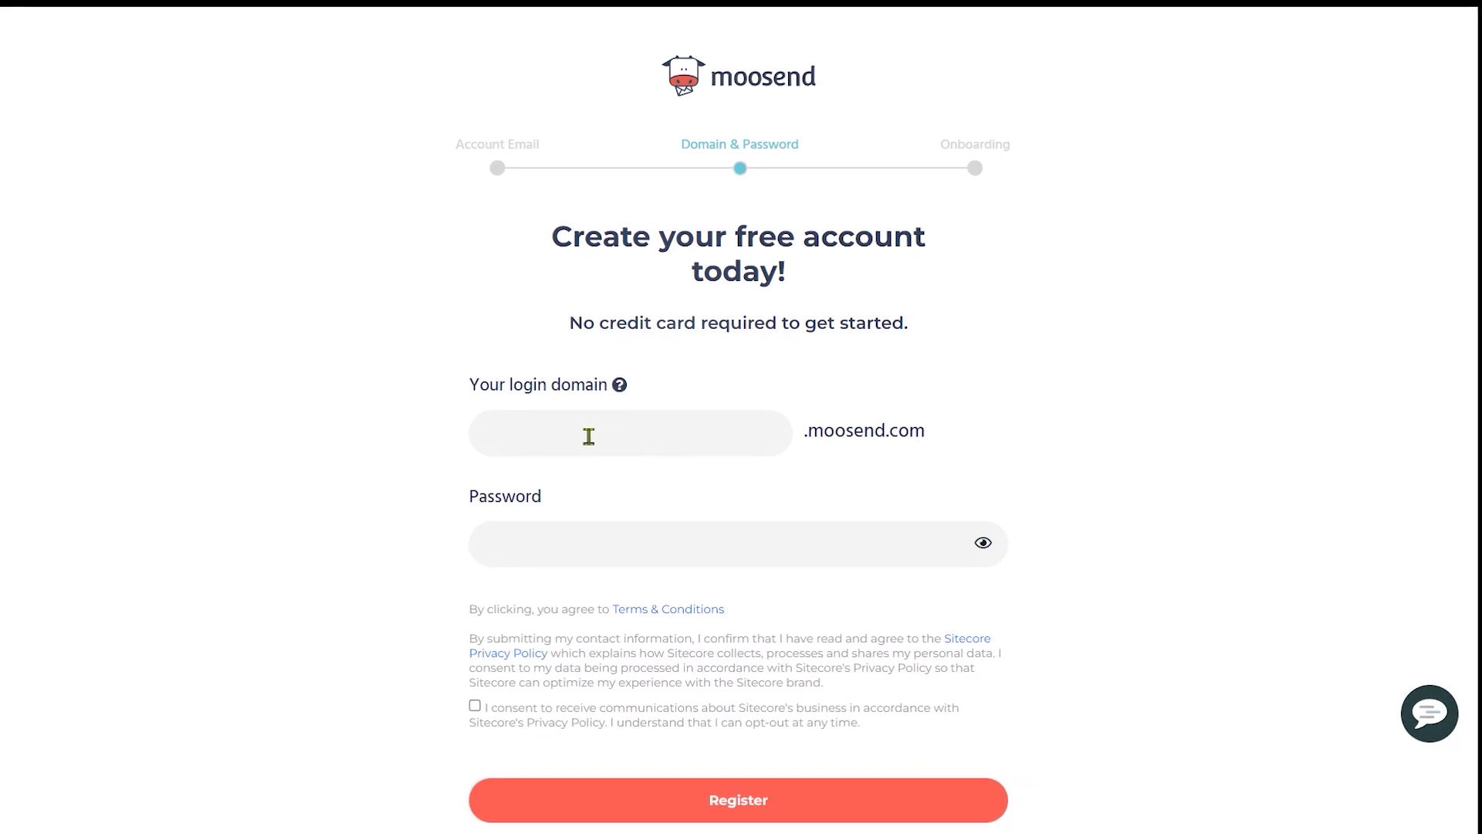
# Step: Set login domain 'VFS Studio', enter a password, accept the consent, and register
pyautogui.click(589, 432)
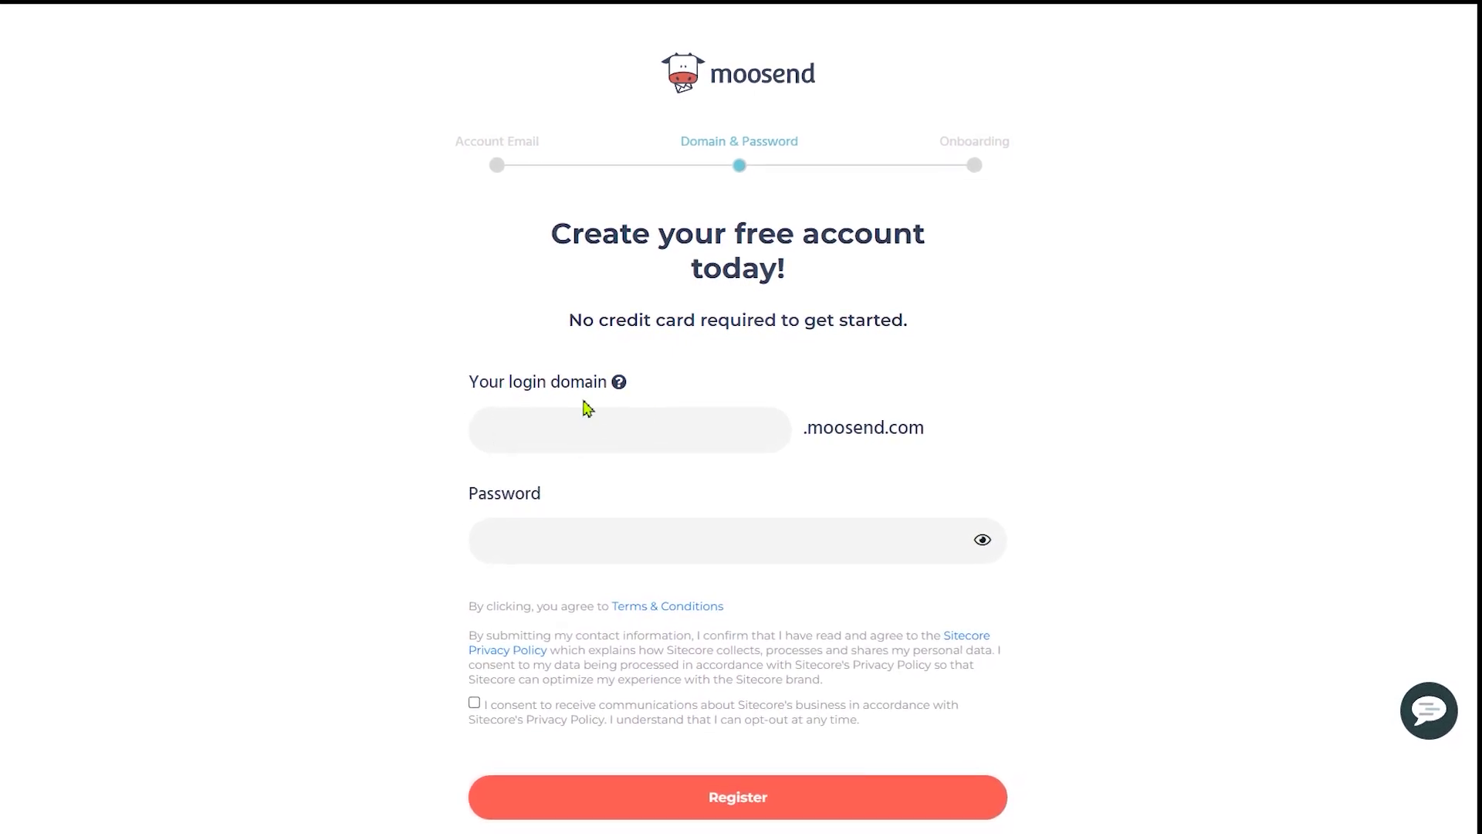
pyautogui.write('VF')
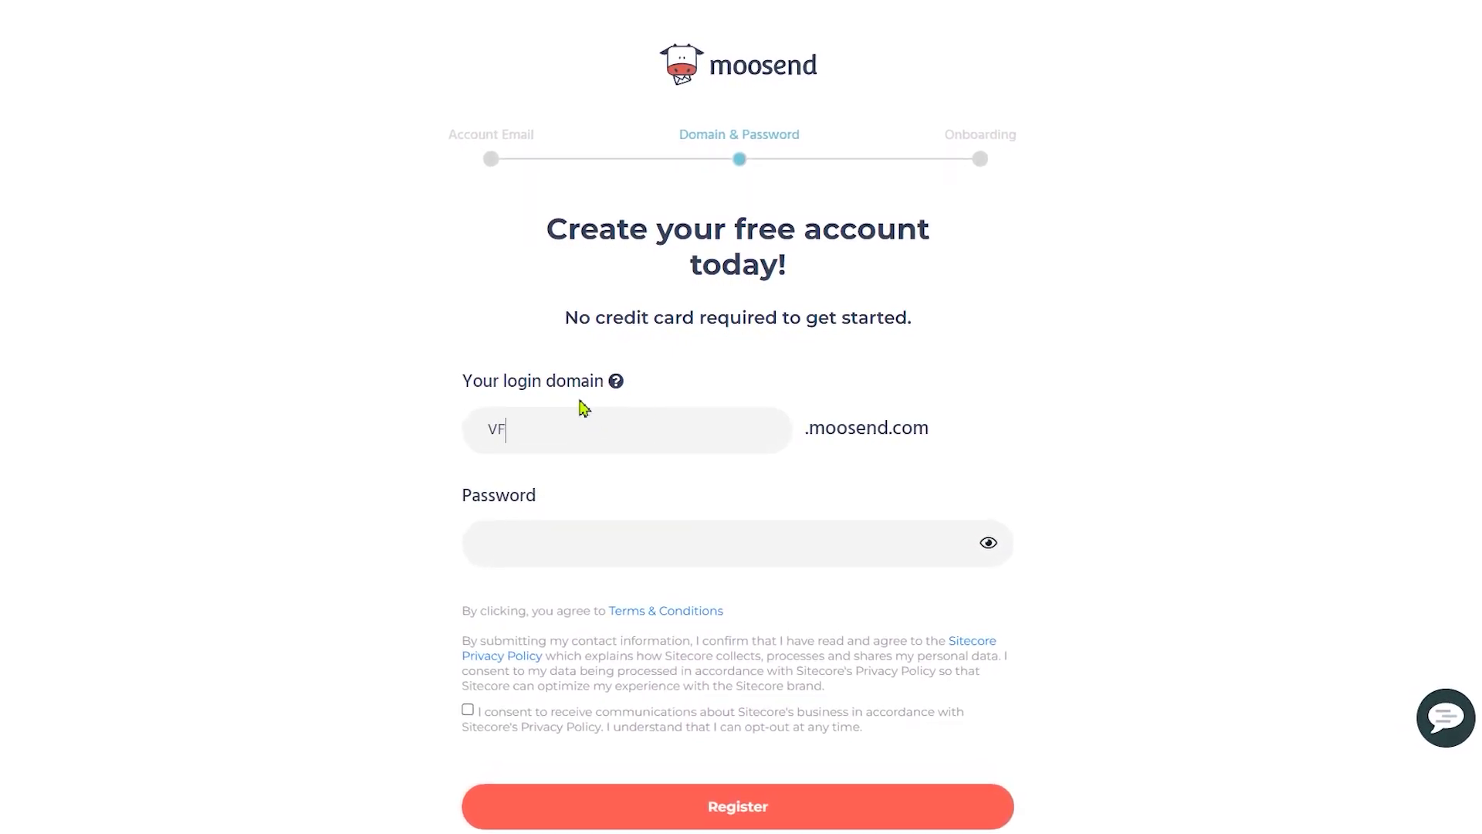
pyautogui.write('S Studio')
pyautogui.click(679, 546)
pyautogui.write('•••••••••')
pyautogui.click(530, 709)
pyautogui.click(797, 807)
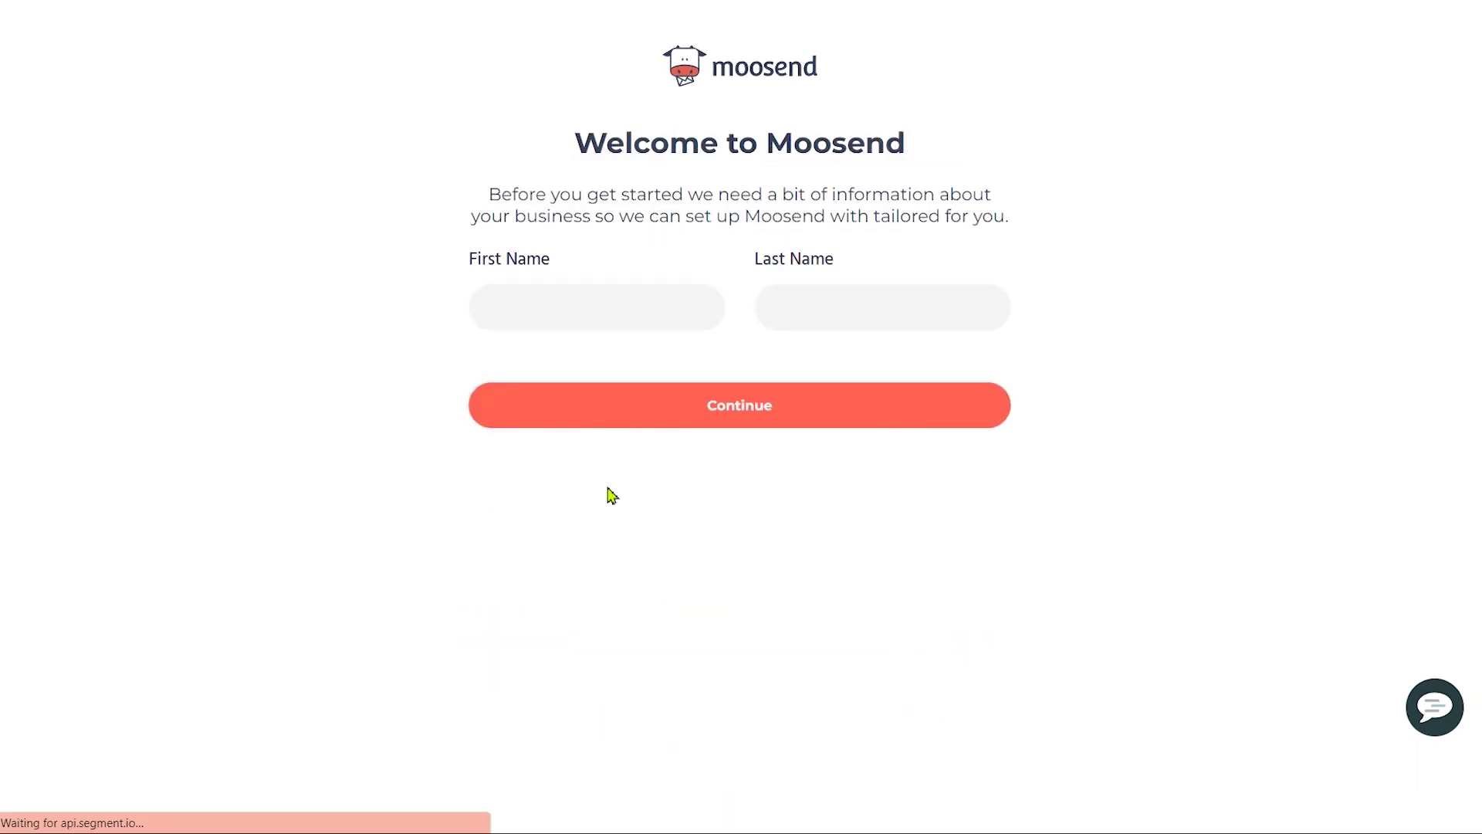
# Step: Fill in your first and last name, then submit the company address details
pyautogui.click(516, 317)
pyautogui.click(986, 315)
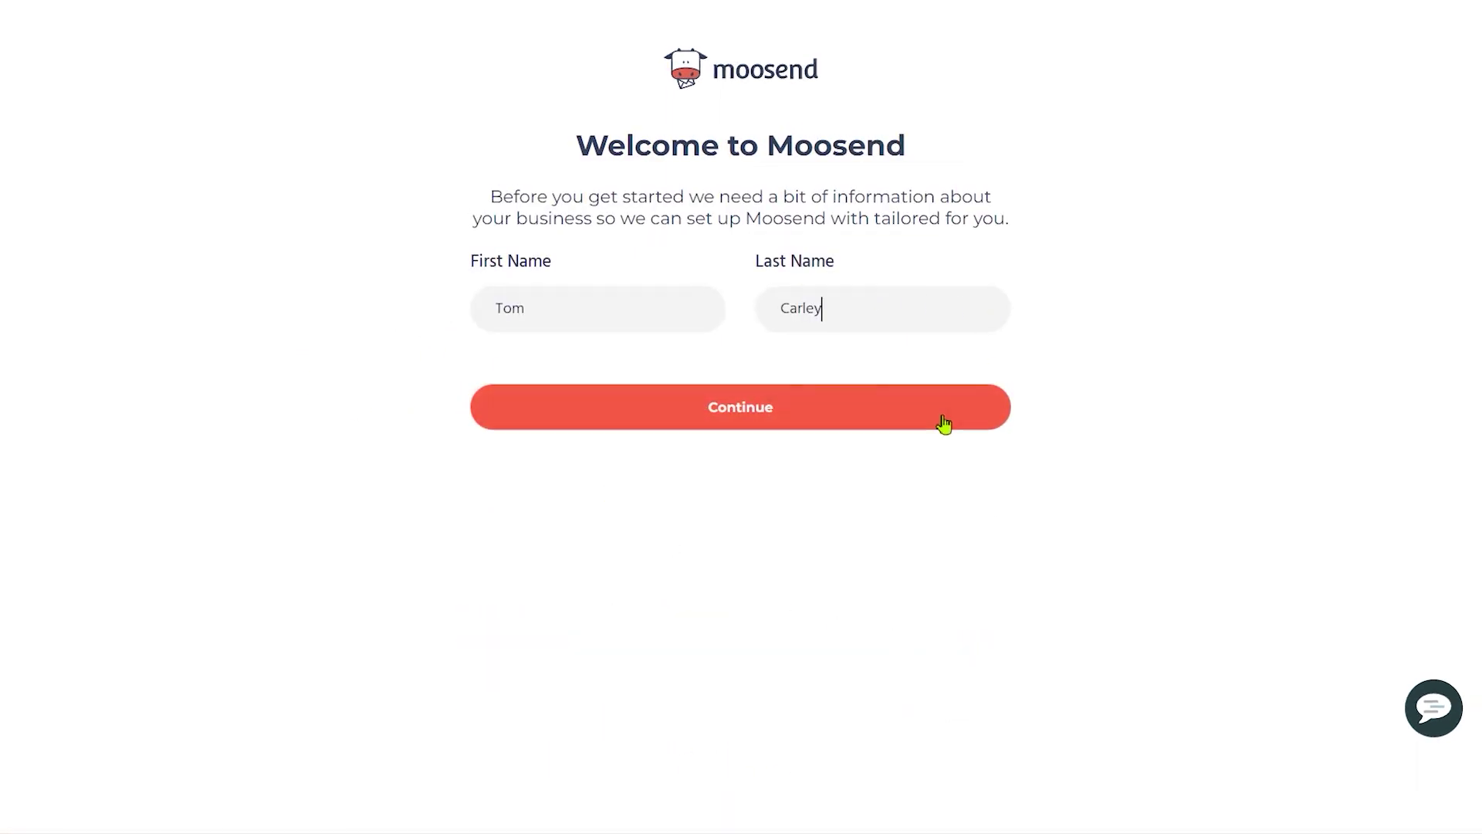
pyautogui.click(951, 411)
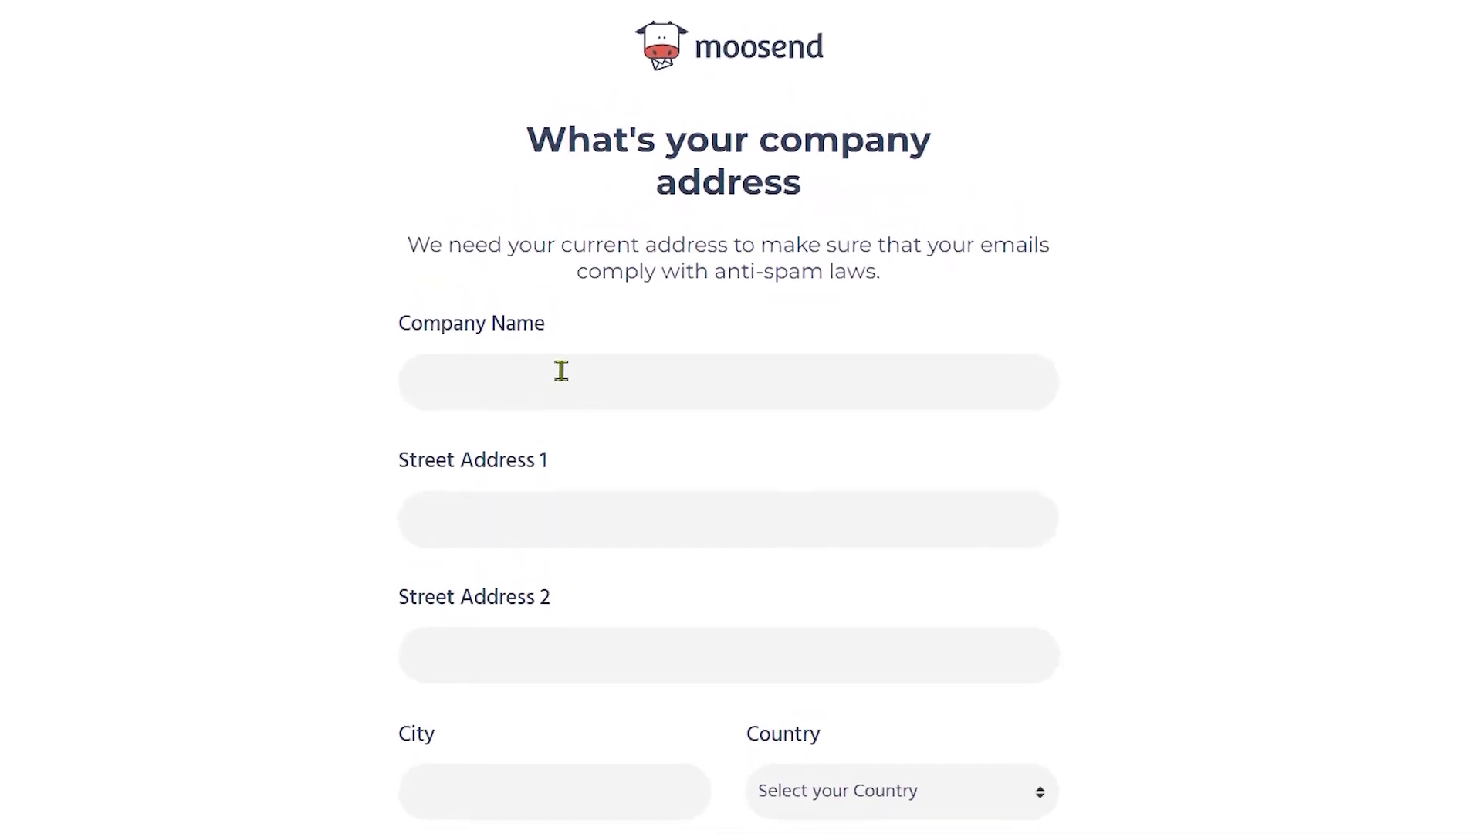
pyautogui.click(578, 378)
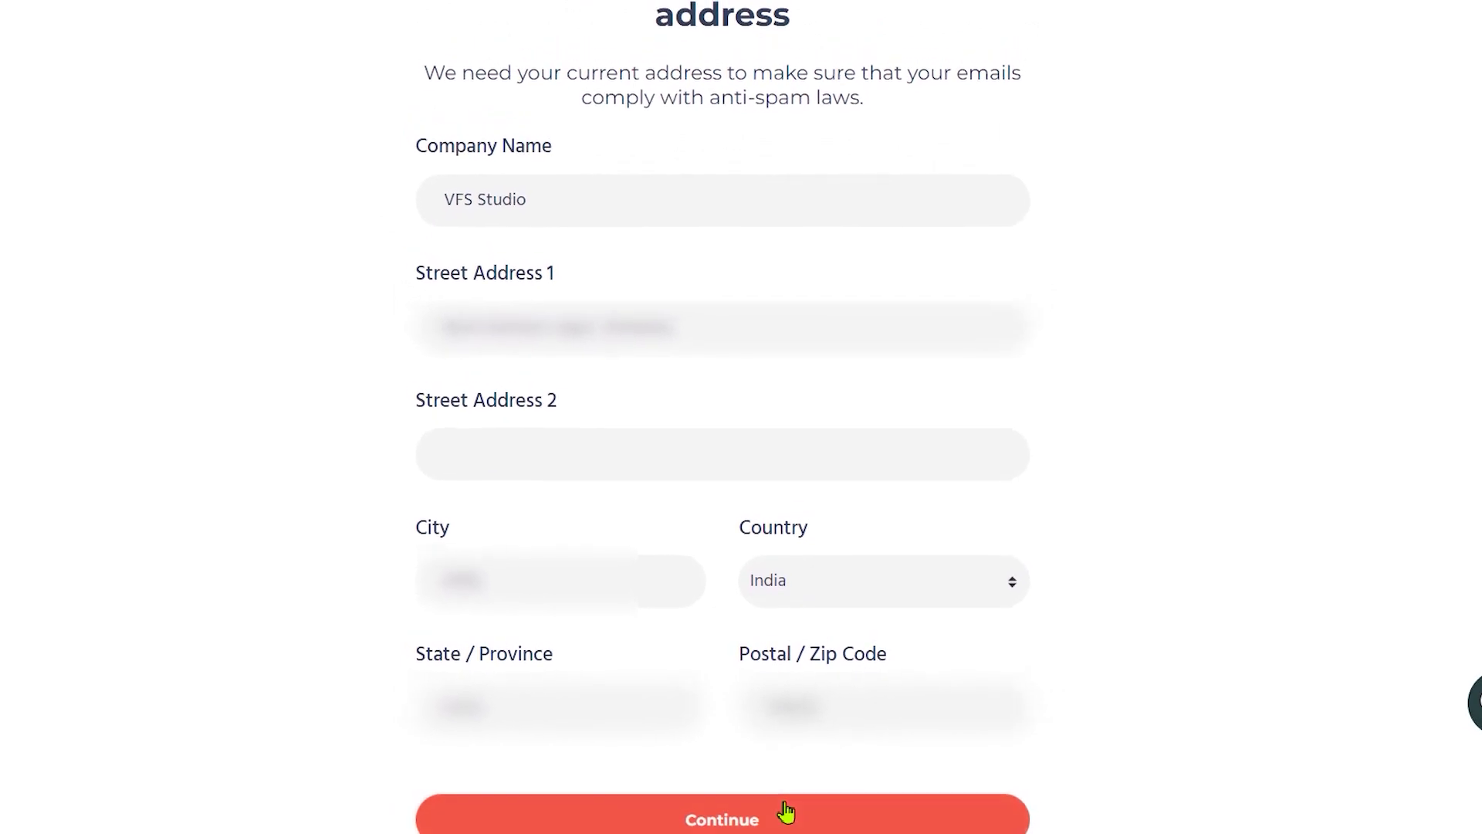
pyautogui.click(787, 809)
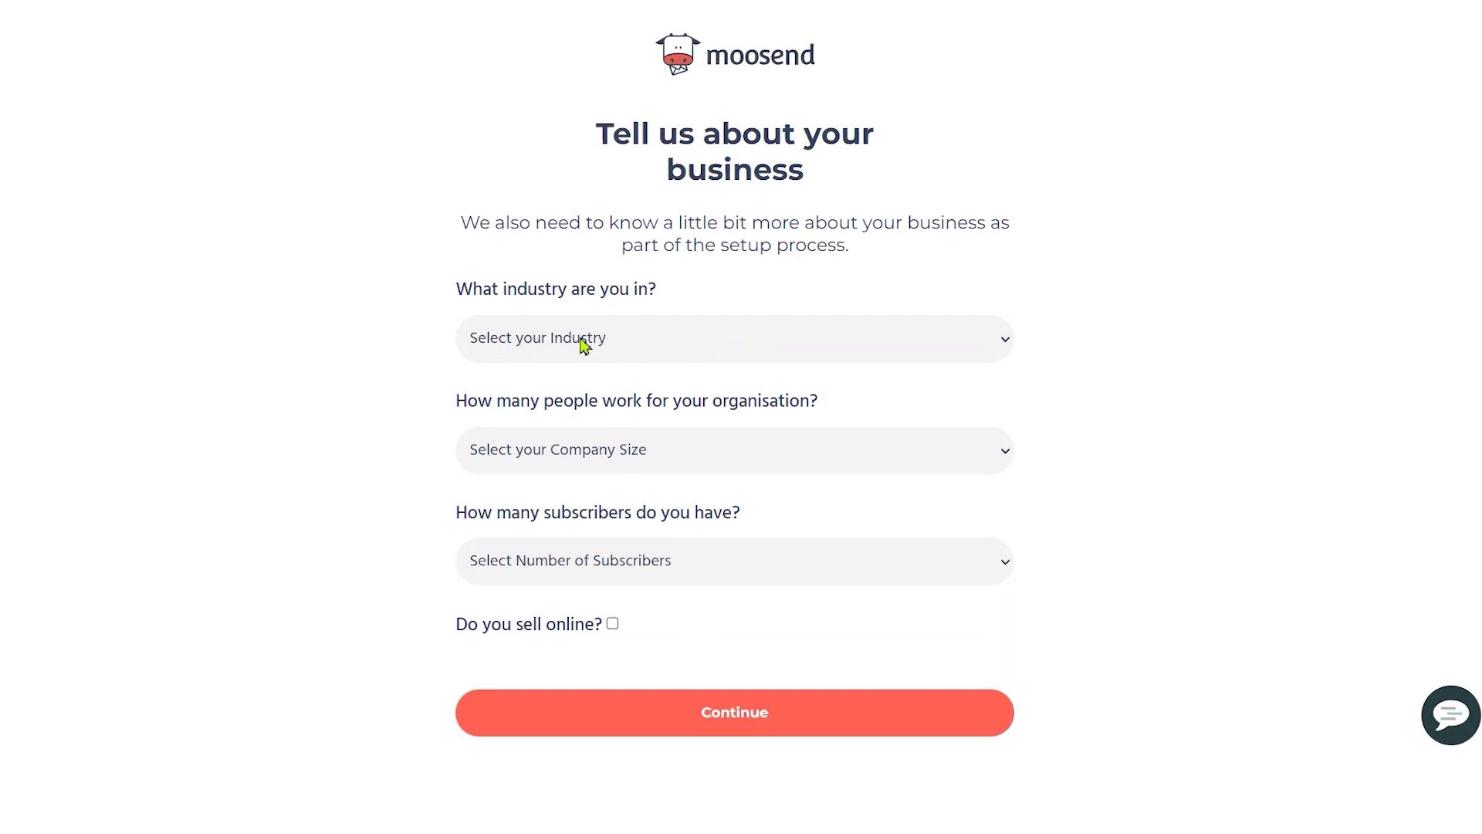
# Step: Choose Computers and Electronics as the industry and 11 - 50 as company size
pyautogui.moveTo(539, 228); pyautogui.dragTo(887, 251)
pyautogui.click(644, 272)
pyautogui.moveTo(540, 303); pyautogui.dragTo(725, 288)
pyautogui.click(695, 340)
pyautogui.click(772, 490)
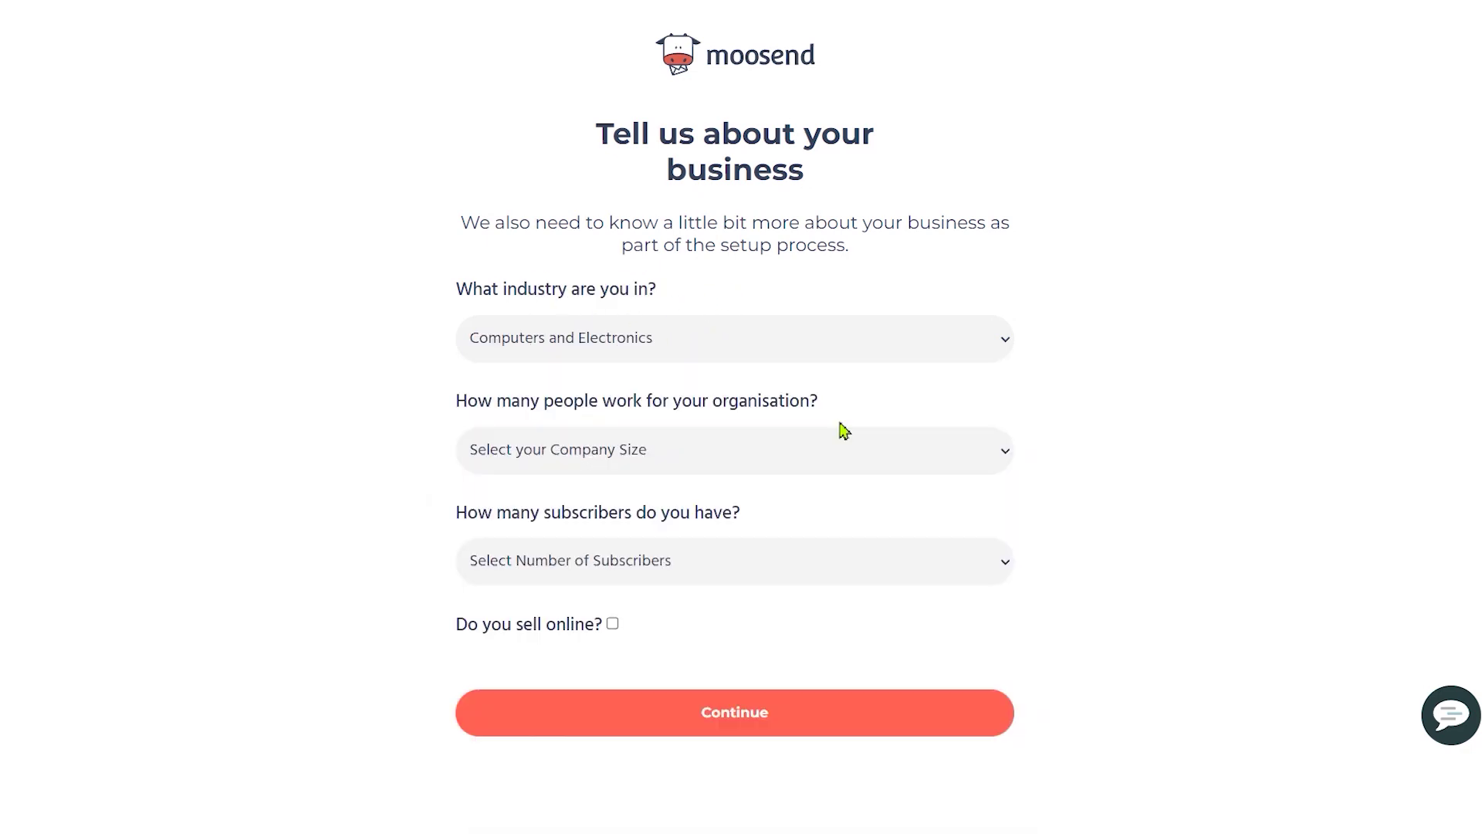
pyautogui.click(687, 447)
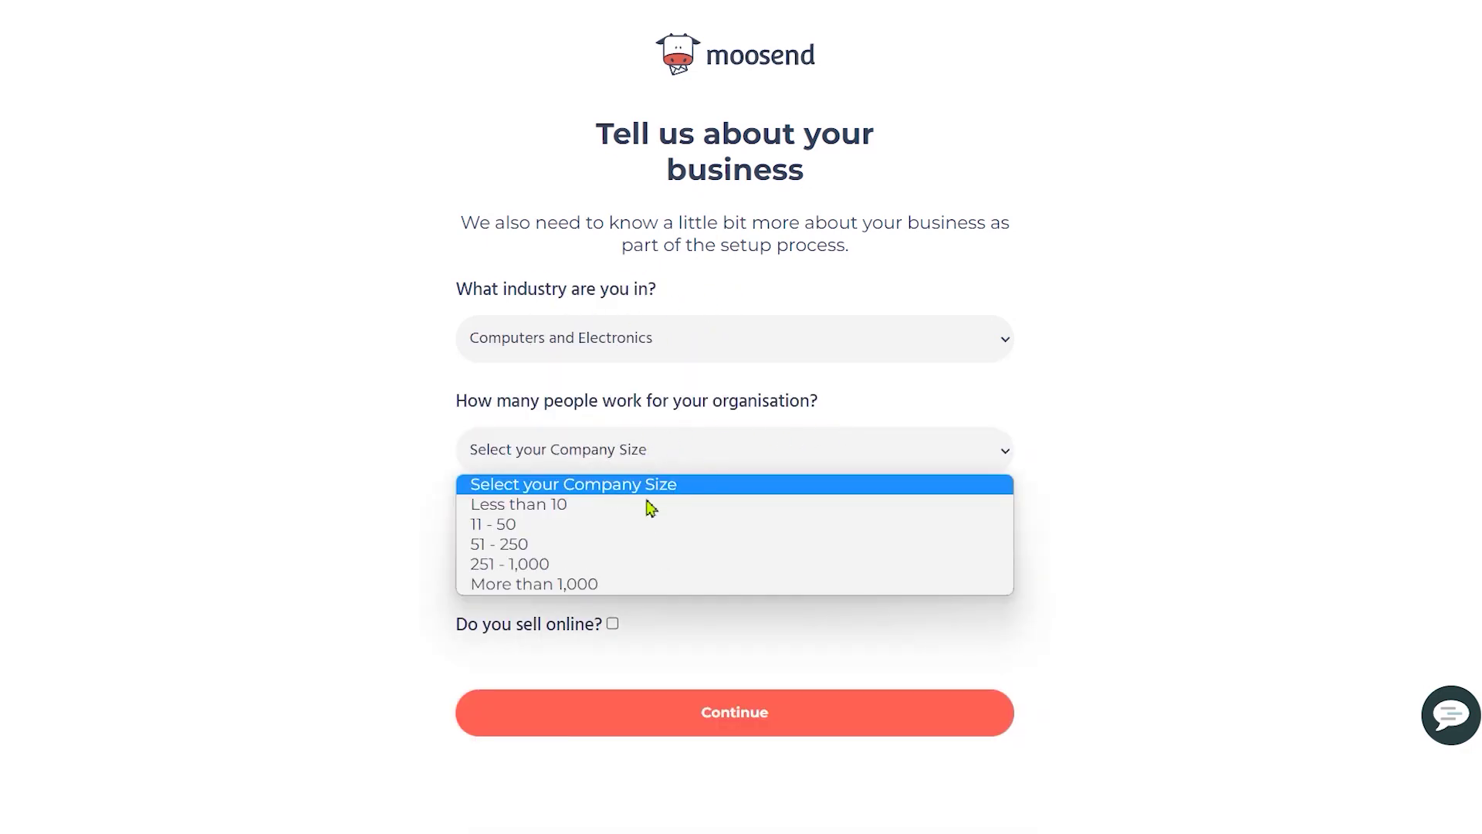
pyautogui.click(650, 524)
# Step: Select 500 - 1,000 subscribers and submit the business details
pyautogui.moveTo(532, 528); pyautogui.dragTo(728, 520)
pyautogui.click(734, 523)
pyautogui.click(707, 542)
pyautogui.click(550, 614)
pyautogui.moveTo(467, 624); pyautogui.dragTo(574, 624)
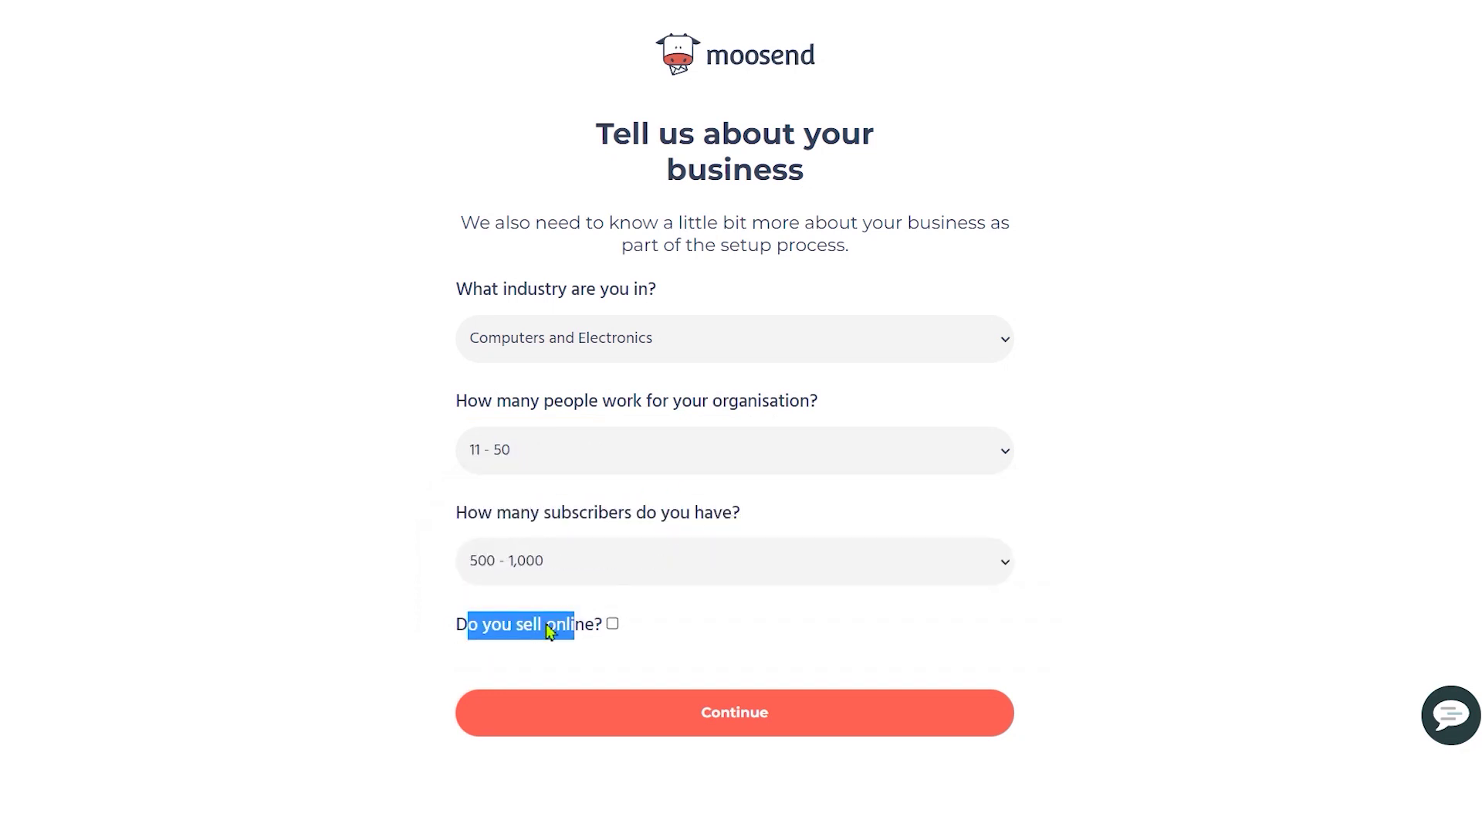
pyautogui.click(517, 644)
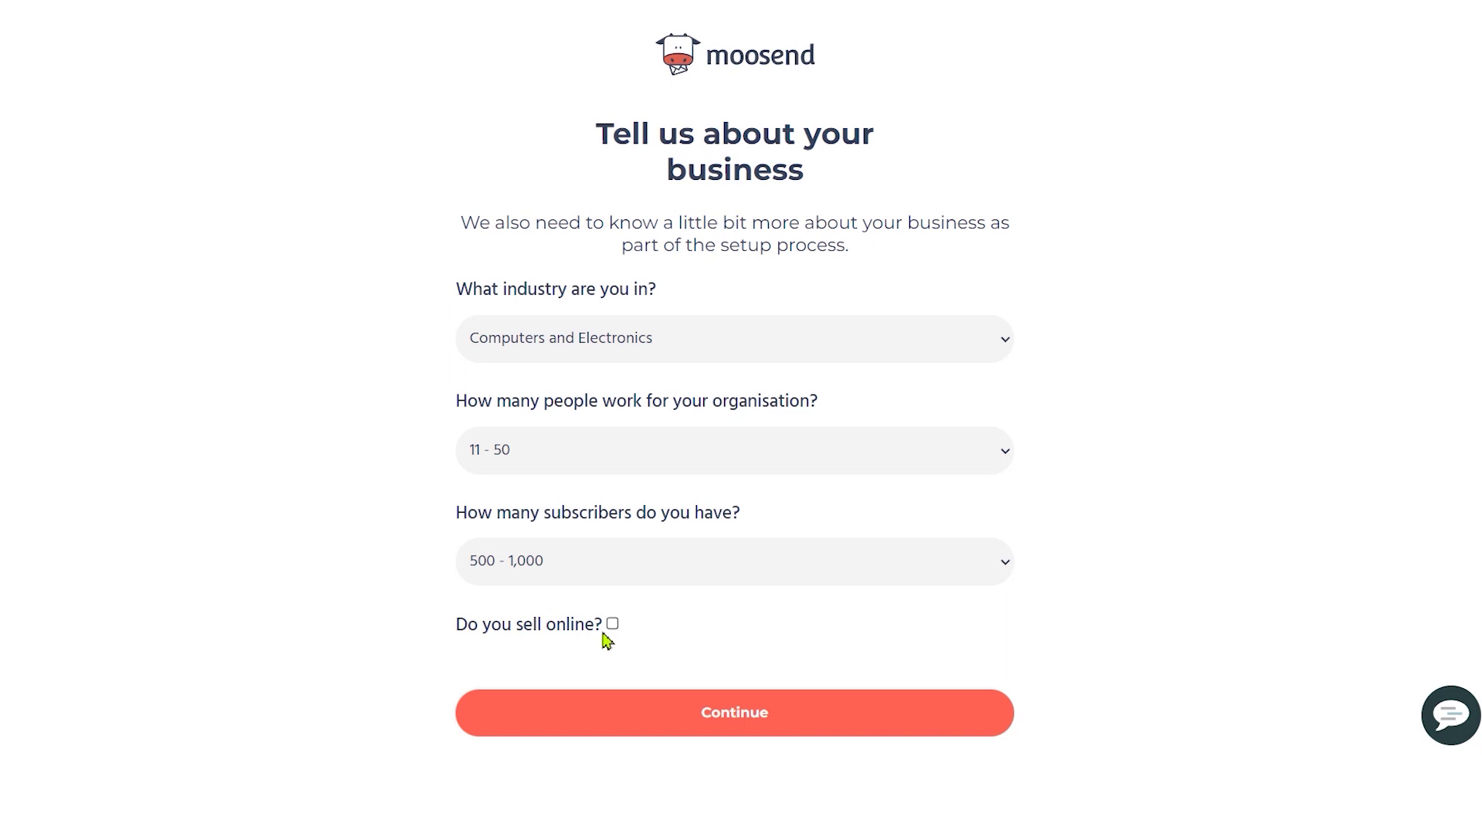
pyautogui.click(755, 719)
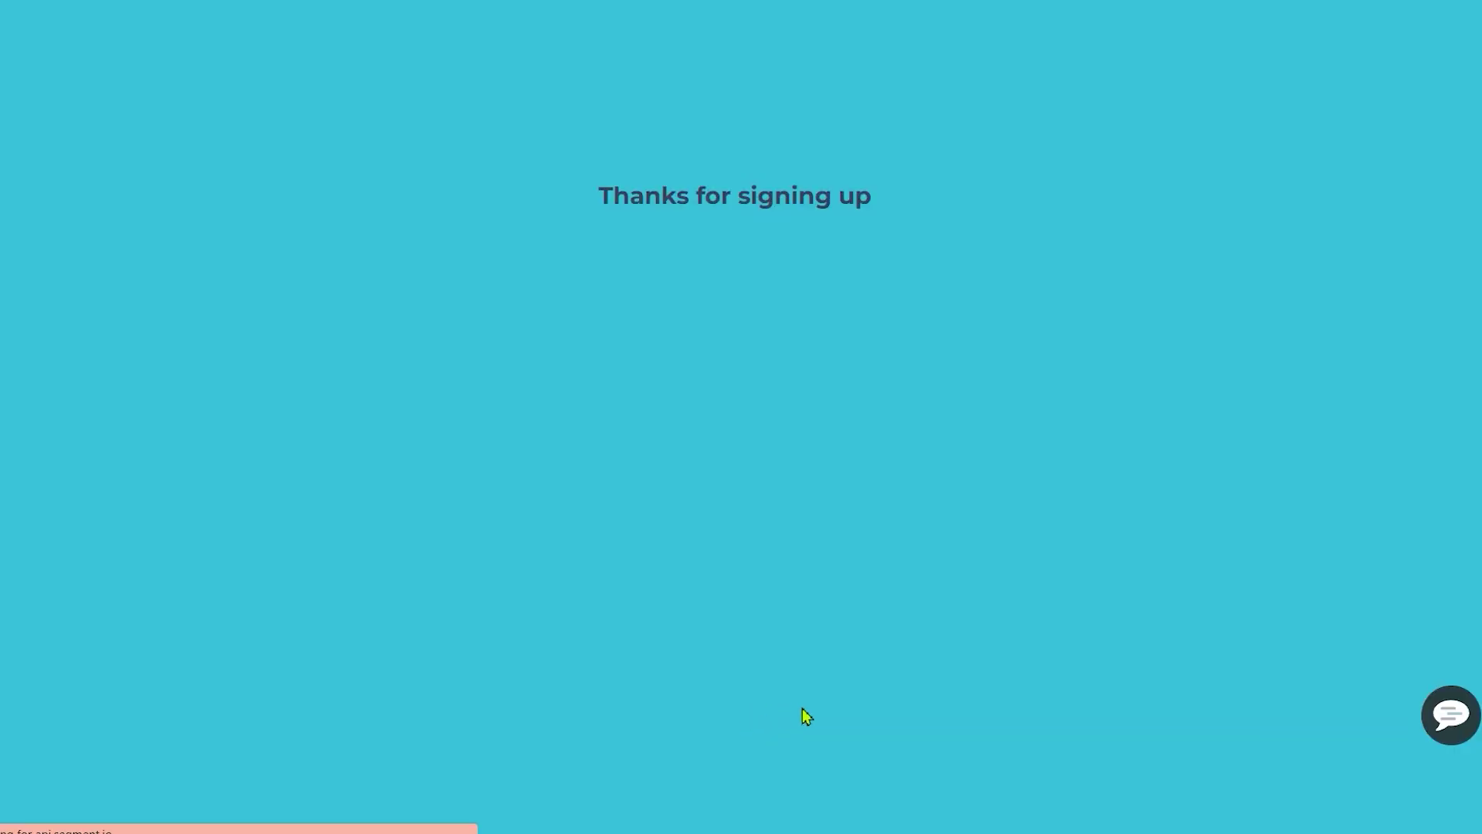
# Step: Open the 'Activate your Moosend account' email in Gmail and follow its Activate Account link
pyautogui.moveTo(536, 423); pyautogui.dragTo(691, 466)
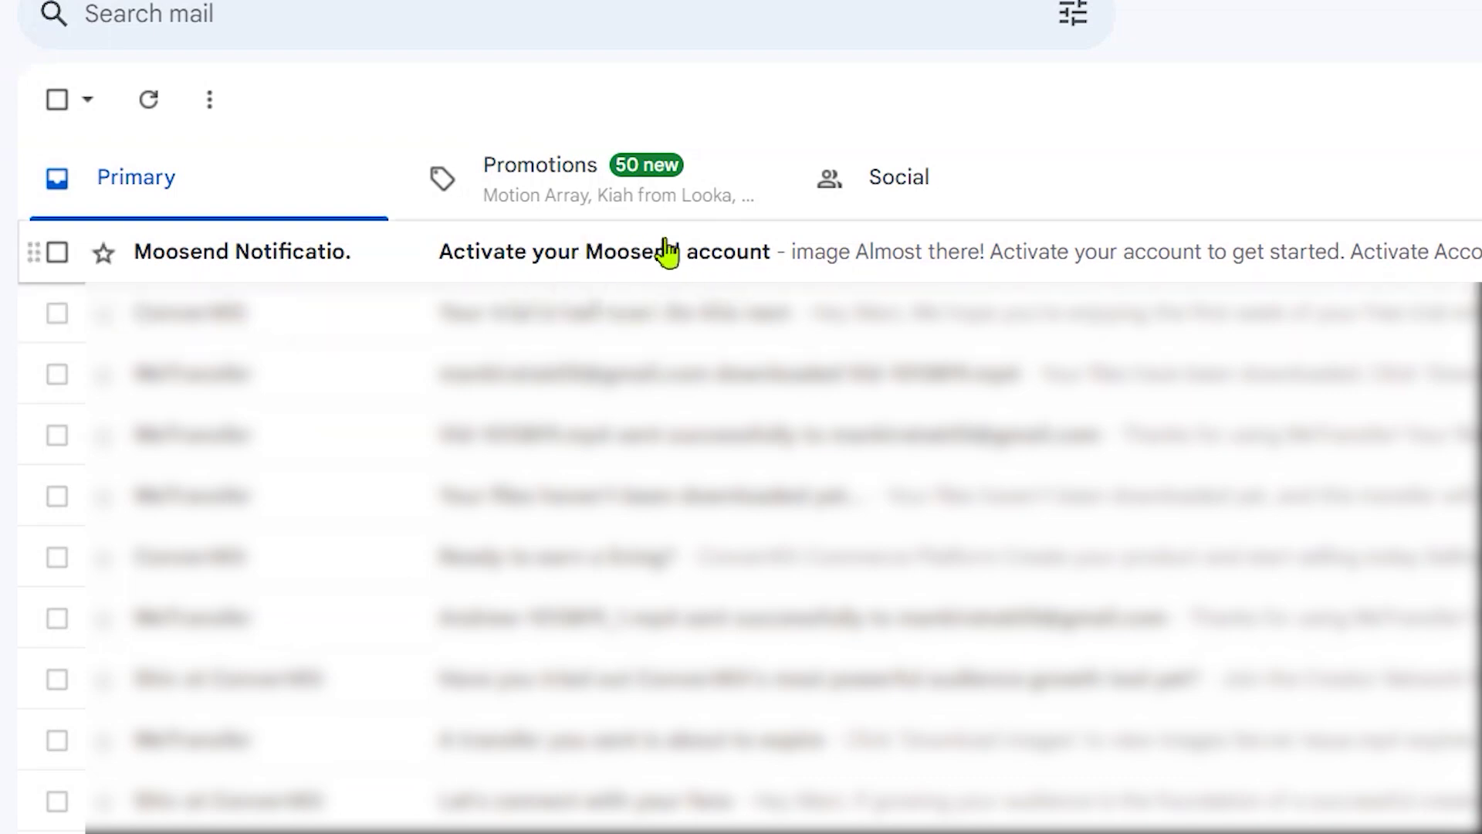
pyautogui.click(804, 252)
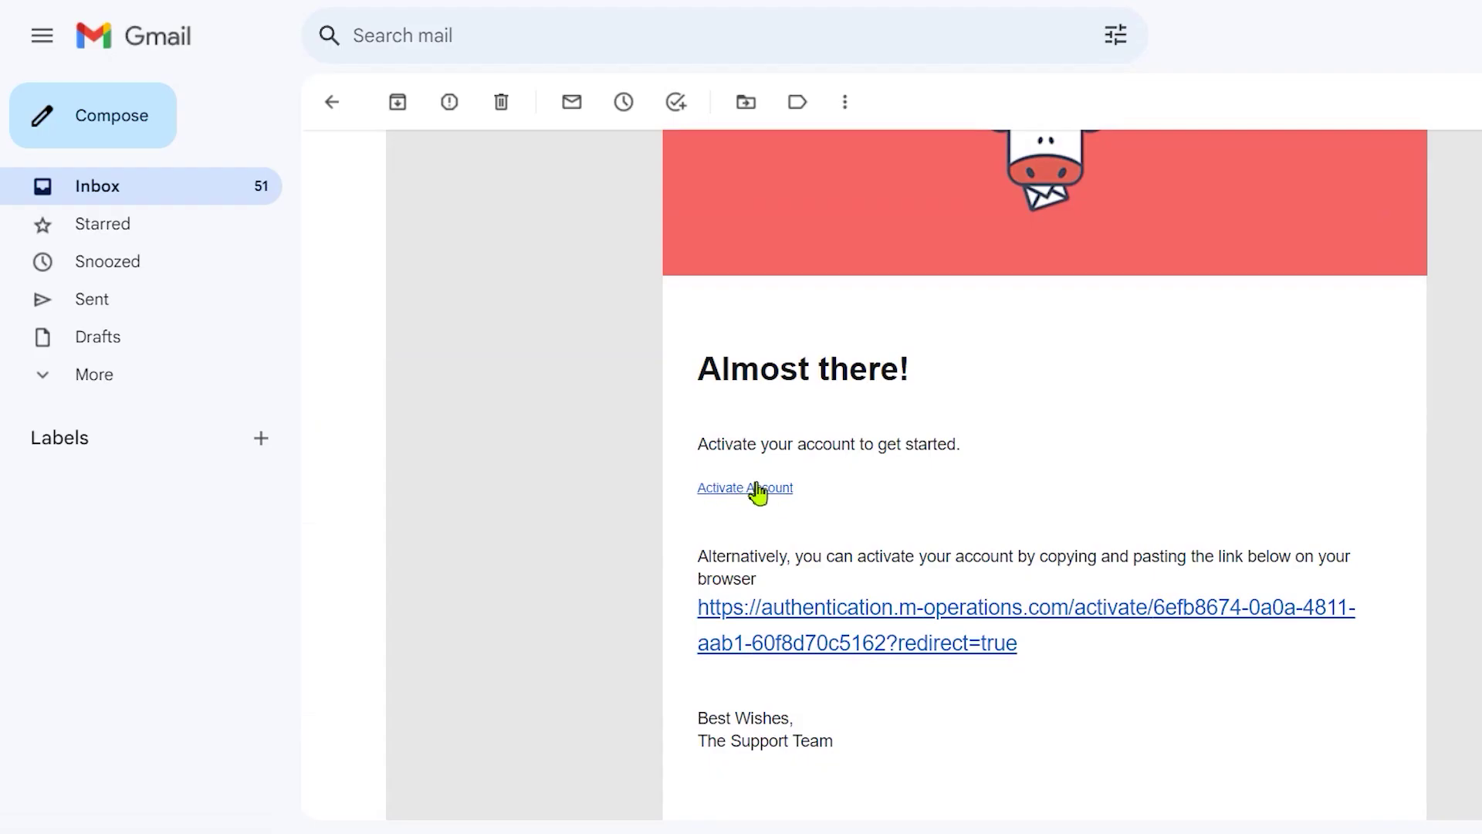
pyautogui.click(759, 489)
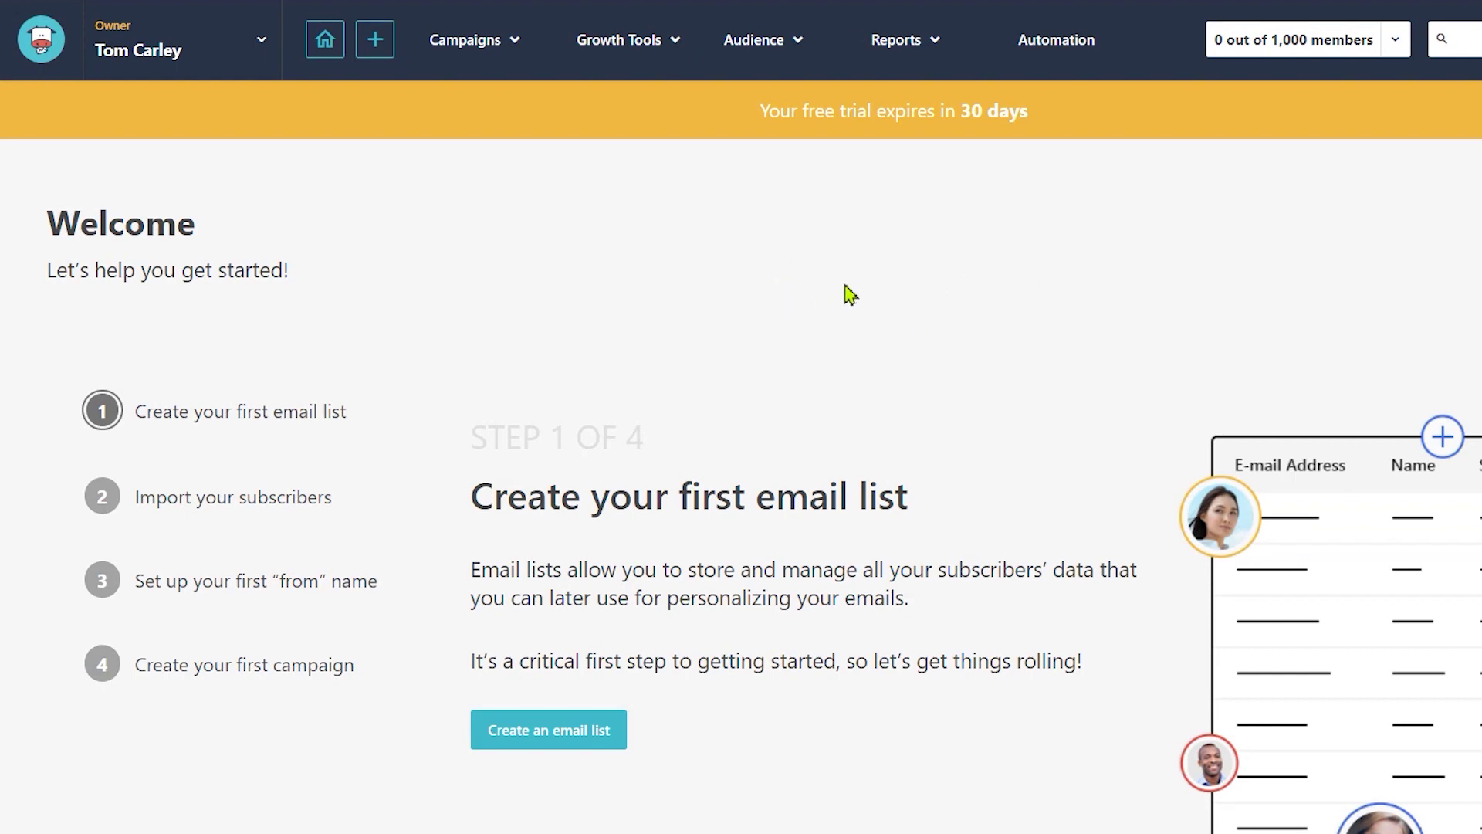
# Step: Look over the Campaigns, Growth Tools, Audience and Reports menus
pyautogui.moveTo(170, 413); pyautogui.dragTo(424, 418)
pyautogui.click(438, 441)
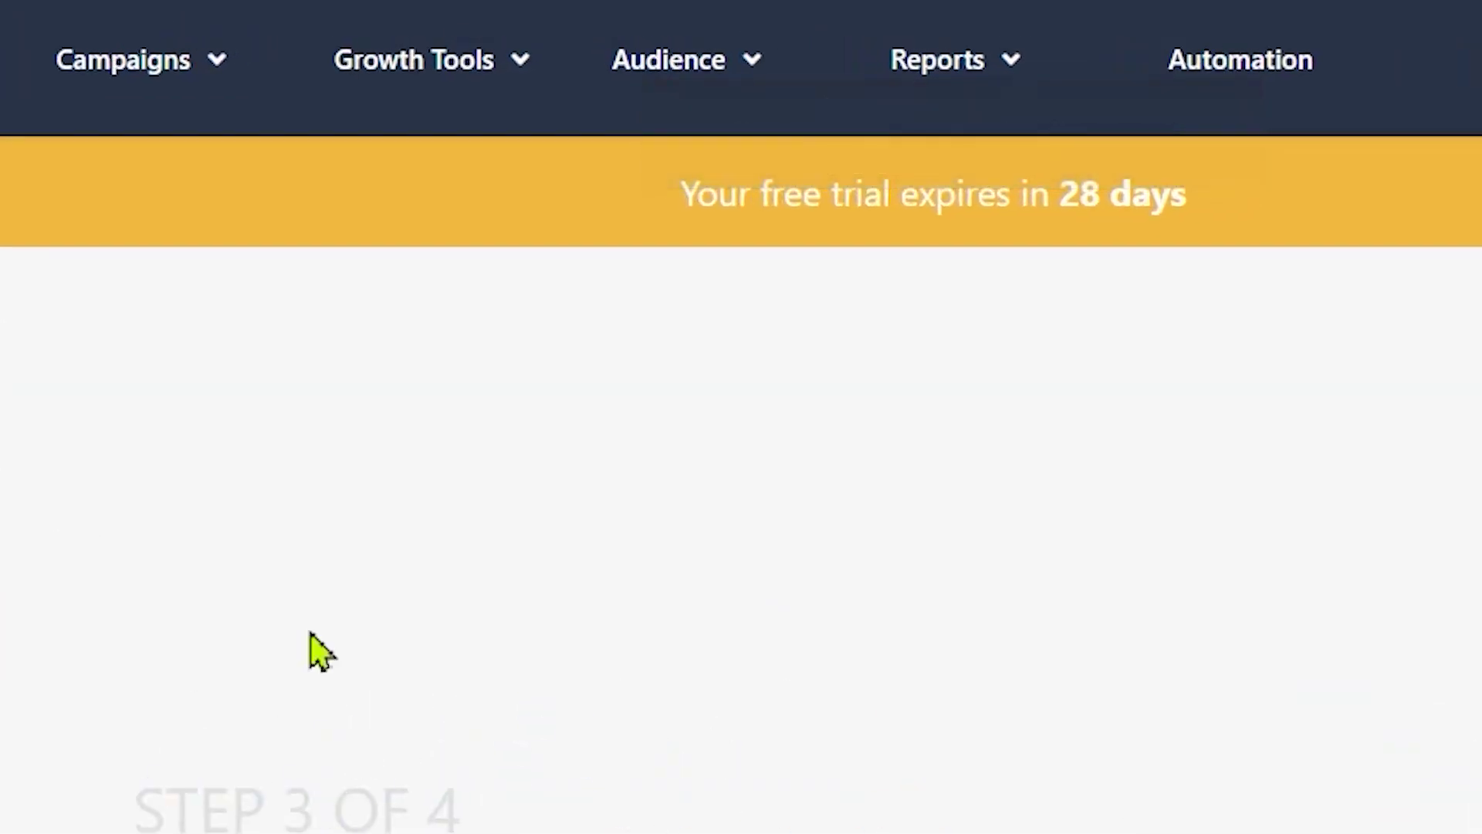
pyautogui.click(130, 61)
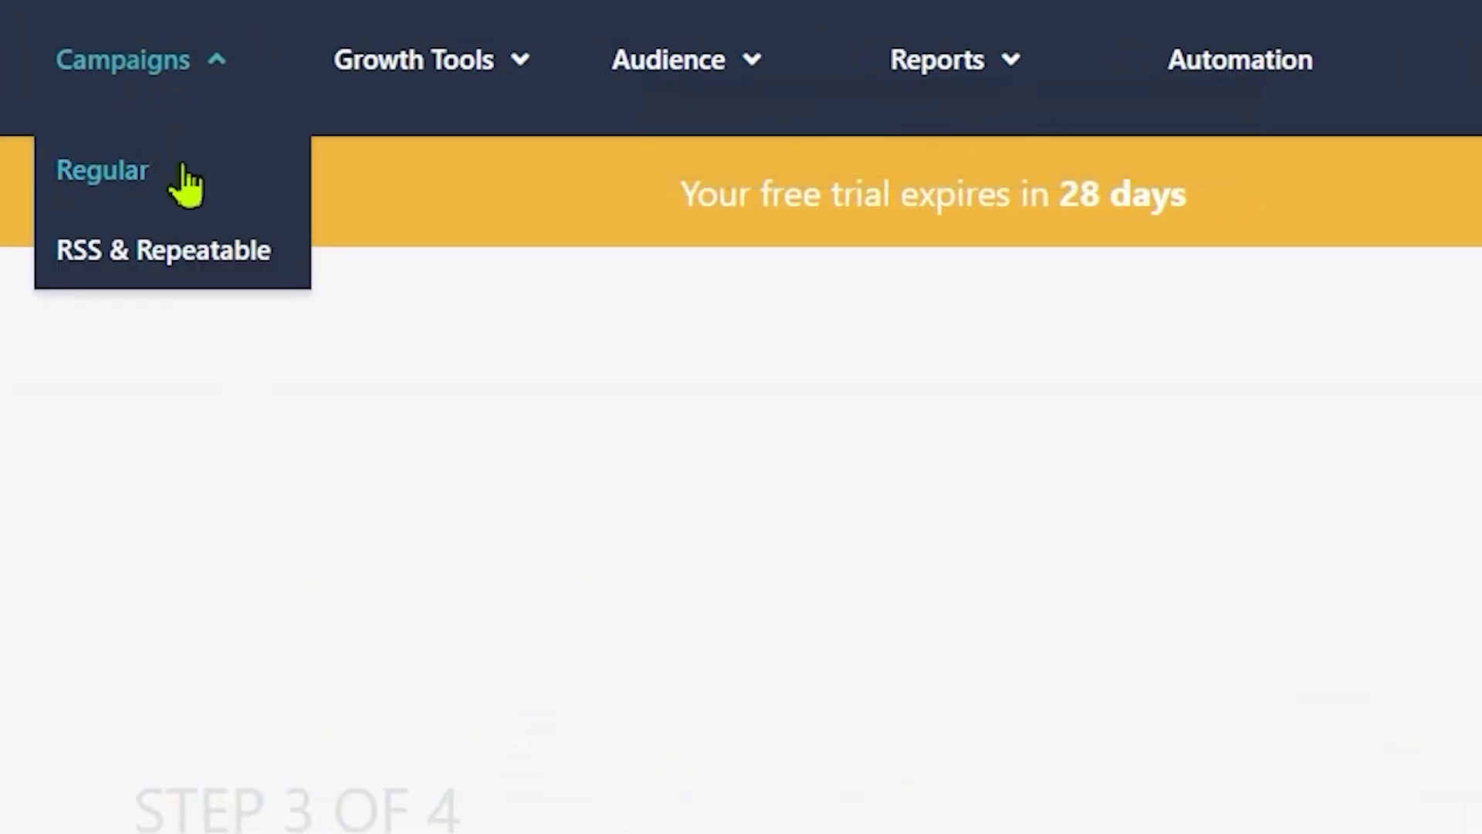
pyautogui.click(380, 54)
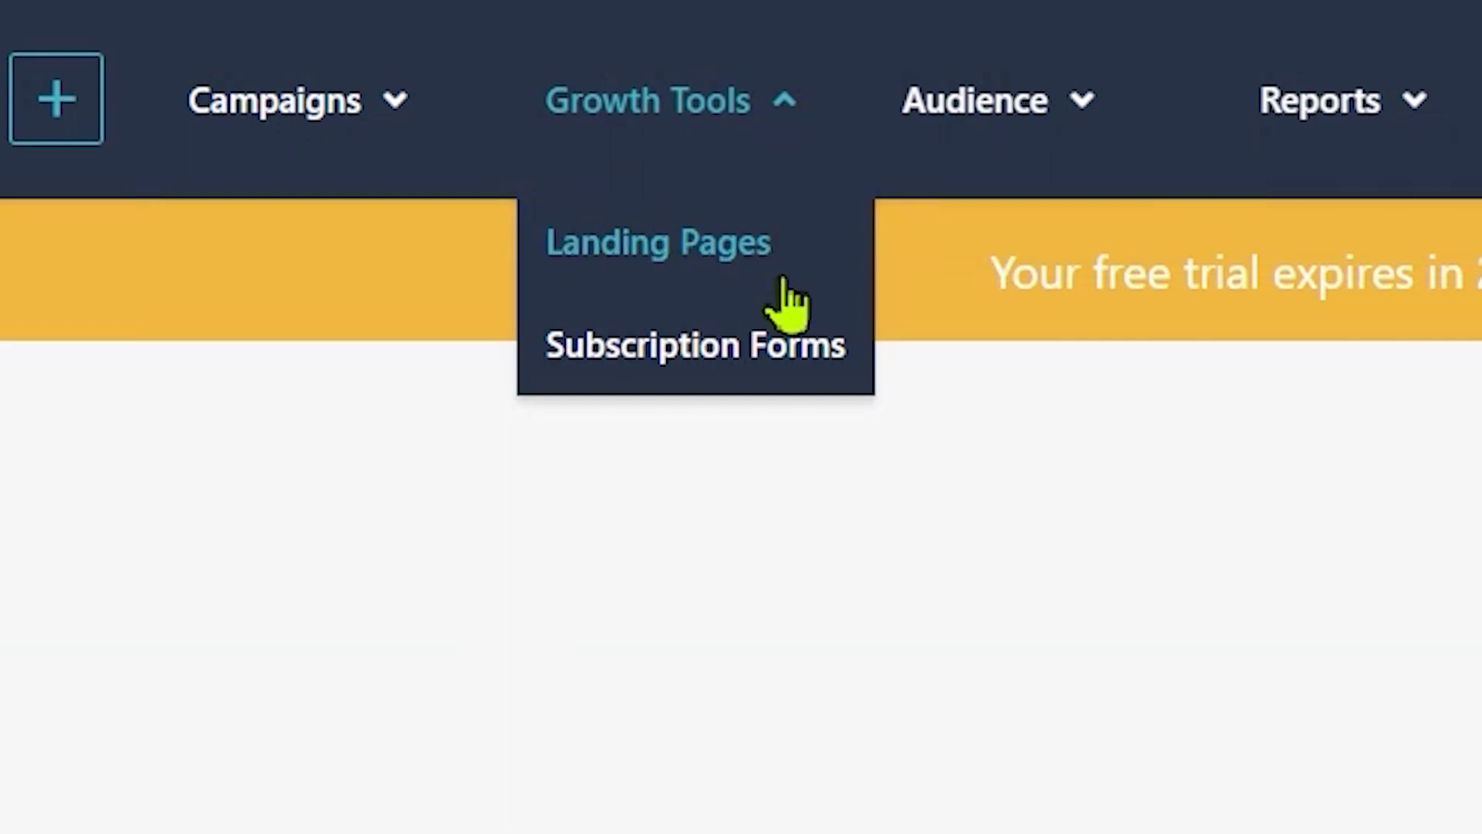
pyautogui.click(926, 104)
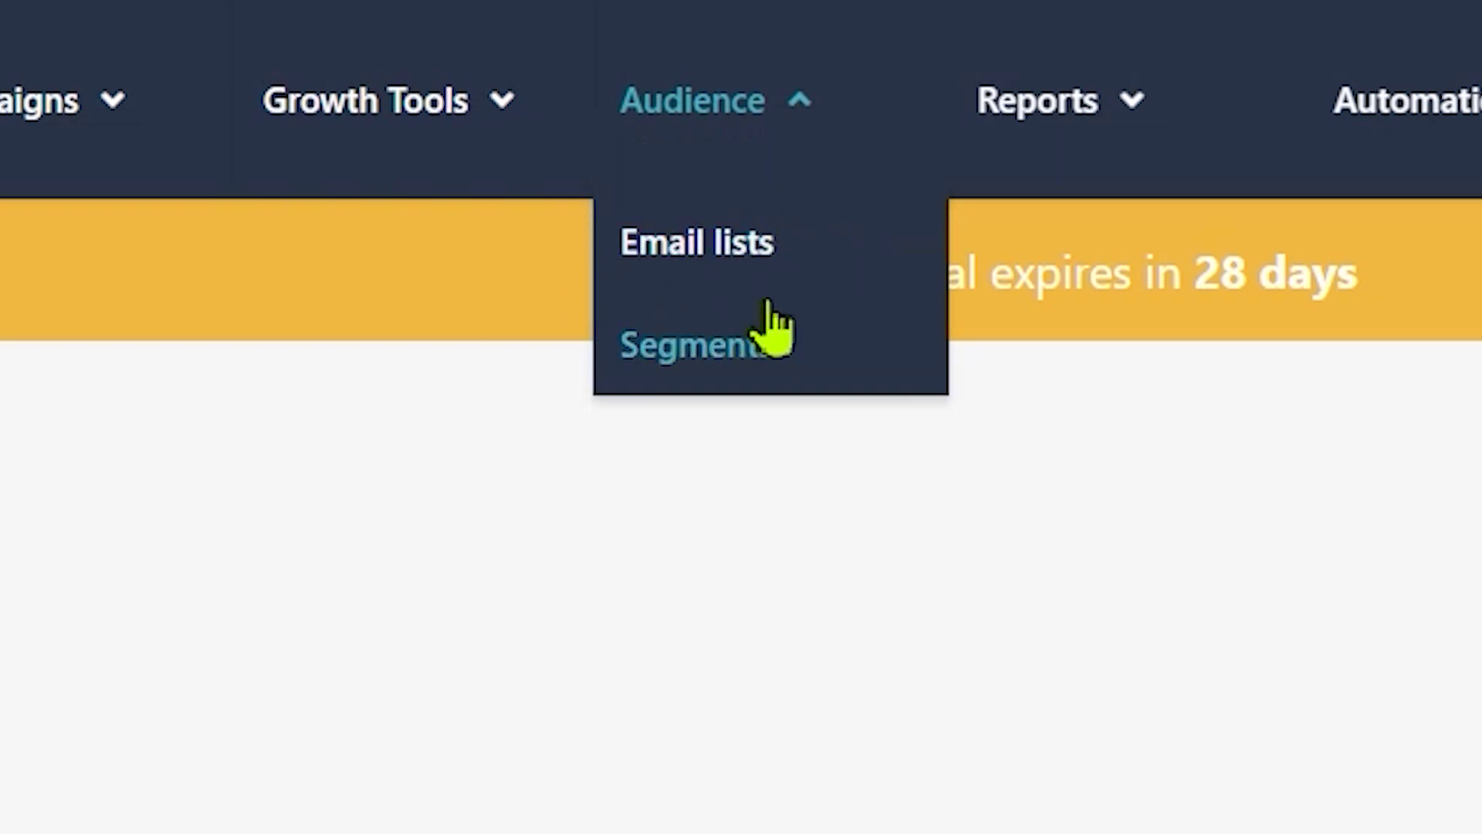
pyautogui.click(1036, 108)
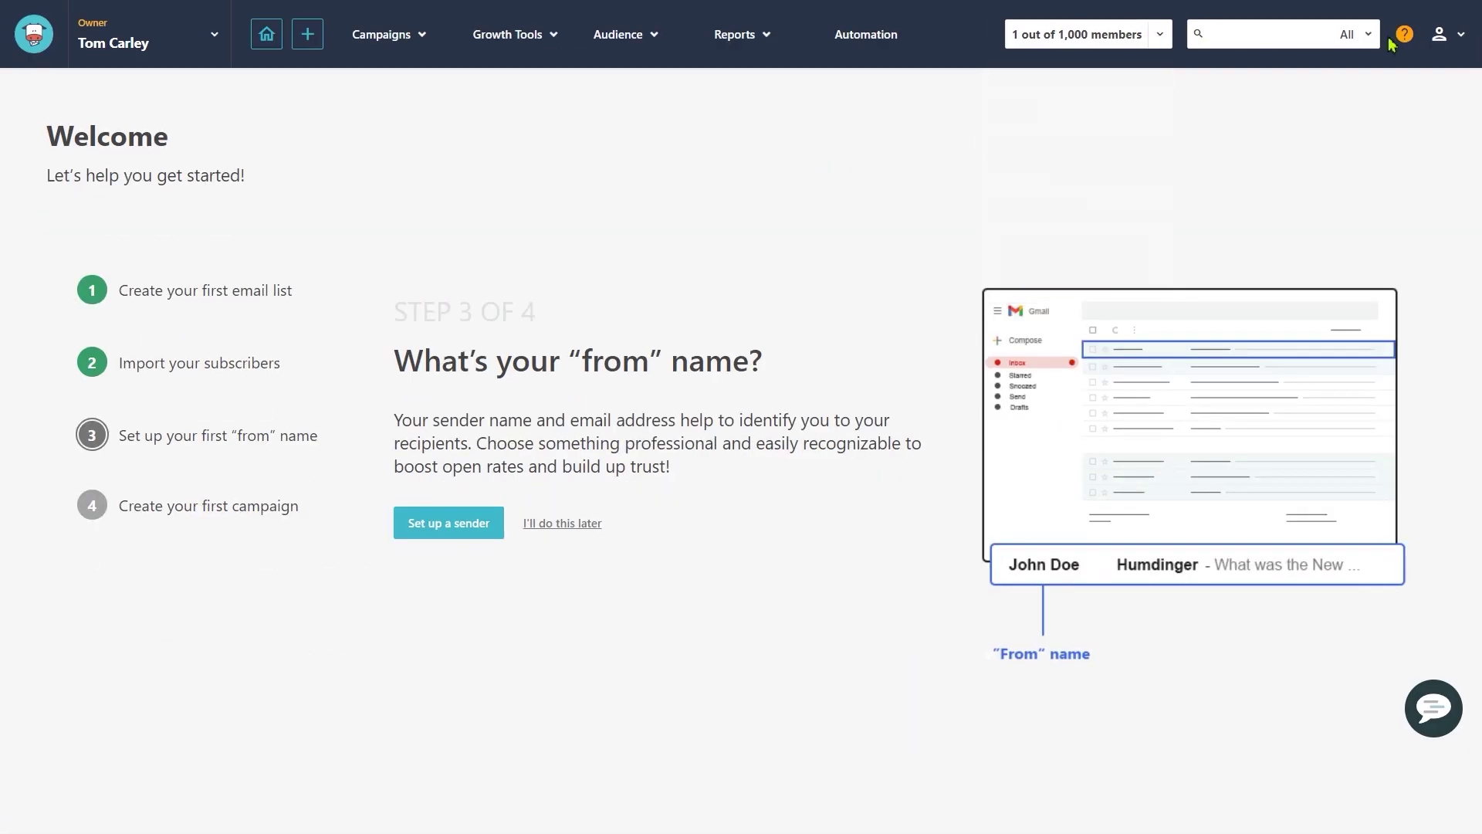
# Step: Check the account menu, then start Create an email list from getting-started step 1
pyautogui.click(1438, 34)
pyautogui.click(265, 291)
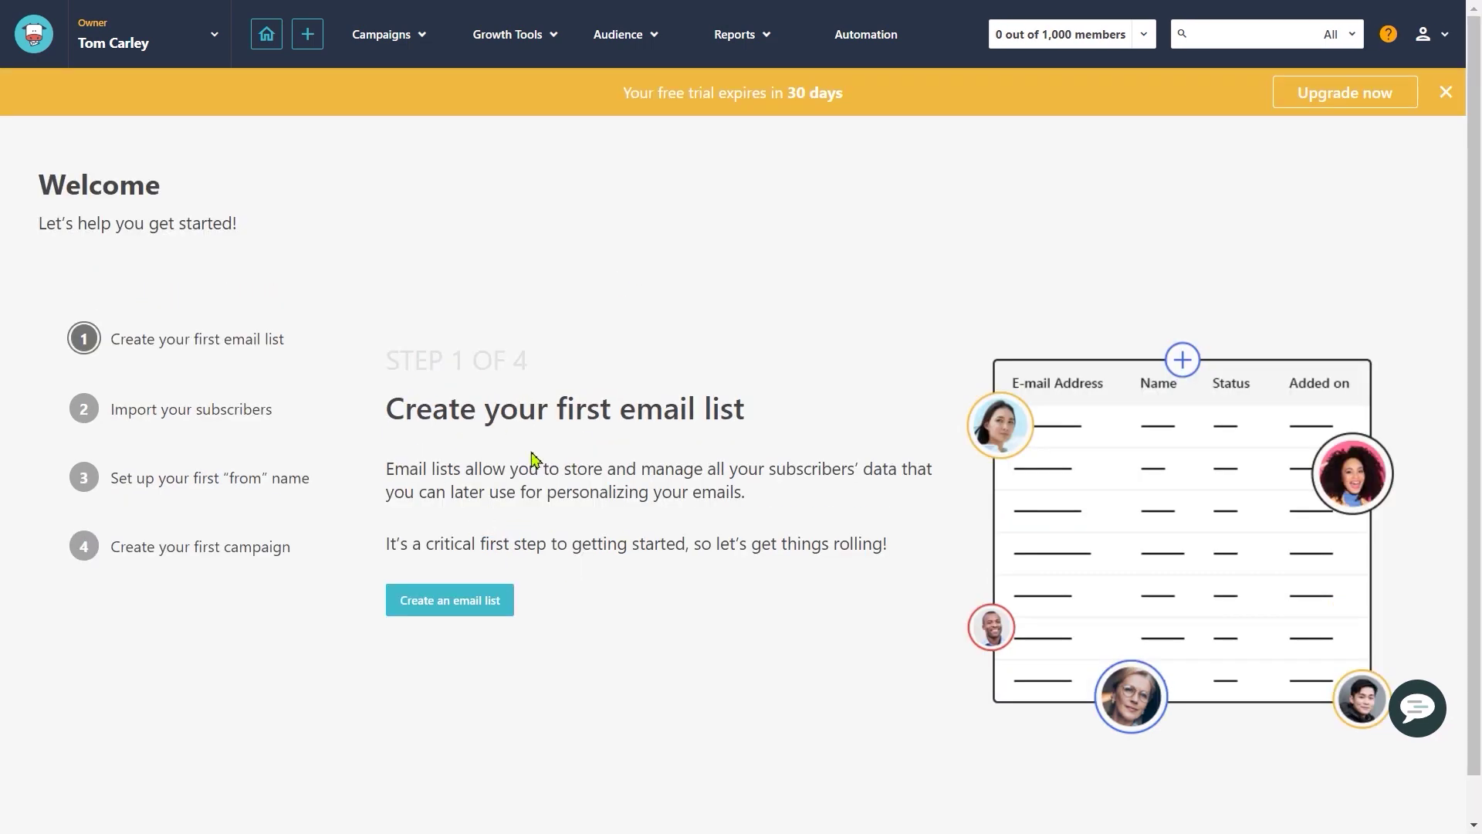
pyautogui.click(488, 606)
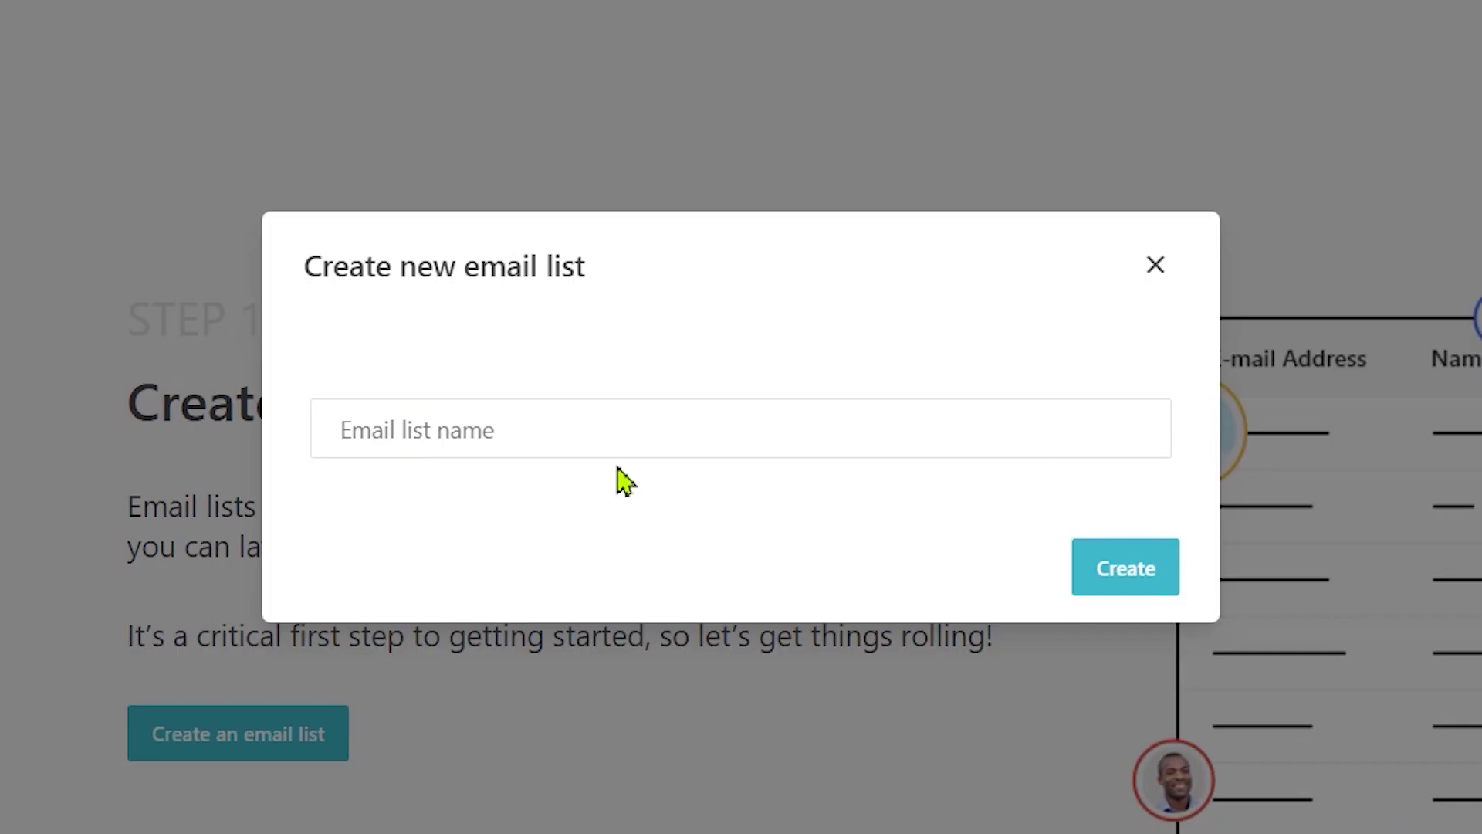
# Step: Name the new email list 'VFX Plugin Subscribers'
pyautogui.write('VFX Plugin')
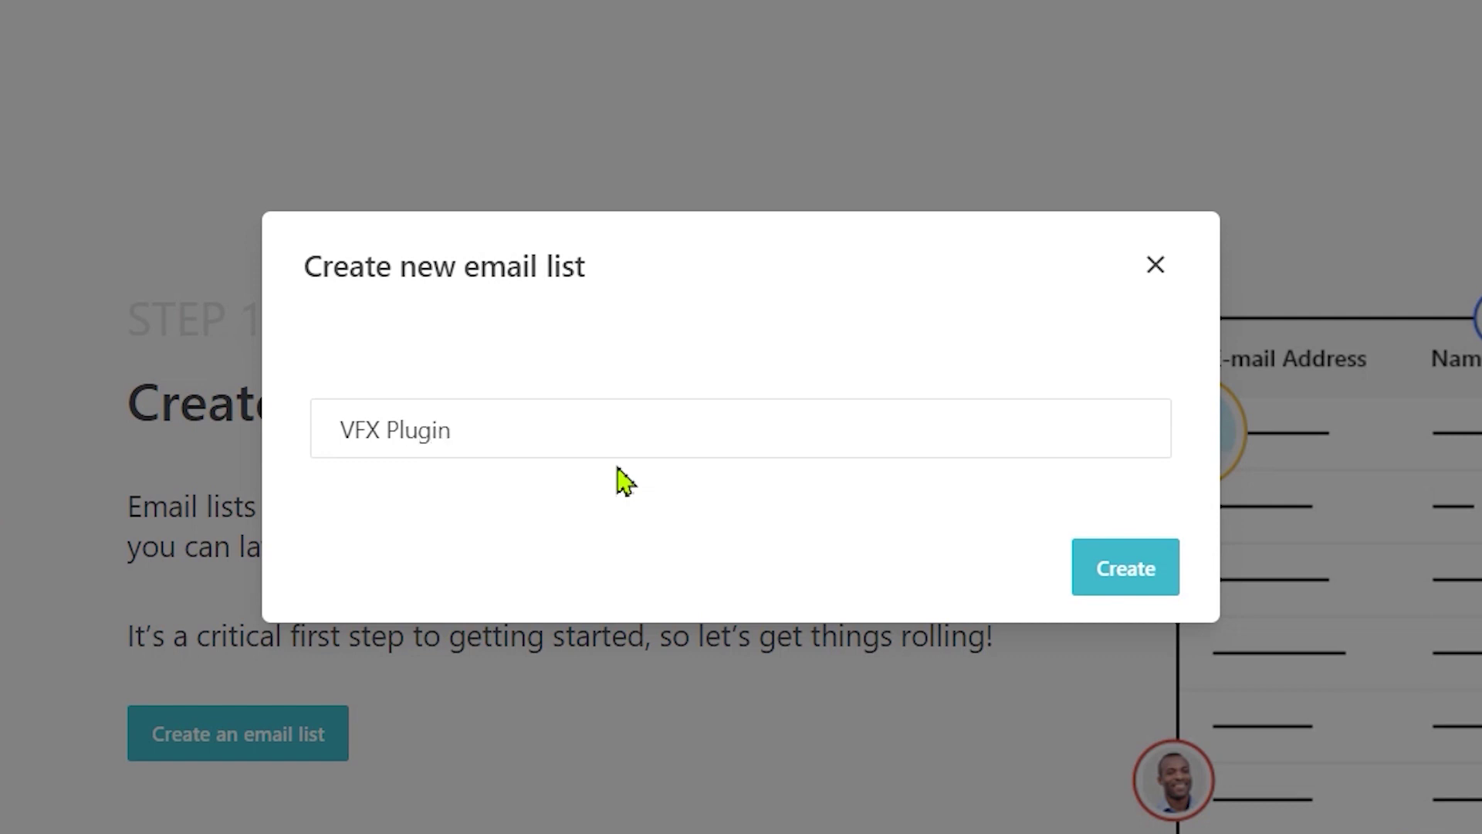
pyautogui.write('Subscribers')
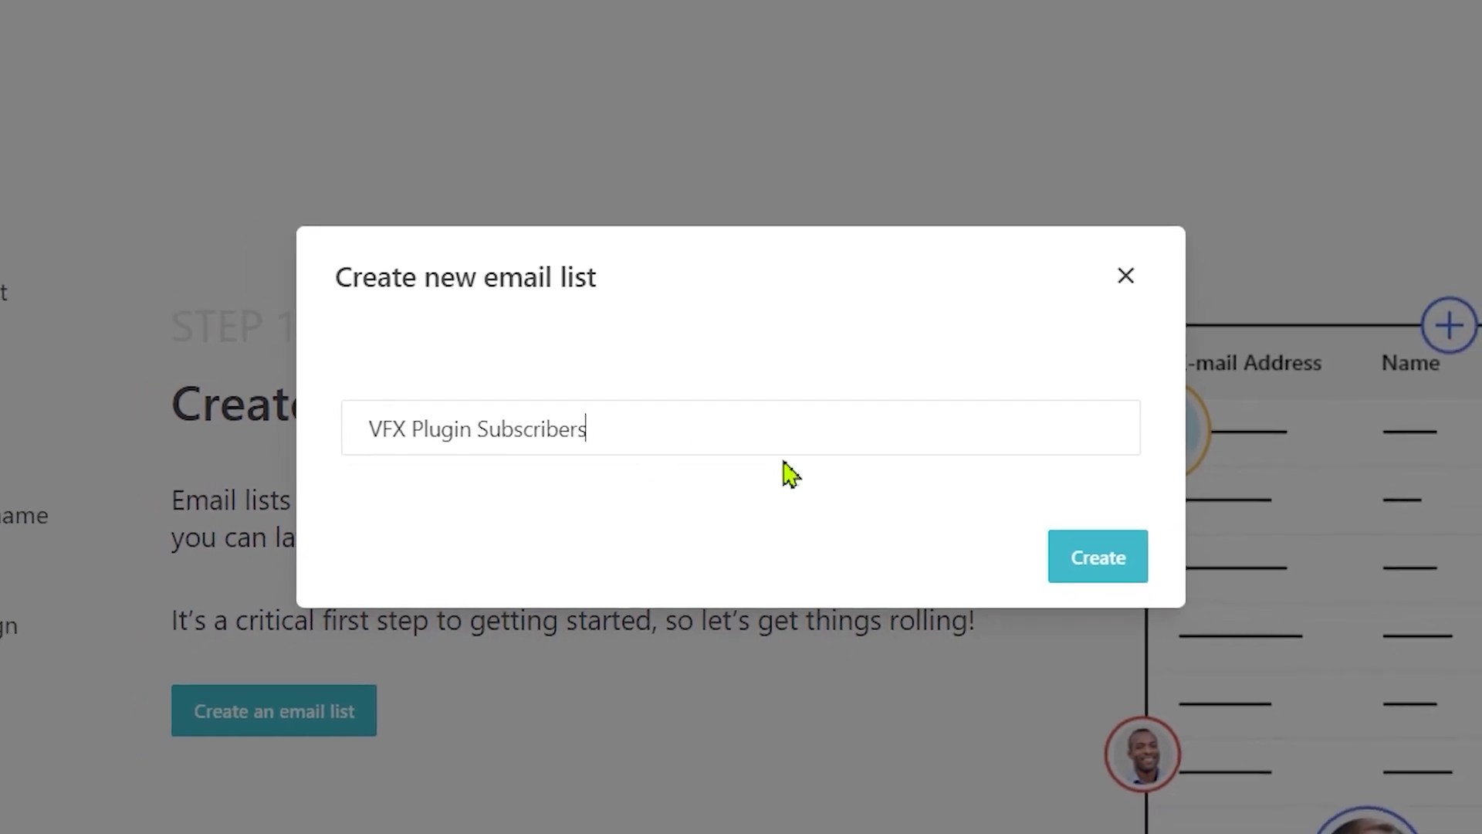
pyautogui.moveTo(606, 429); pyautogui.dragTo(382, 429)
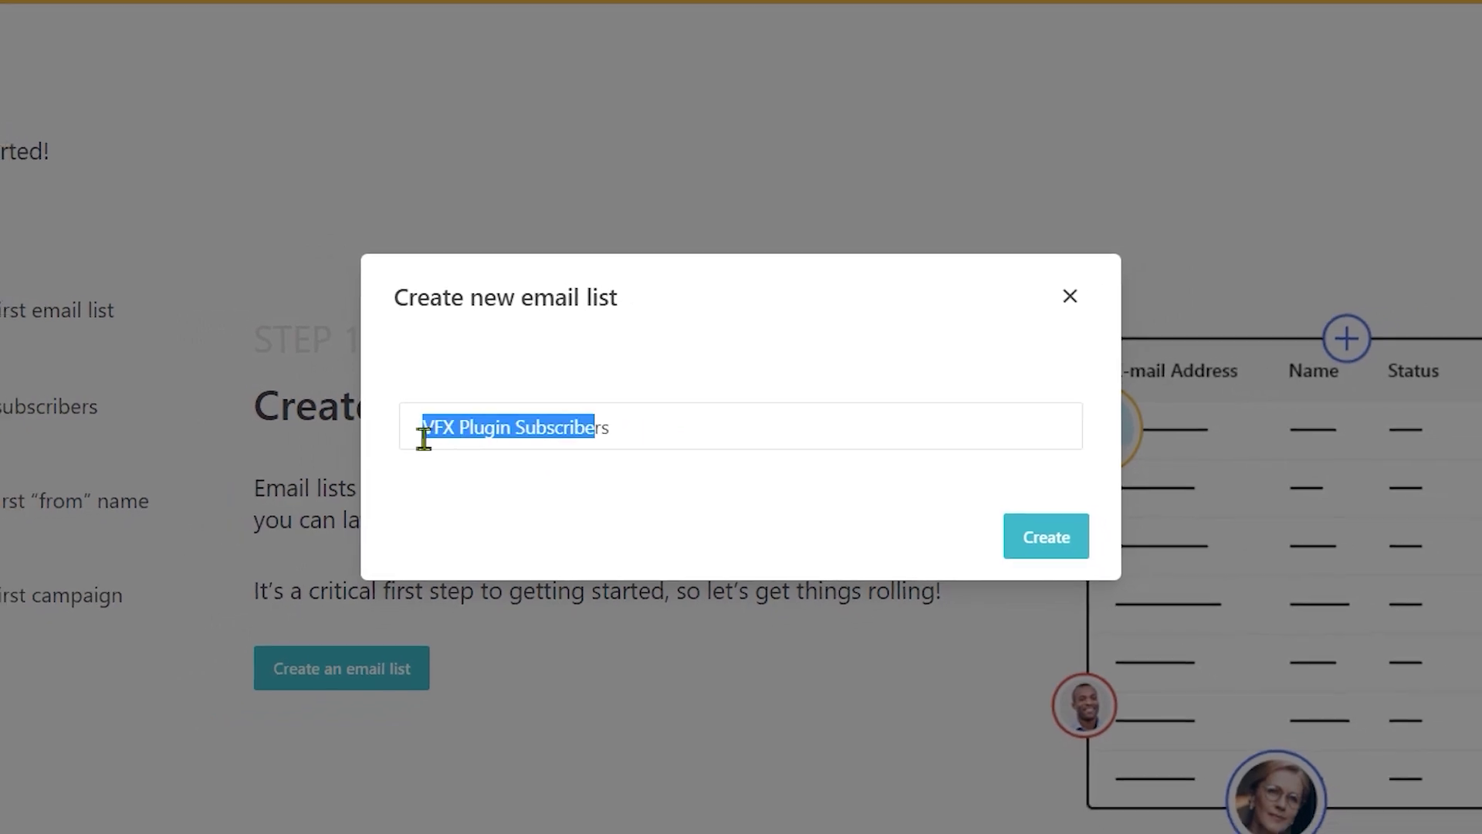
pyautogui.click(564, 495)
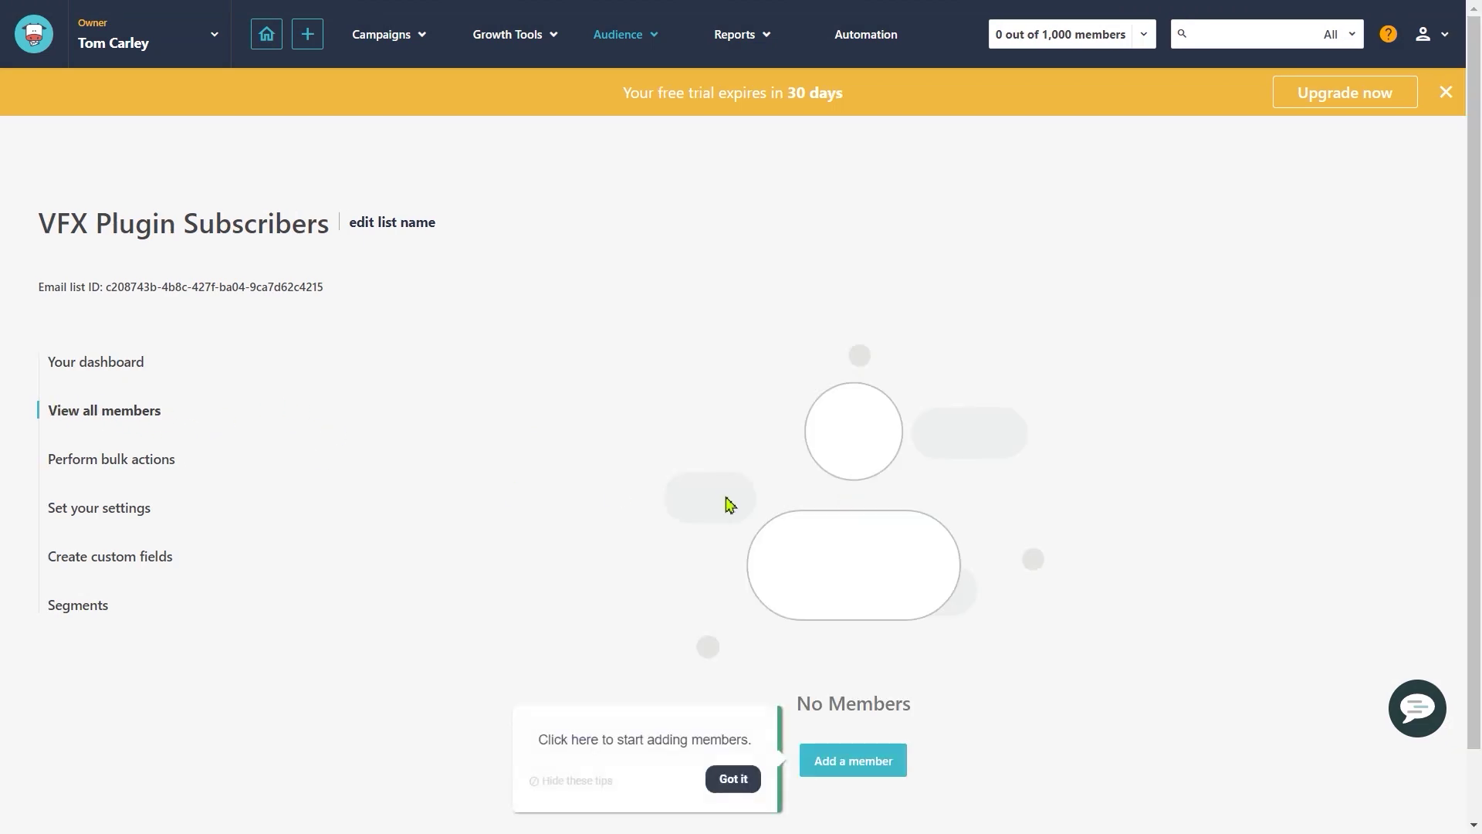
# Step: Dismiss the add-members and import-members tips and view the bulk actions page
pyautogui.moveTo(562, 741); pyautogui.dragTo(711, 741)
pyautogui.click(731, 780)
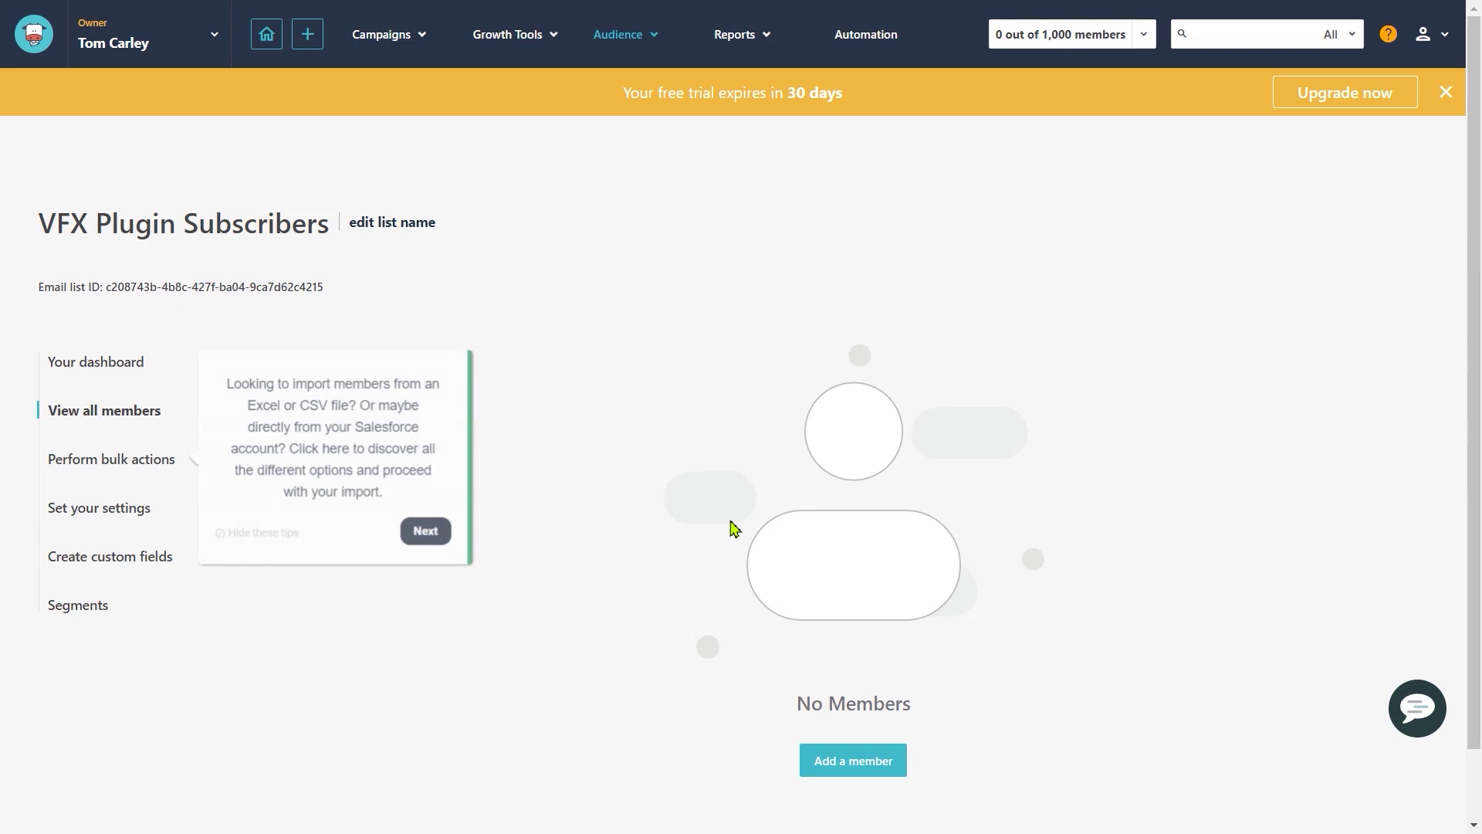
pyautogui.click(425, 532)
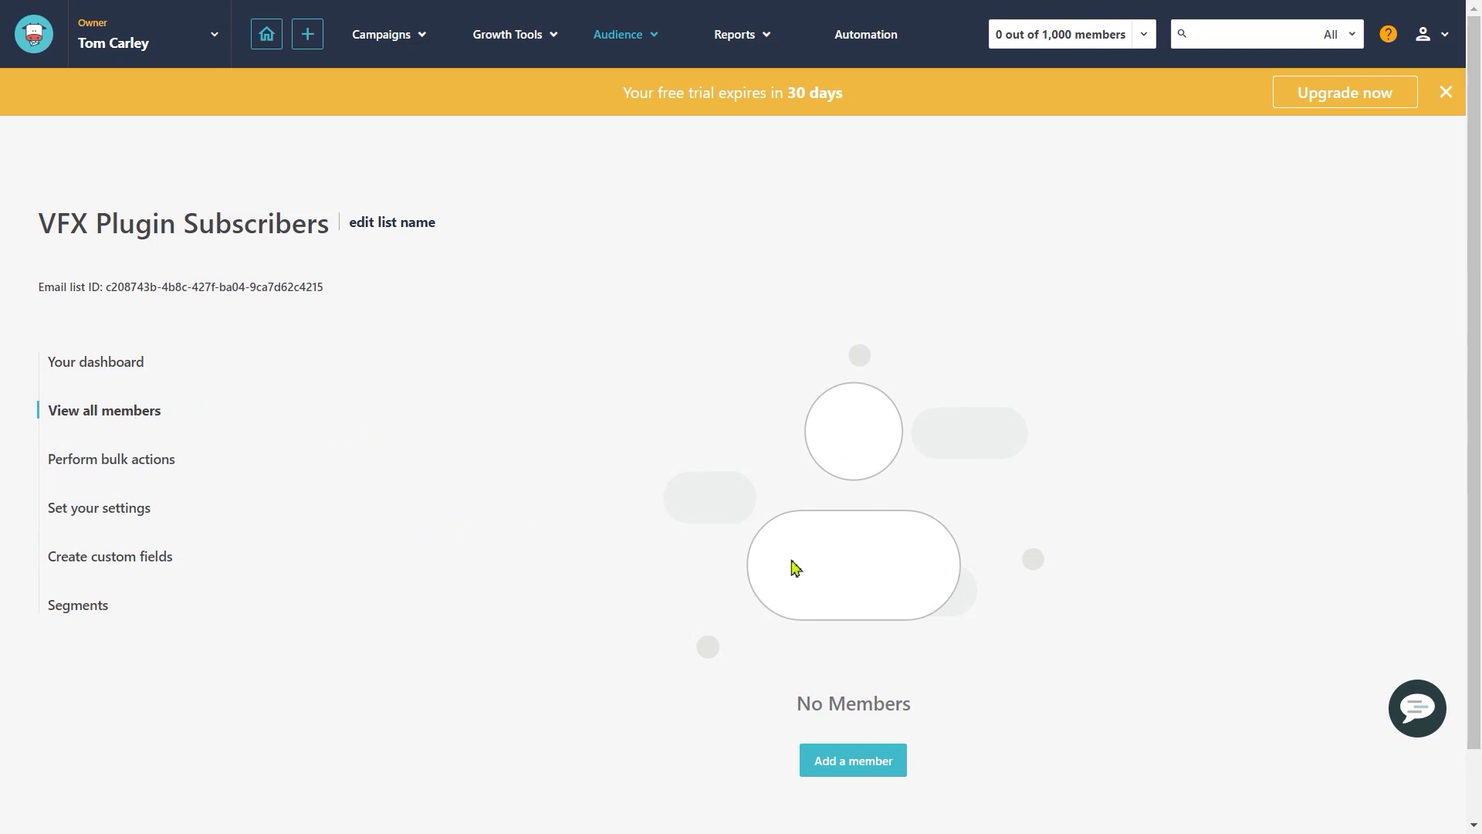
pyautogui.click(126, 469)
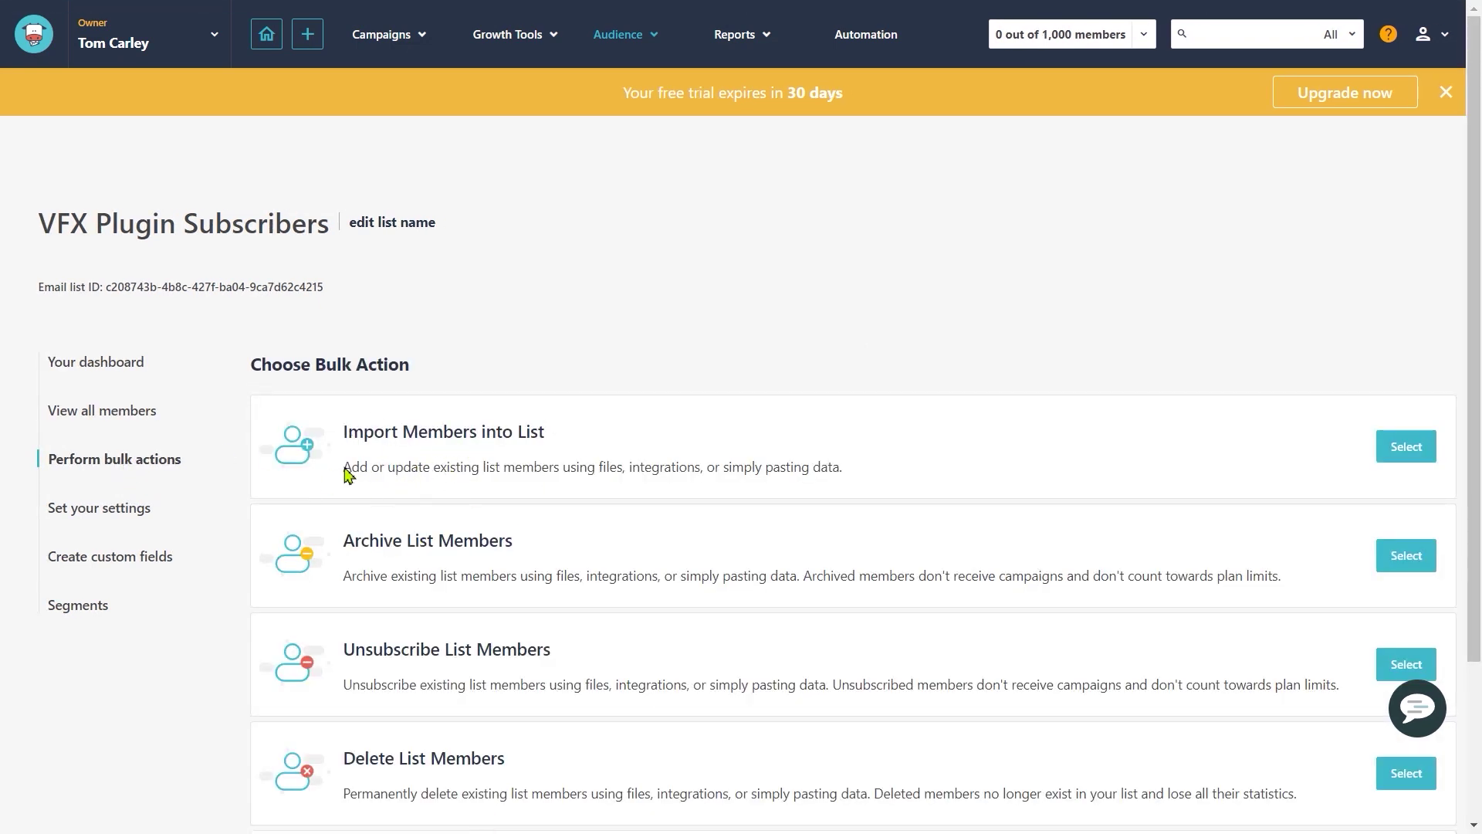
pyautogui.moveTo(373, 467); pyautogui.dragTo(662, 471)
pyautogui.scroll(-3, 637, 561)
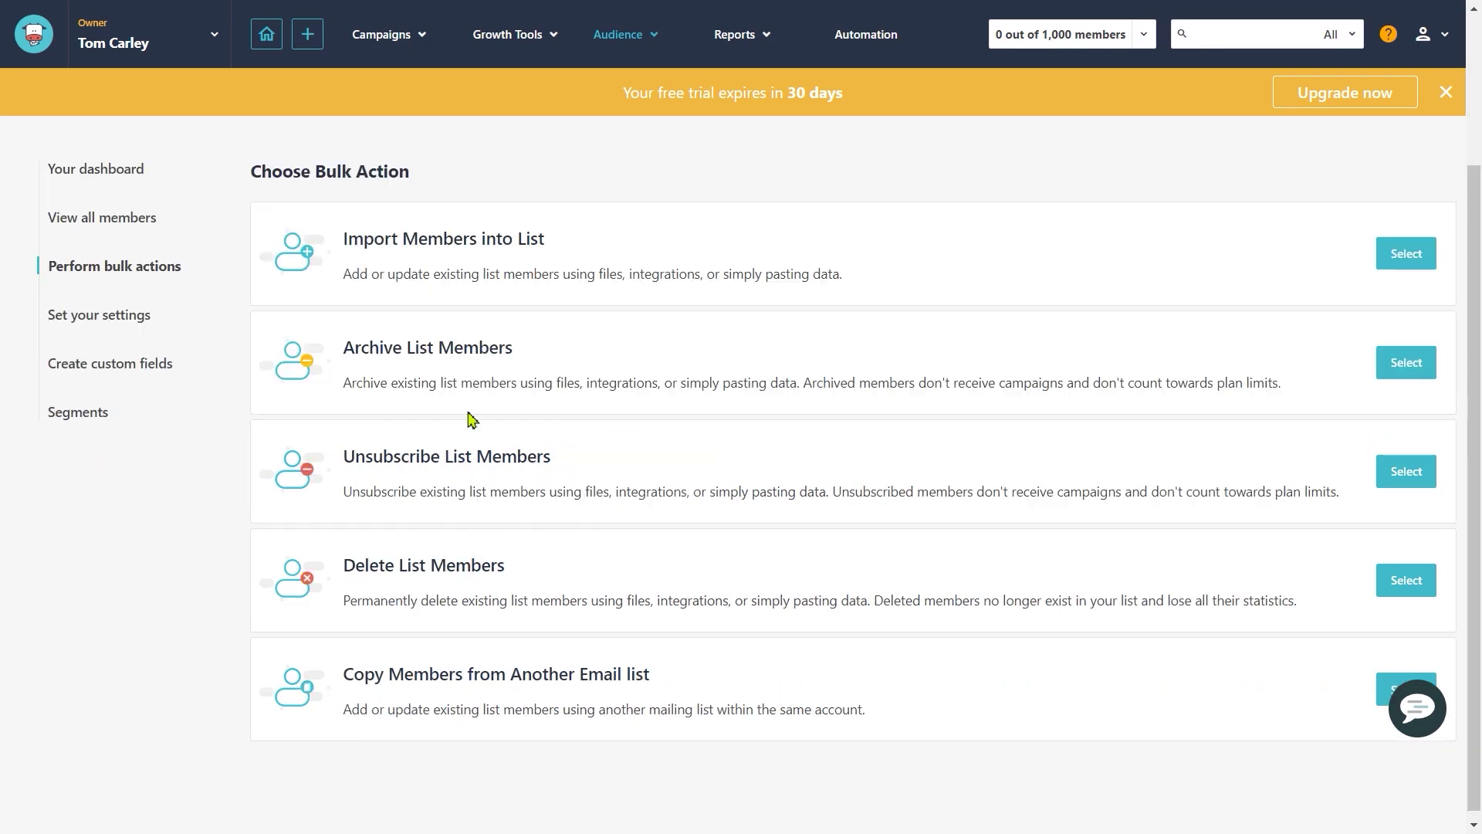
# Step: Review the list's unsubscribe settings and keep the opt-in type as single opt-in
pyautogui.click(107, 326)
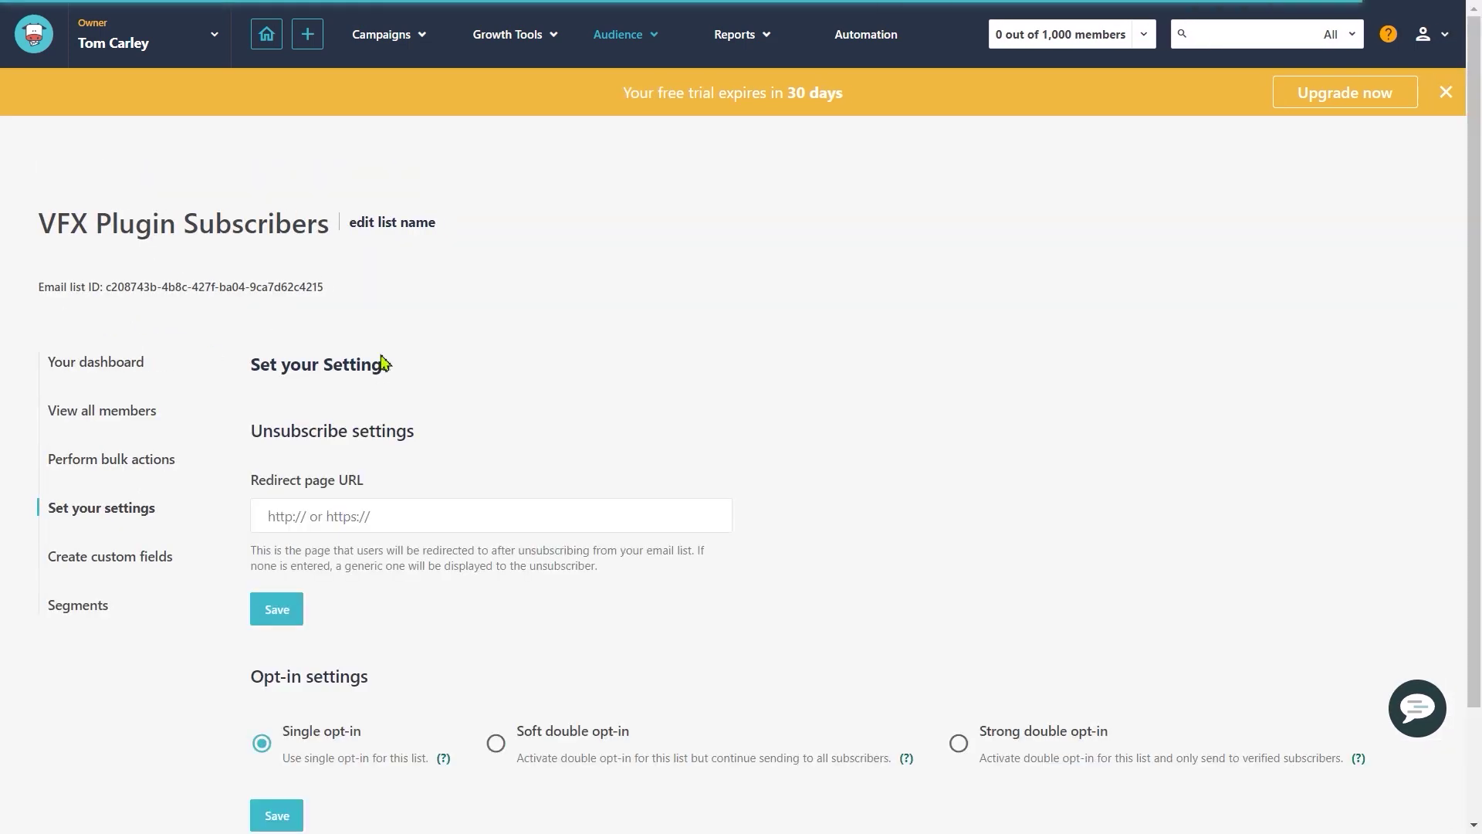
pyautogui.scroll(-1, 345, 483)
pyautogui.moveTo(279, 393); pyautogui.dragTo(373, 391)
pyautogui.click(373, 391)
pyautogui.moveTo(264, 334); pyautogui.dragTo(447, 348)
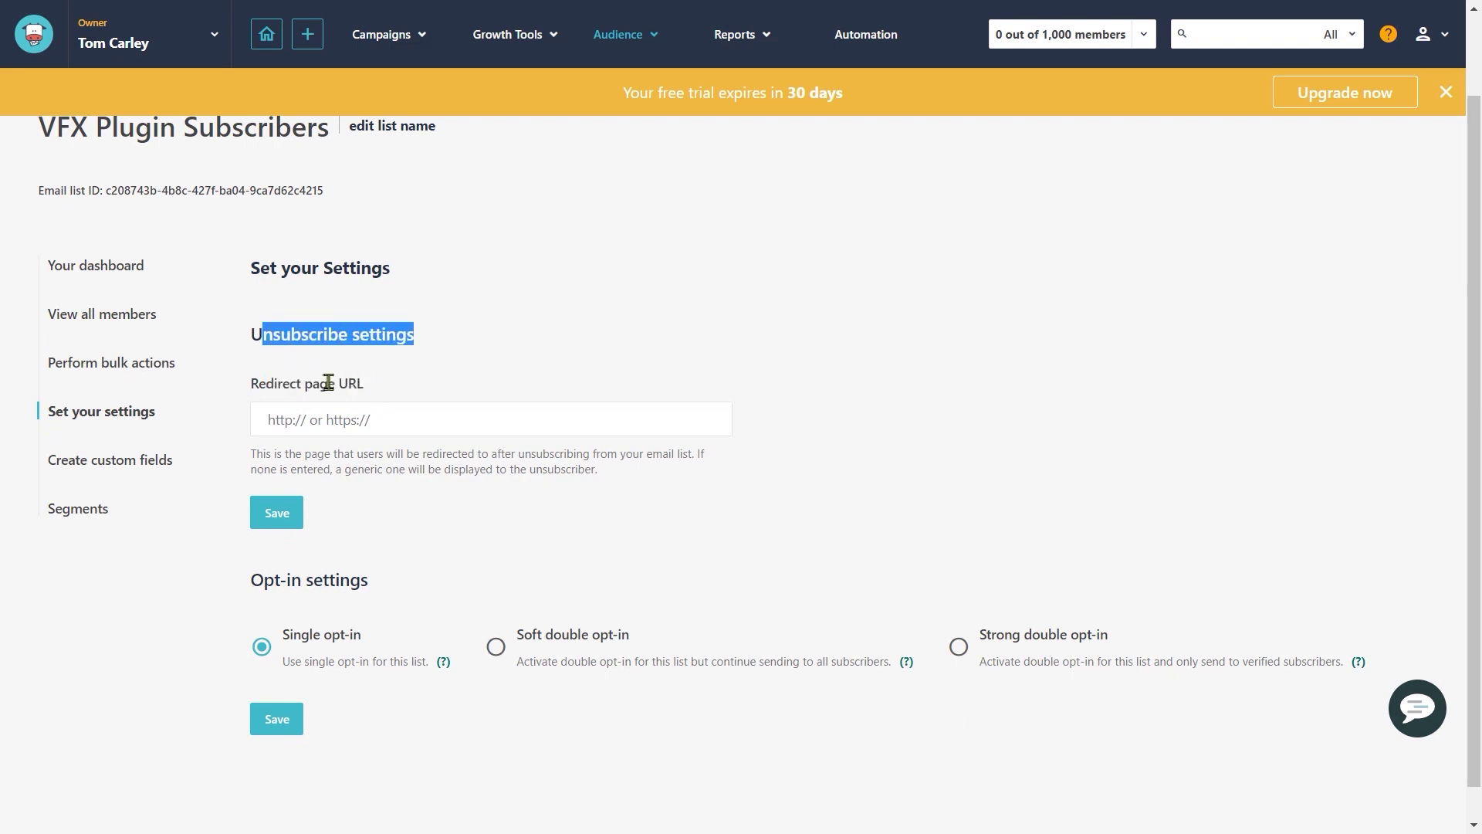
pyautogui.moveTo(294, 386); pyautogui.dragTo(418, 387)
pyautogui.click(418, 388)
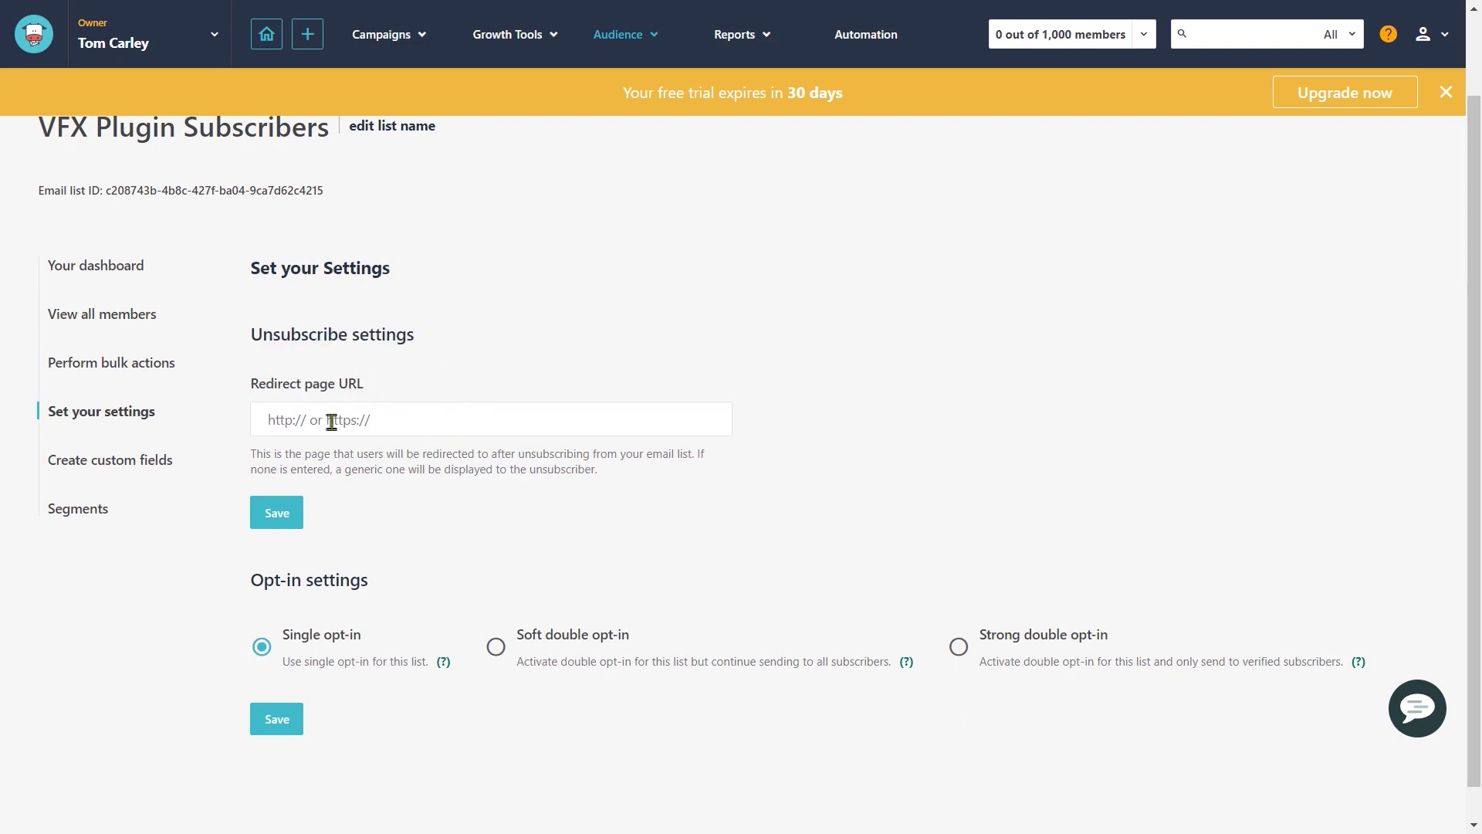
pyautogui.scroll(-1, 403, 444)
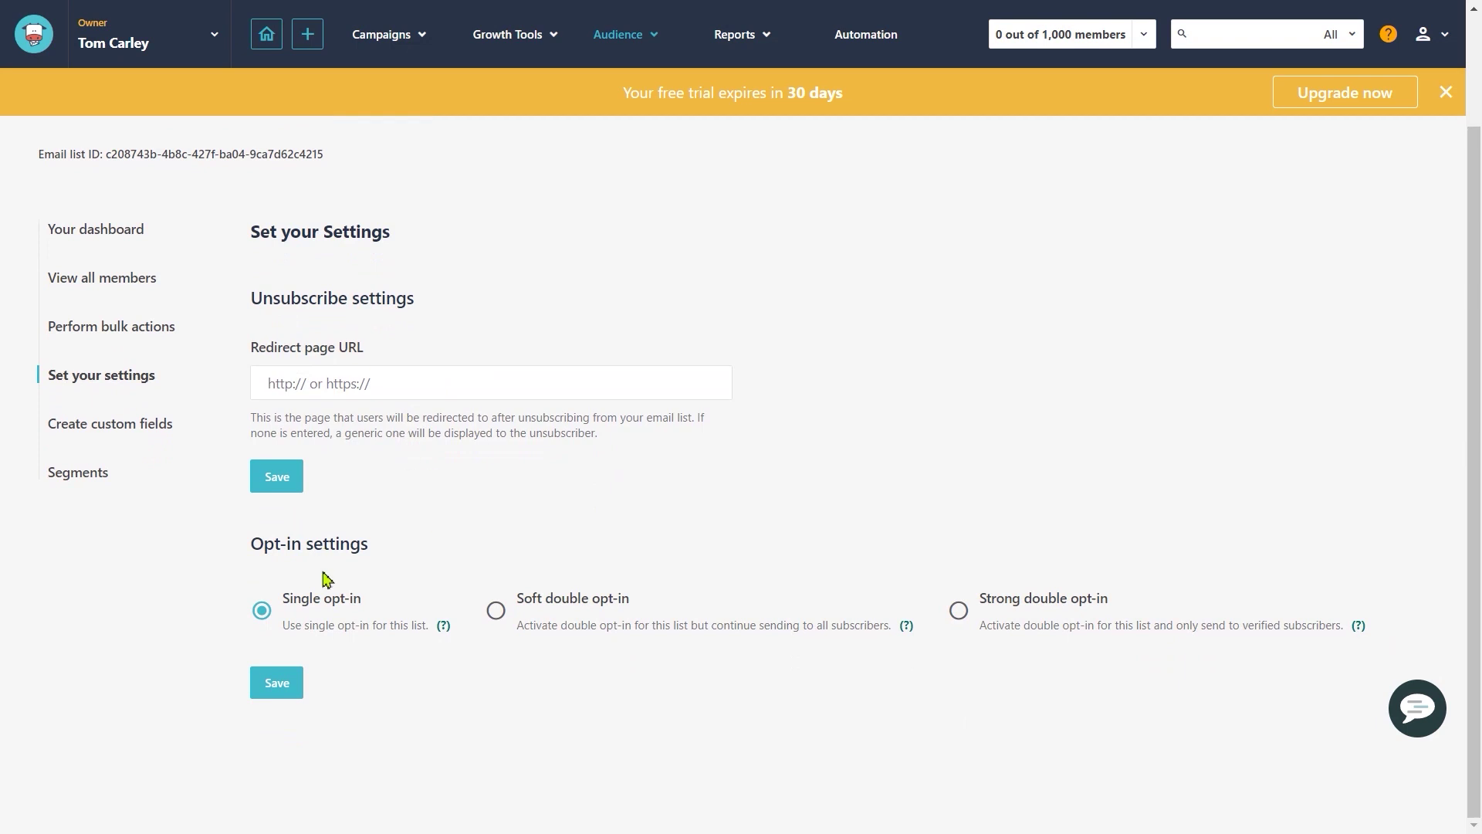
pyautogui.click(505, 618)
pyautogui.click(971, 609)
pyautogui.click(261, 610)
# Step: Review the list's custom fields, such as Email and Mobile
pyautogui.click(140, 430)
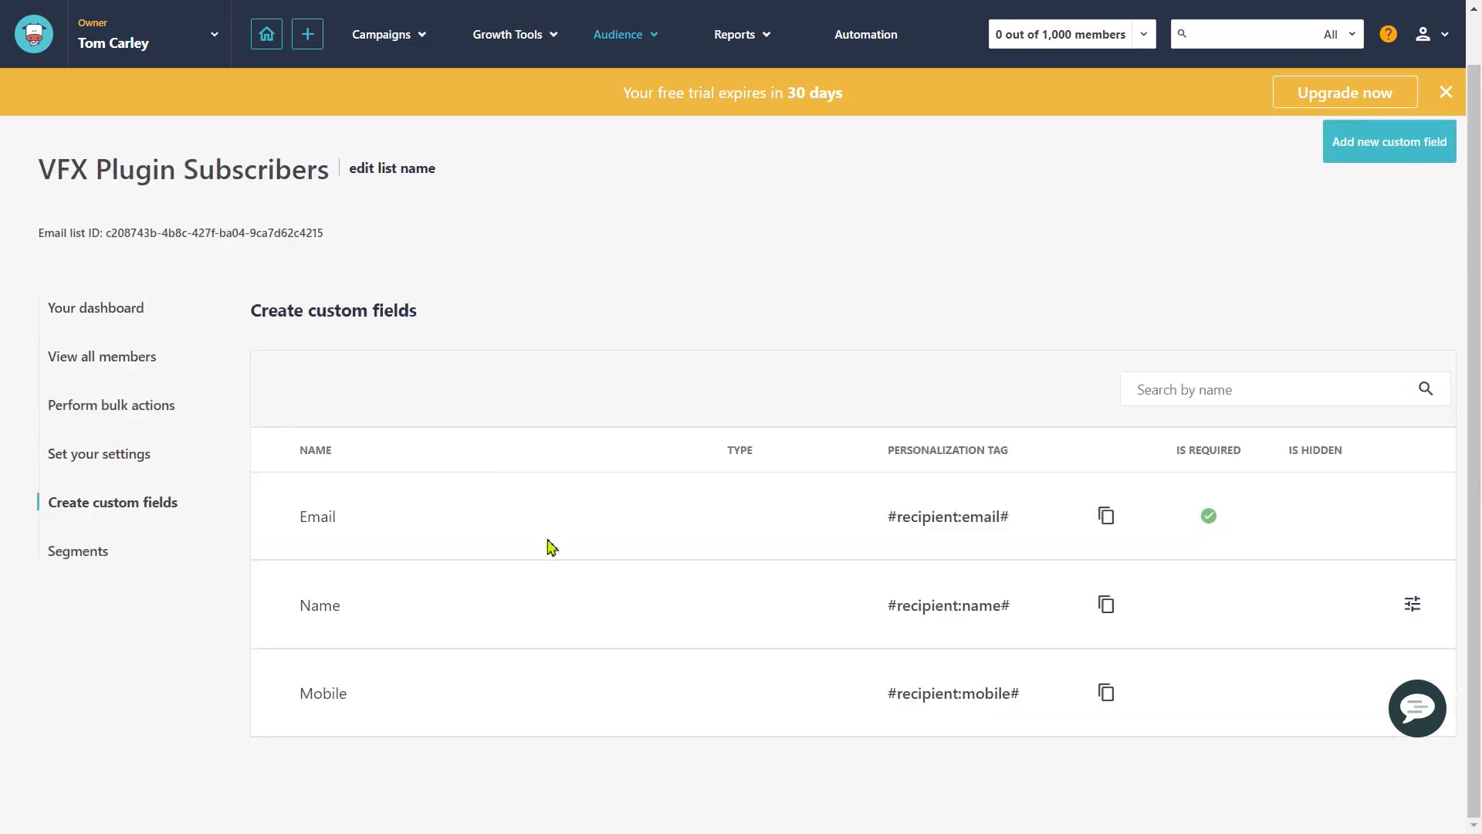
pyautogui.moveTo(303, 517); pyautogui.dragTo(381, 525)
pyautogui.click(381, 527)
pyautogui.moveTo(301, 695); pyautogui.dragTo(390, 701)
pyautogui.click(390, 702)
# Step: Check the list's segments page, then return to the list dashboard
pyautogui.click(74, 564)
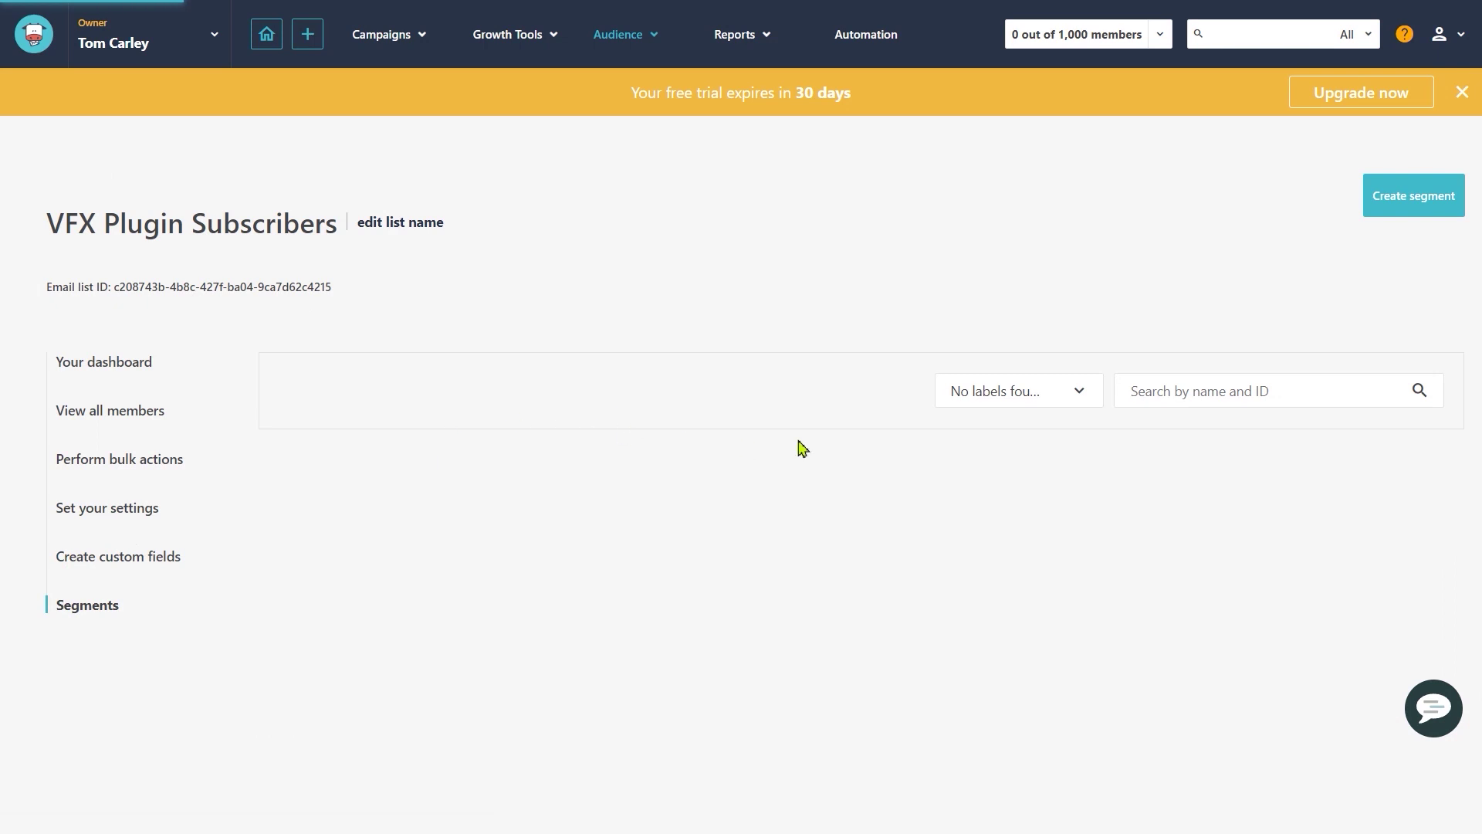
pyautogui.click(1012, 394)
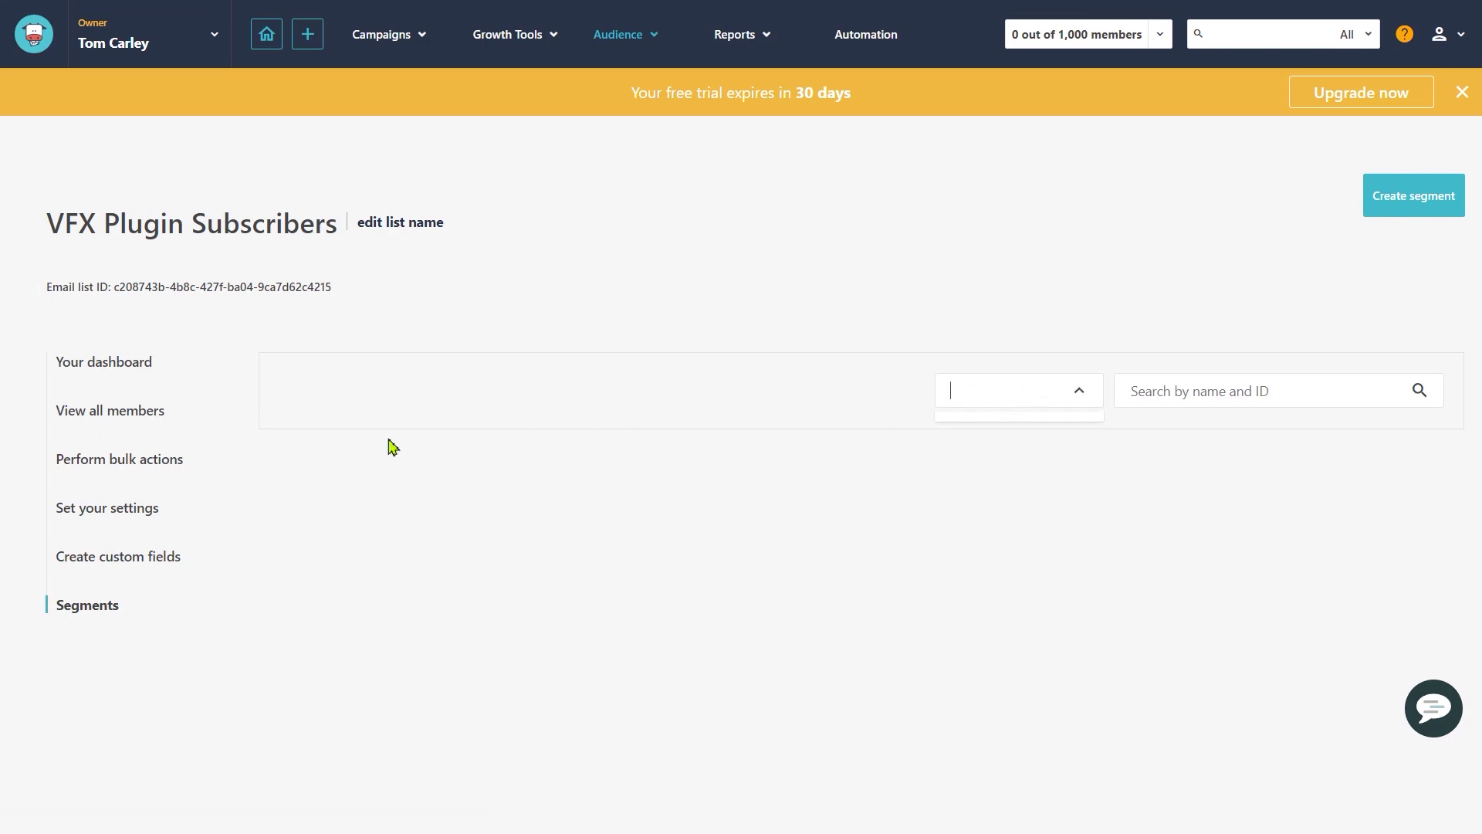
pyautogui.scroll(-2, 771, 569)
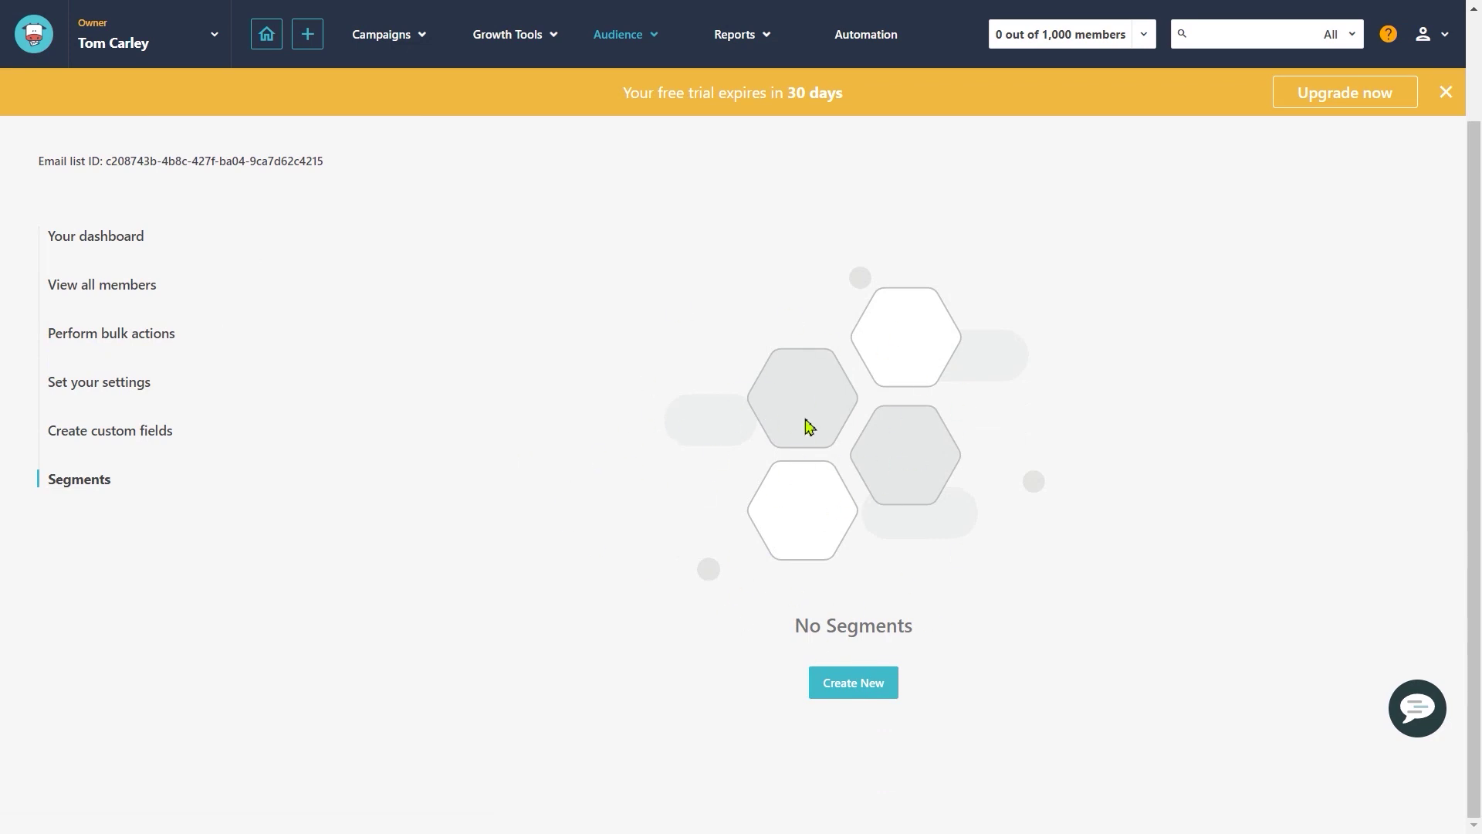
pyautogui.scroll(2, 807, 424)
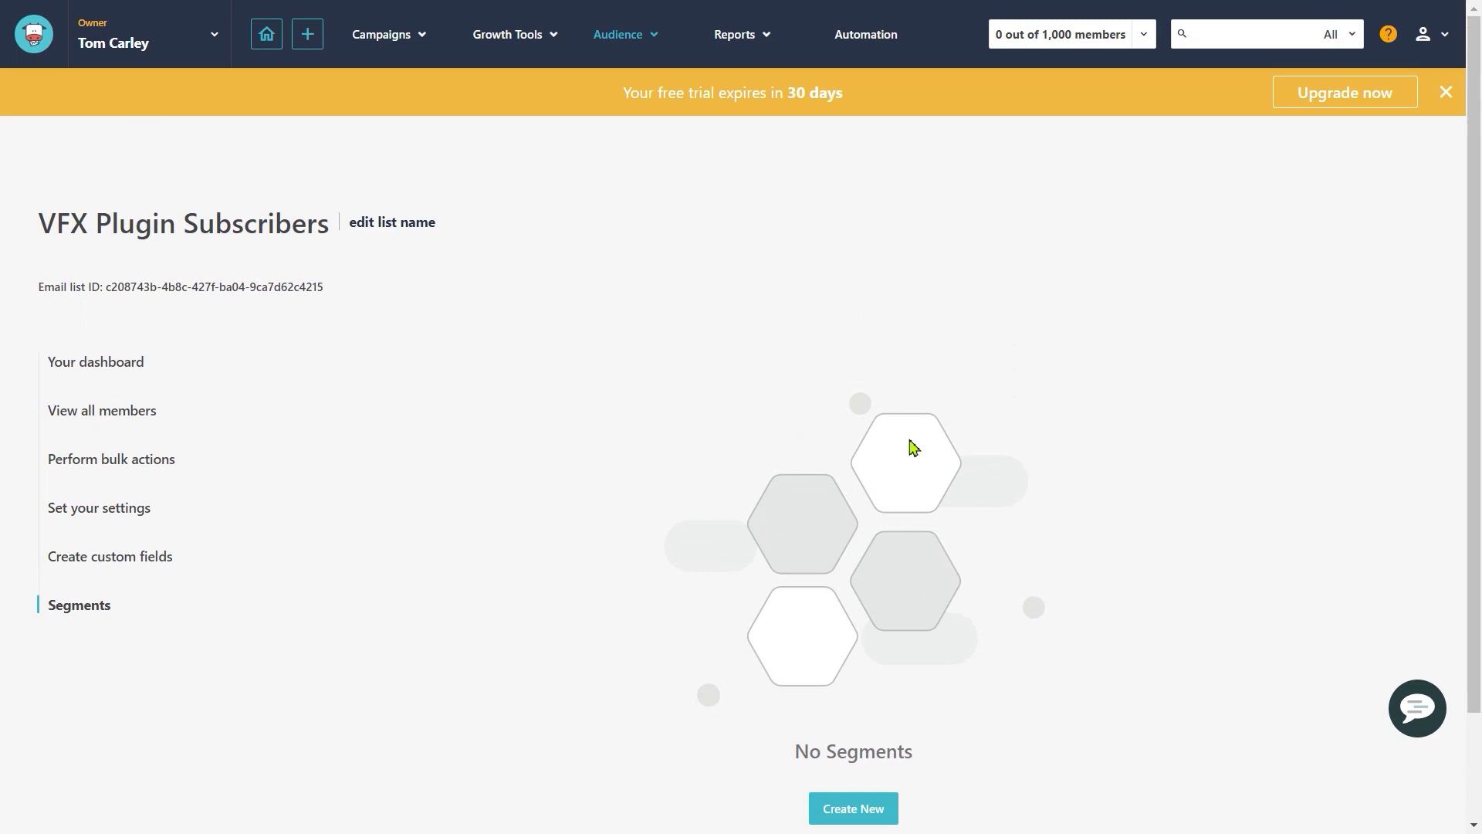
pyautogui.hotkey('alt', 'Left')
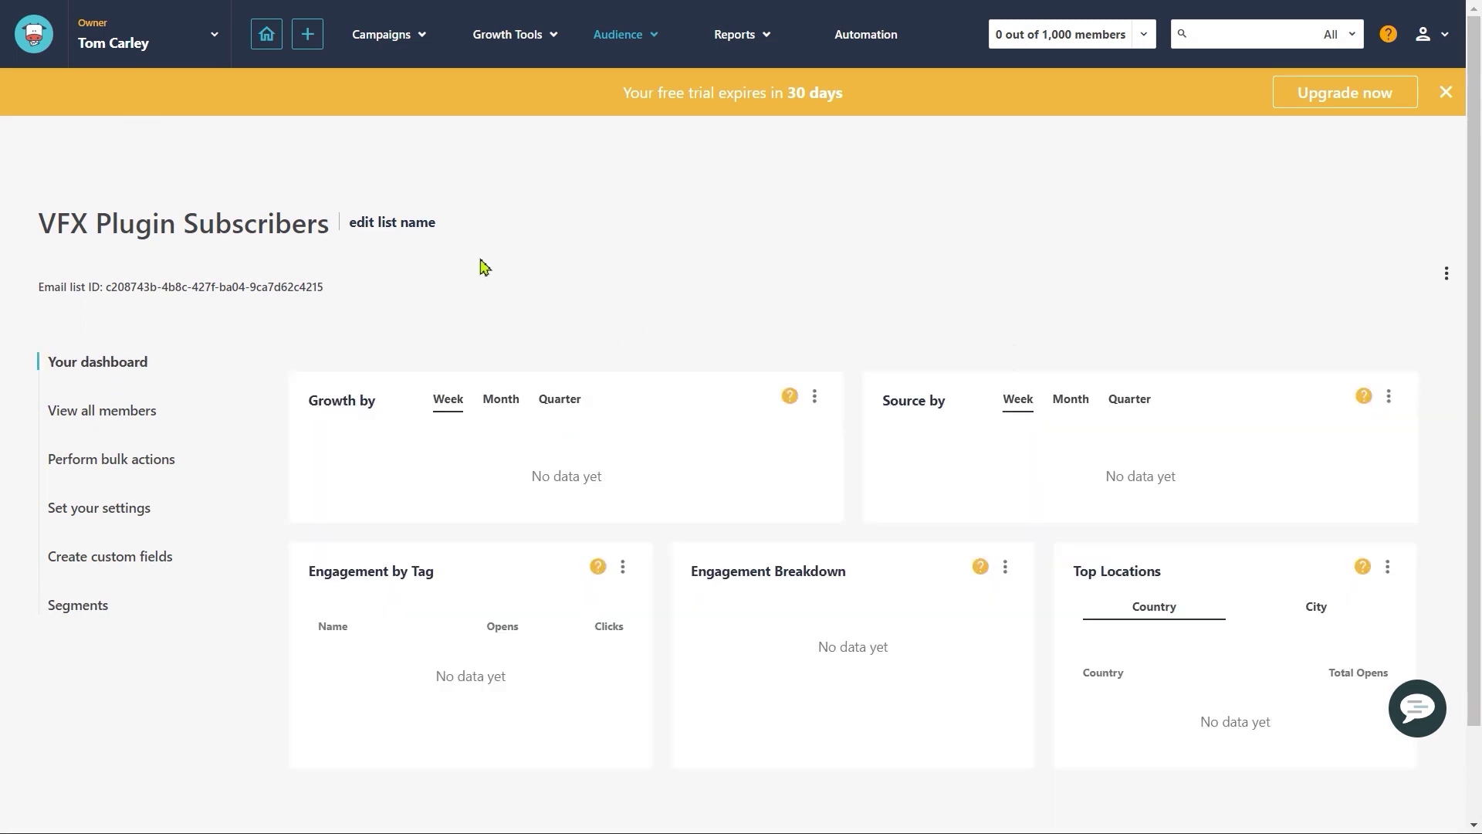
# Step: Go to Growth Tools > Landing Pages and start a new landing page
pyautogui.moveTo(505, 48)
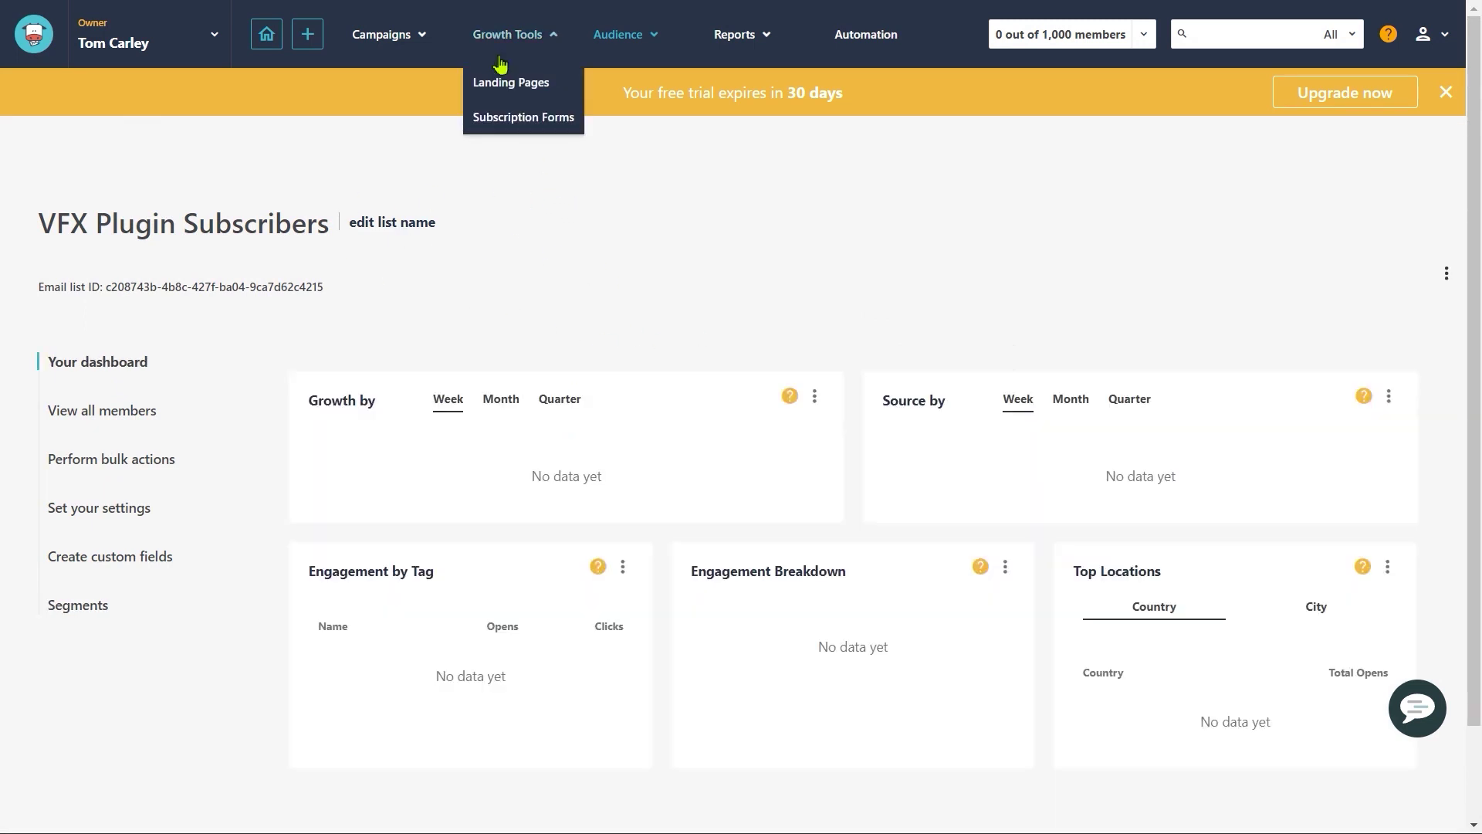
pyautogui.click(541, 87)
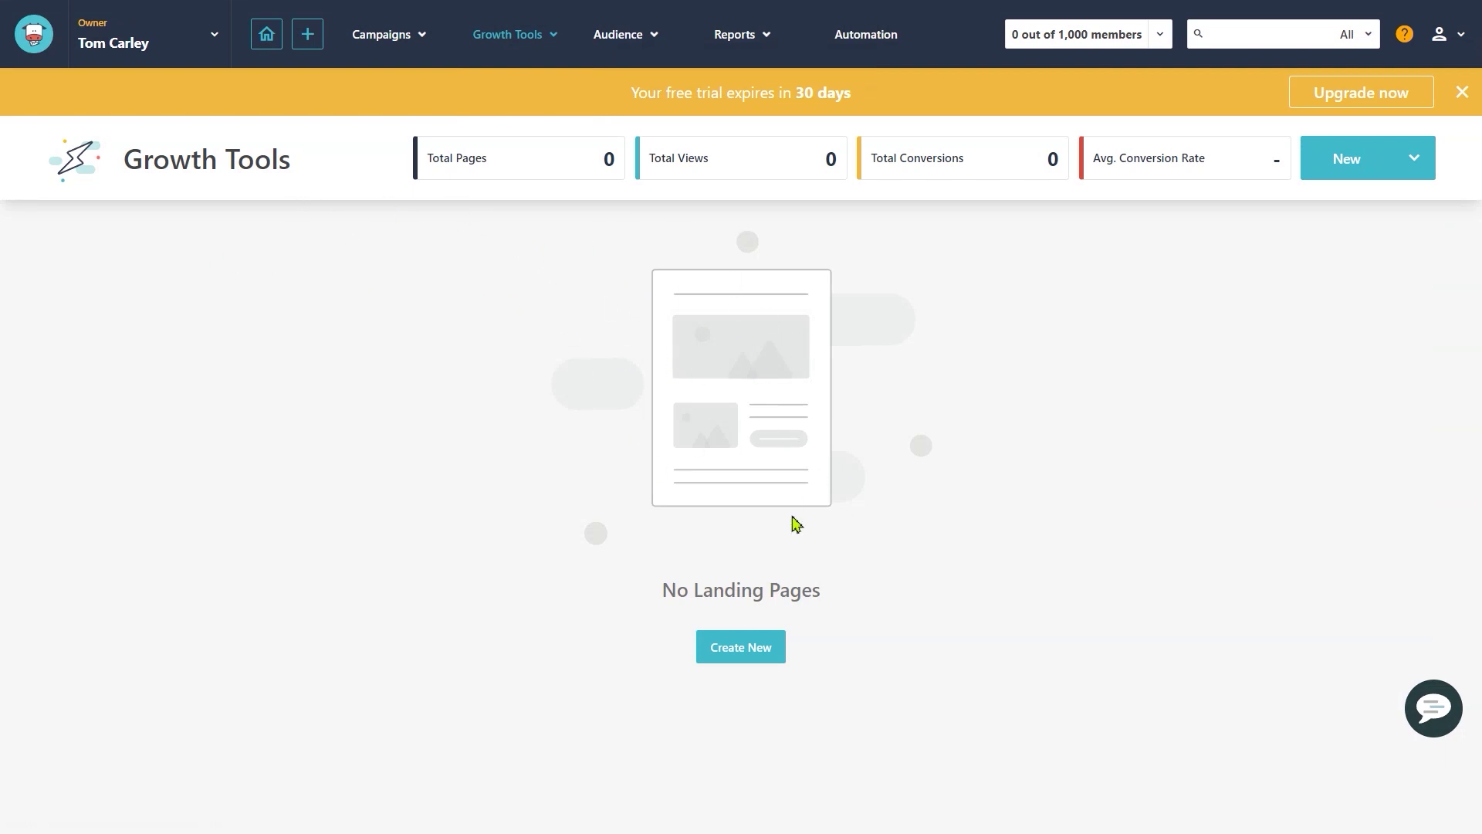
pyautogui.moveTo(672, 592); pyautogui.dragTo(836, 599)
pyautogui.click(870, 592)
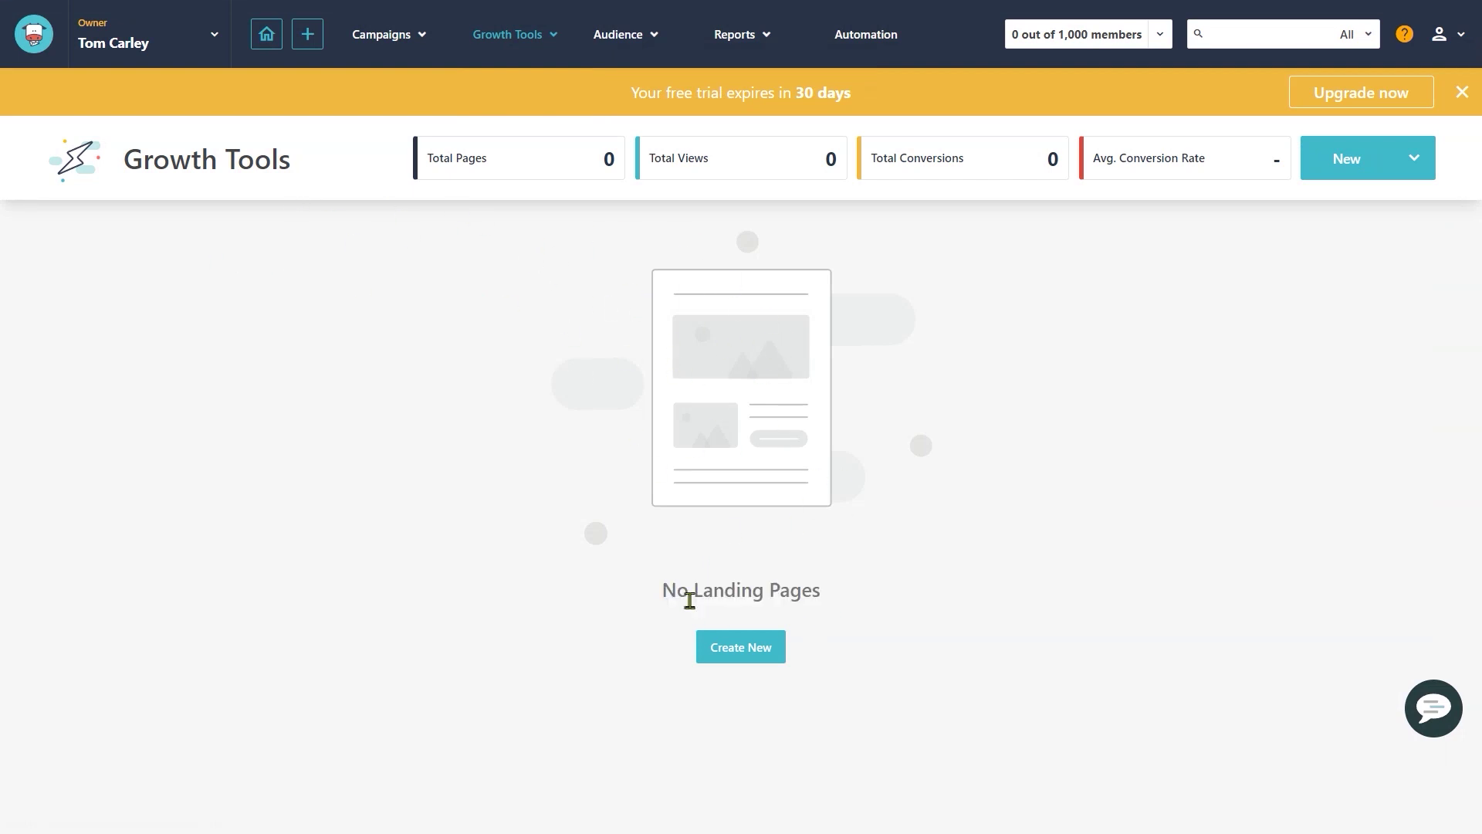
pyautogui.click(737, 649)
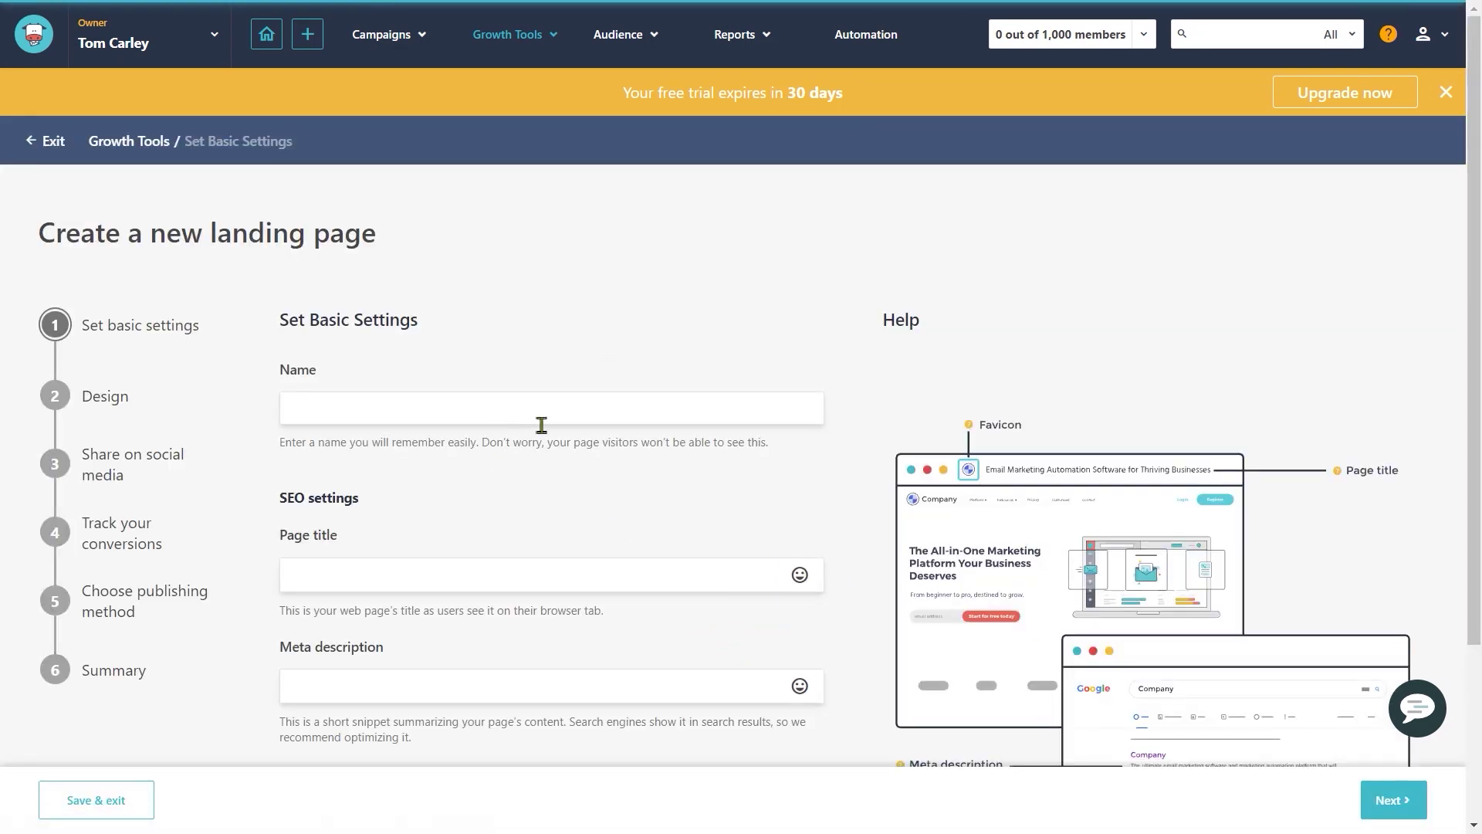
# Step: Name it VFX PLUGINS, title it VFS STUDIO PLUGIN TEMPLATES, and add a meta description
pyautogui.scroll(-1, 393, 317)
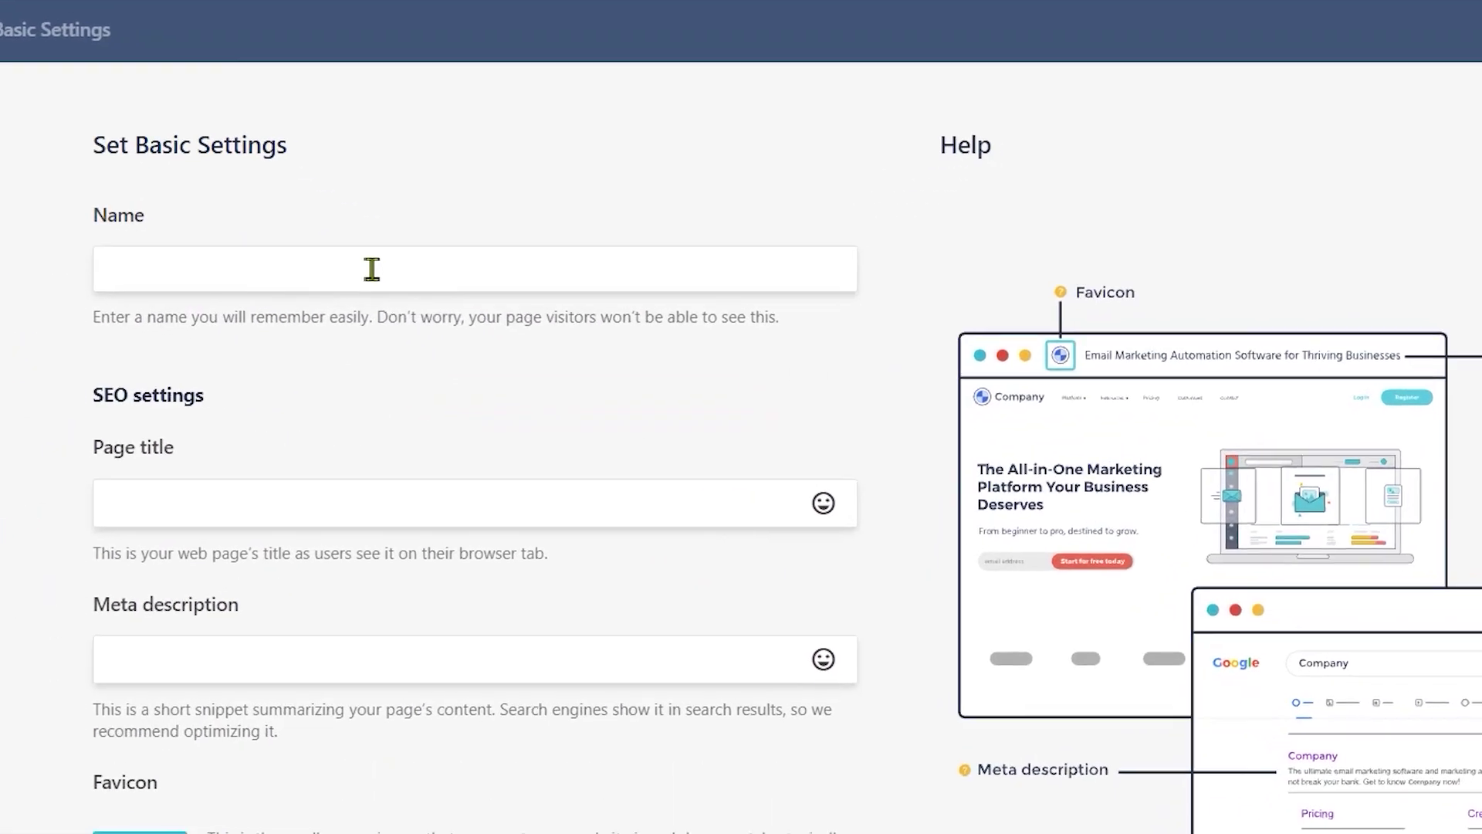
pyautogui.write('VFX PLUGINS')
pyautogui.tripleClick(385, 438)
pyautogui.click(408, 451)
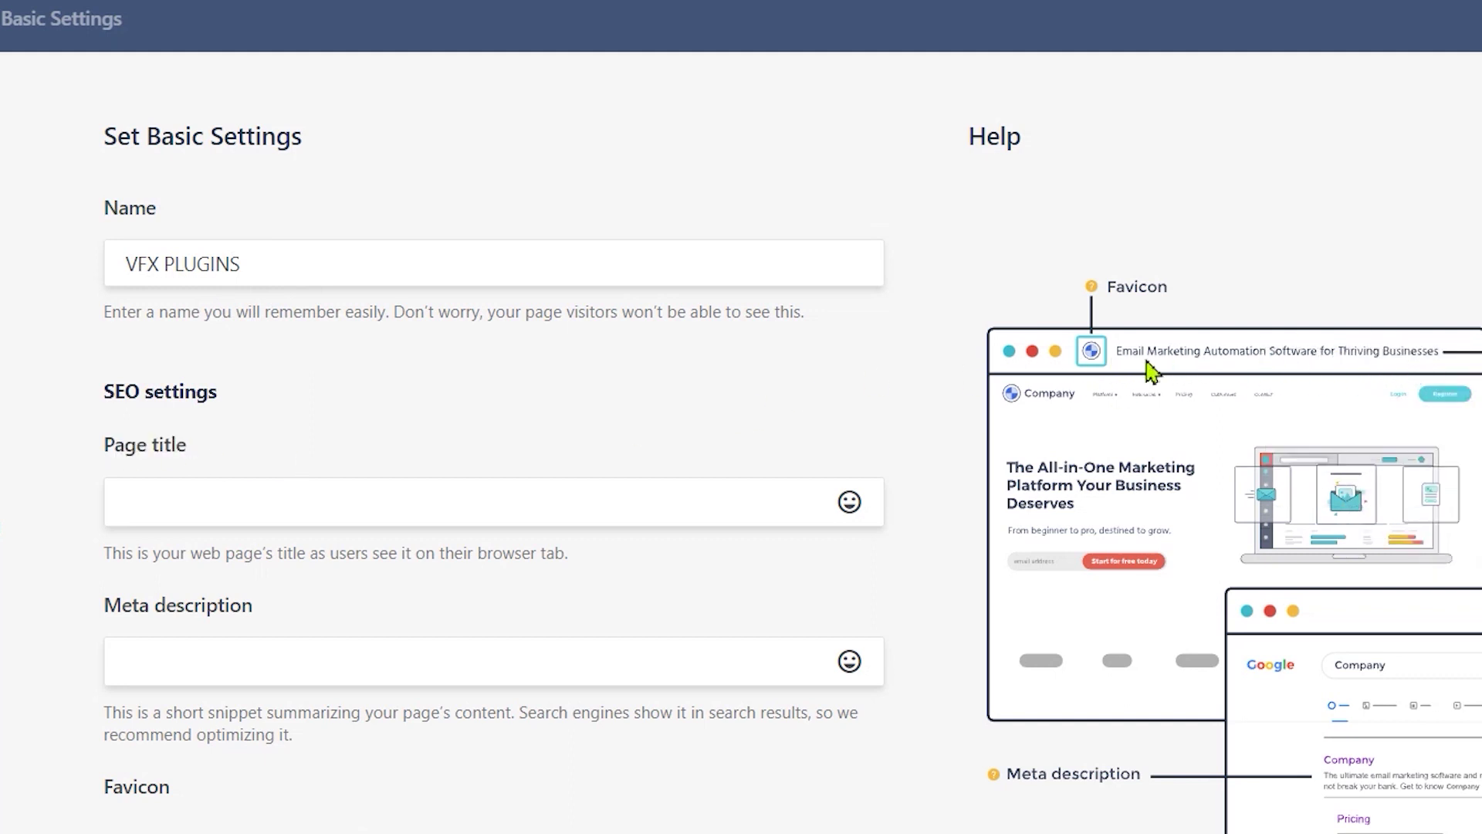
pyautogui.click(349, 507)
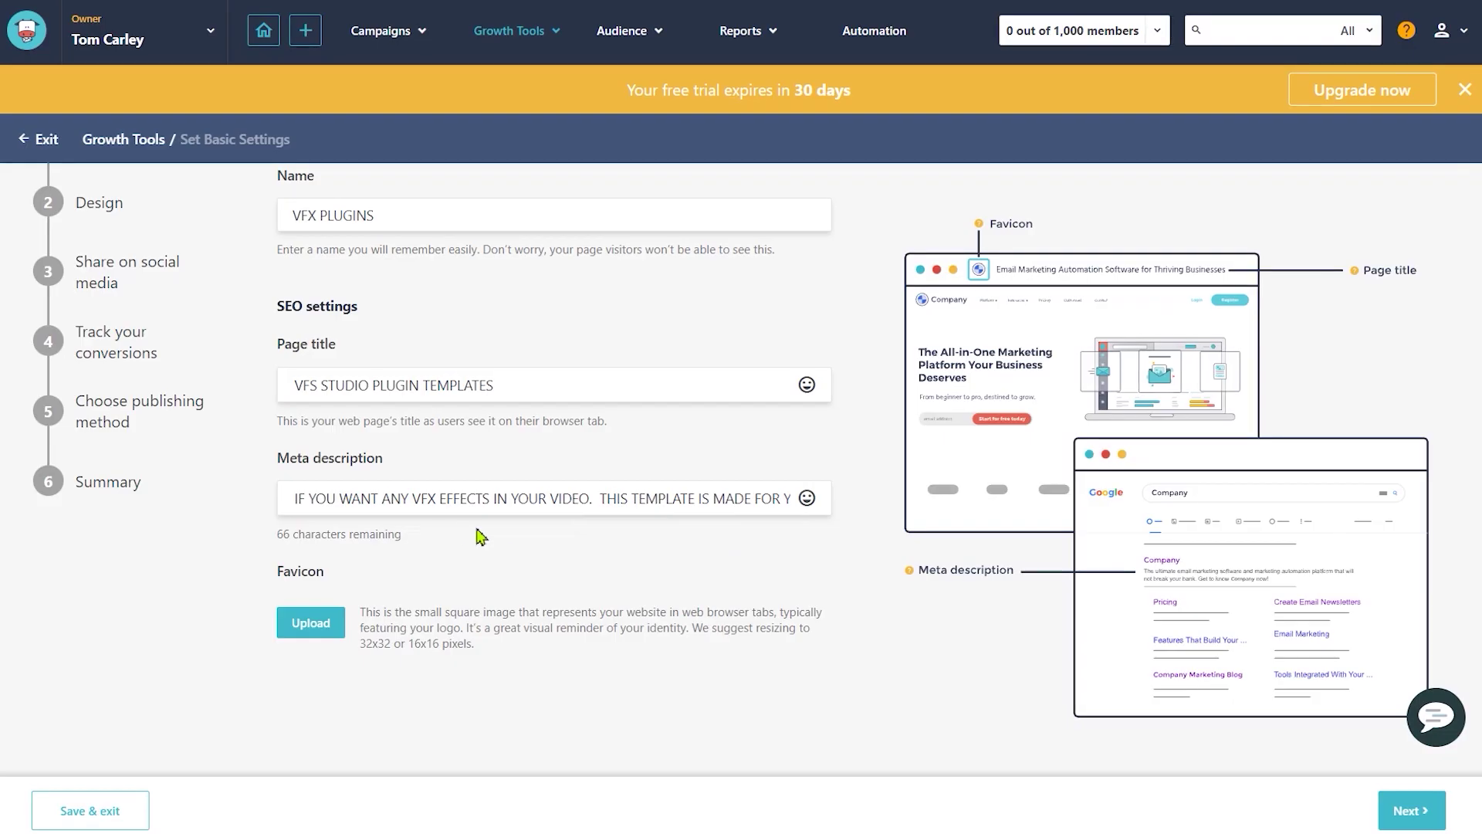
pyautogui.moveTo(103, 785); pyautogui.dragTo(138, 786)
pyautogui.moveTo(356, 601); pyautogui.dragTo(595, 605)
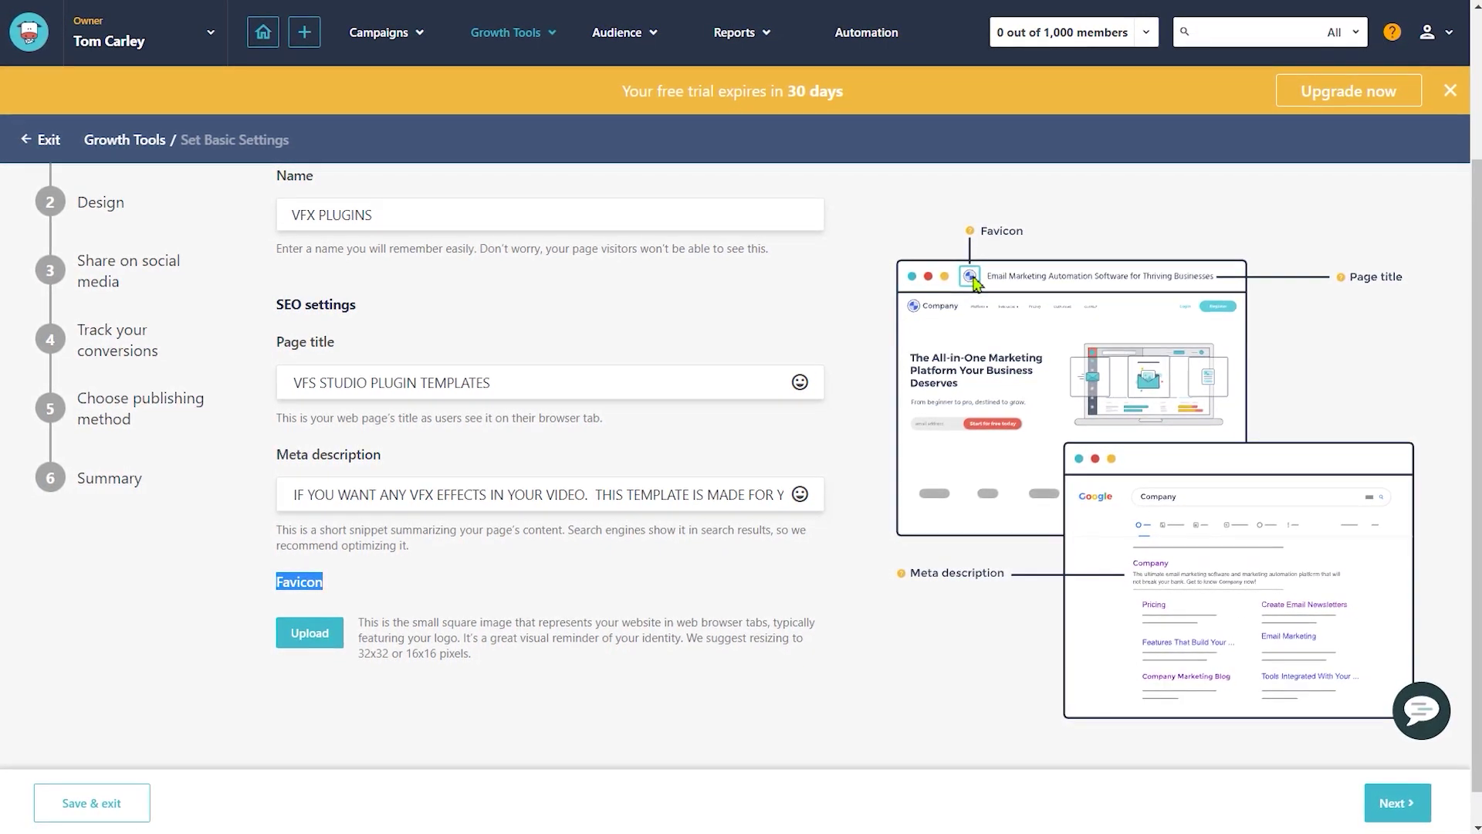
pyautogui.scroll(2, 351, 577)
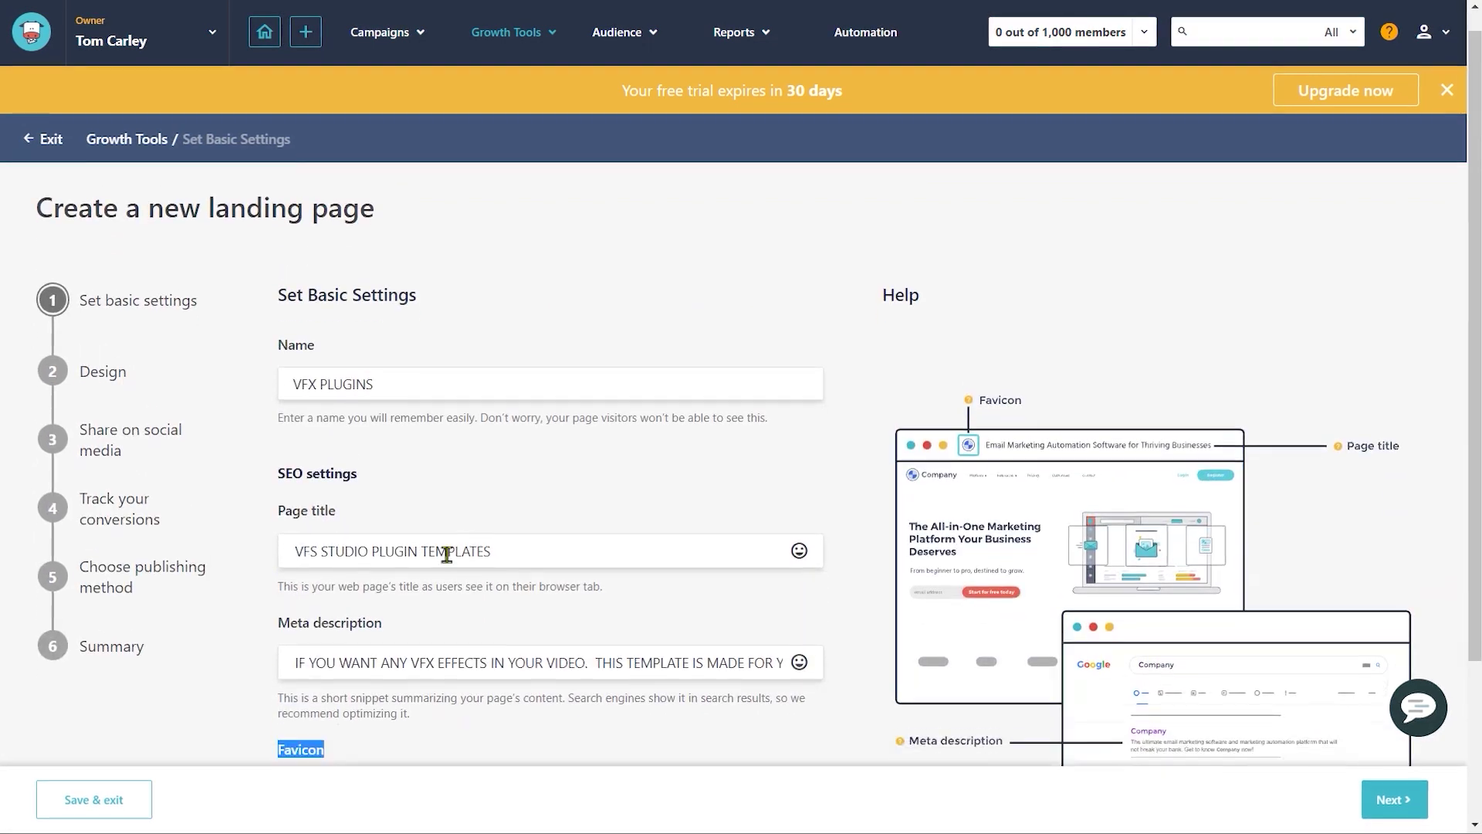
pyautogui.scroll(-2, 444, 553)
pyautogui.scroll(3, 374, 420)
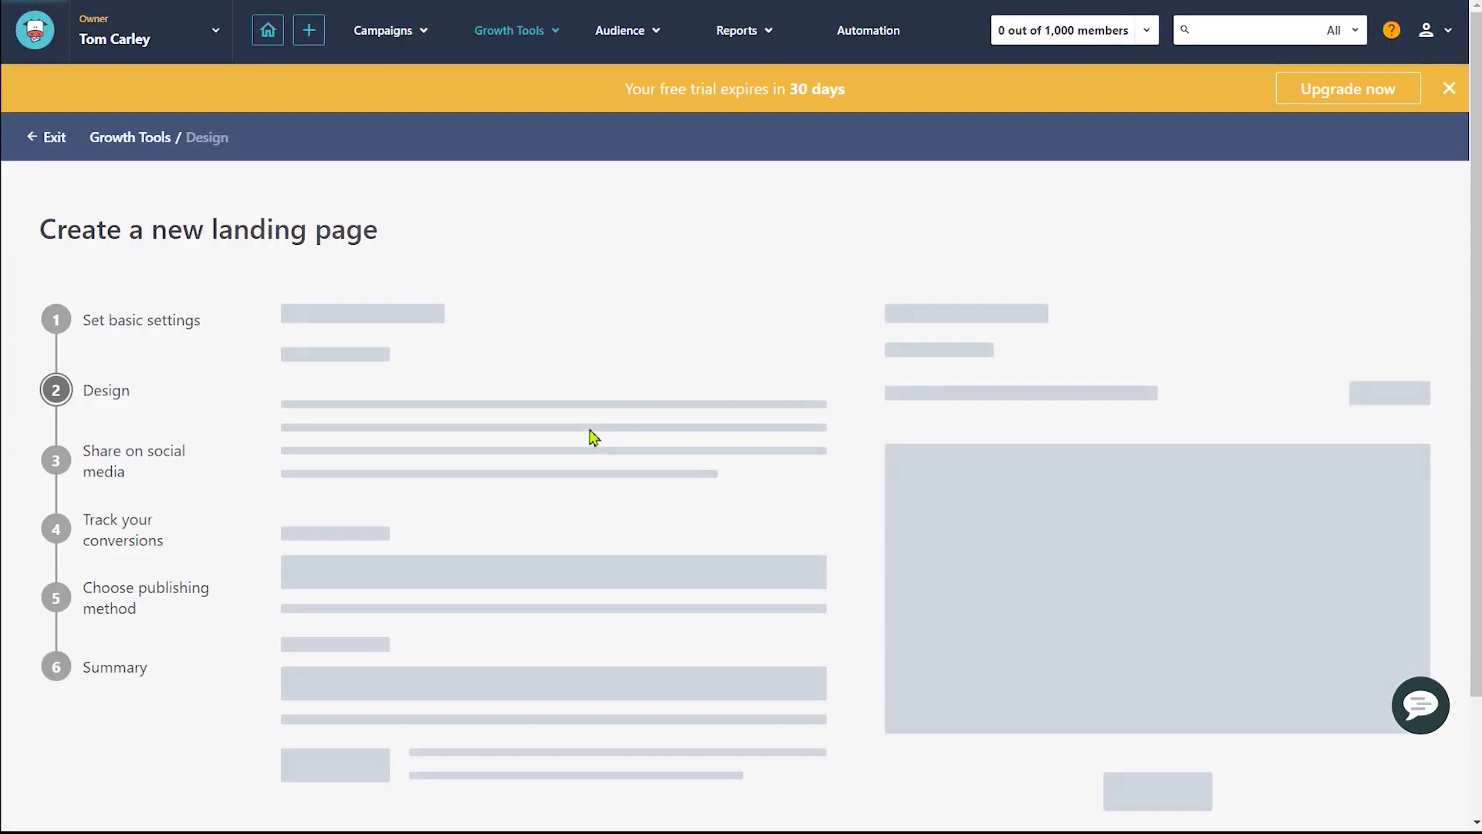
pyautogui.scroll(-5, 877, 629)
# Step: Move on to the template library and filter it to Lead Generation templates
pyautogui.click(877, 629)
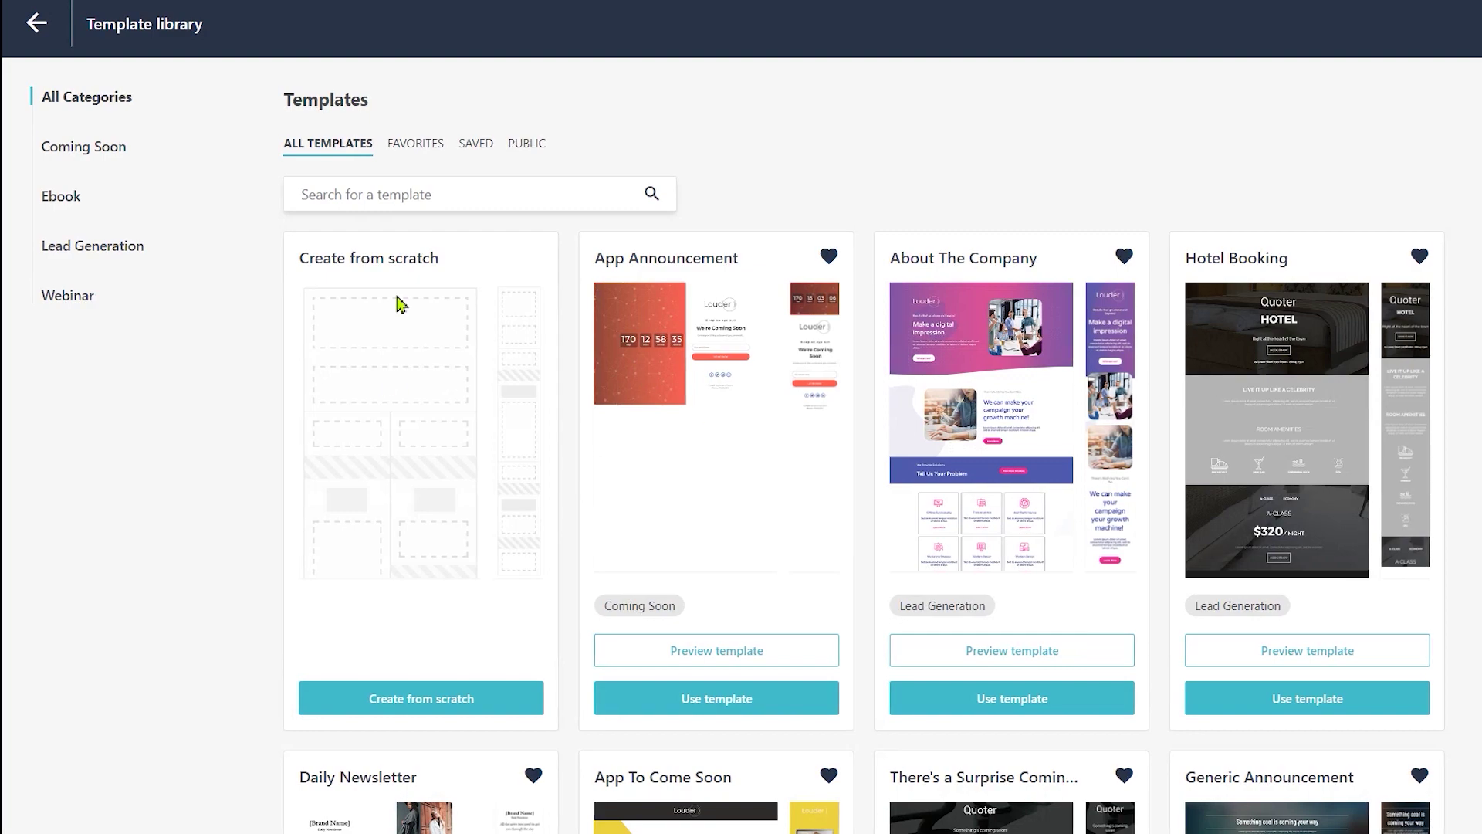
pyautogui.scroll(-2, 1174, 529)
pyautogui.scroll(-4, 1173, 529)
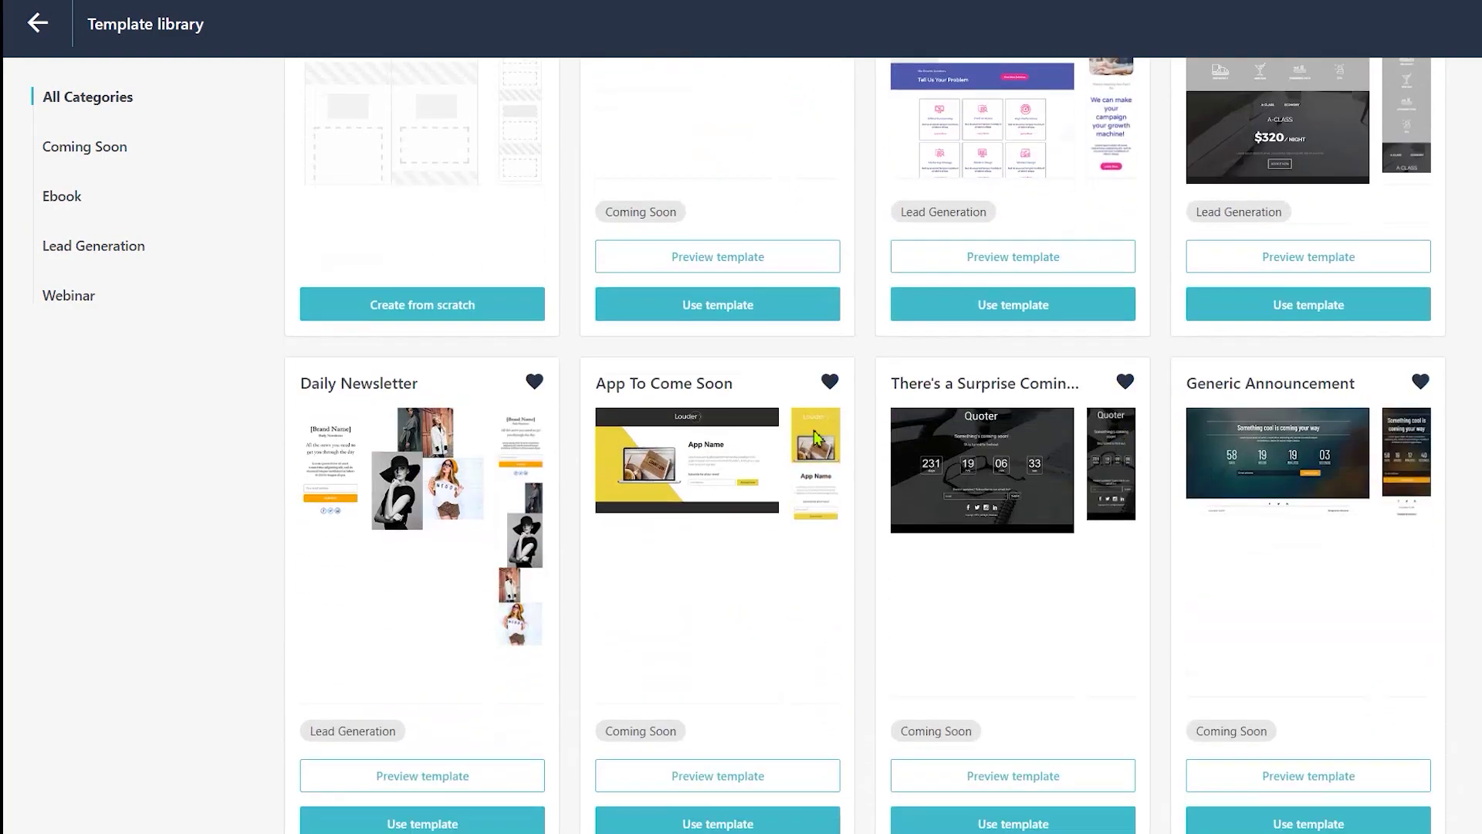
pyautogui.scroll(-5, 851, 424)
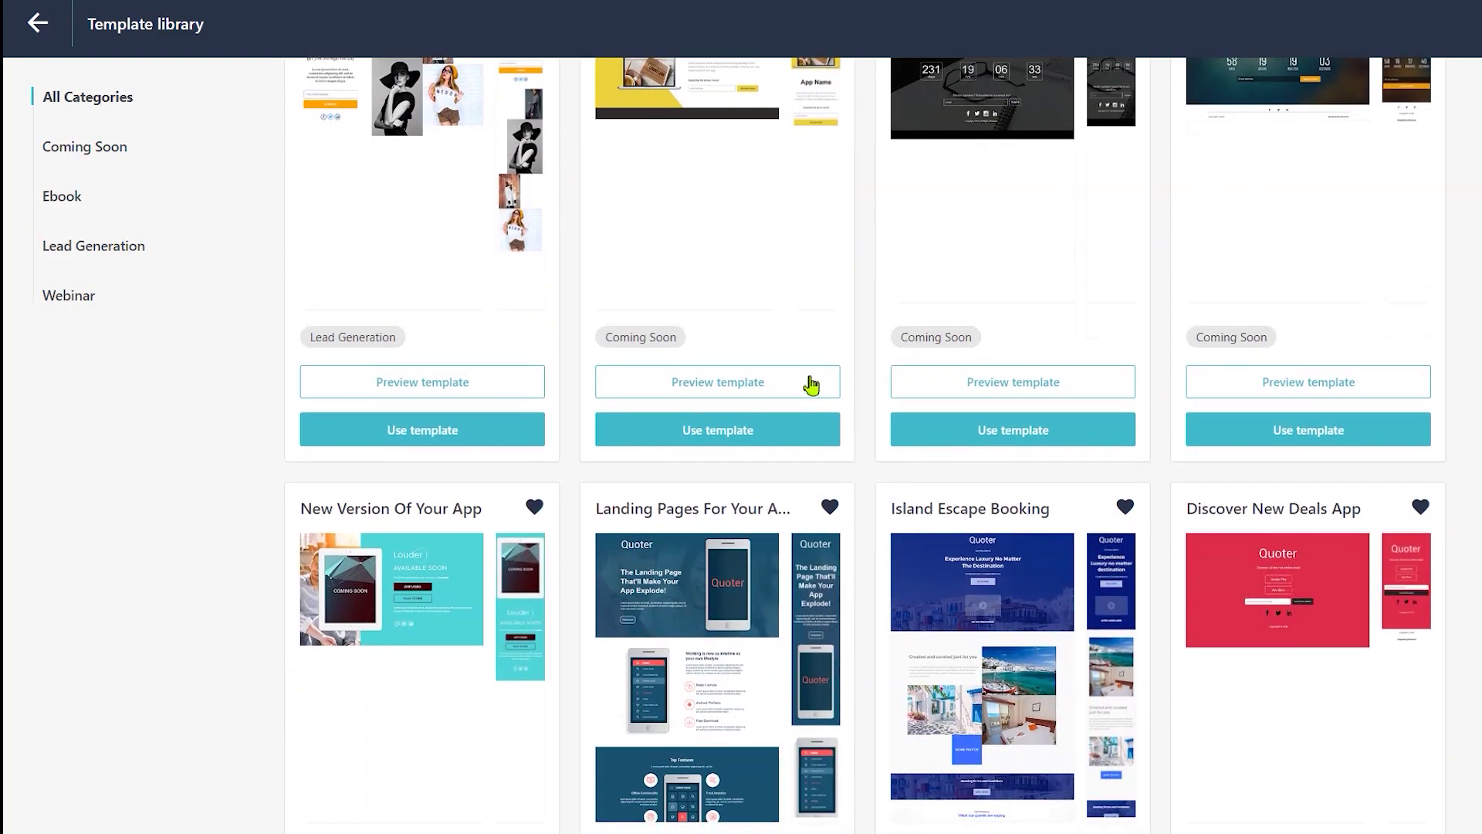
pyautogui.scroll(8, 807, 380)
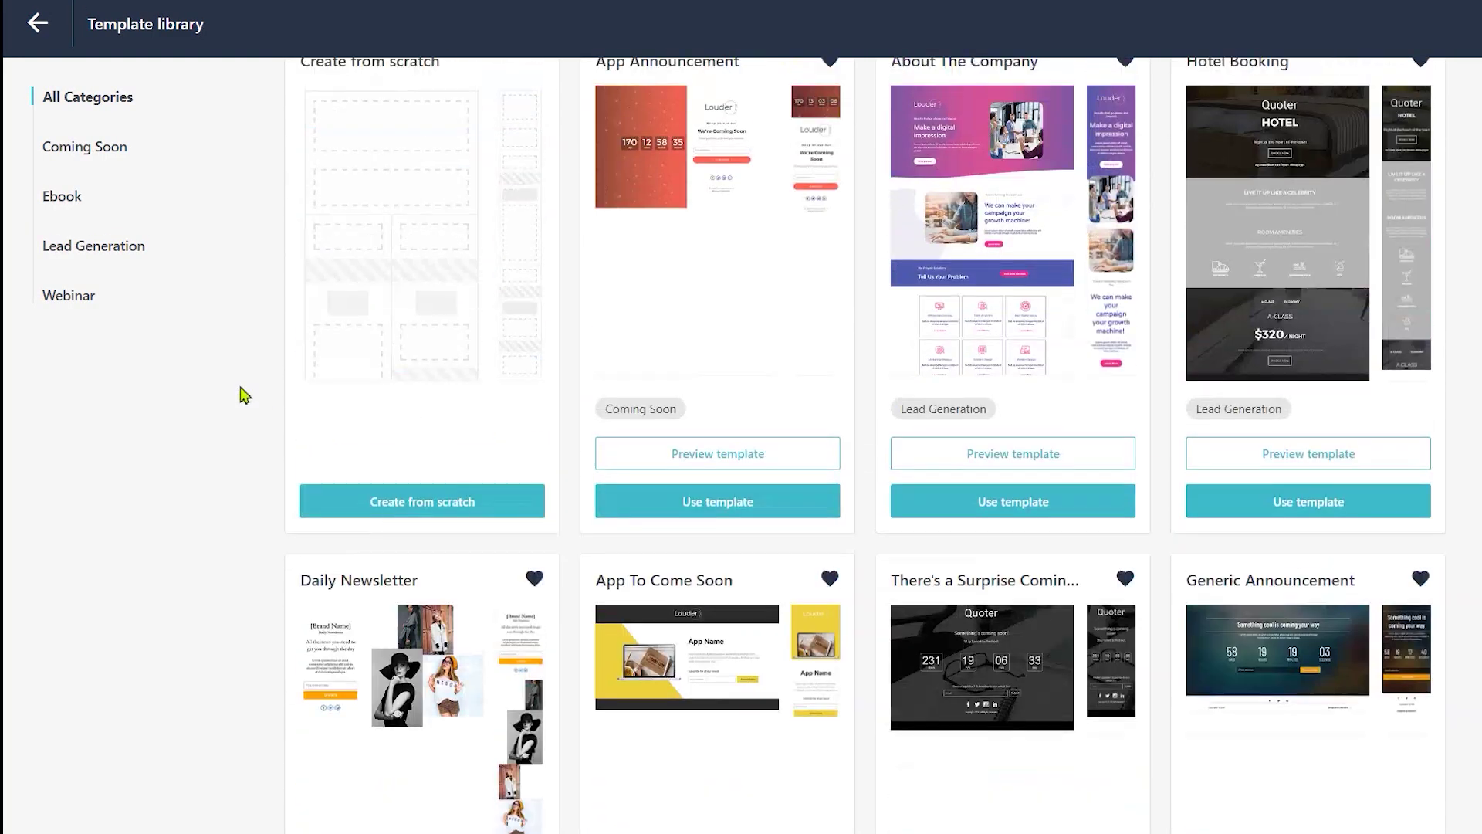
pyautogui.click(88, 253)
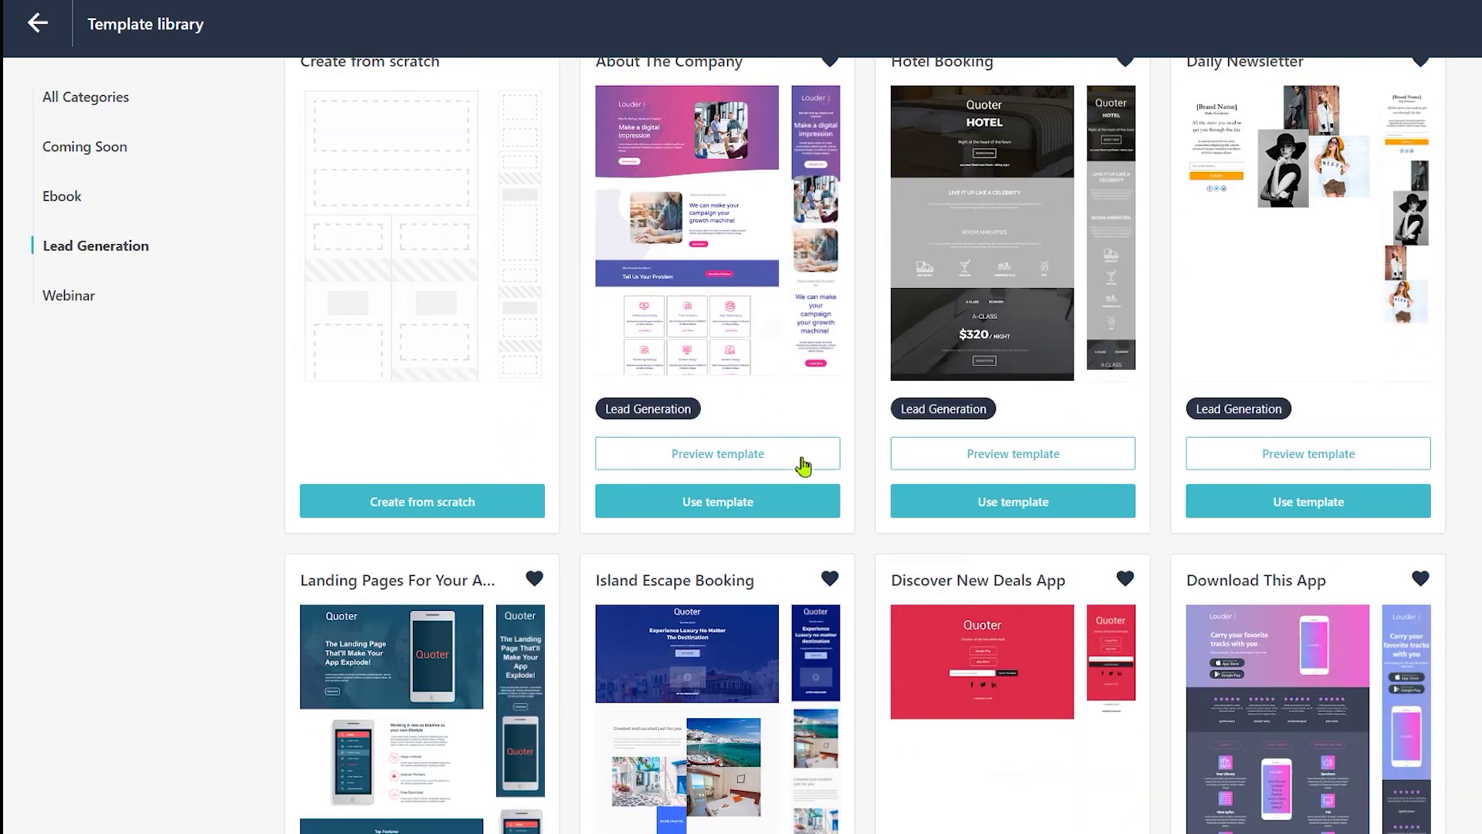
# Step: Use the Upcoming Event template for the landing page and confirm it
pyautogui.scroll(3, 803, 466)
pyautogui.scroll(-6, 921, 343)
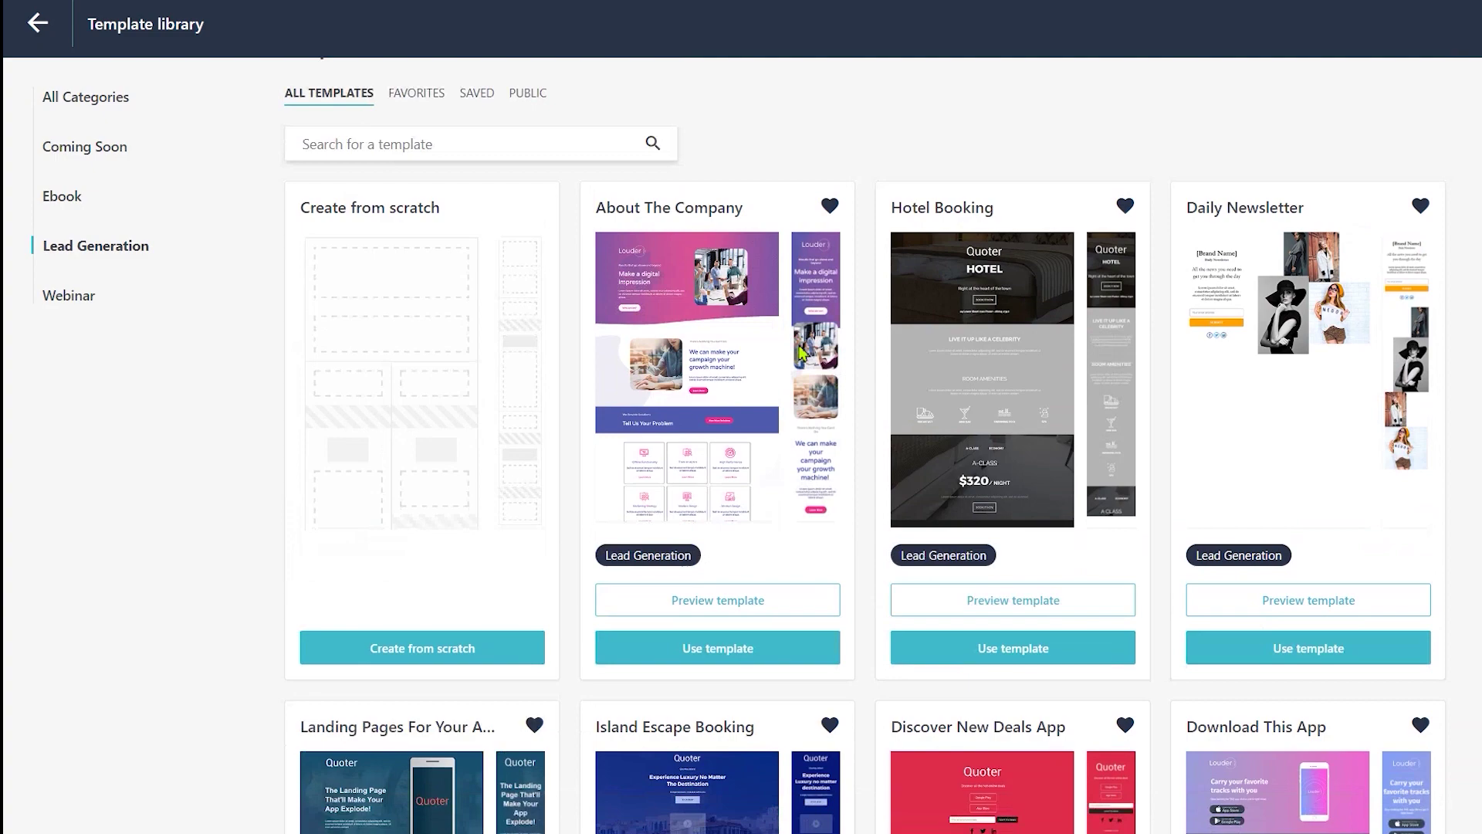
pyautogui.scroll(-10, 849, 386)
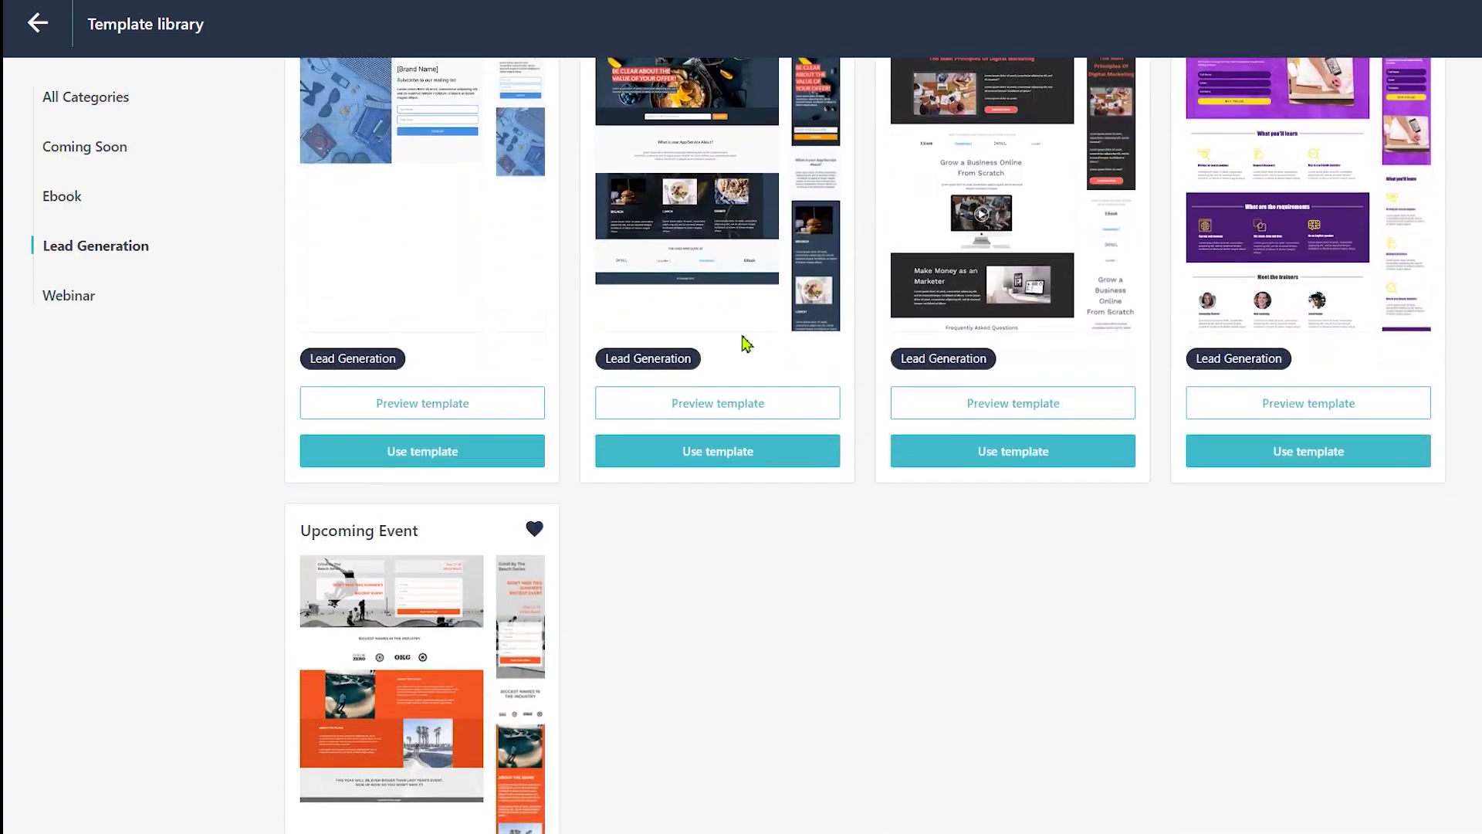
pyautogui.scroll(4, 745, 341)
pyautogui.scroll(-1, 772, 393)
pyautogui.scroll(-5, 774, 395)
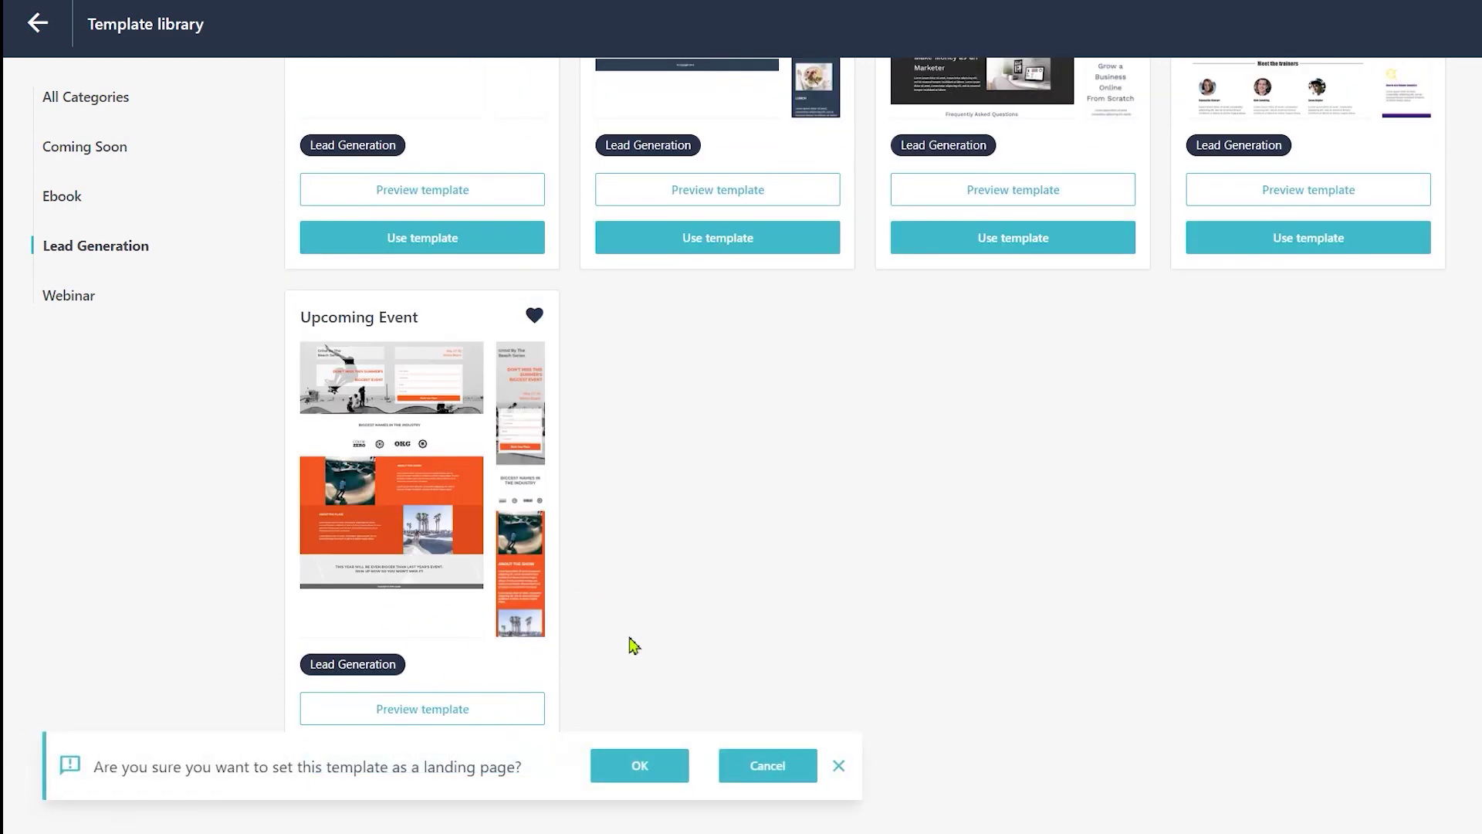
pyautogui.moveTo(189, 765); pyautogui.dragTo(443, 786)
pyautogui.click(537, 782)
pyautogui.click(612, 774)
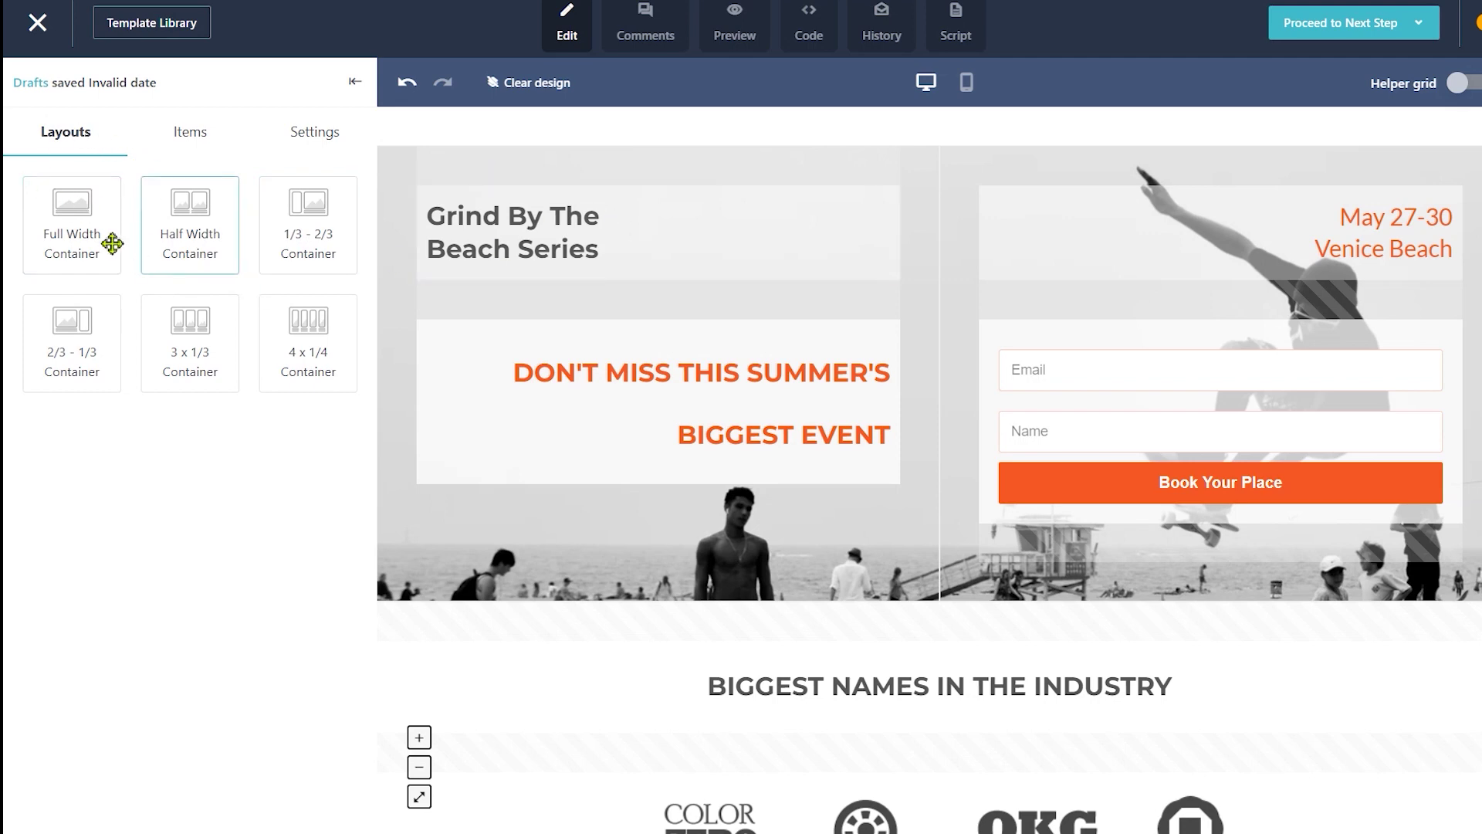
# Step: Add an empty 3 x 1/3 container row above the hero section
pyautogui.moveTo(190, 320); pyautogui.dragTo(849, 261)
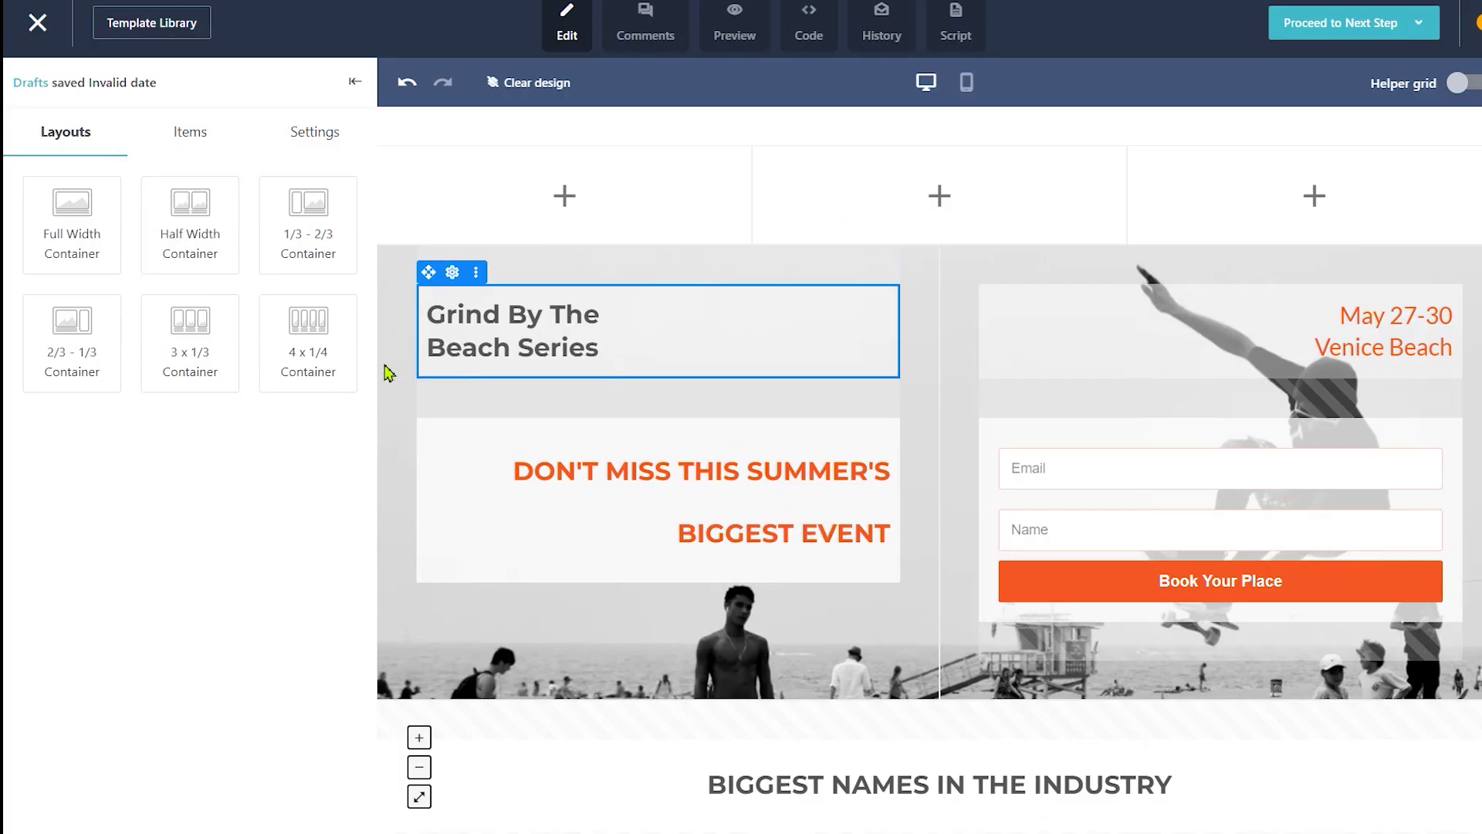
pyautogui.scroll(-3, 694, 445)
pyautogui.scroll(3, 506, 449)
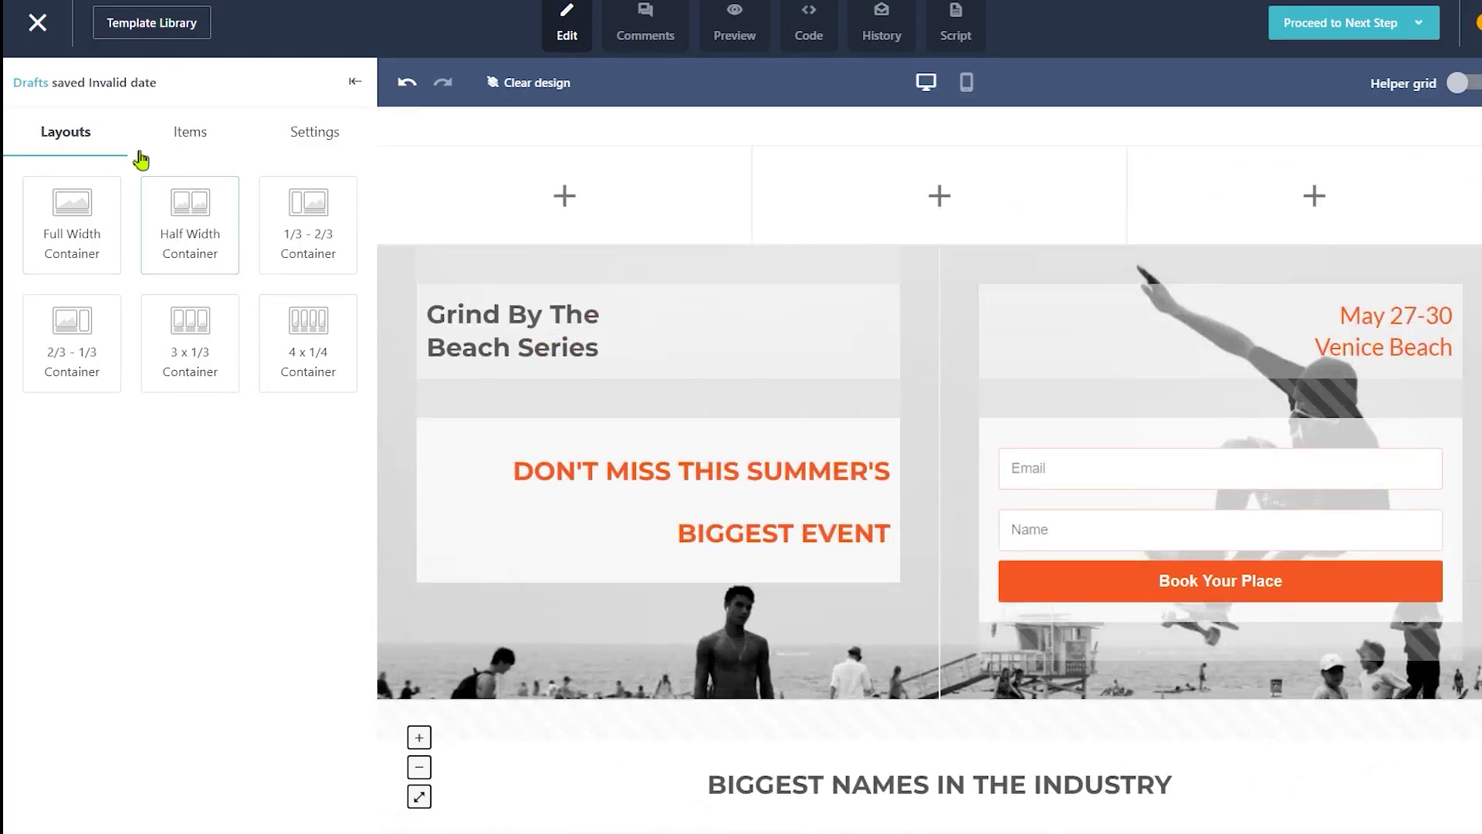
# Step: Add a WELCOME text block and a button above the headline
pyautogui.click(231, 133)
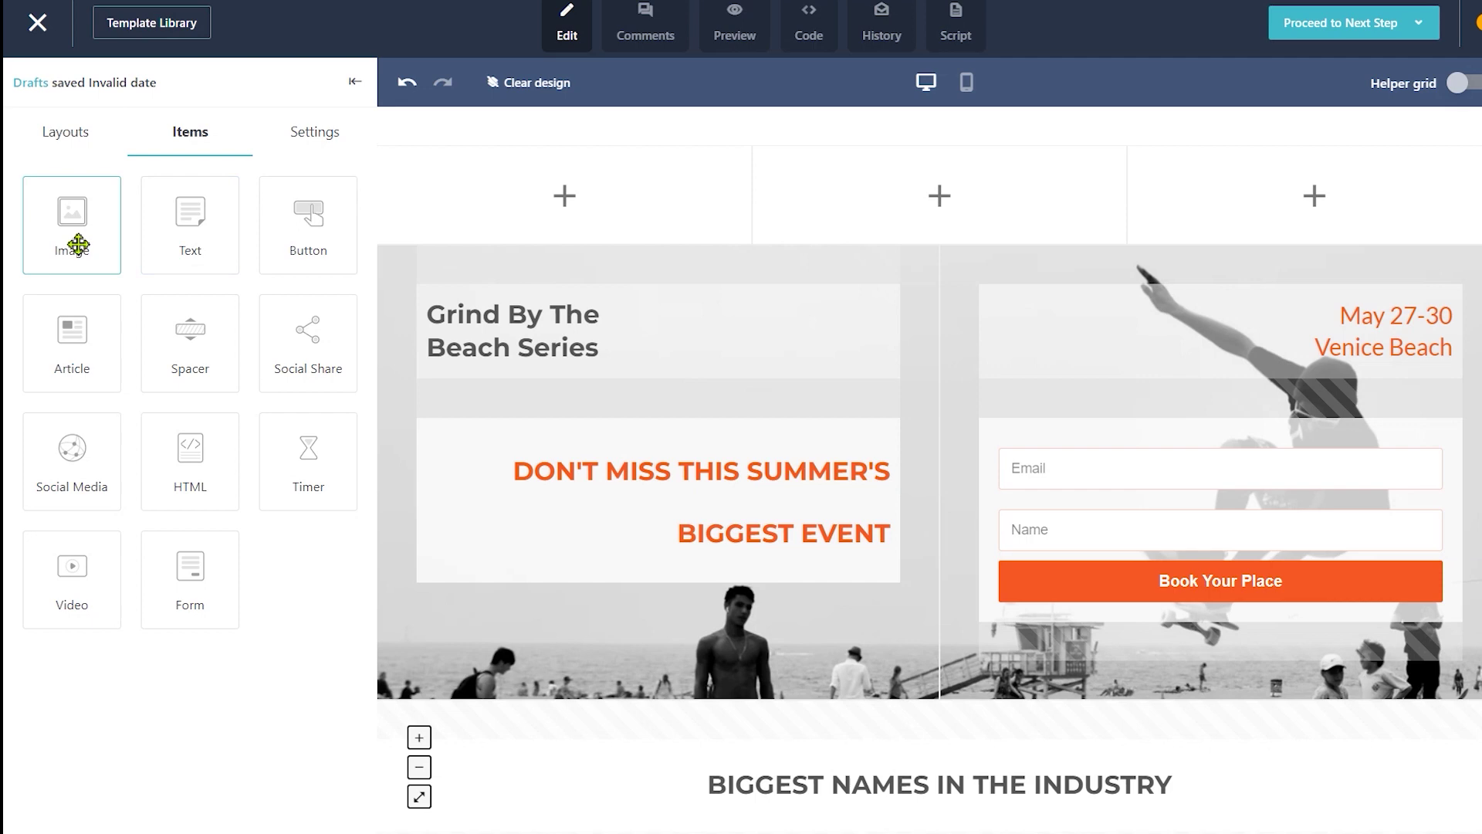
pyautogui.moveTo(189, 241); pyautogui.dragTo(639, 317)
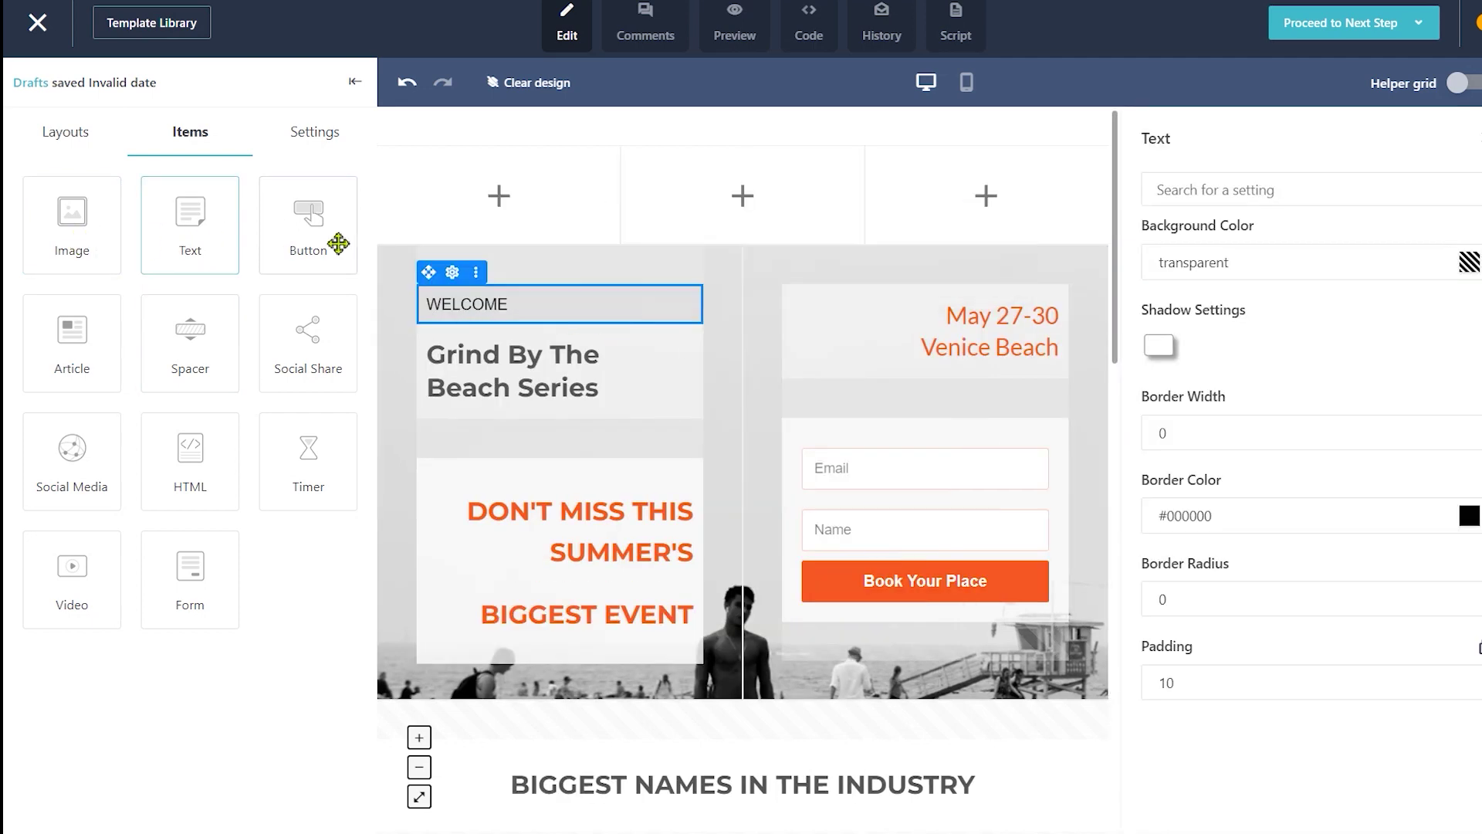
pyautogui.moveTo(331, 239); pyautogui.dragTo(556, 312)
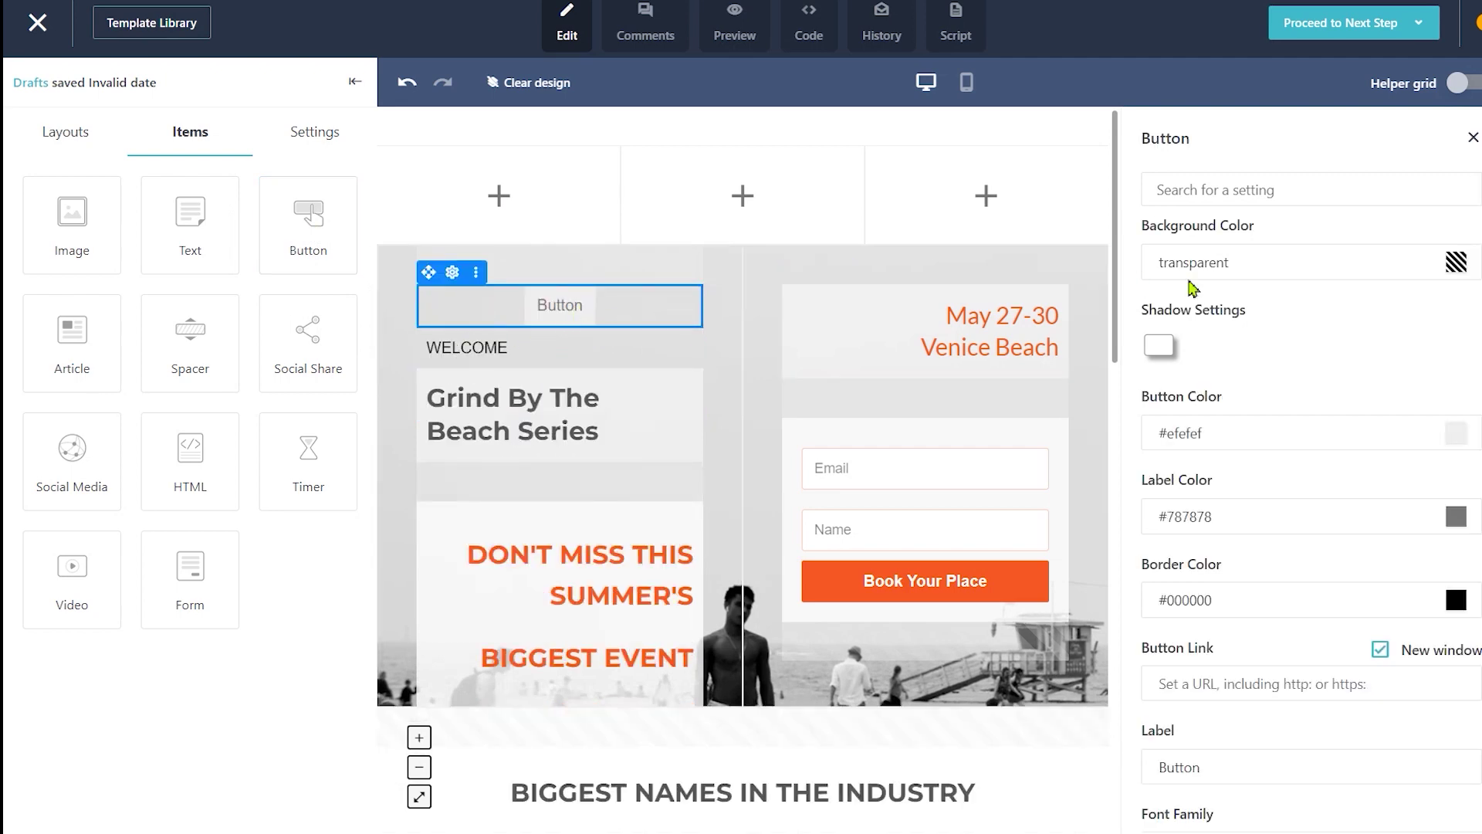
# Step: Set the button label to CLICK HERE and its font family to Arial
pyautogui.write('cLIC')
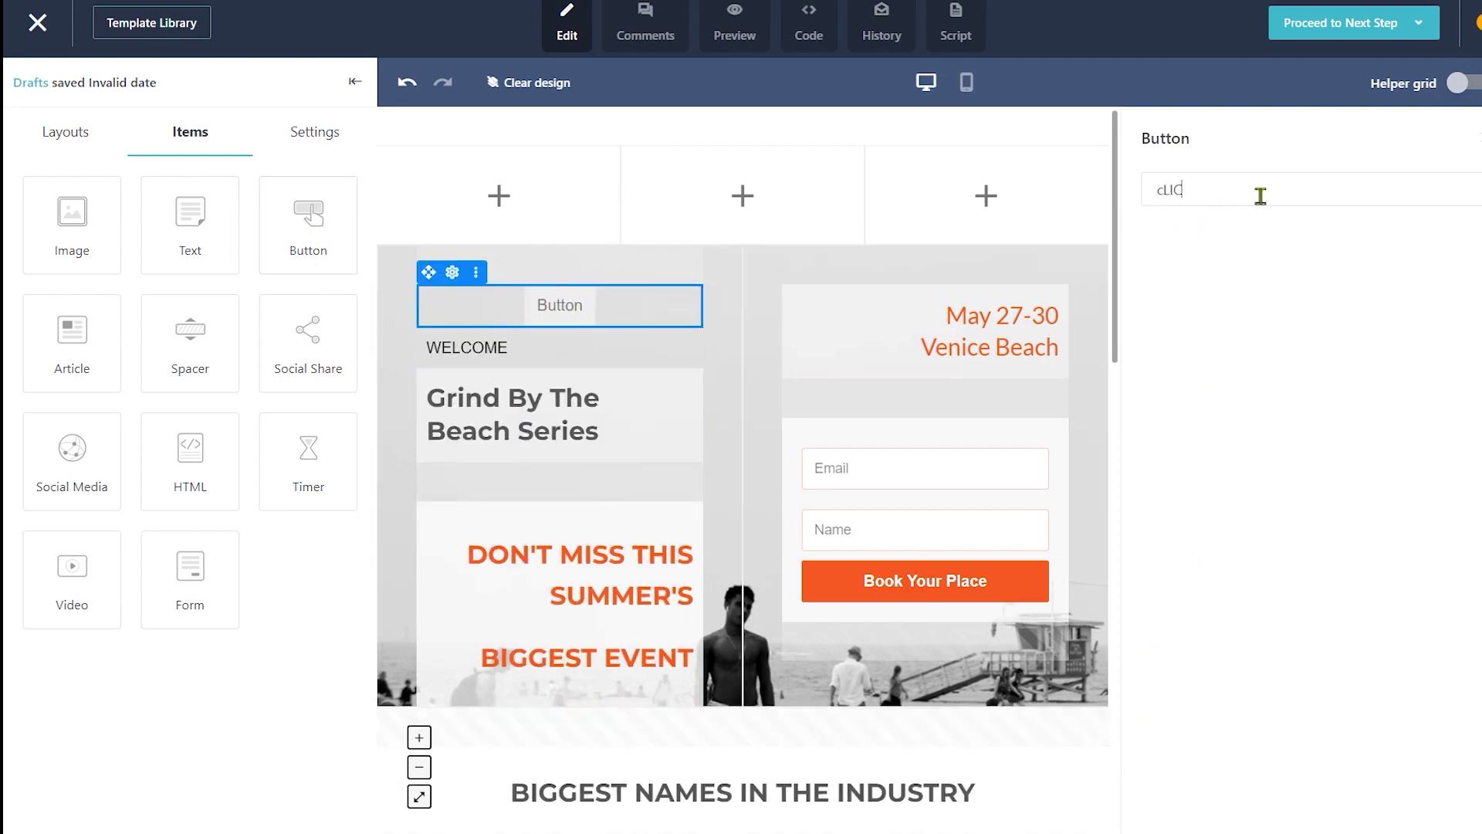
pyautogui.press('BackSpace')
pyautogui.press('BackSpace')
pyautogui.press('BackSpace')
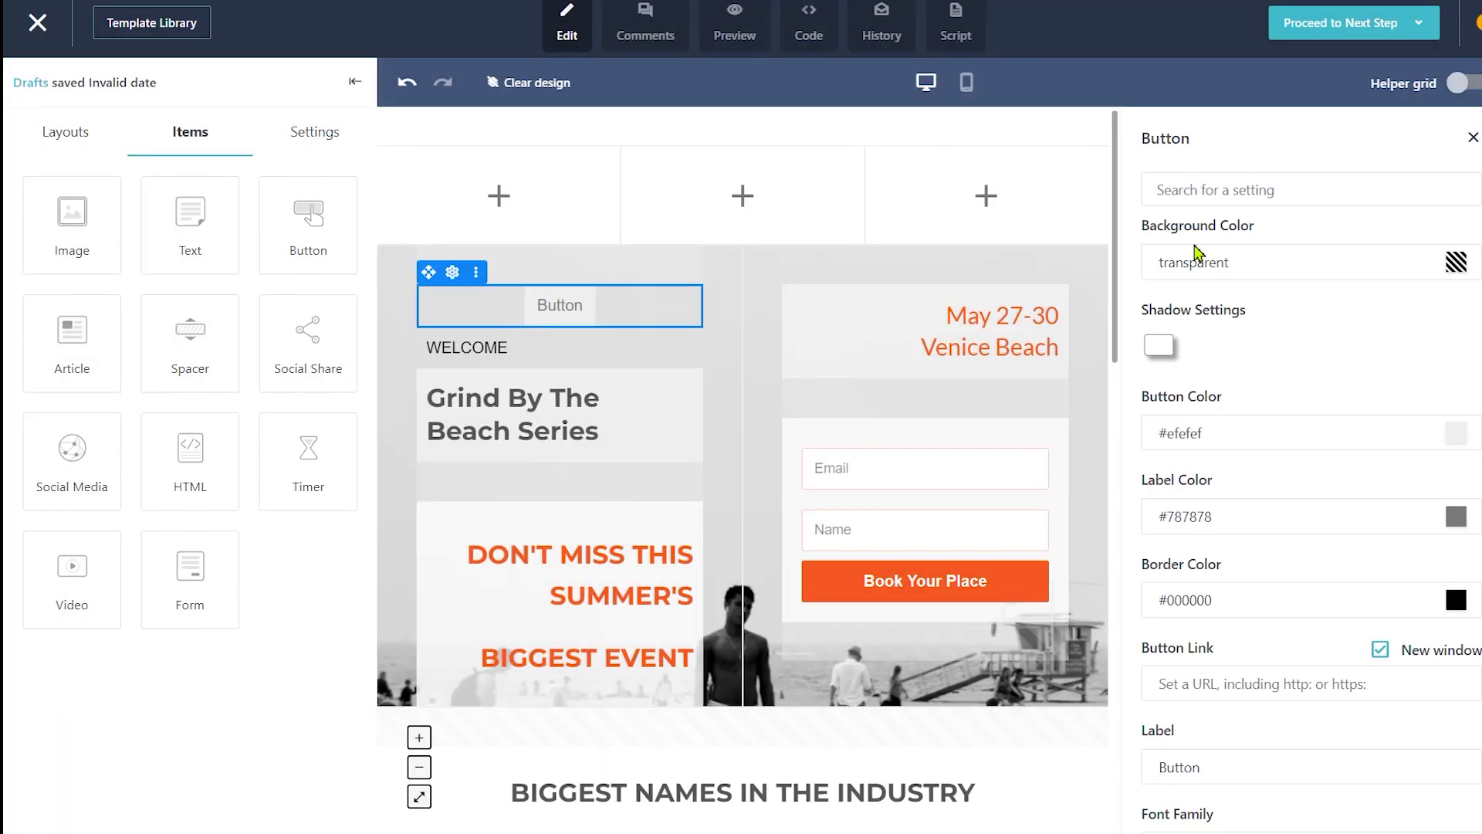
pyautogui.scroll(-5, 1273, 381)
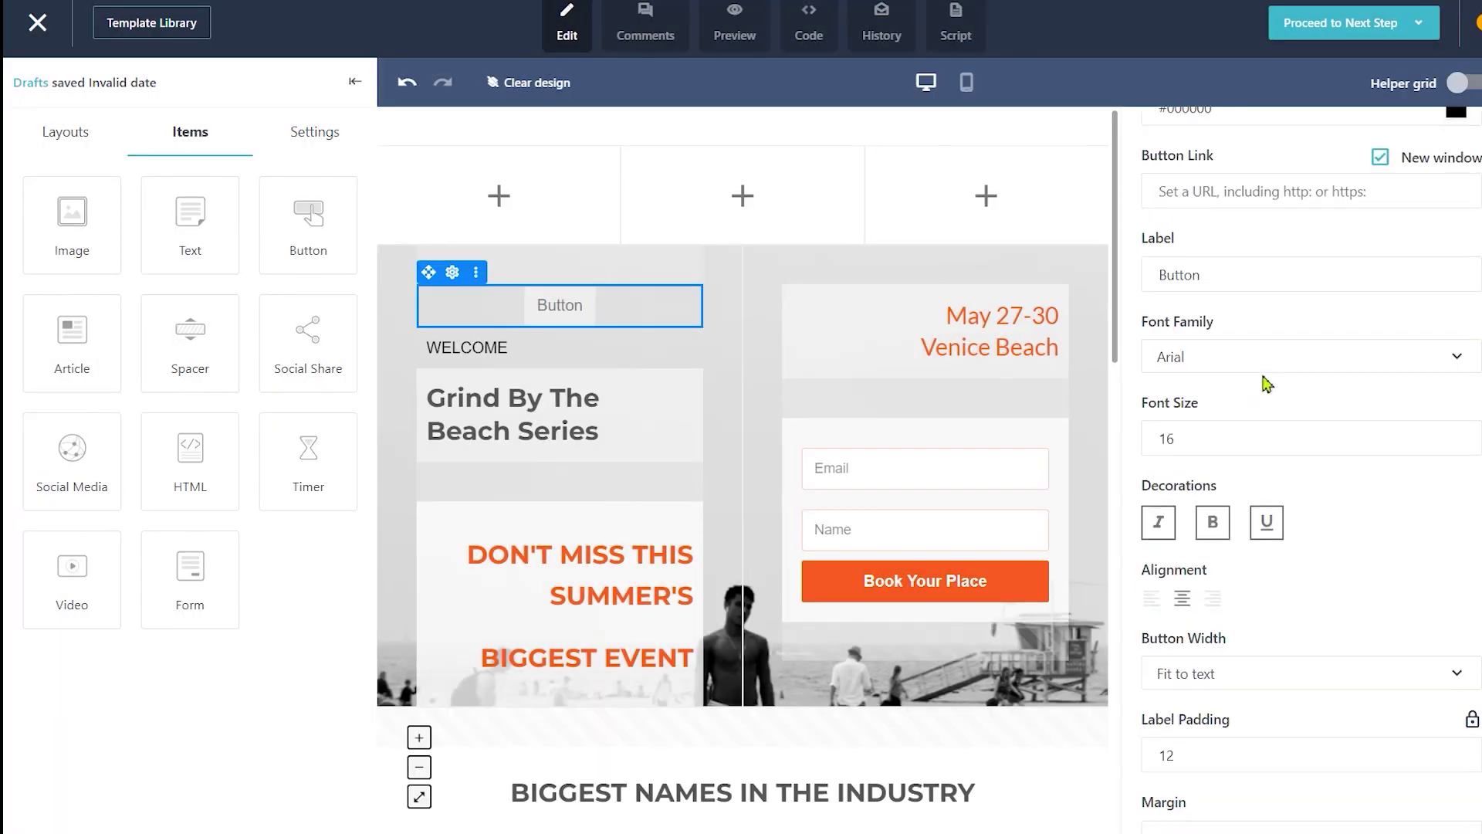
pyautogui.moveTo(1215, 280); pyautogui.dragTo(1125, 292)
pyautogui.write('CLICK HERE')
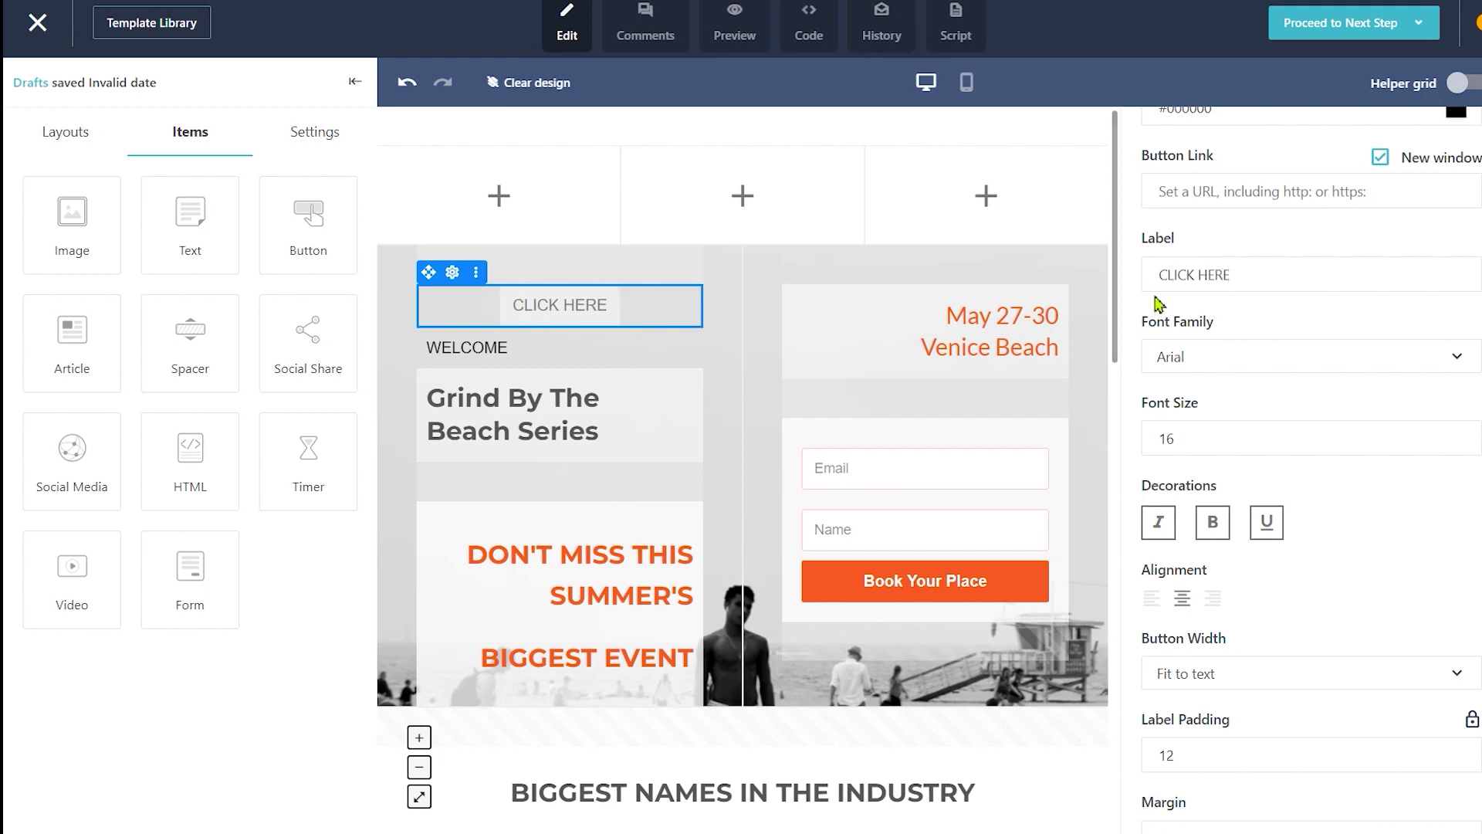
pyautogui.scroll(5, 1200, 343)
pyautogui.scroll(-4, 1204, 332)
pyautogui.click(1247, 454)
pyautogui.click(1171, 525)
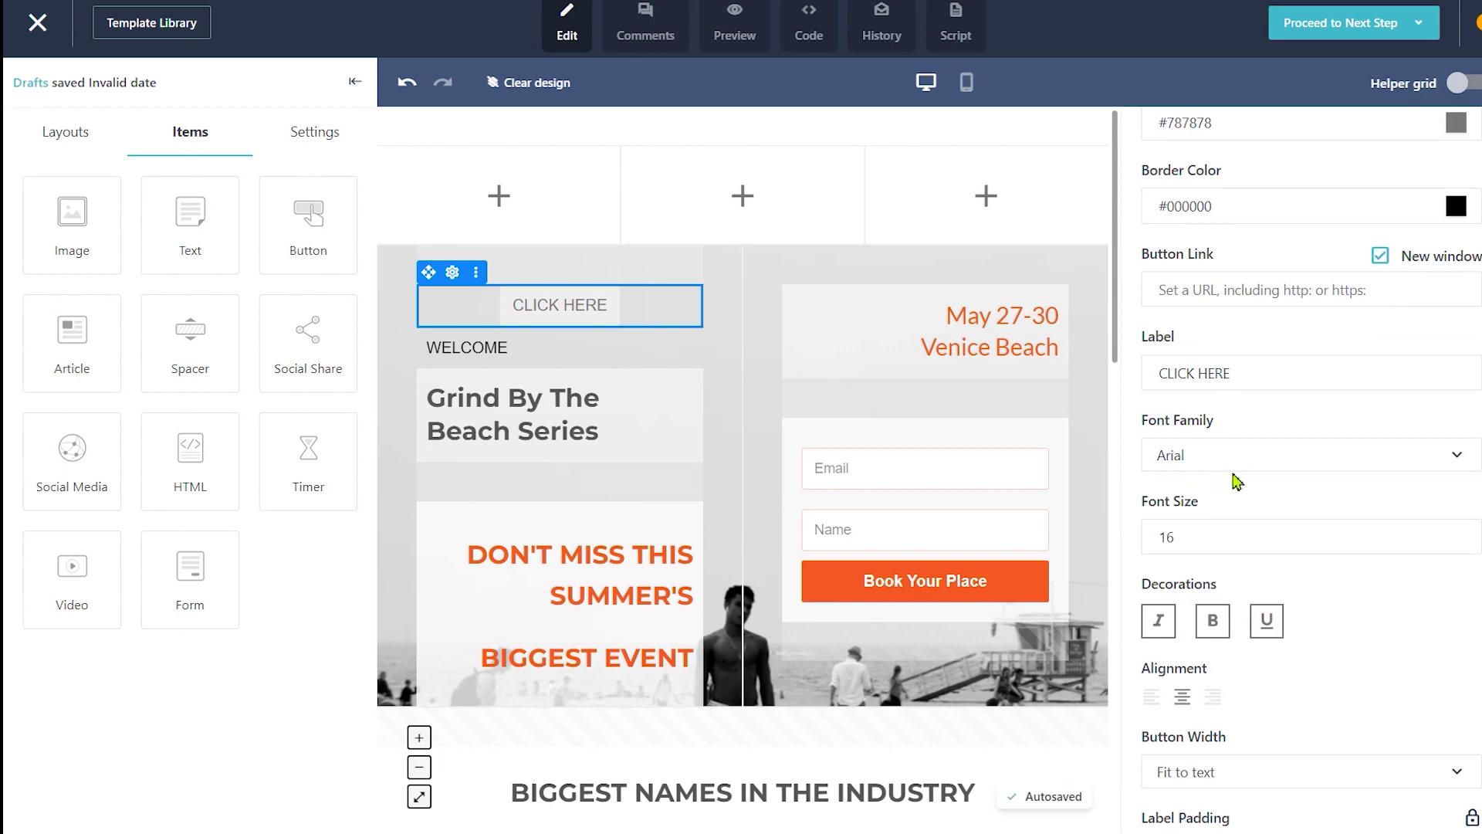
# Step: Add a social icons block under the headline, then delete it
pyautogui.scroll(-3, 1214, 433)
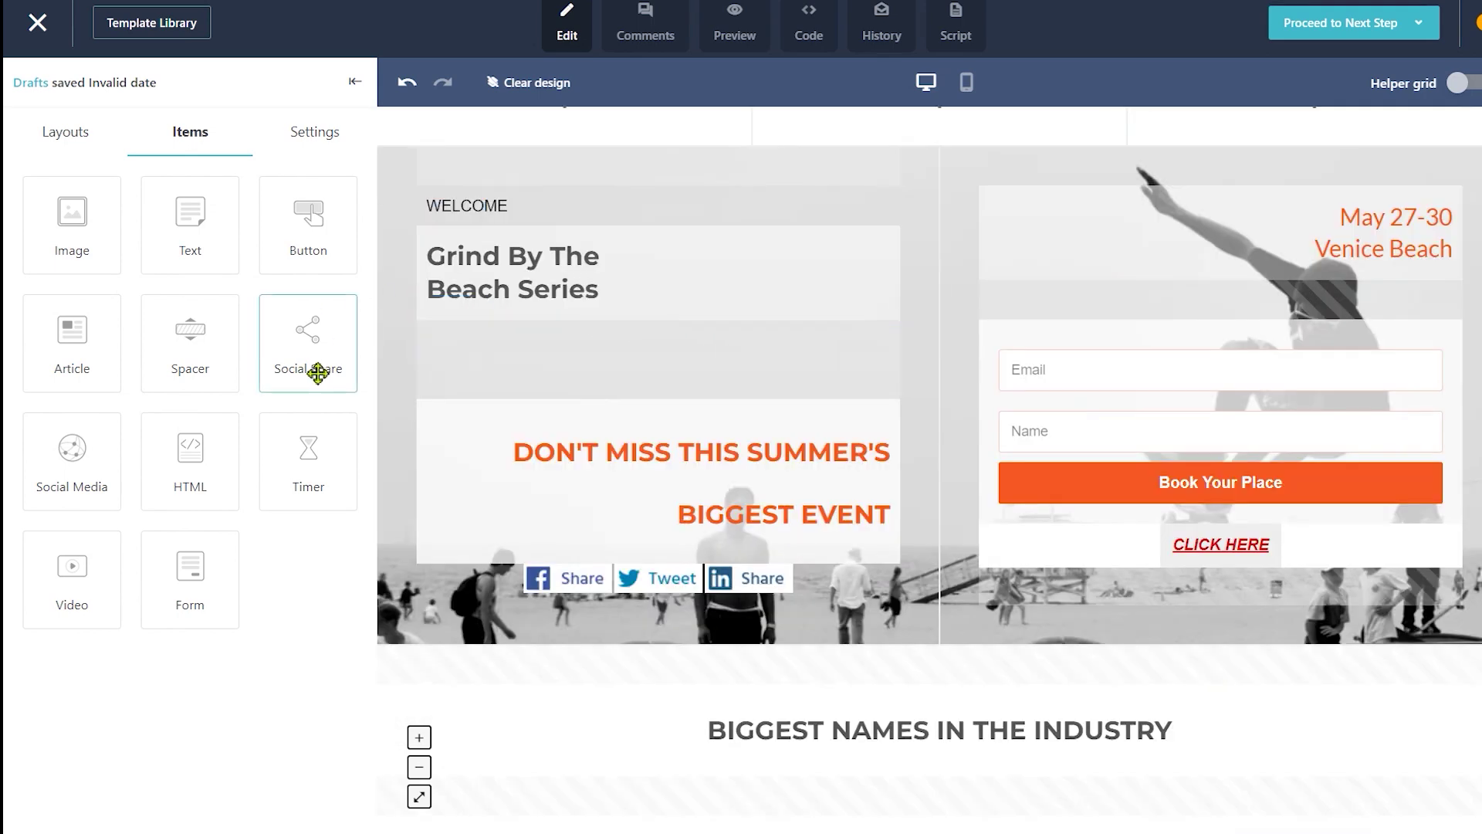
pyautogui.moveTo(80, 469); pyautogui.dragTo(668, 417)
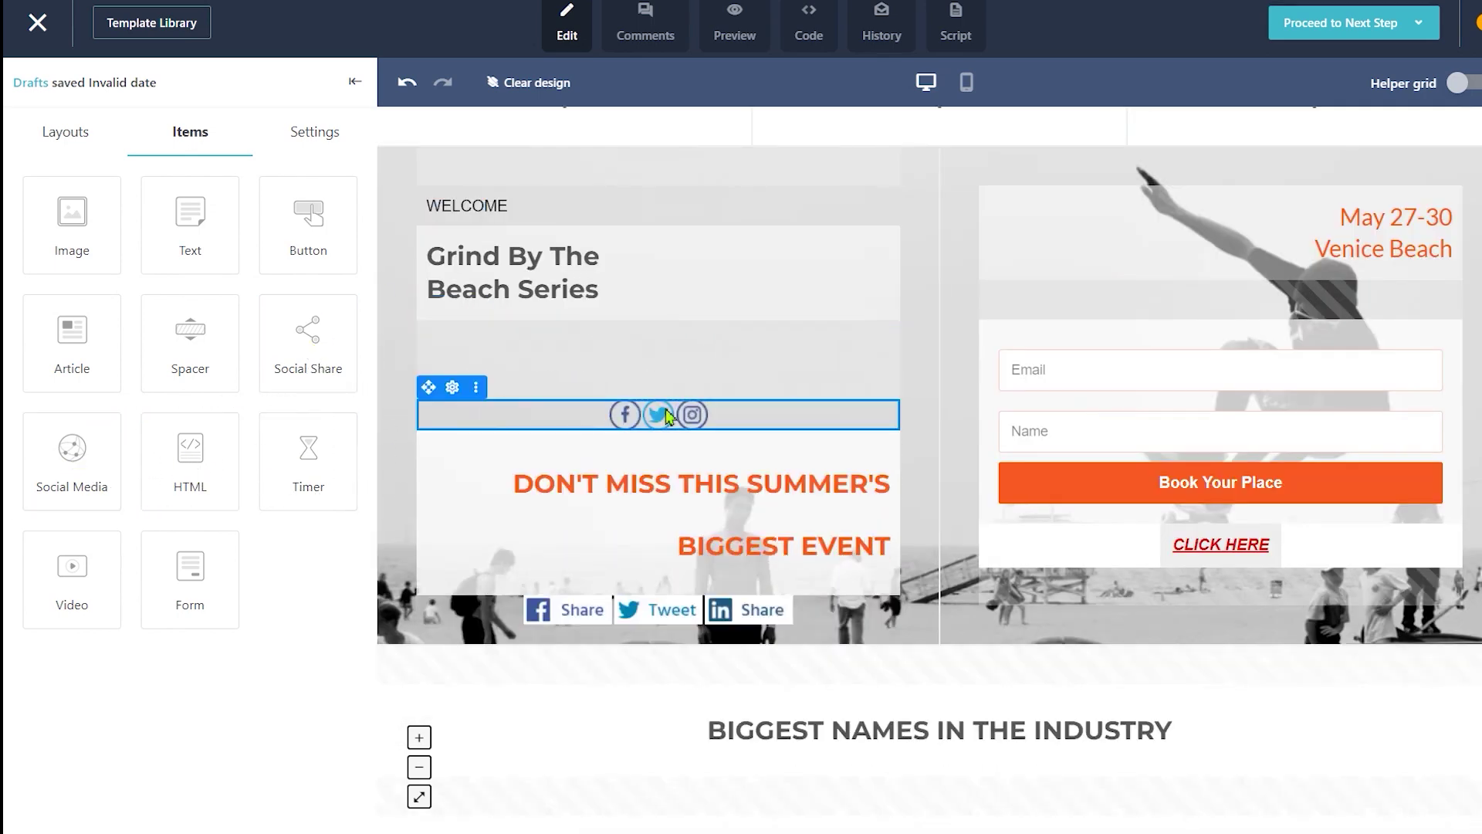
pyautogui.click(716, 421)
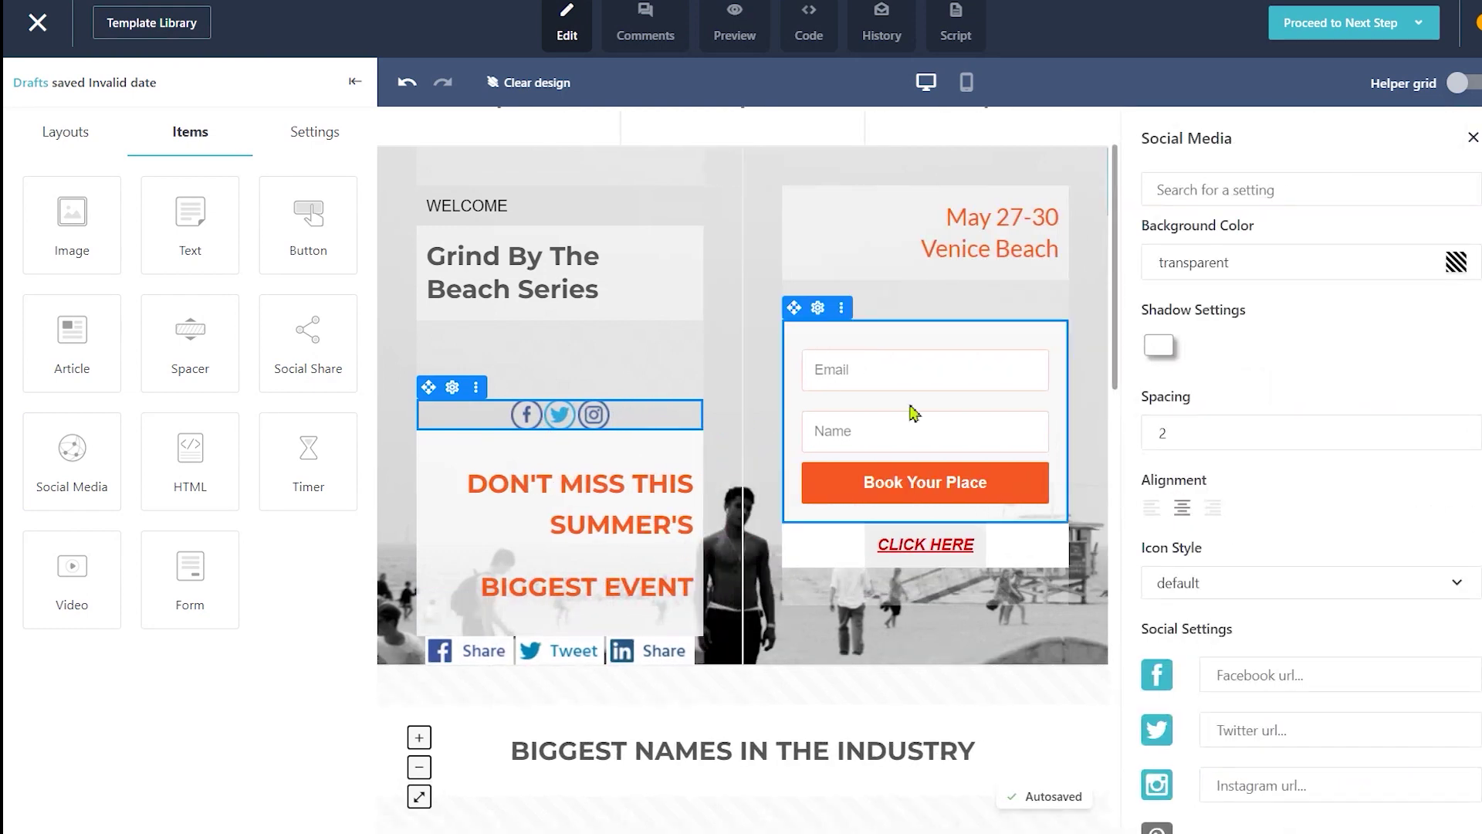
pyautogui.scroll(-1, 1301, 432)
pyautogui.scroll(-3, 1301, 432)
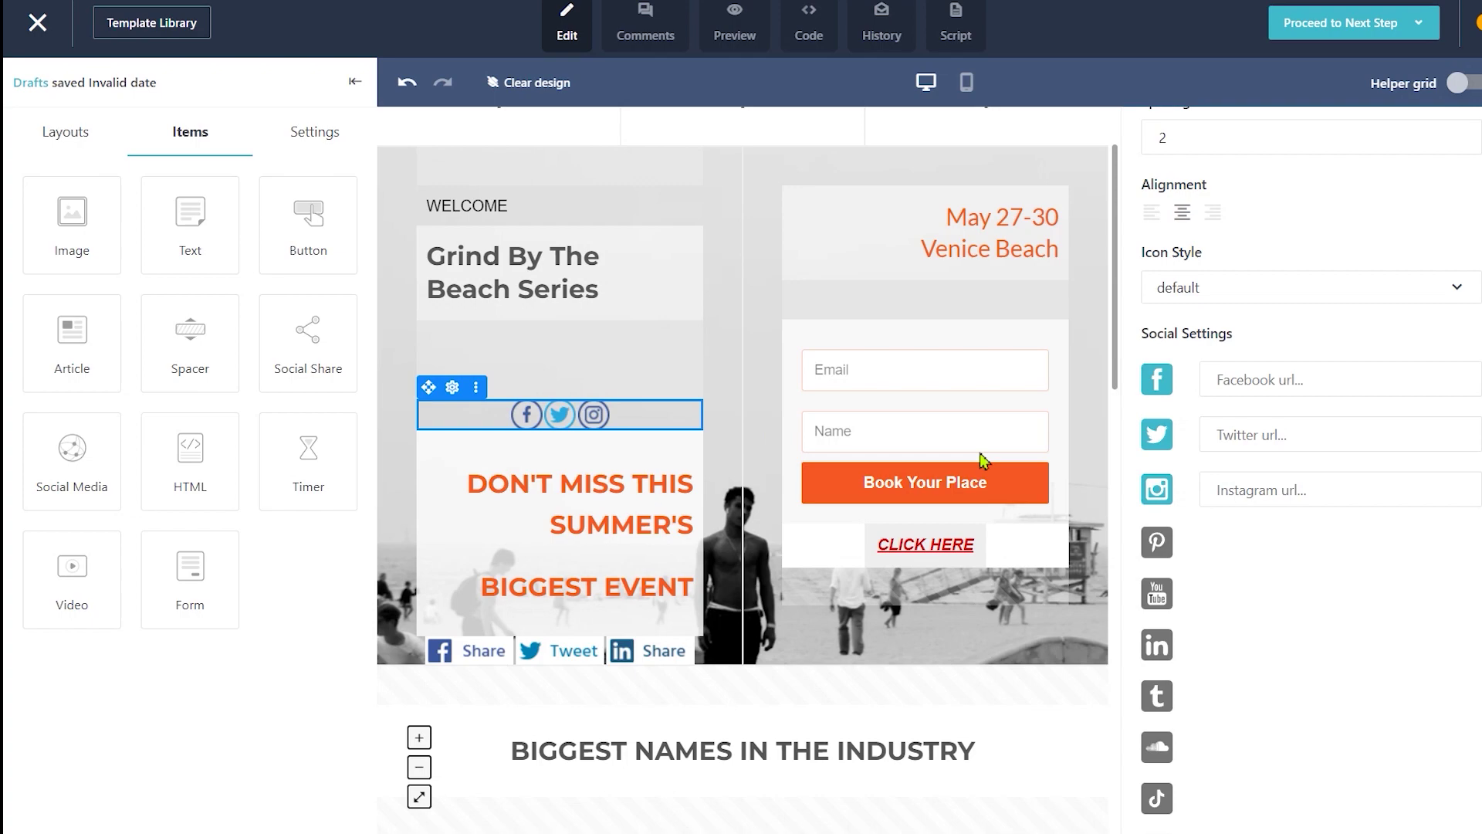
pyautogui.press('Delete')
pyautogui.click(1046, 497)
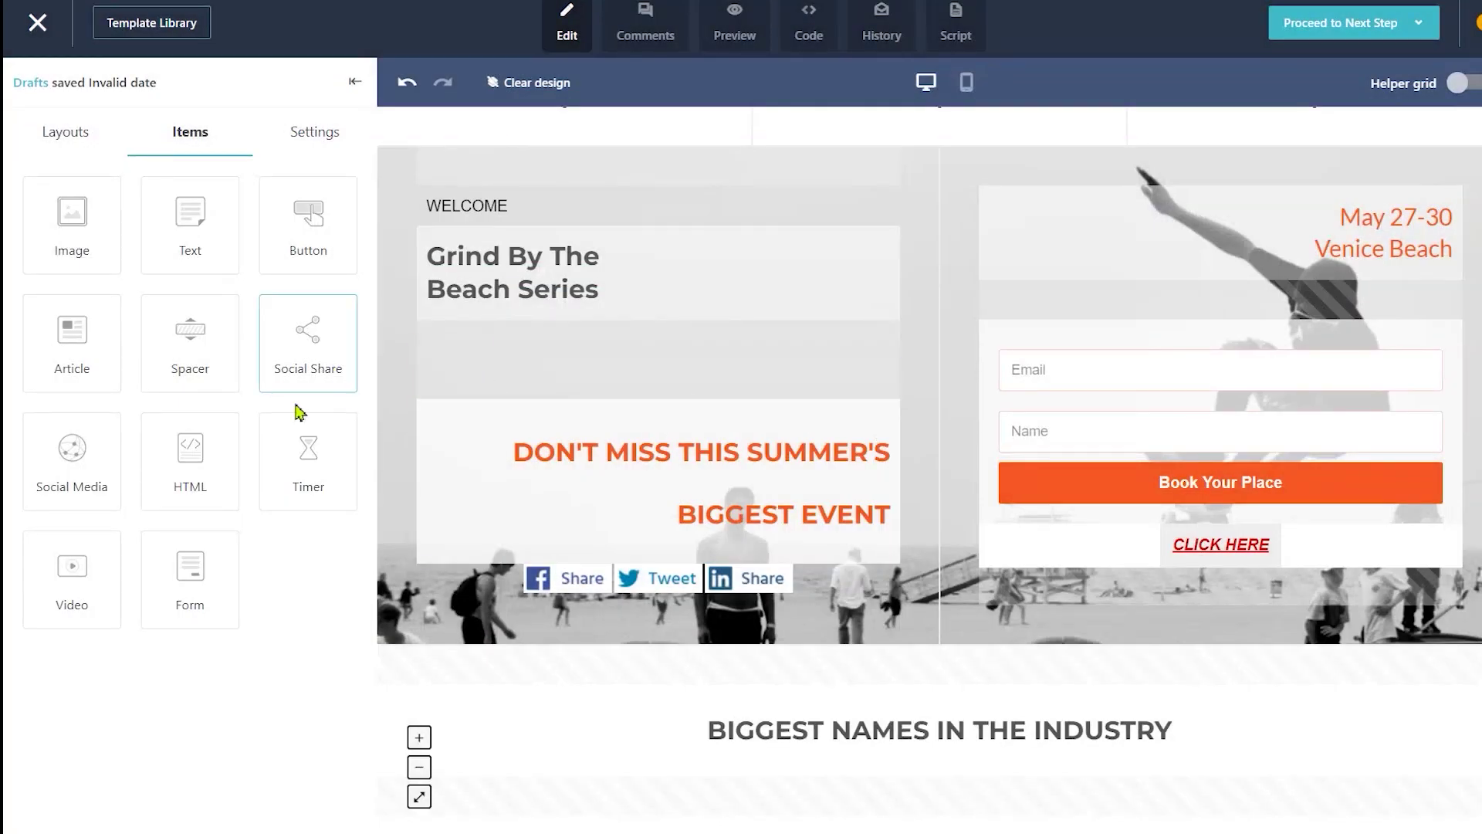
# Step: Drag an HTML block onto the page and remove it again
pyautogui.scroll(-1, 463, 423)
pyautogui.moveTo(199, 479); pyautogui.dragTo(695, 477)
pyautogui.scroll(-1, 1305, 467)
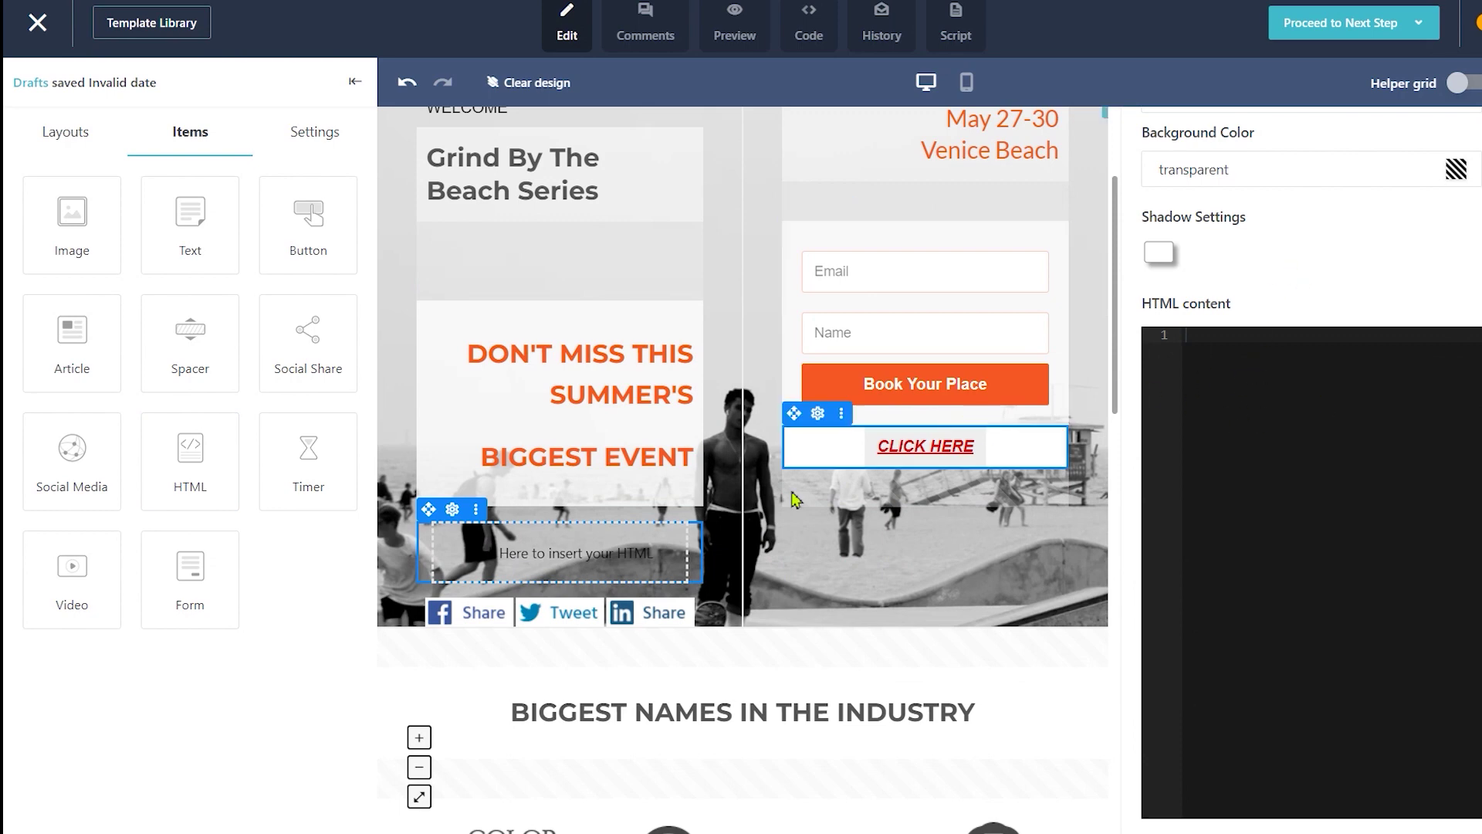
pyautogui.click(476, 509)
pyautogui.click(522, 508)
# Step: Add a countdown timer below the headline, check its themes, then remove it
pyautogui.moveTo(308, 463); pyautogui.dragTo(624, 316)
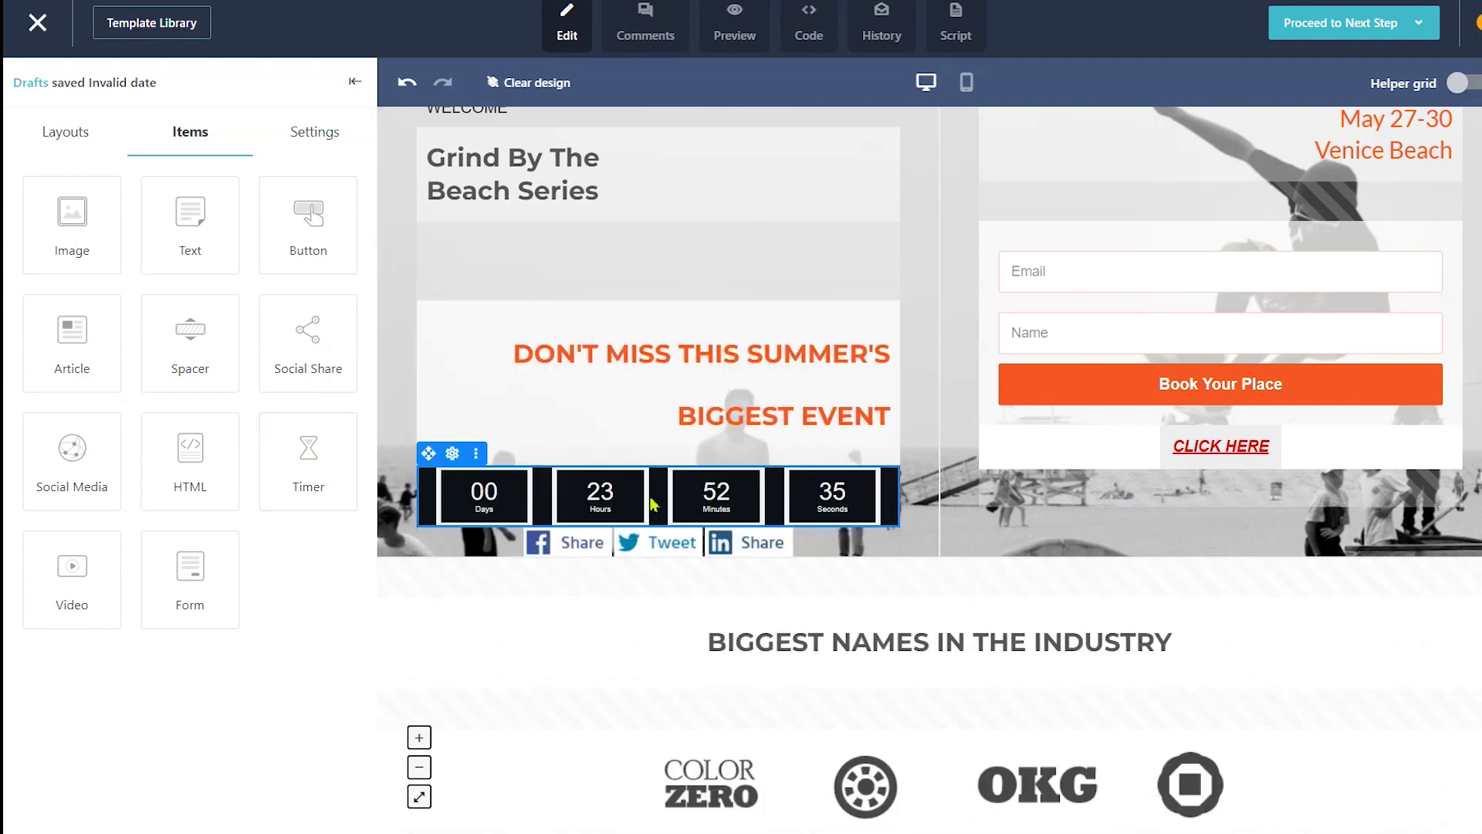
pyautogui.click(718, 505)
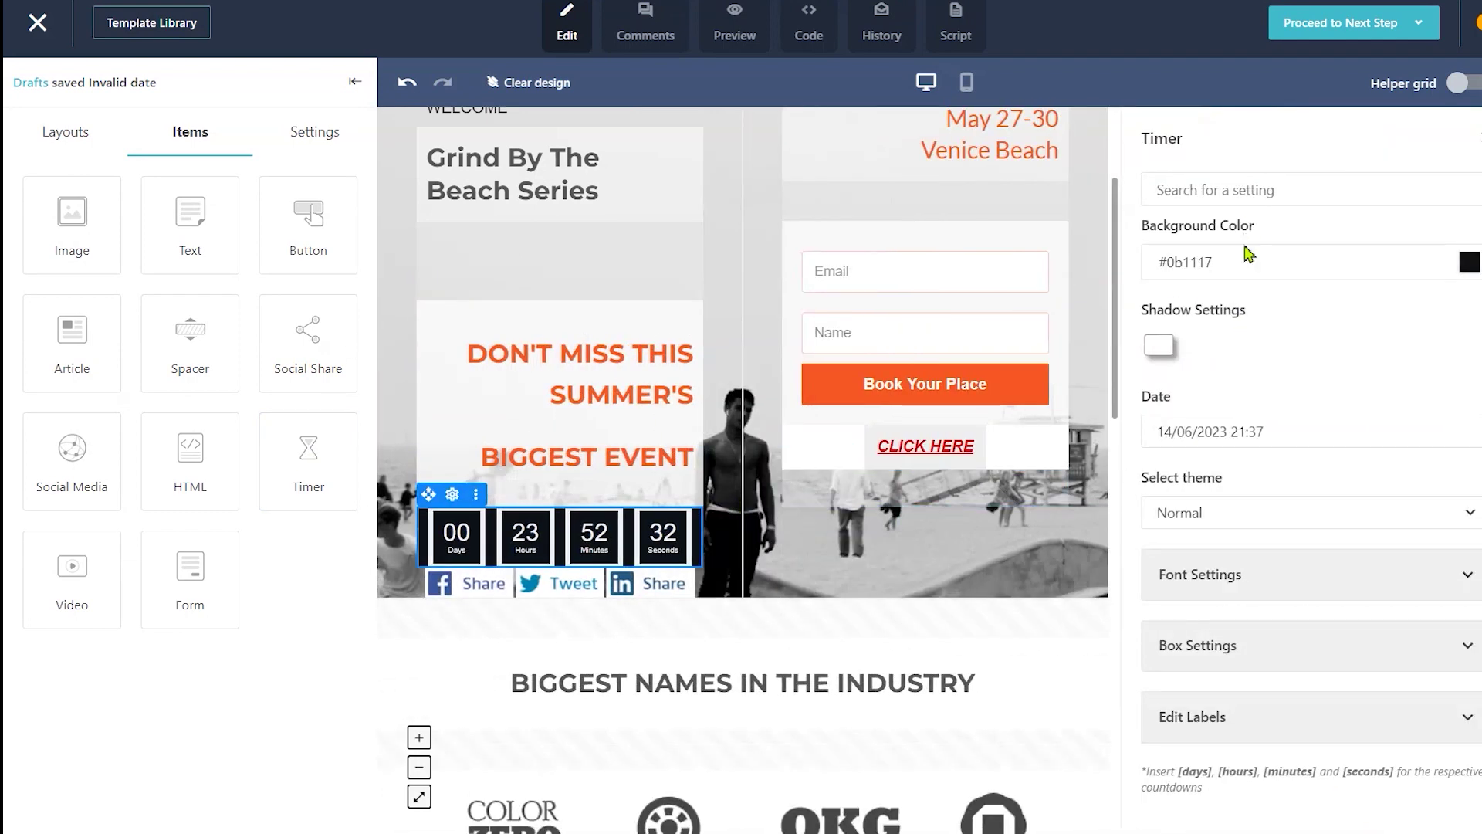
pyautogui.click(1299, 506)
pyautogui.click(1278, 579)
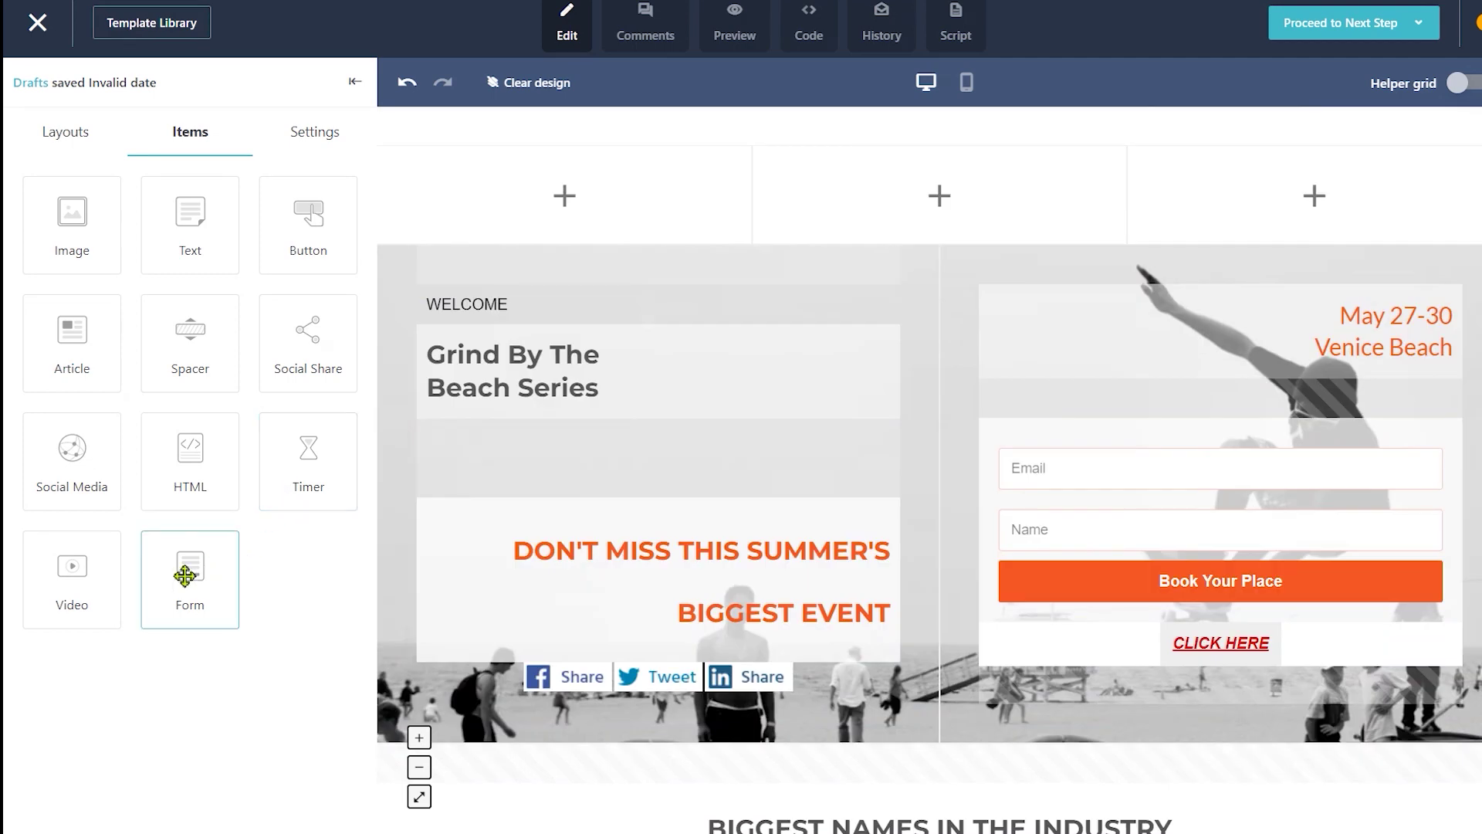
# Step: Add a video block below the headline, review its settings, then view the page settings
pyautogui.moveTo(70, 588); pyautogui.dragTo(638, 515)
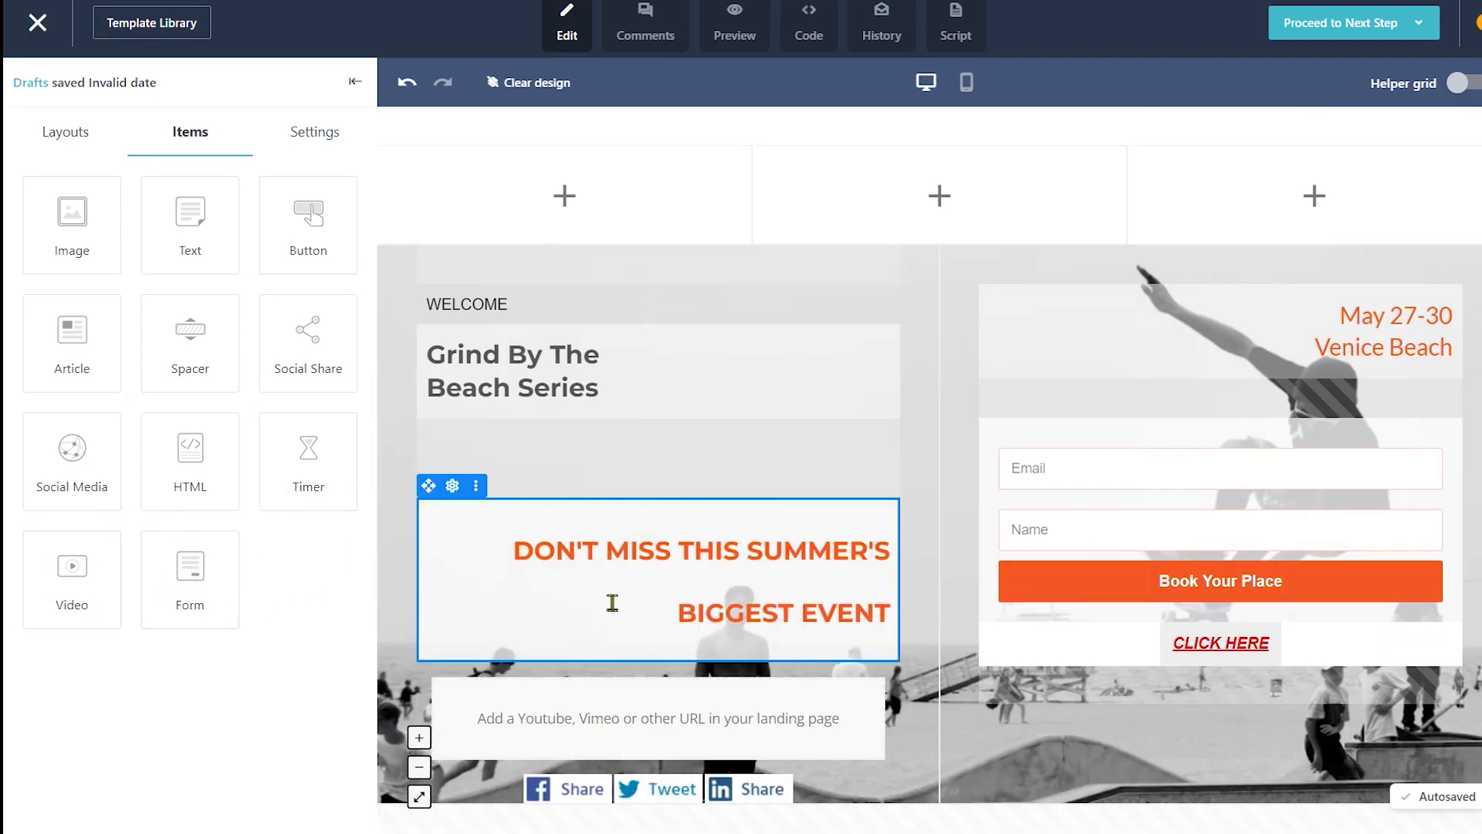
pyautogui.scroll(-1, 582, 637)
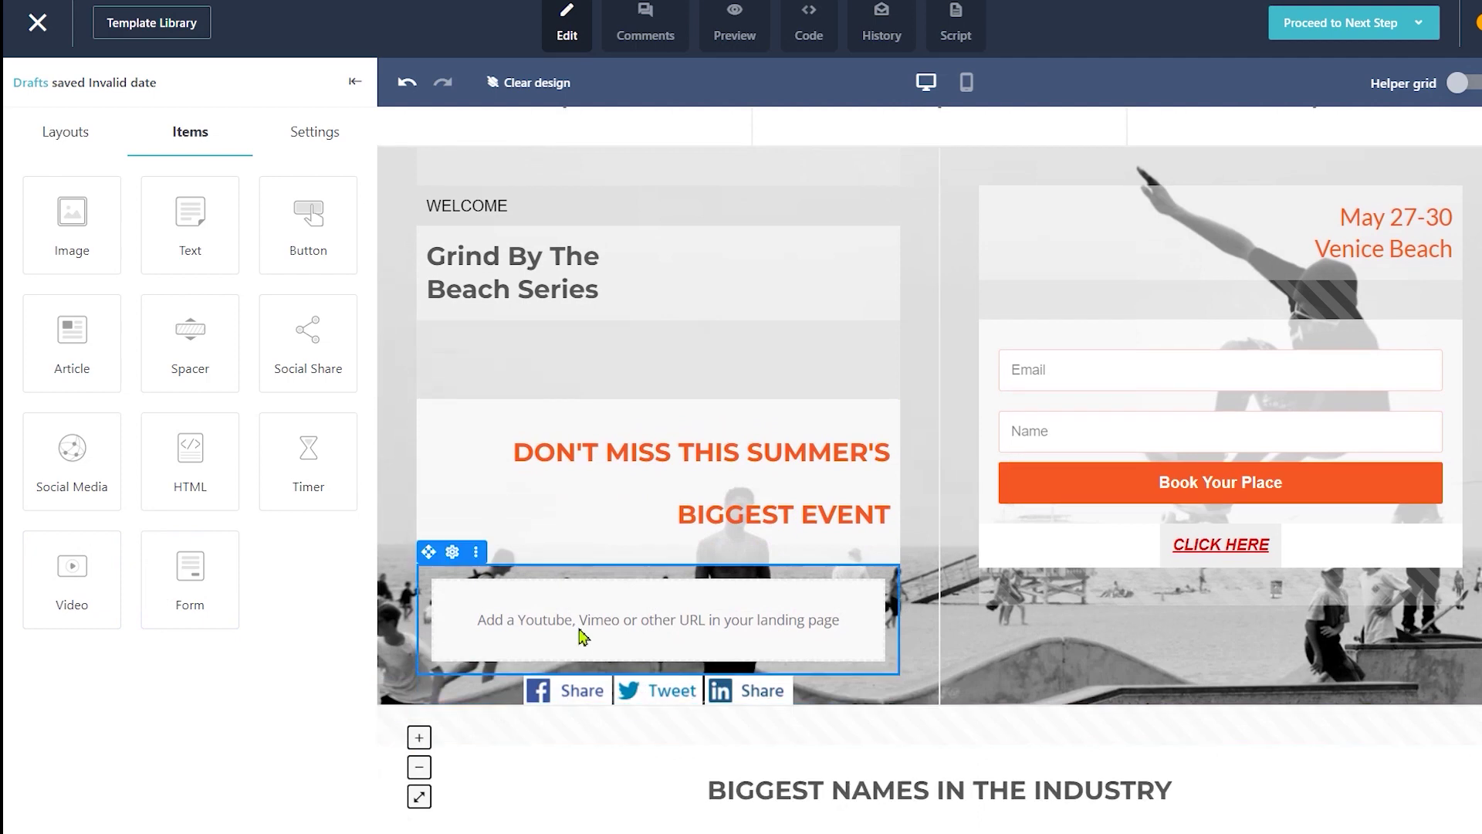
pyautogui.click(581, 637)
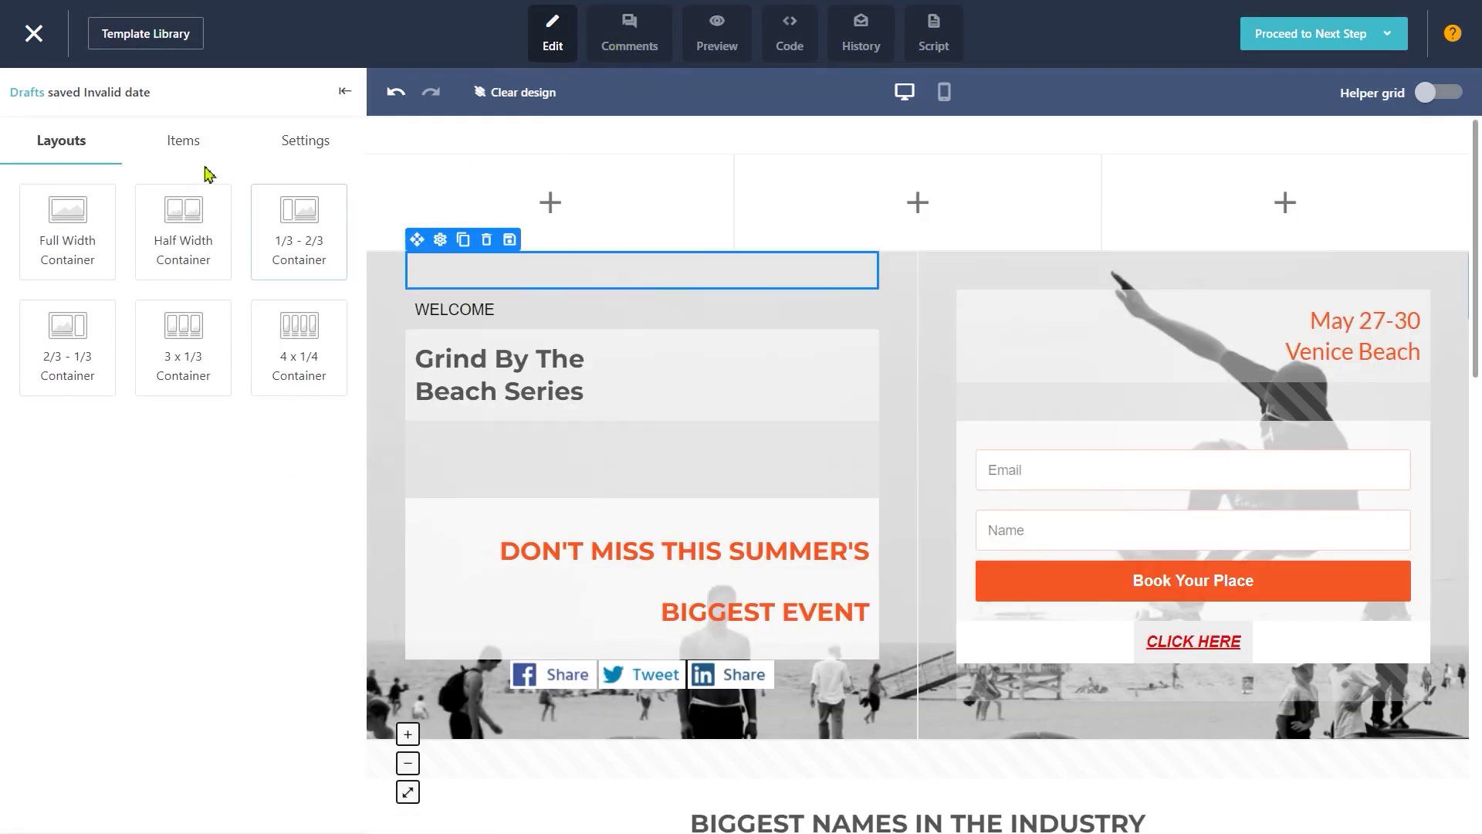
pyautogui.click(306, 140)
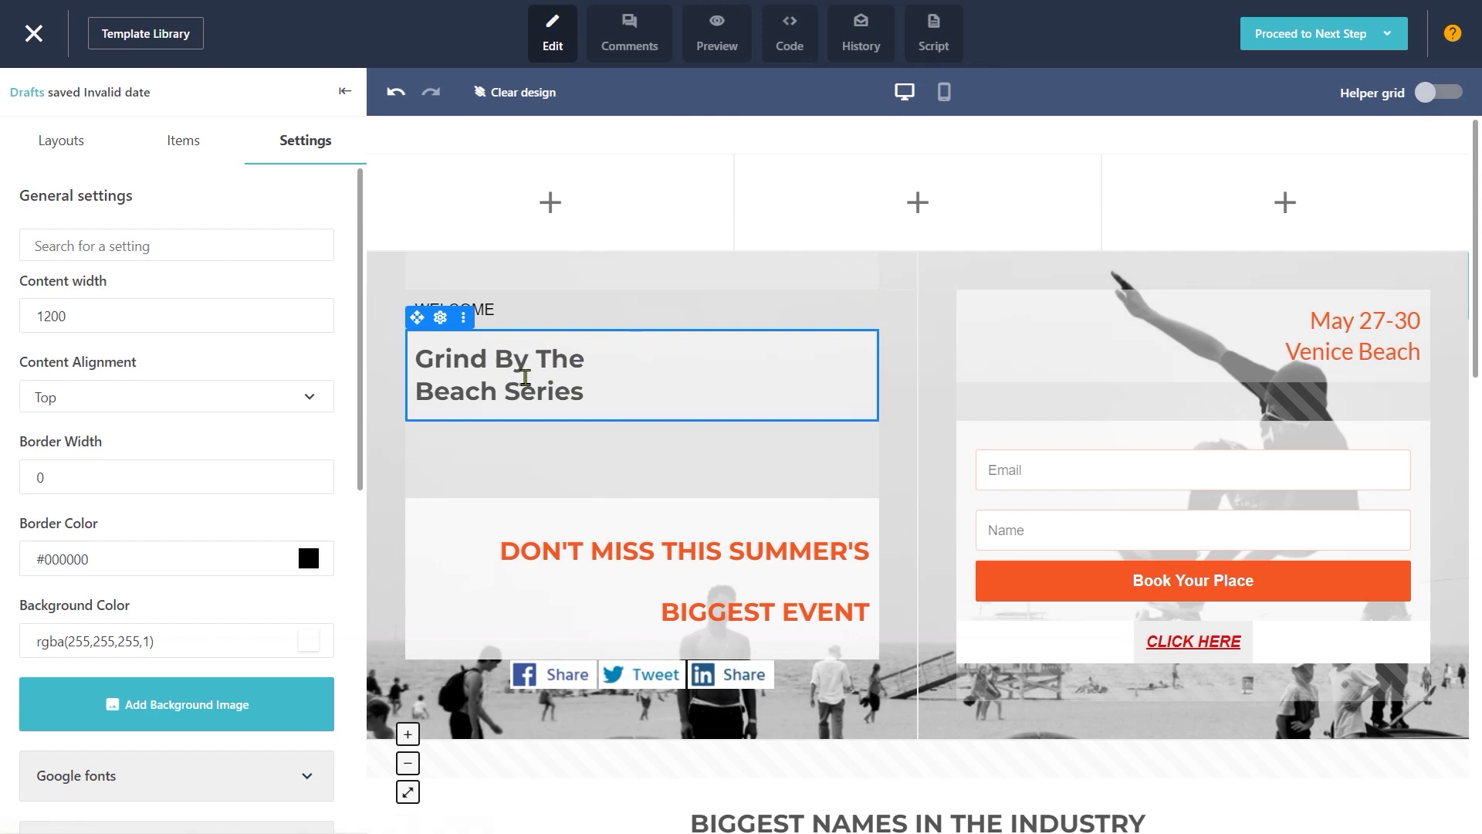
# Step: Replace the Grind By The Beach Series heading with 'VFS STUDIO'
pyautogui.click(587, 404)
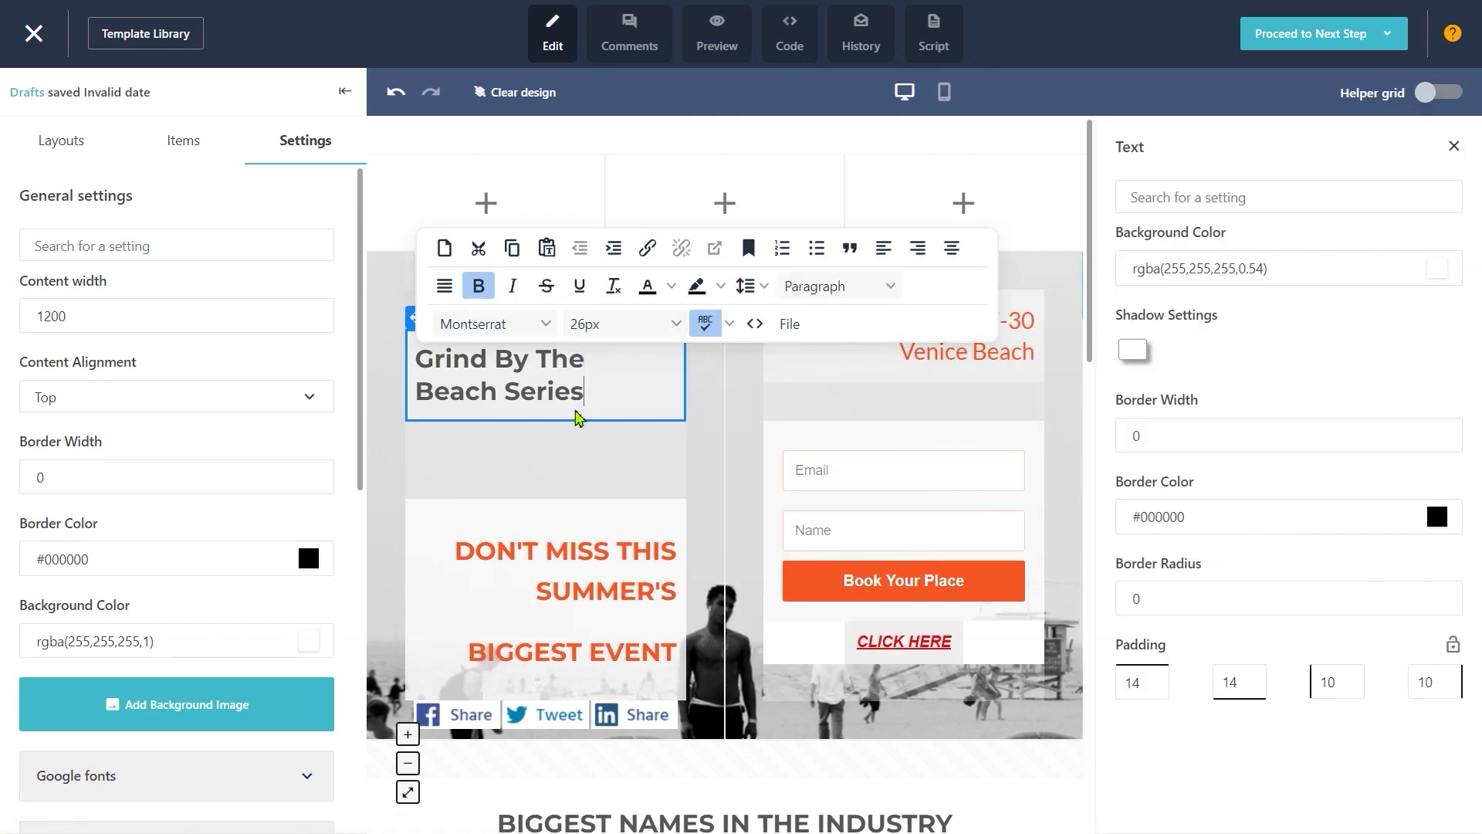
pyautogui.hotkey('ctrl', 'a')
pyautogui.press('BackSpace')
pyautogui.write('VE')
pyautogui.press('BackSpace')
pyautogui.press('BackSpace')
pyautogui.write('VE')
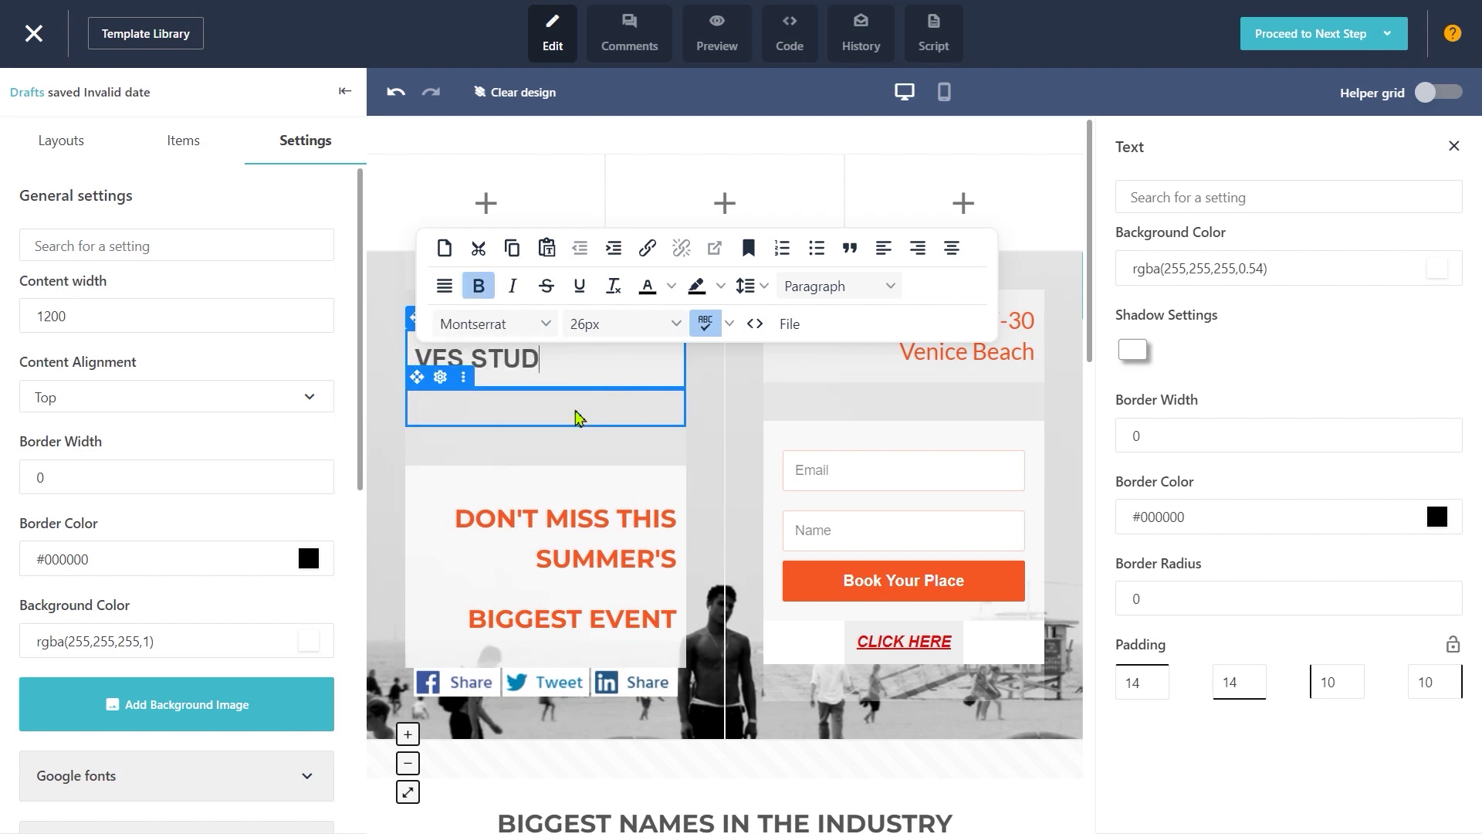
pyautogui.write('S STUDIO')
pyautogui.click(595, 681)
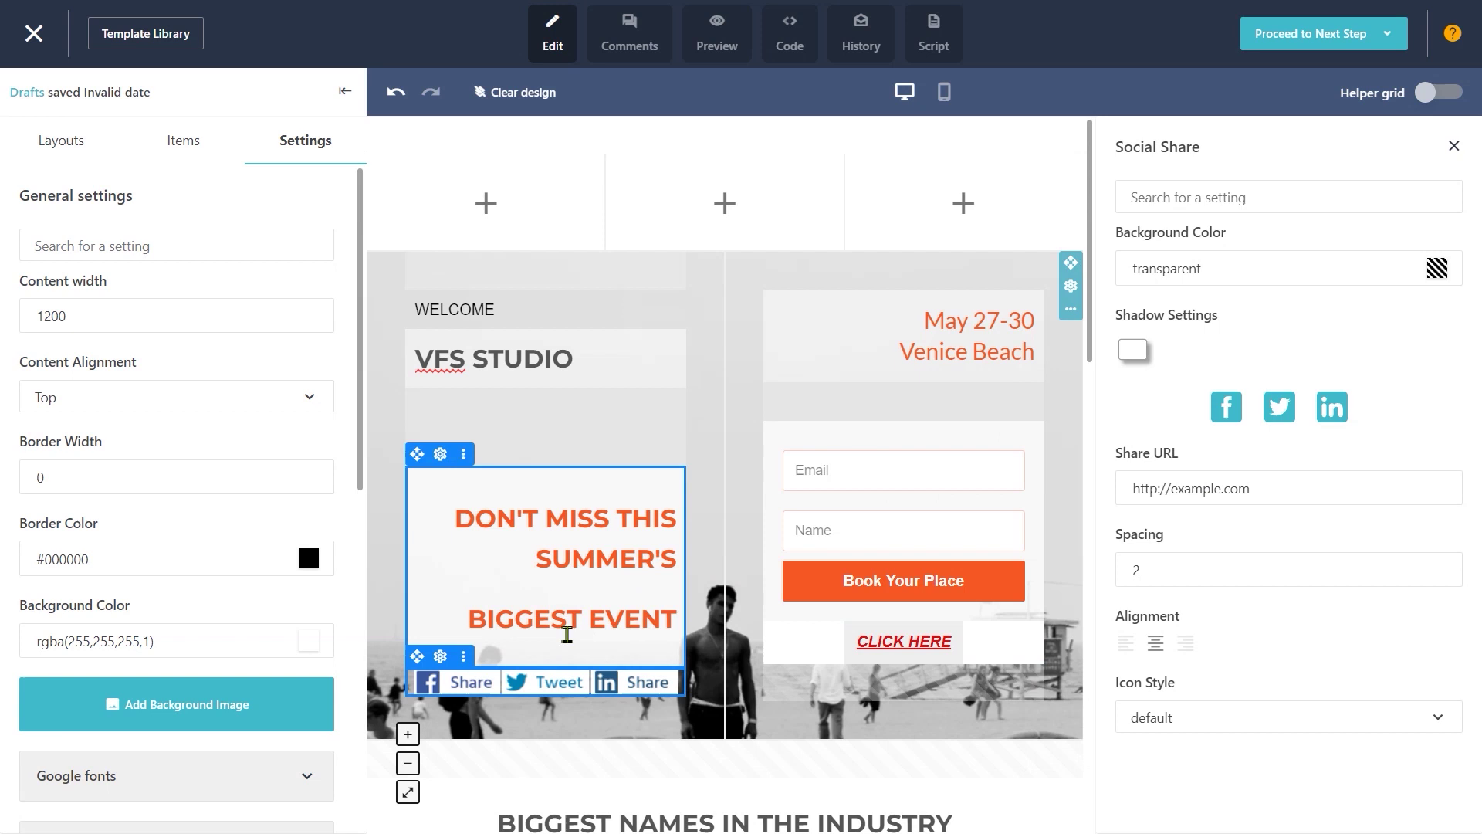
# Step: Change the event details to 'JUNE 10' with 'CALIFORNIA' on the next line
pyautogui.moveTo(937, 325); pyautogui.dragTo(1032, 352)
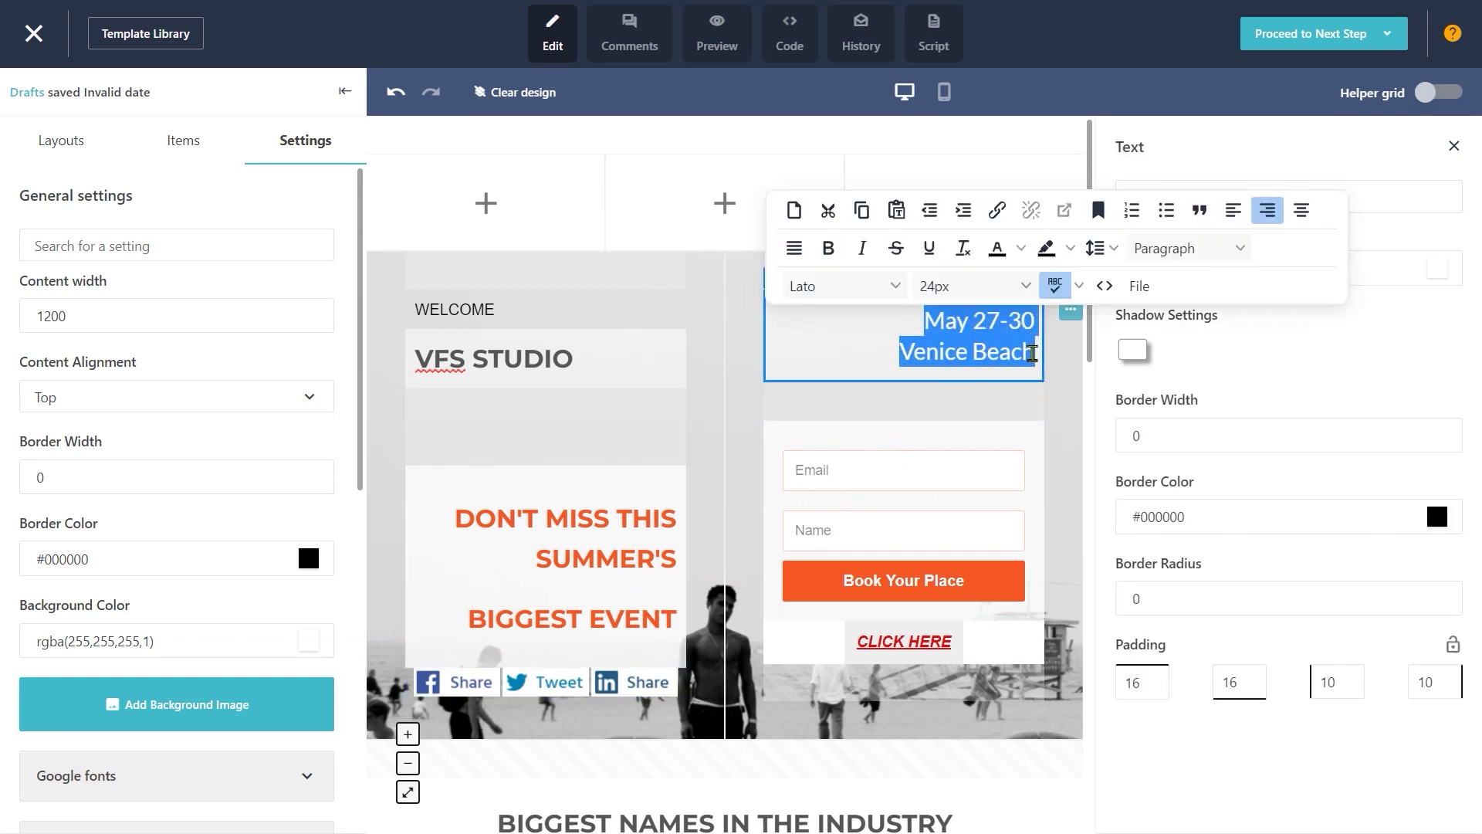
pyautogui.write('JUNE 10')
pyautogui.press('Return')
pyautogui.write('CALIFORNIA')
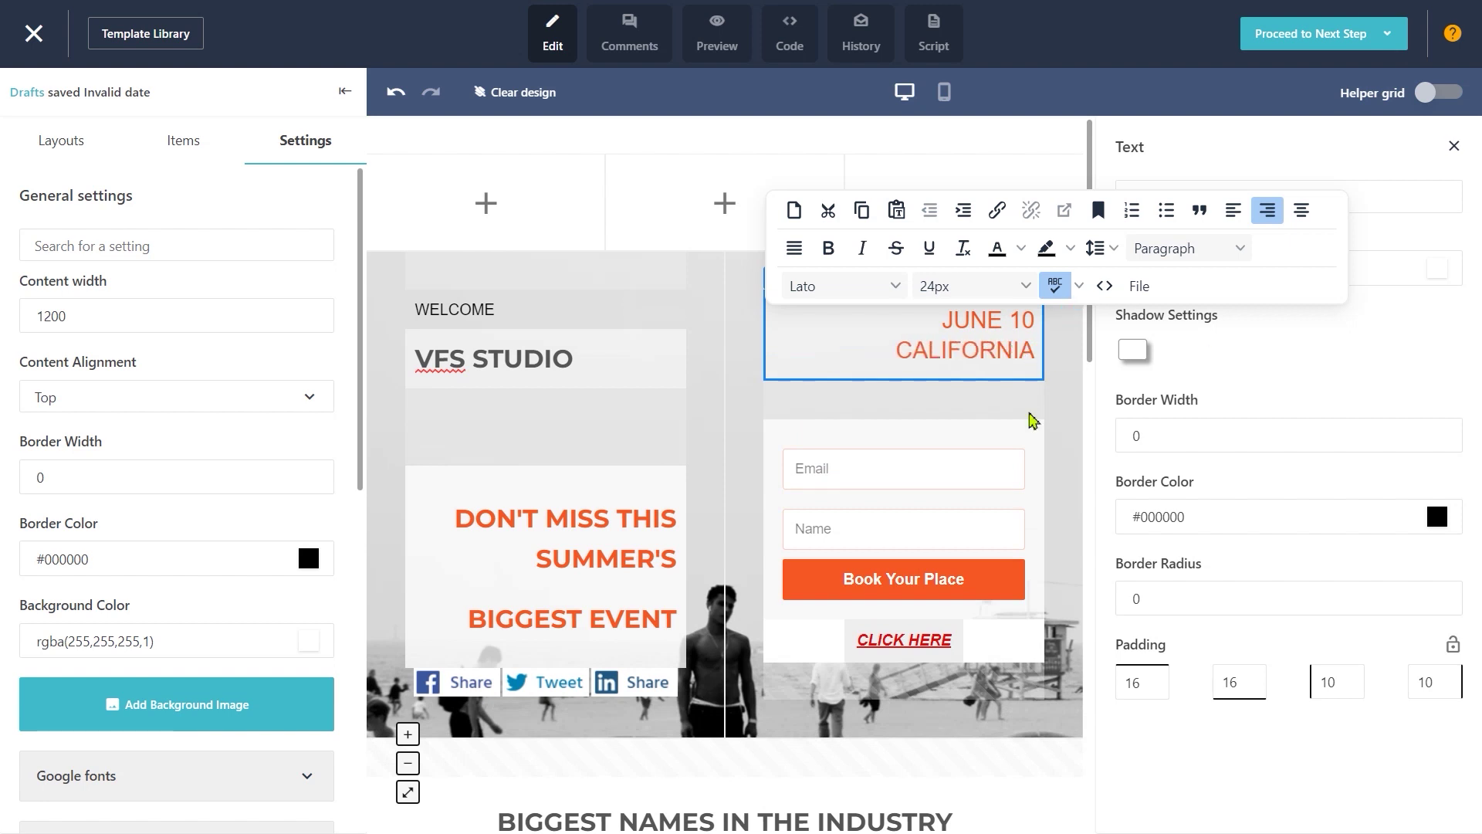
pyautogui.scroll(-1, 1032, 421)
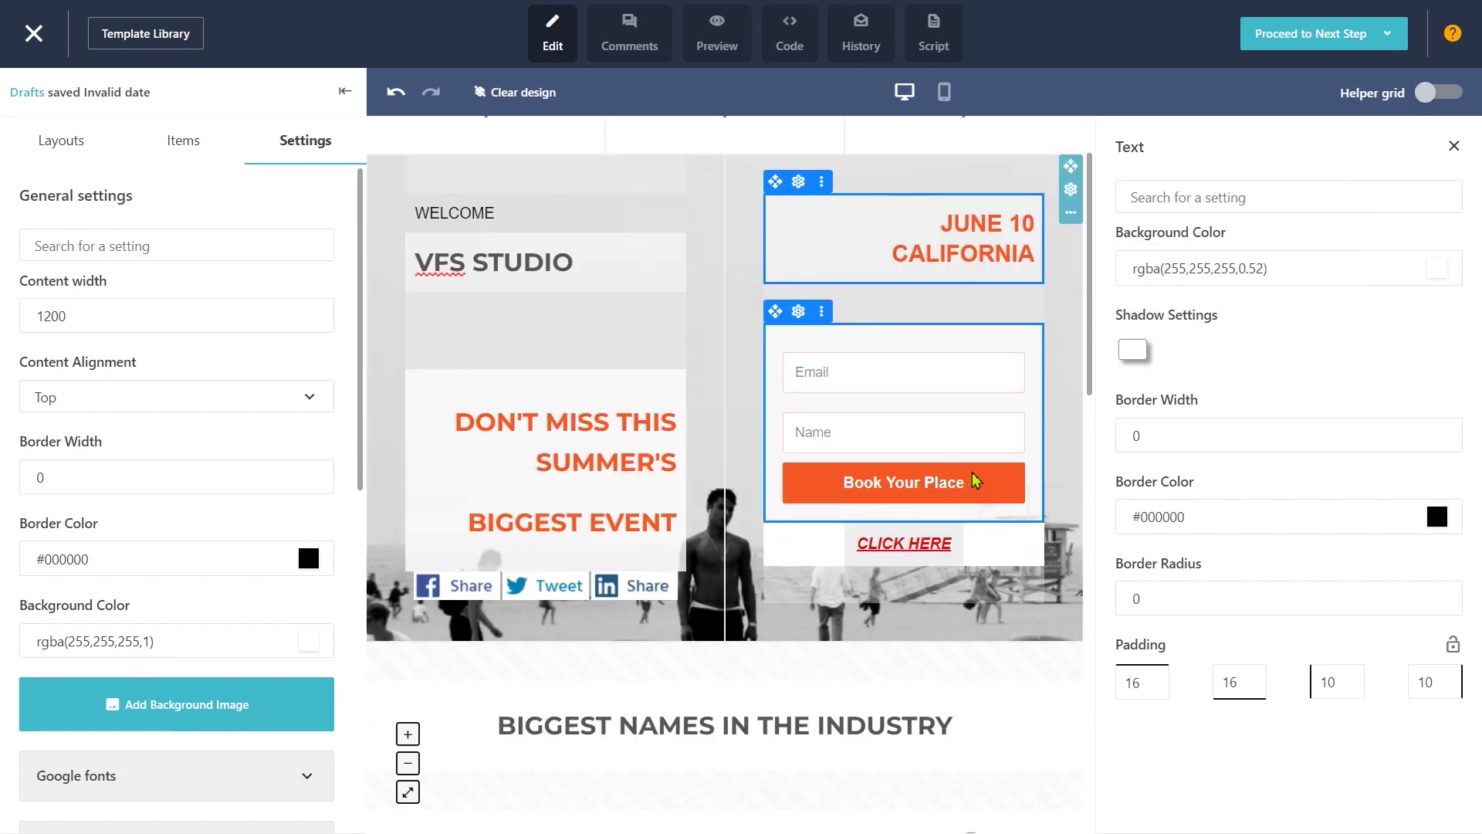
# Step: Replace the signup form's button label with 'SUBMIT'
pyautogui.click(984, 445)
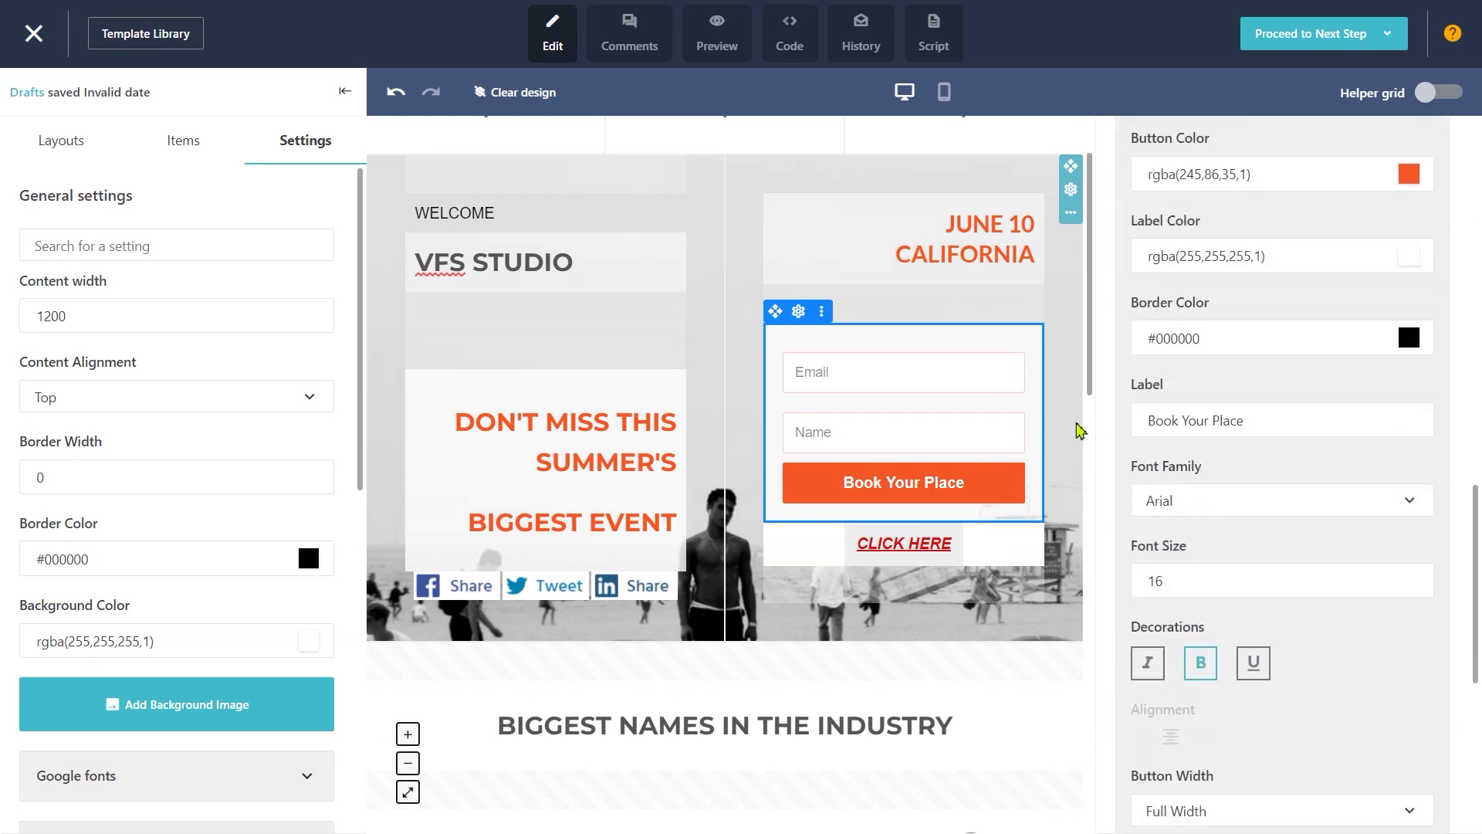
pyautogui.moveTo(1248, 421); pyautogui.dragTo(1099, 414)
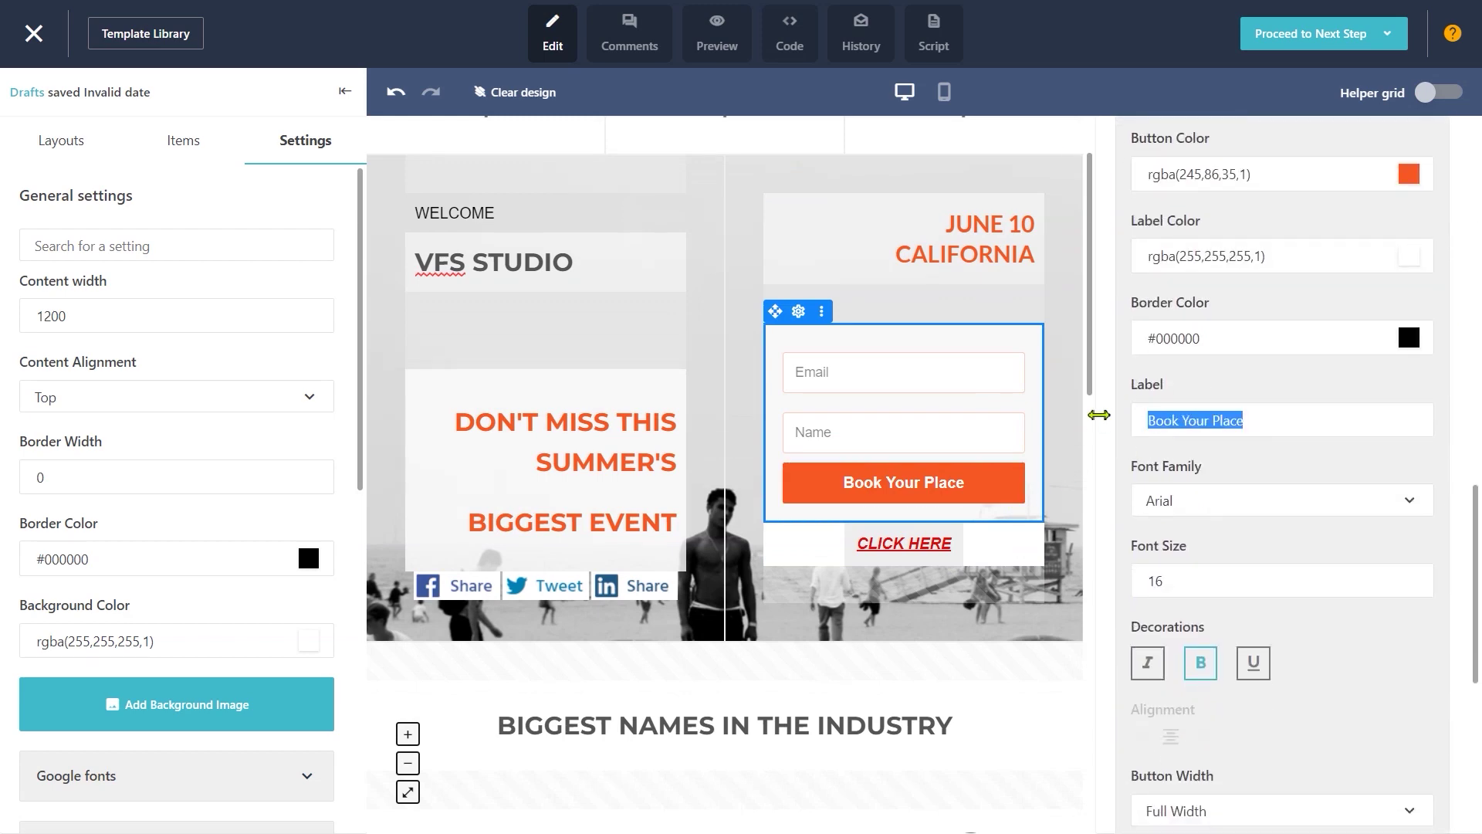
pyautogui.write('SUBMIT')
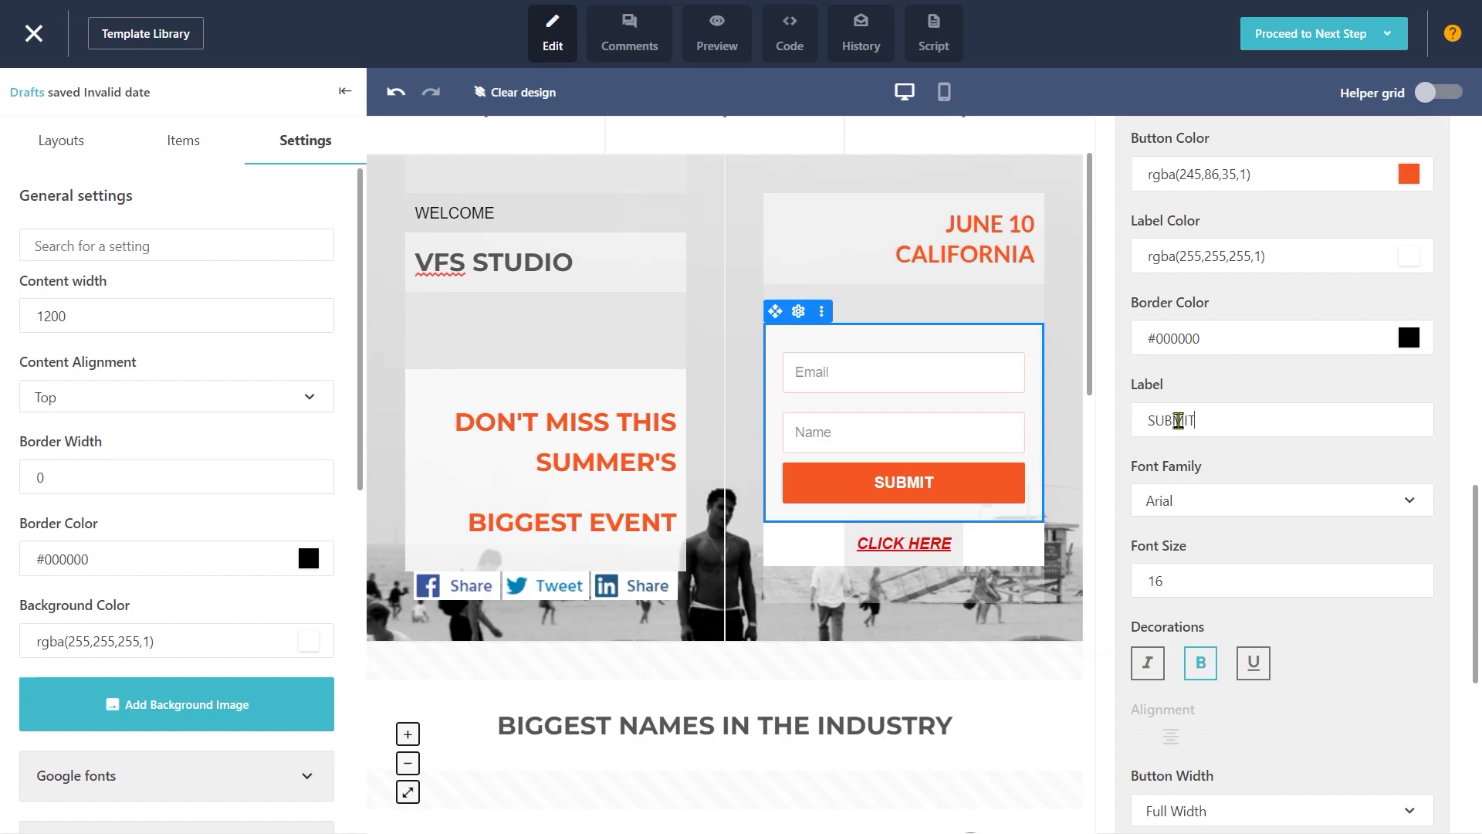
pyautogui.scroll(-15, 749, 537)
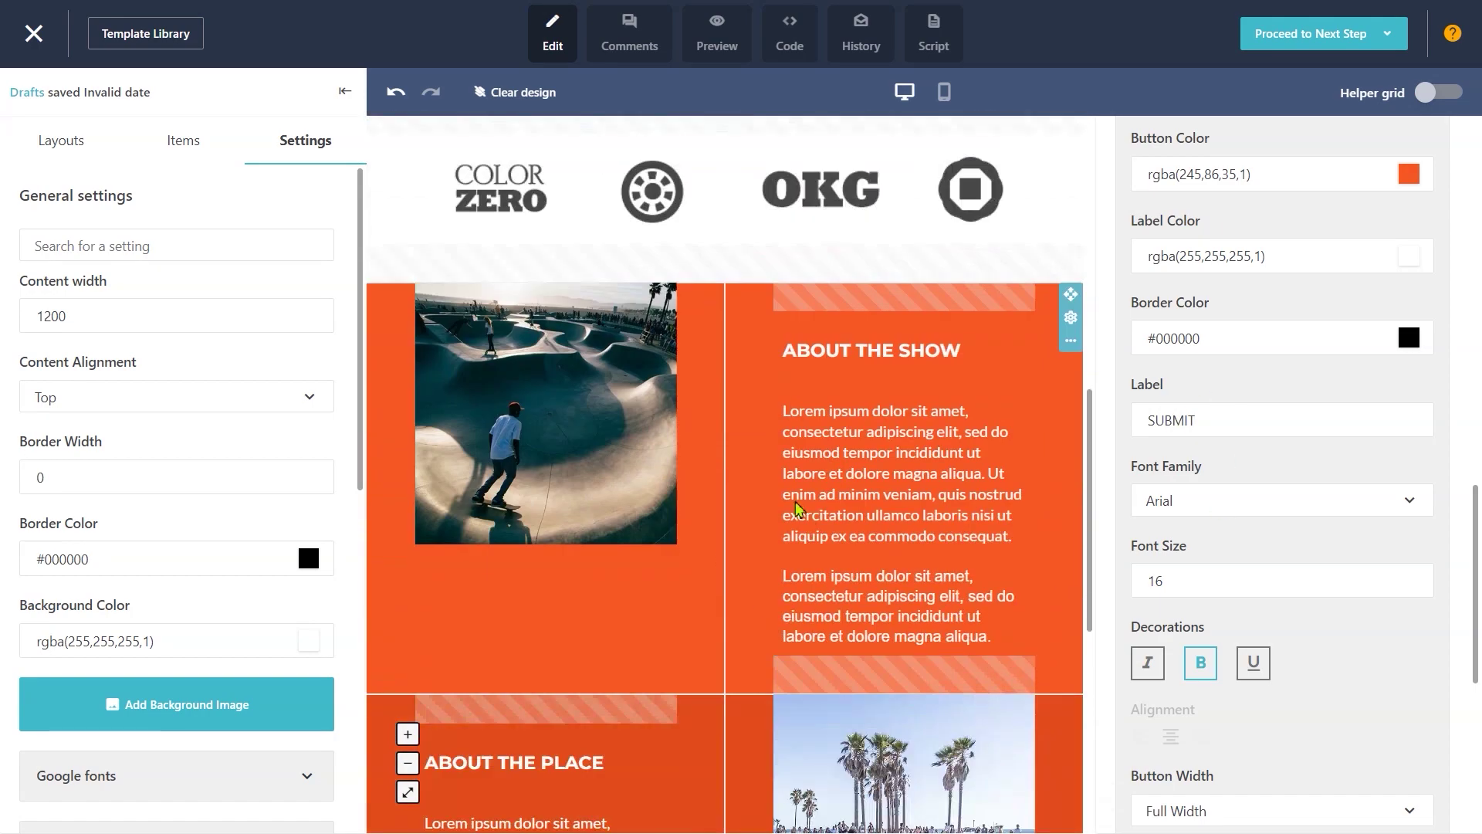
pyautogui.hotkey('ctrl', 'z')
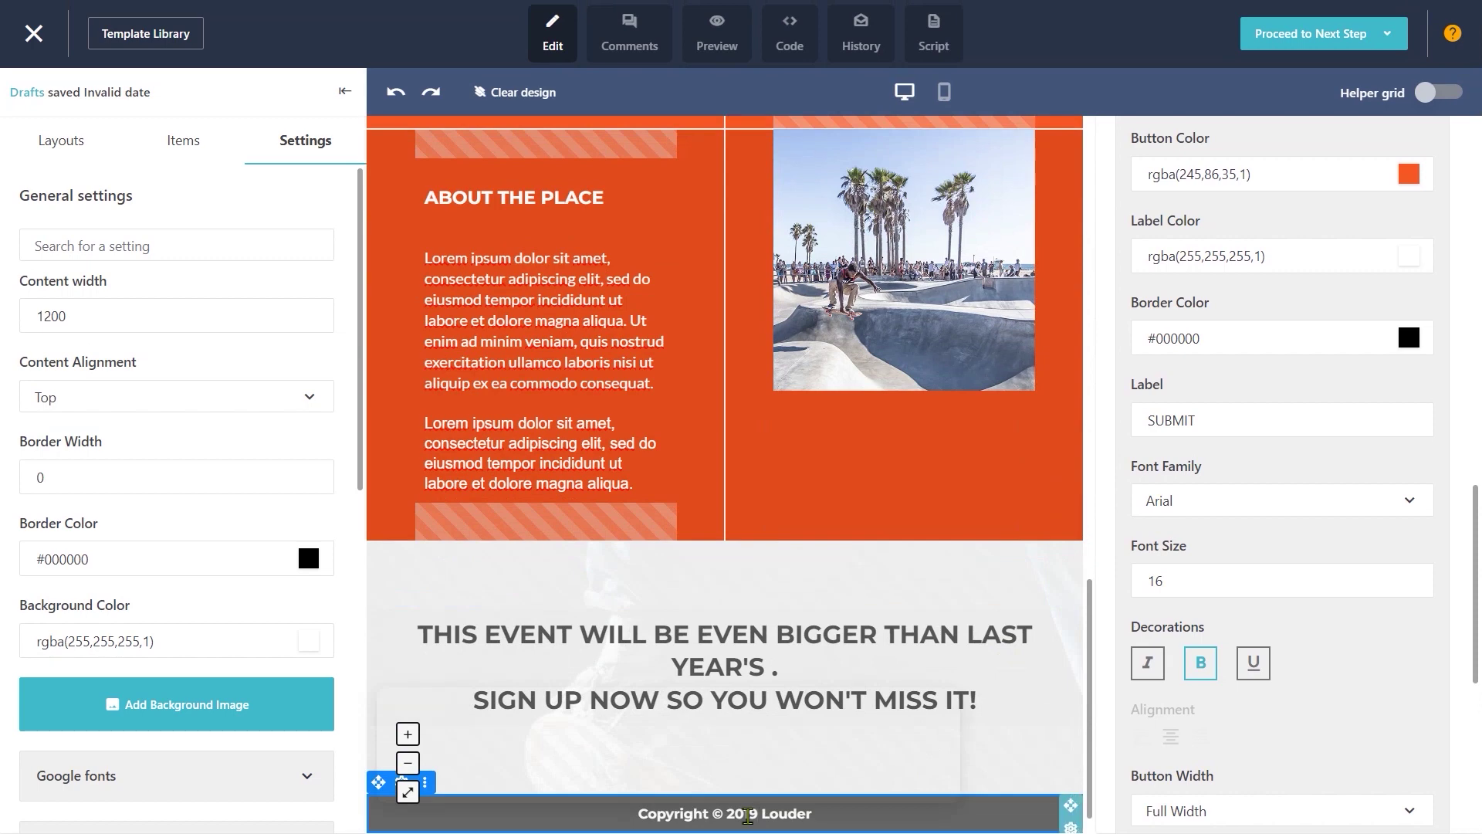
# Step: Change the footer copyright year to 2023
pyautogui.click(748, 816)
pyautogui.press('BackSpace')
pyautogui.write('23')
pyautogui.click(803, 781)
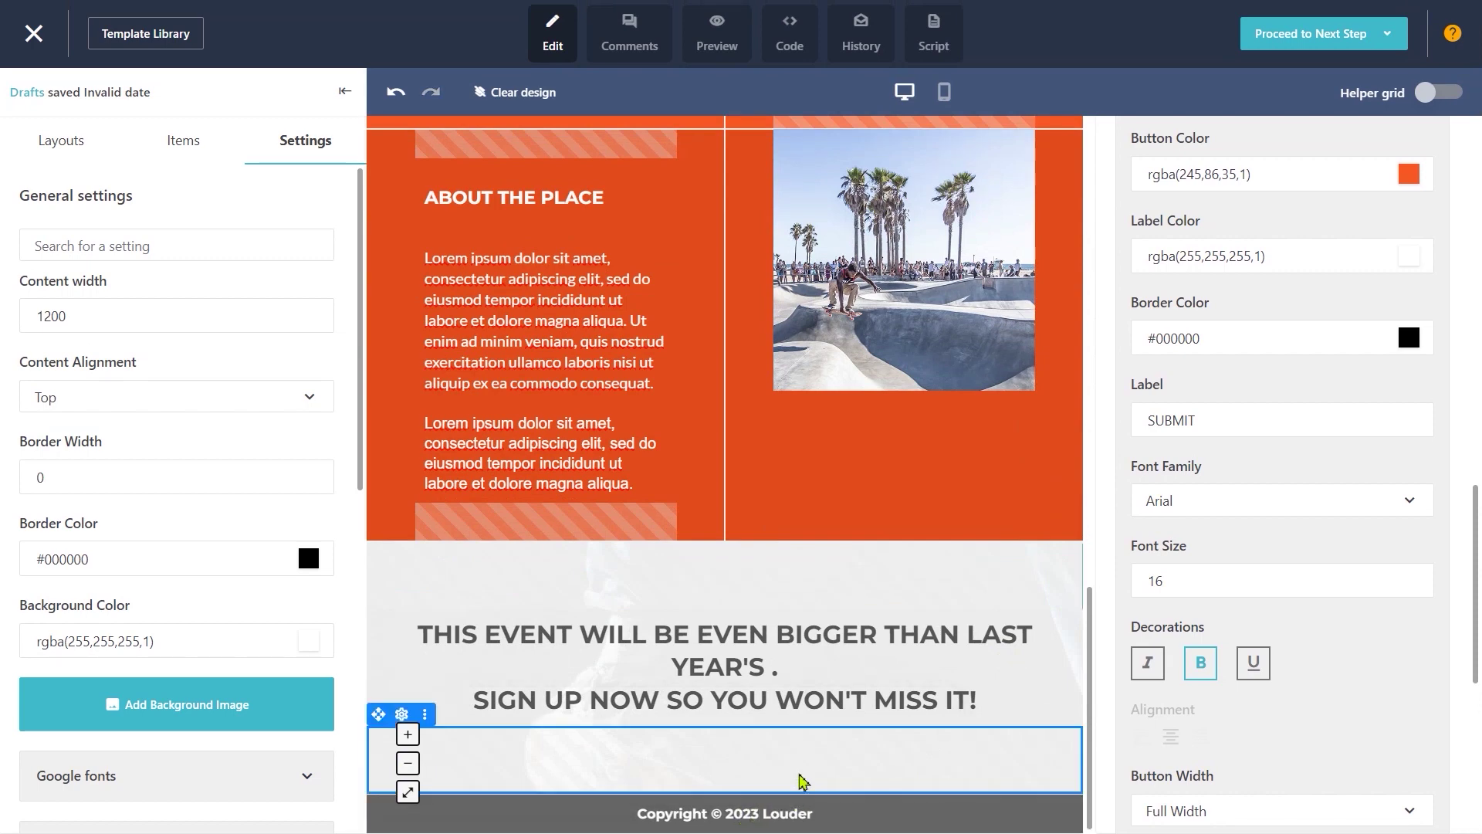
pyautogui.scroll(15, 817, 768)
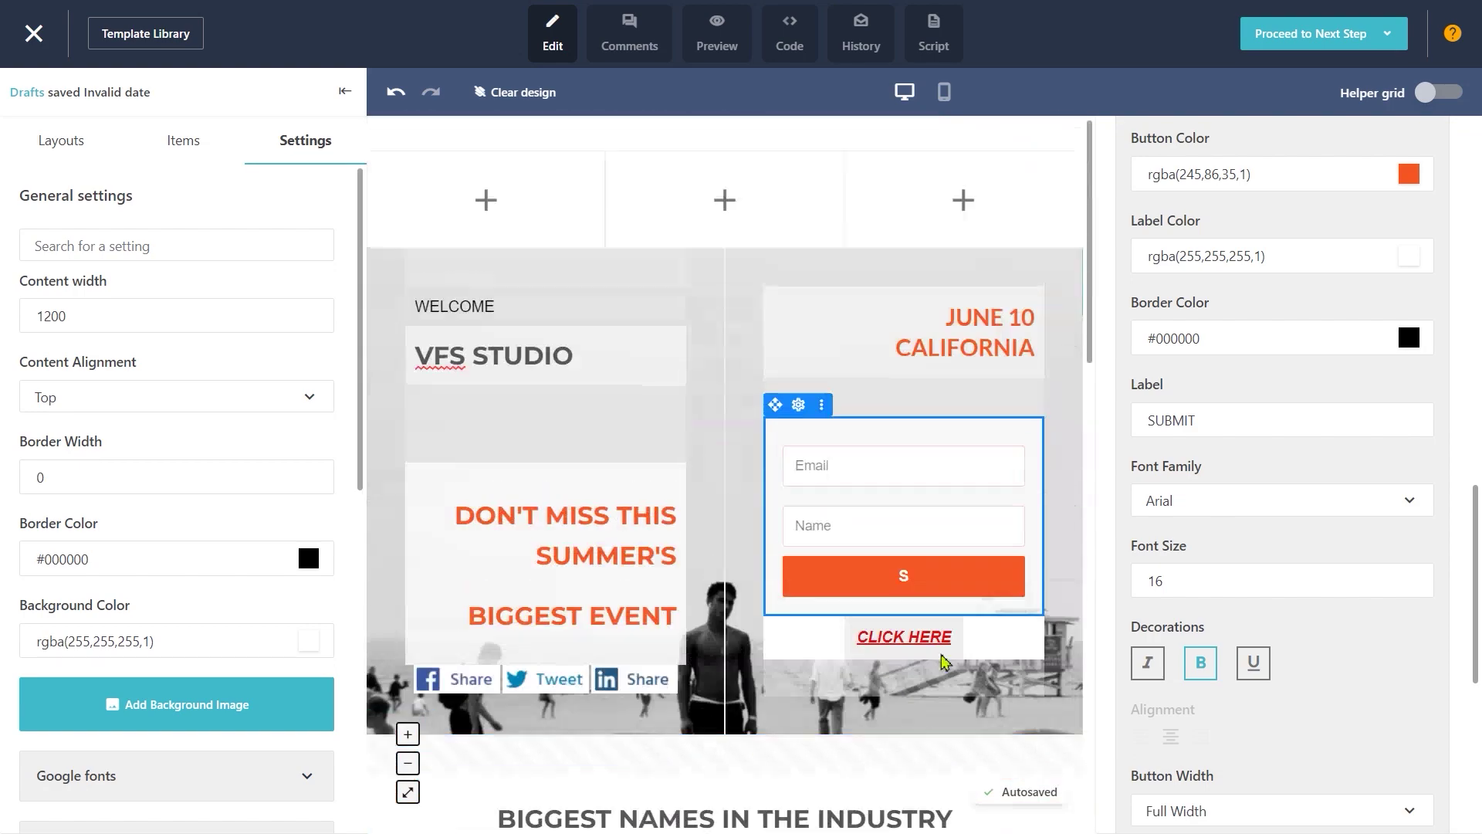
pyautogui.click(1388, 33)
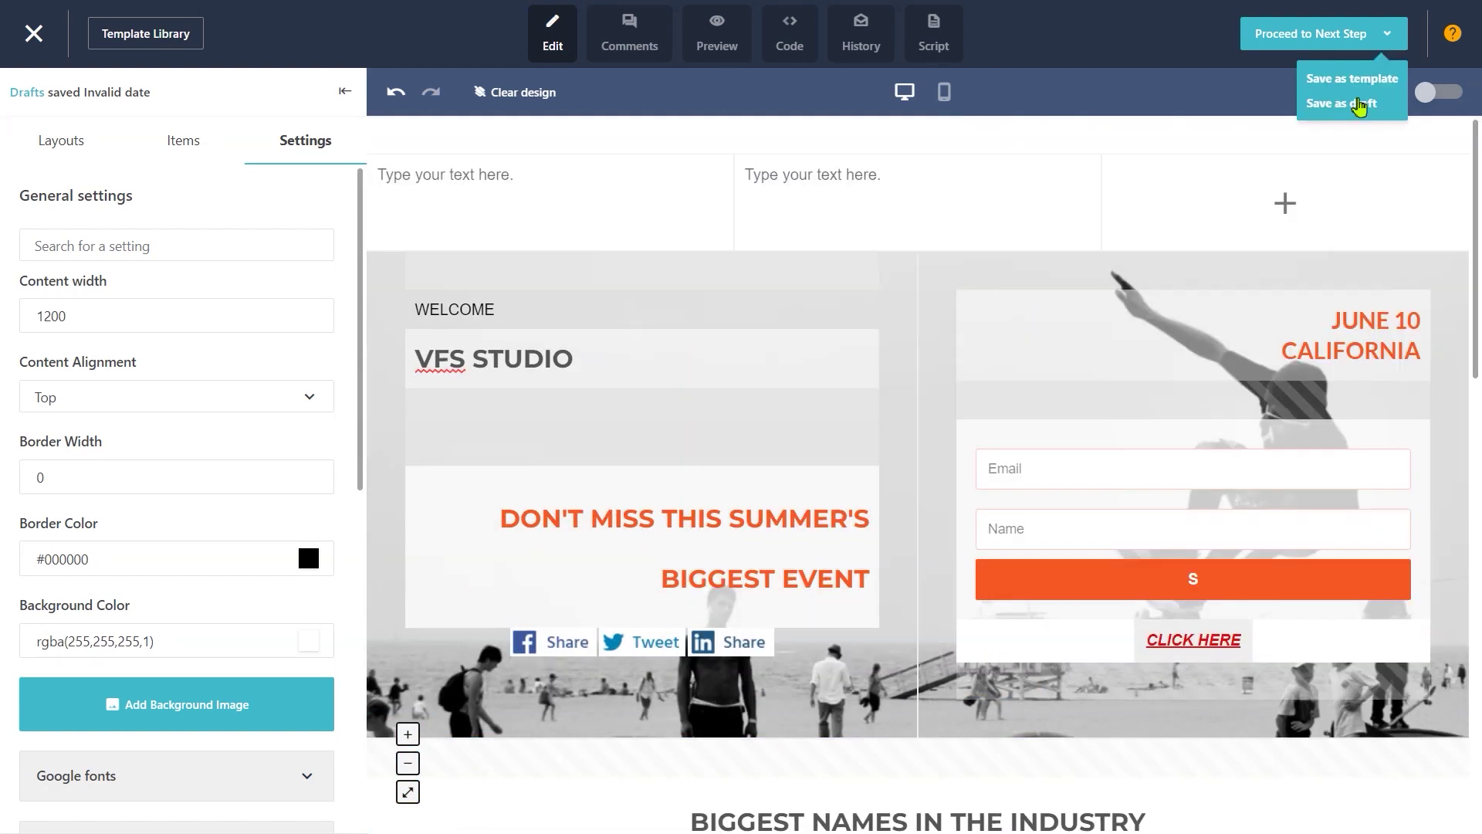
# Step: Save the landing page as a draft and enter the Facebook share headline
pyautogui.click(1350, 108)
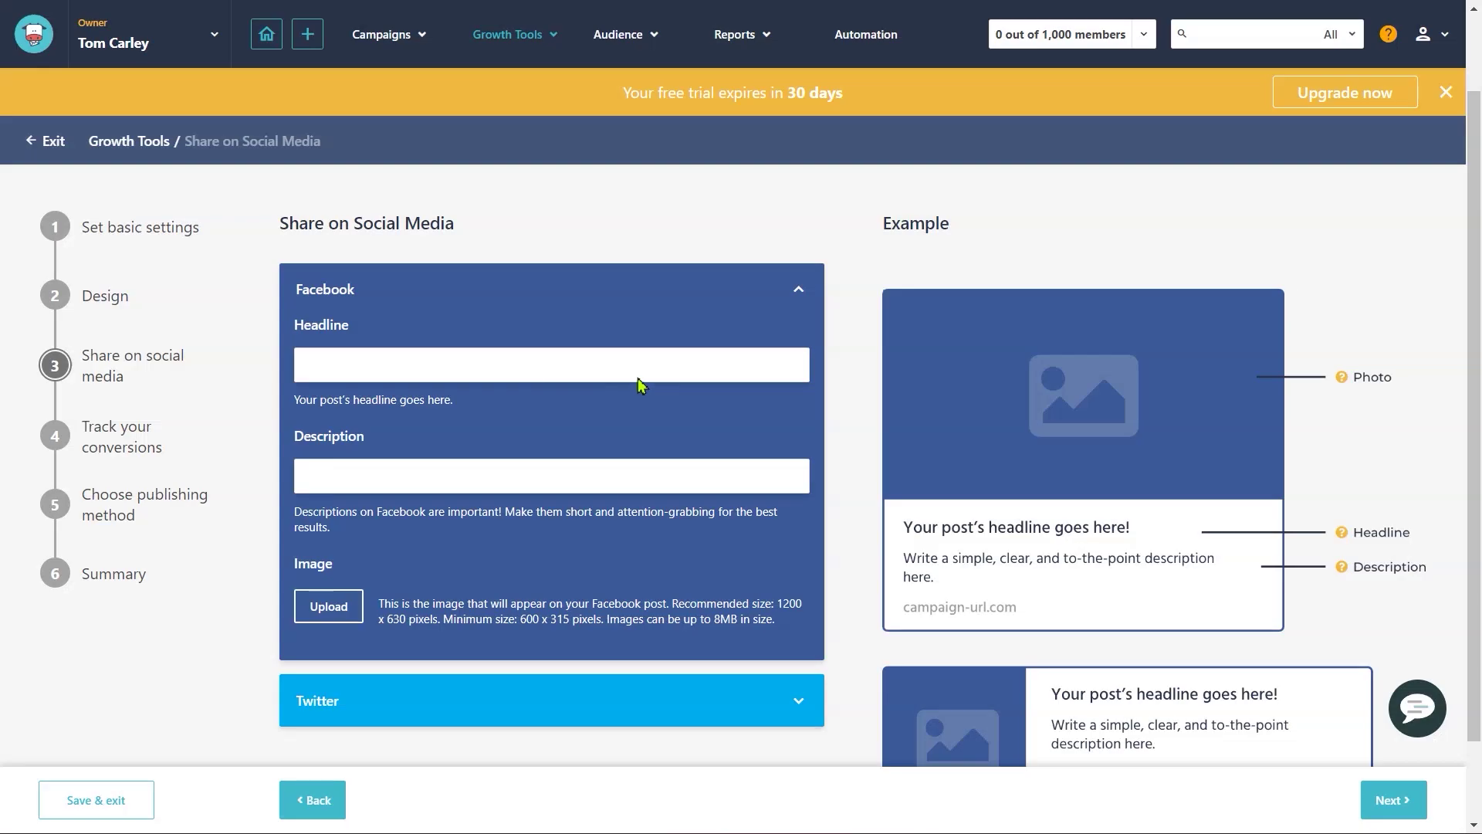
pyautogui.click(378, 363)
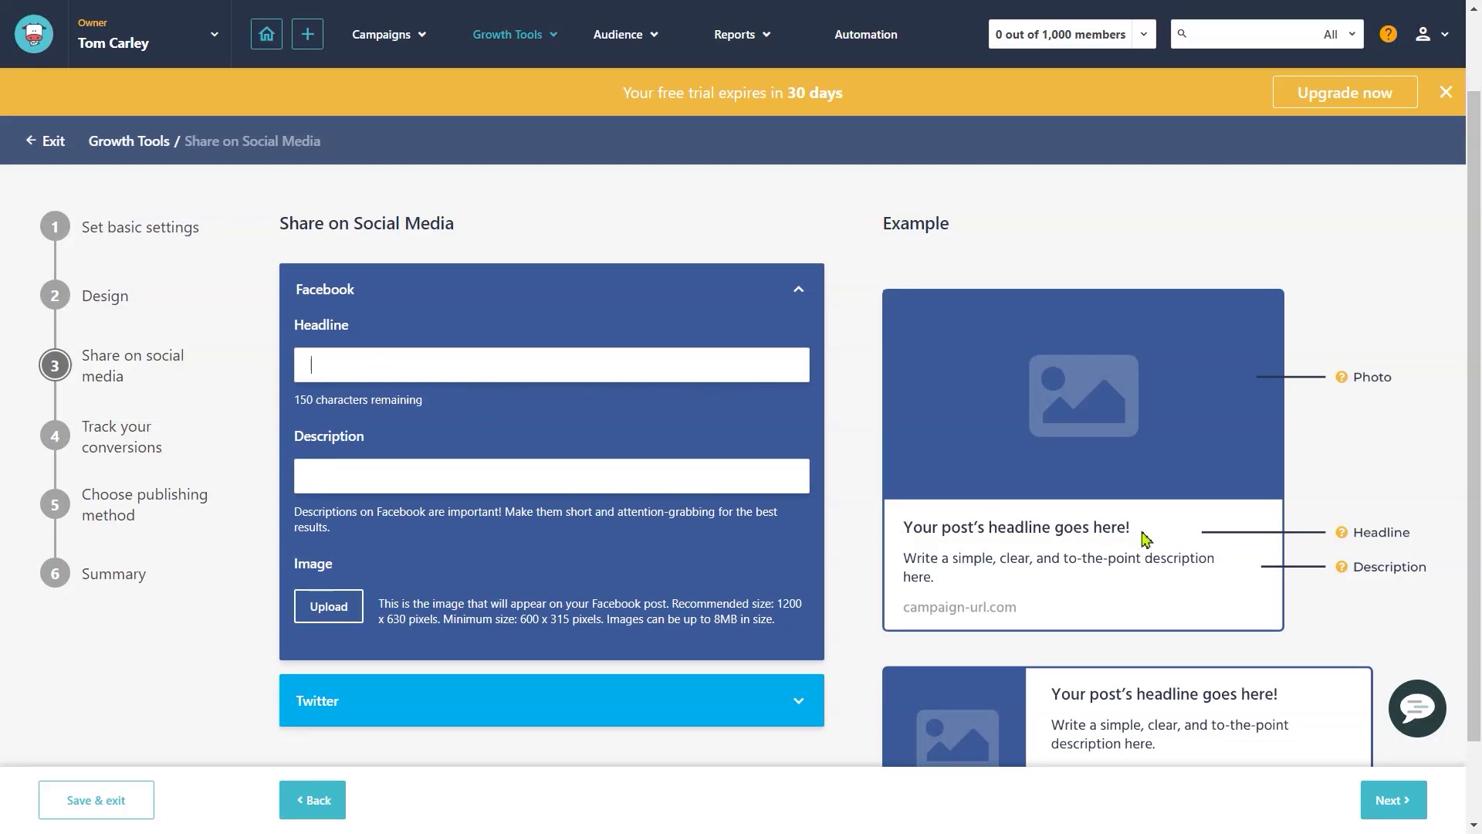
pyautogui.click(339, 364)
# Step: Paste in the Facebook share description and continue to conversion tracking
pyautogui.click(369, 473)
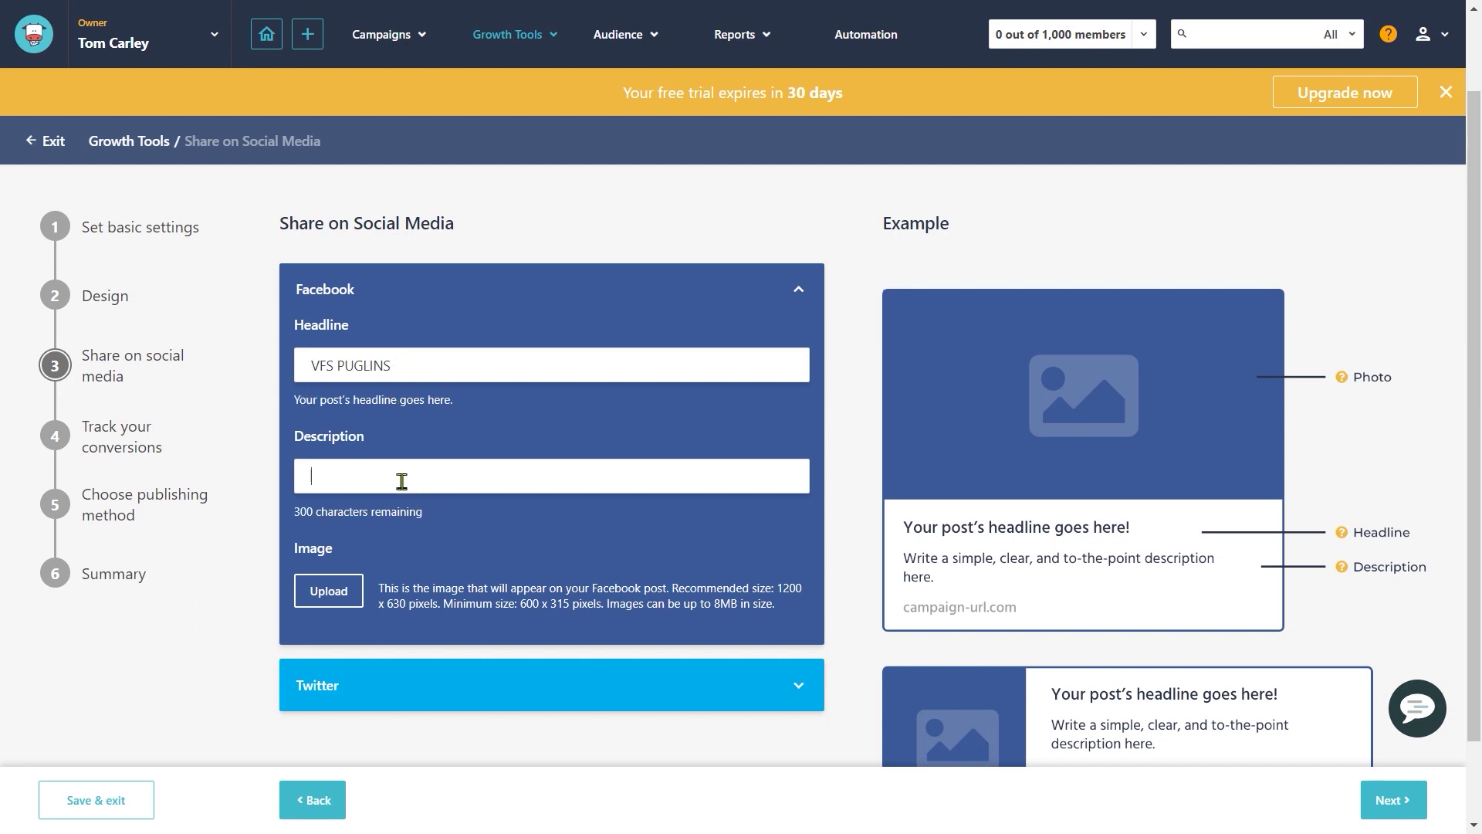
pyautogui.write('IF YOU ARE LOOKING FOR VFX ASSETS, THIS PLUGIN IS FOR YOU.')
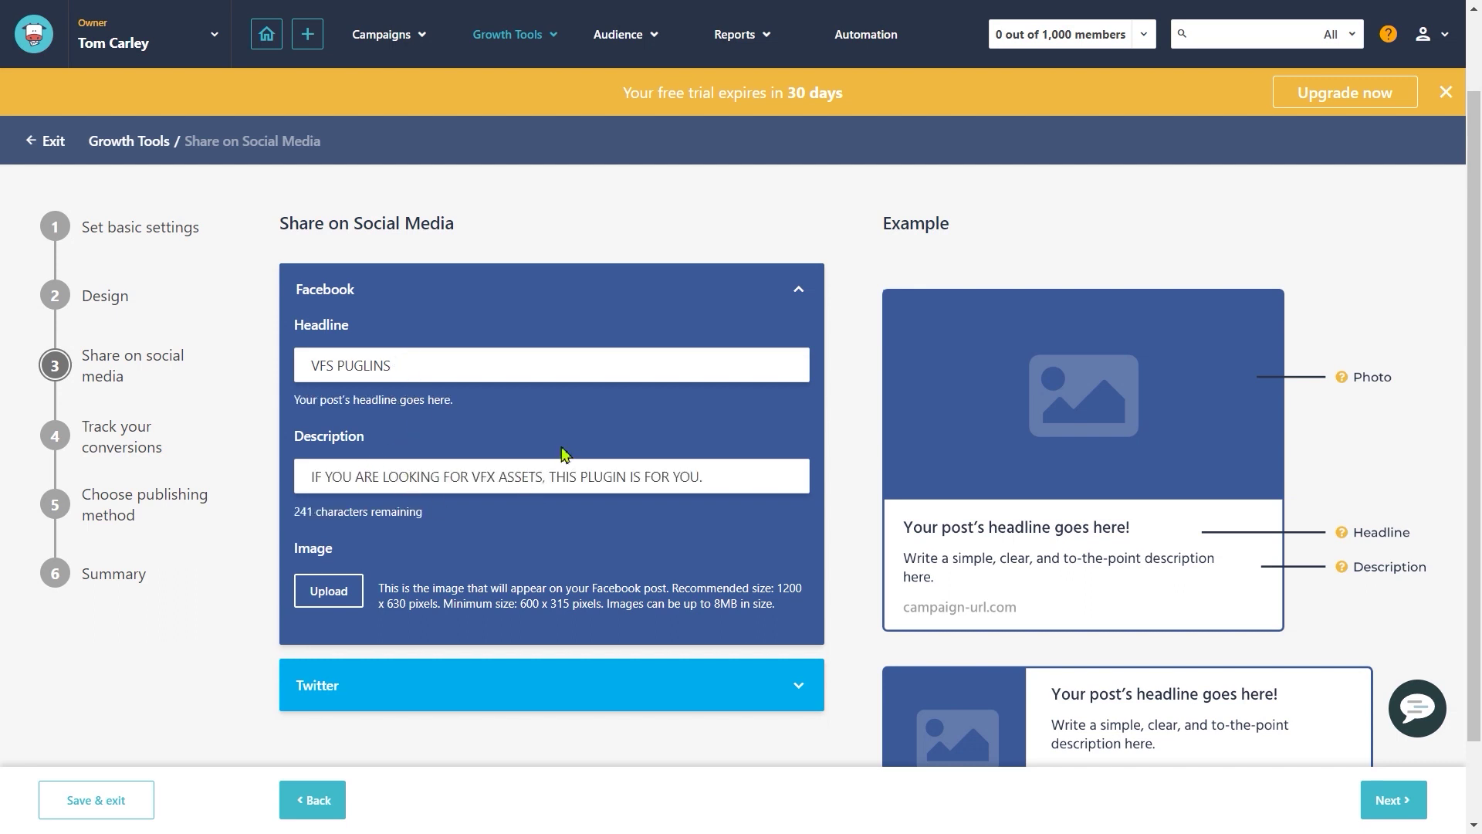
pyautogui.click(562, 453)
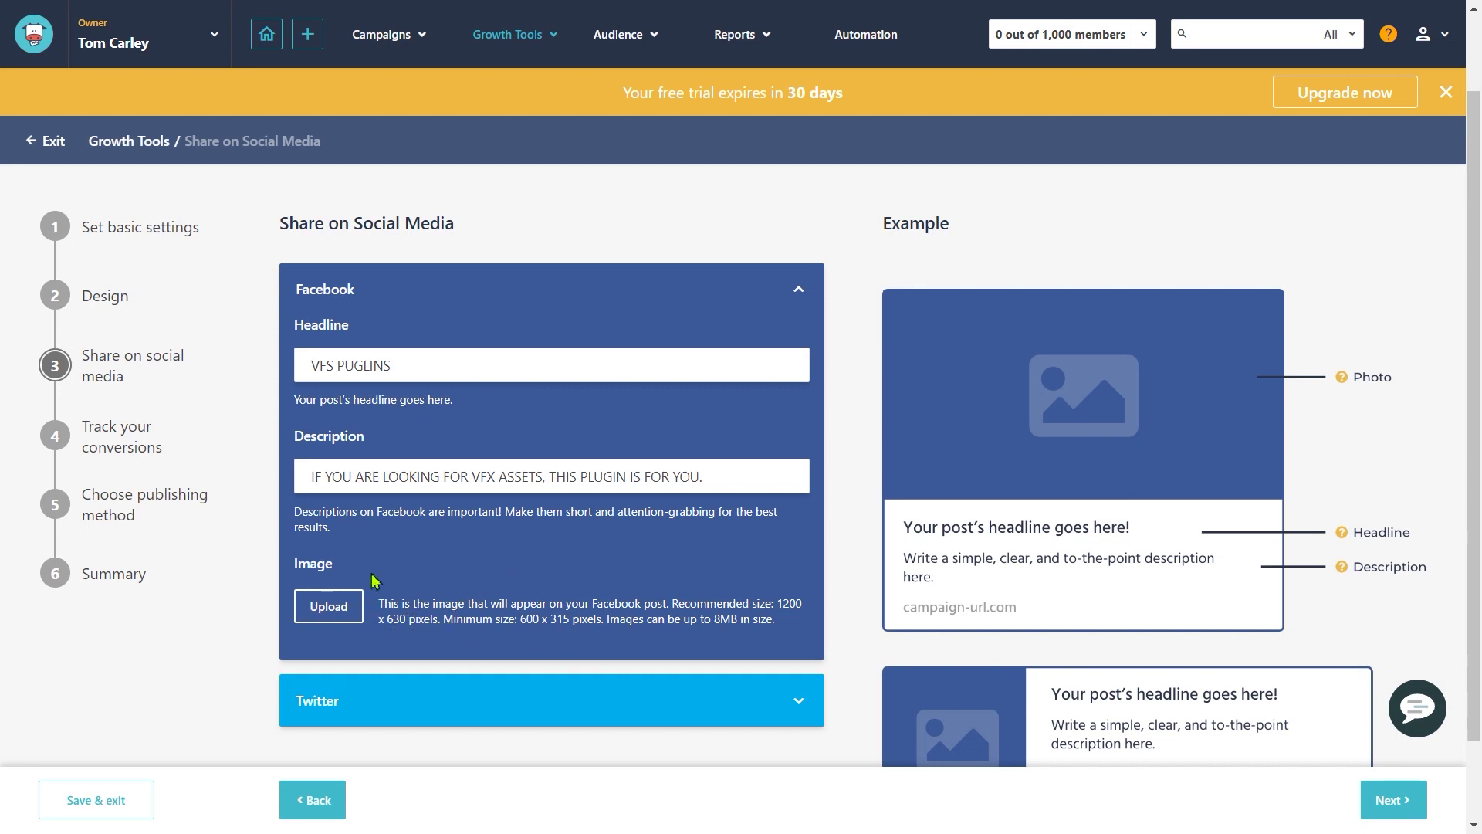
pyautogui.scroll(-2, 1247, 602)
pyautogui.click(1397, 803)
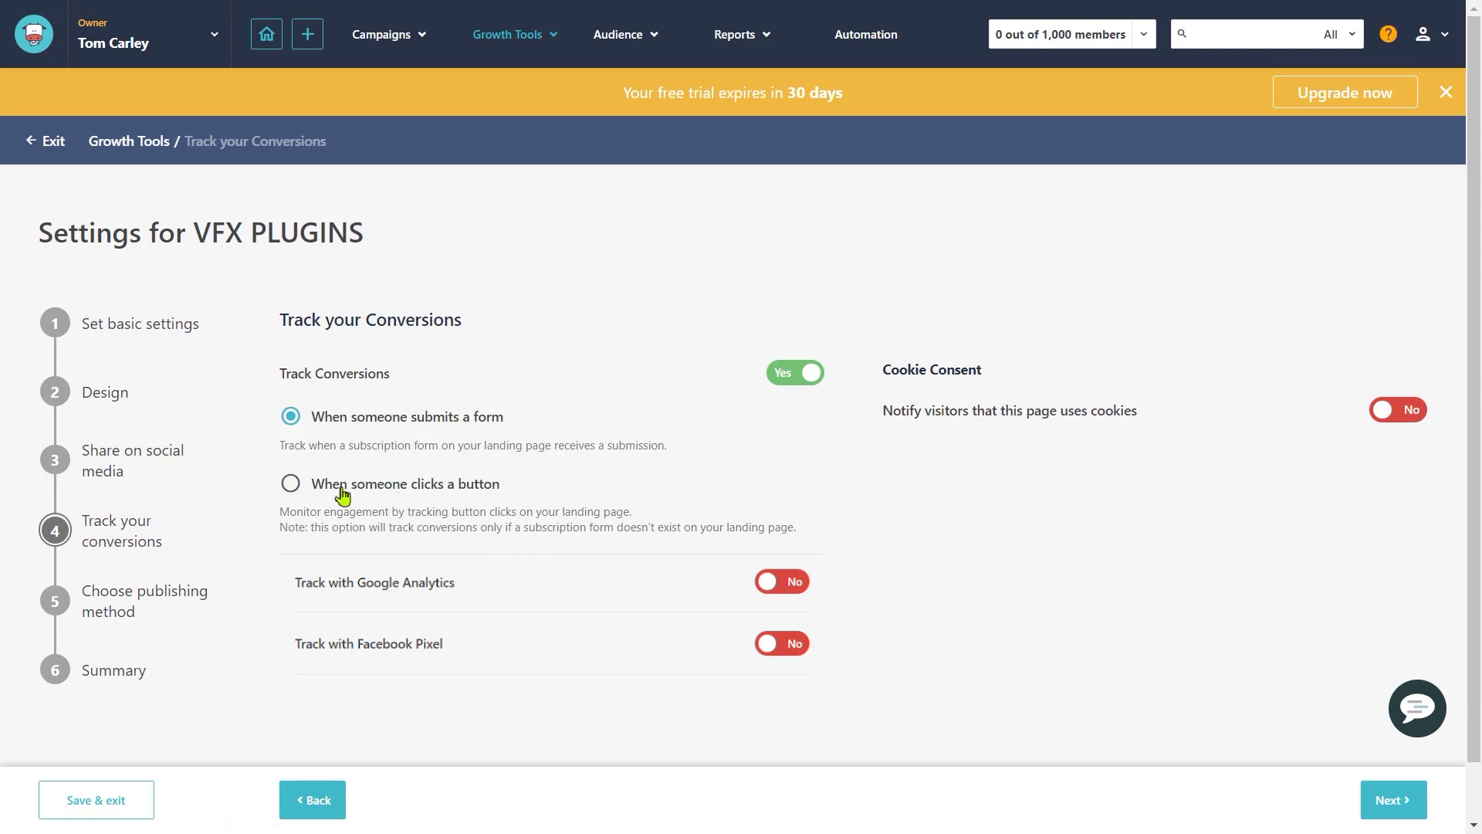
# Step: Keep tracking conversions when someone submits a form and move to the publishing method
pyautogui.moveTo(323, 528); pyautogui.dragTo(587, 533)
pyautogui.click(586, 532)
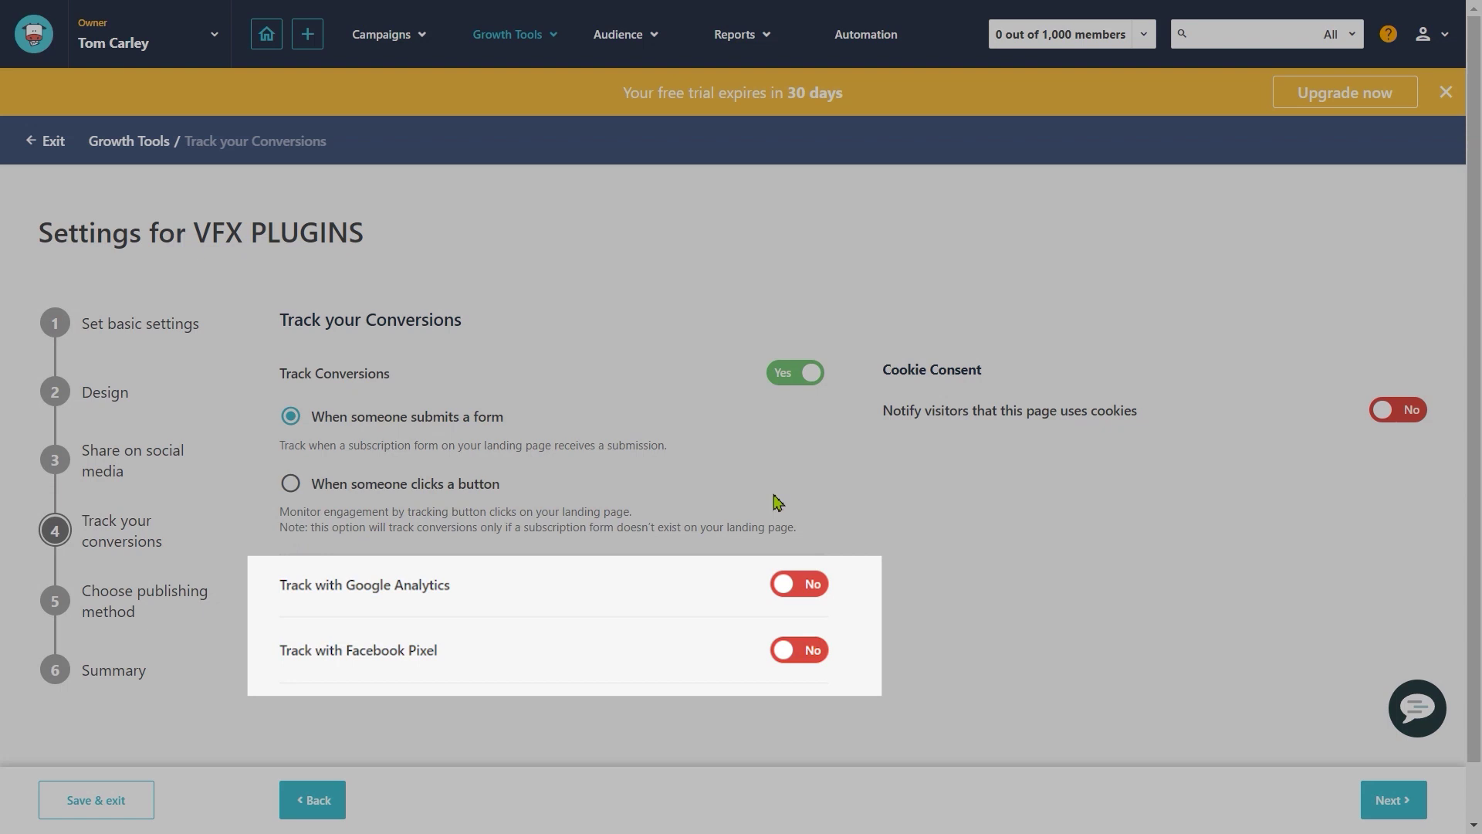
pyautogui.scroll(-1, 880, 498)
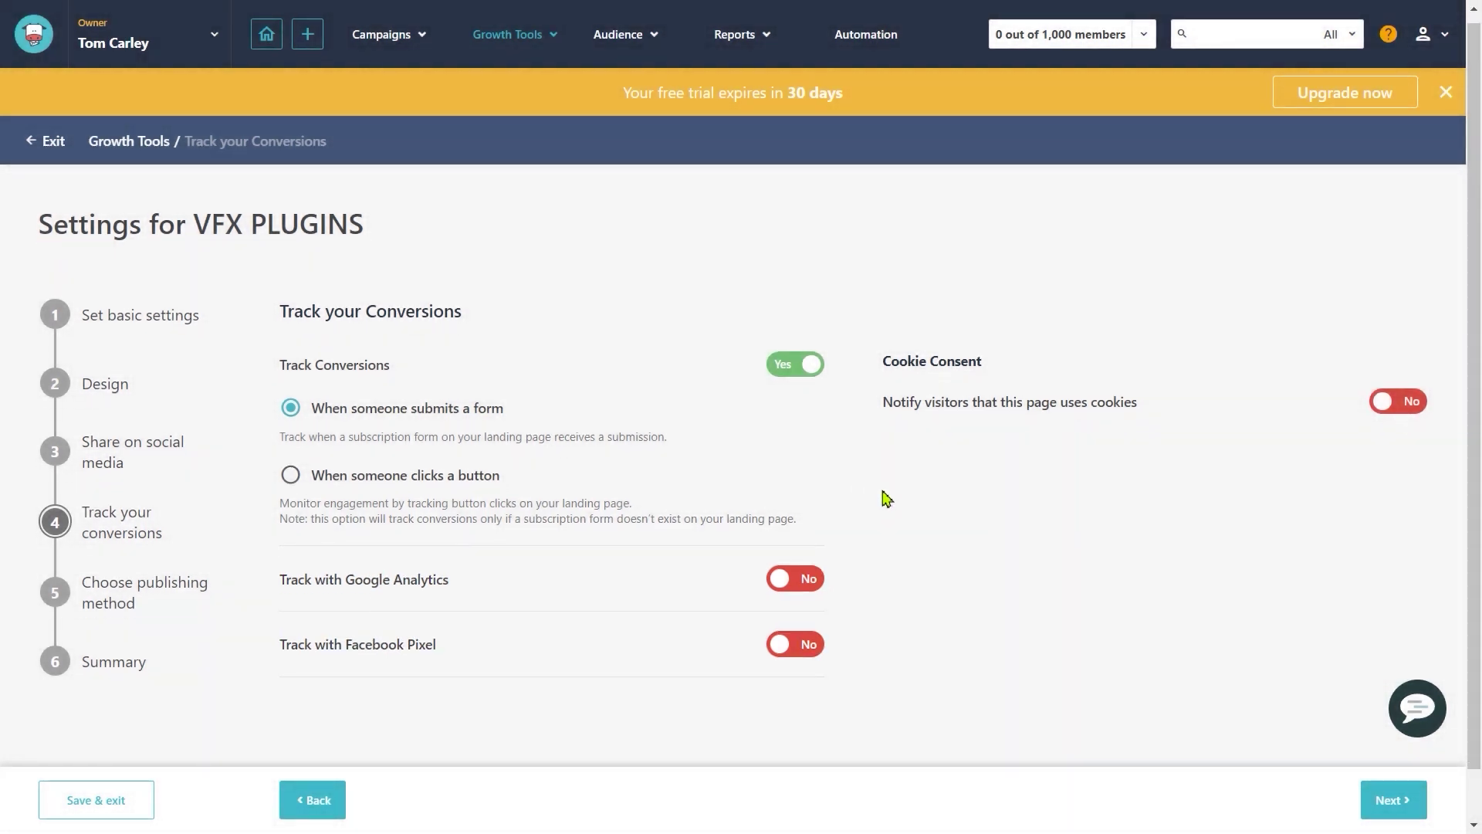
pyautogui.click(1382, 806)
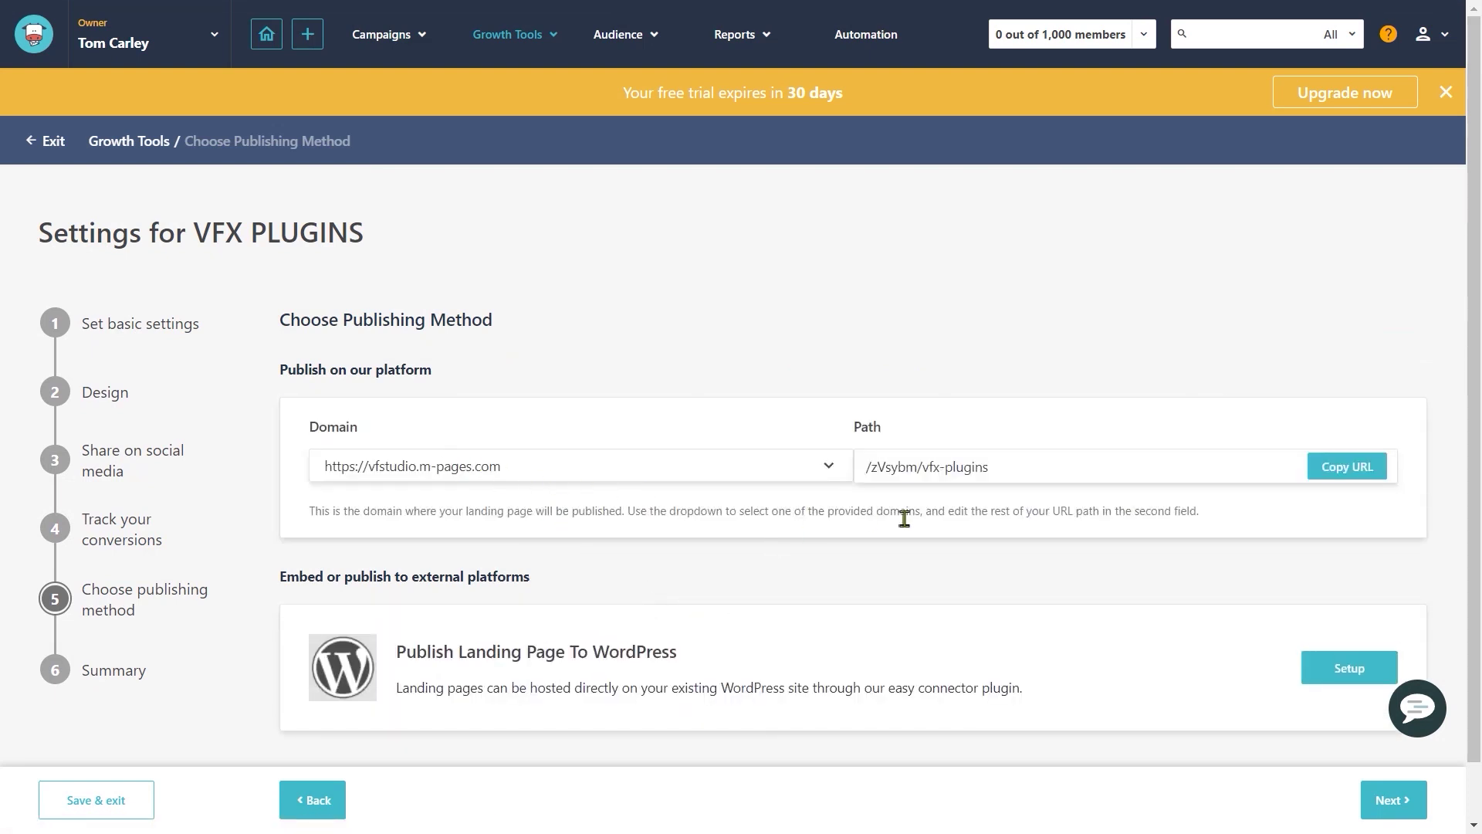
# Step: Keep the default vfstudio.m-pages.com domain and path, then continue to the summary
pyautogui.scroll(-1, 903, 519)
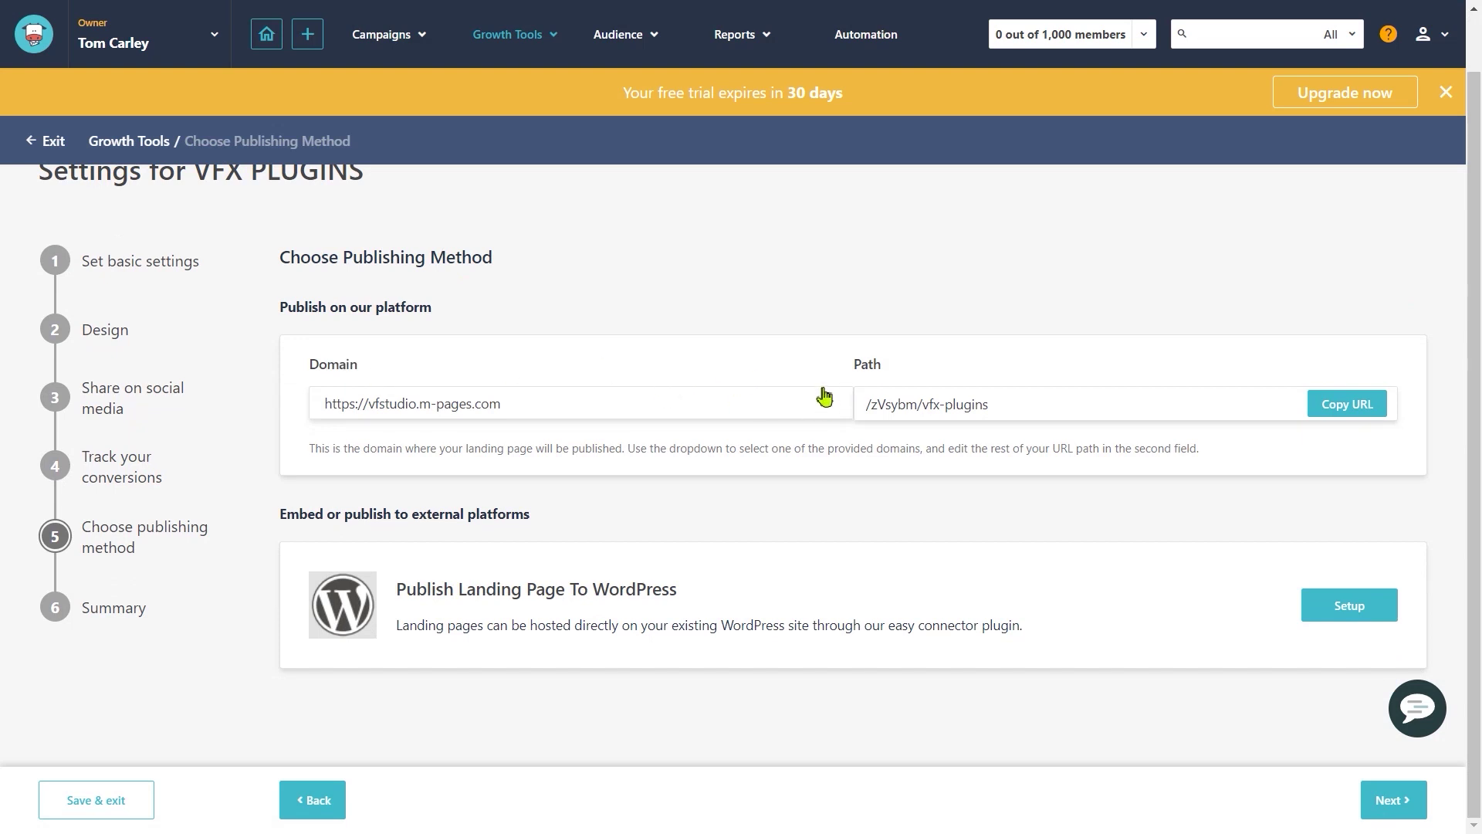
pyautogui.moveTo(854, 368); pyautogui.dragTo(929, 374)
pyautogui.click(926, 397)
pyautogui.moveTo(694, 452); pyautogui.dragTo(986, 450)
pyautogui.click(982, 451)
pyautogui.moveTo(307, 522); pyautogui.dragTo(513, 512)
pyautogui.click(517, 513)
pyautogui.moveTo(447, 591); pyautogui.dragTo(718, 599)
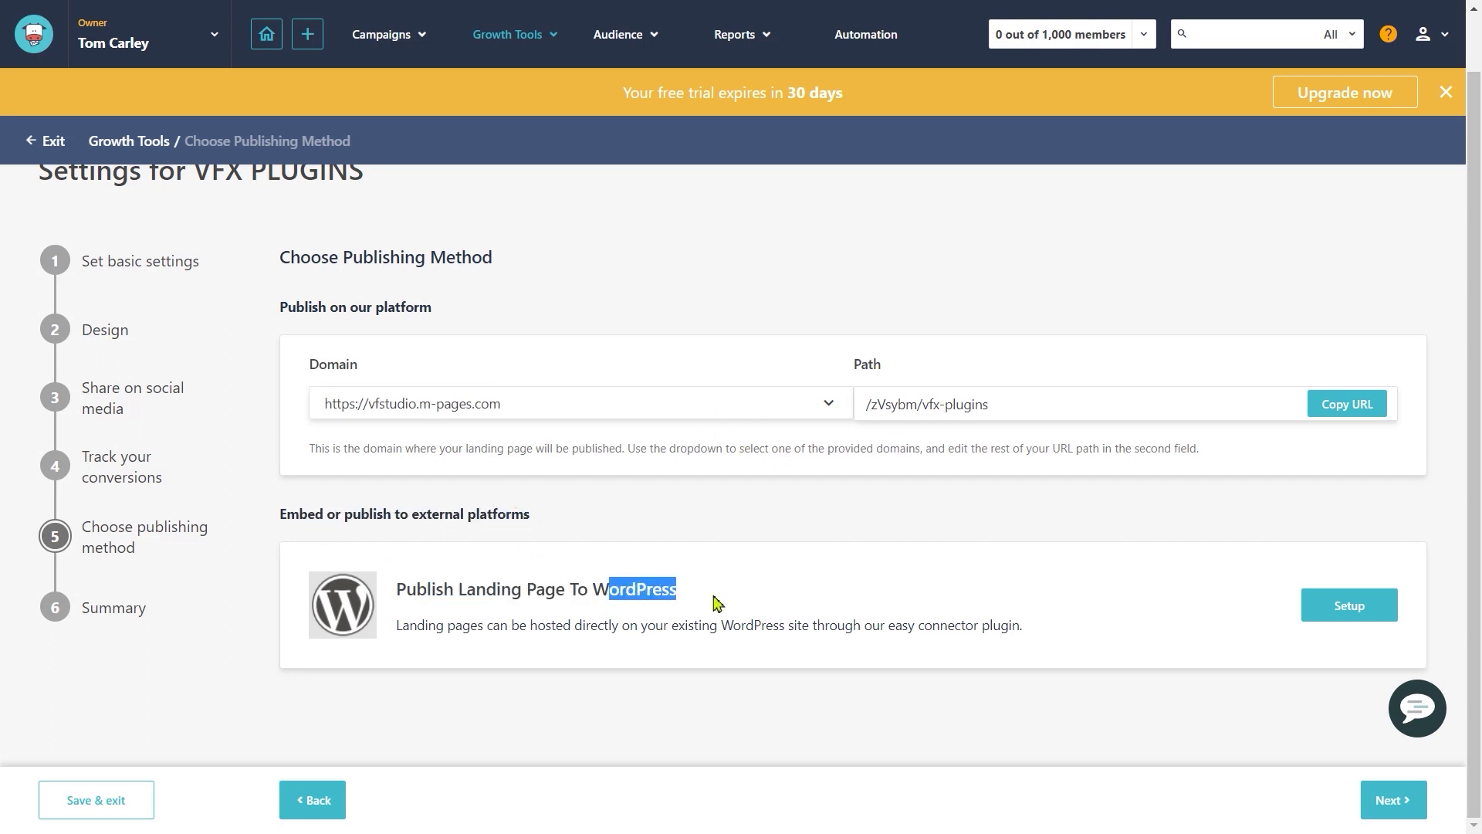
pyautogui.click(560, 592)
pyautogui.moveTo(511, 625); pyautogui.dragTo(974, 626)
pyautogui.click(917, 626)
pyautogui.click(1038, 630)
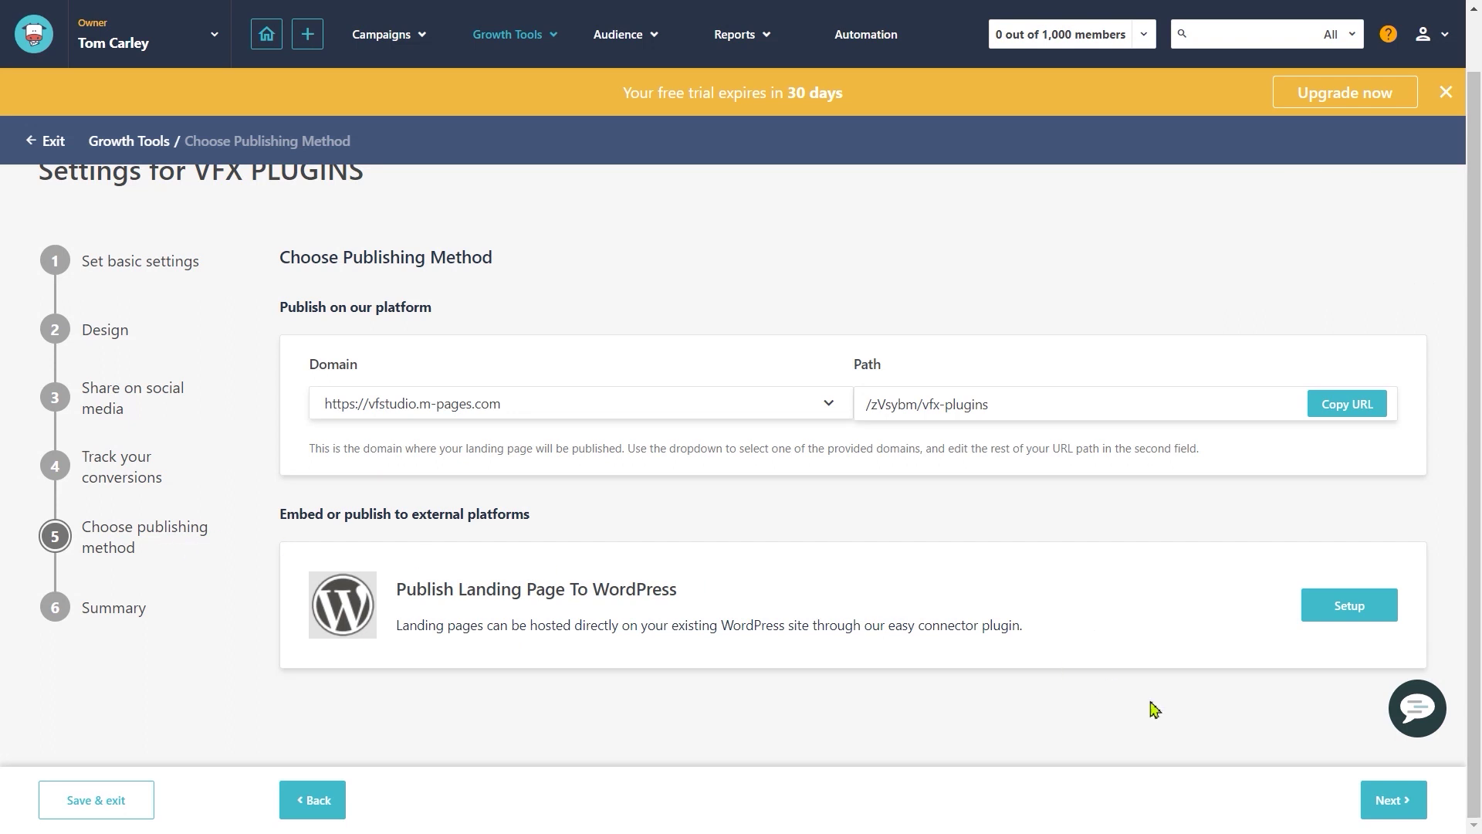
pyautogui.click(1395, 800)
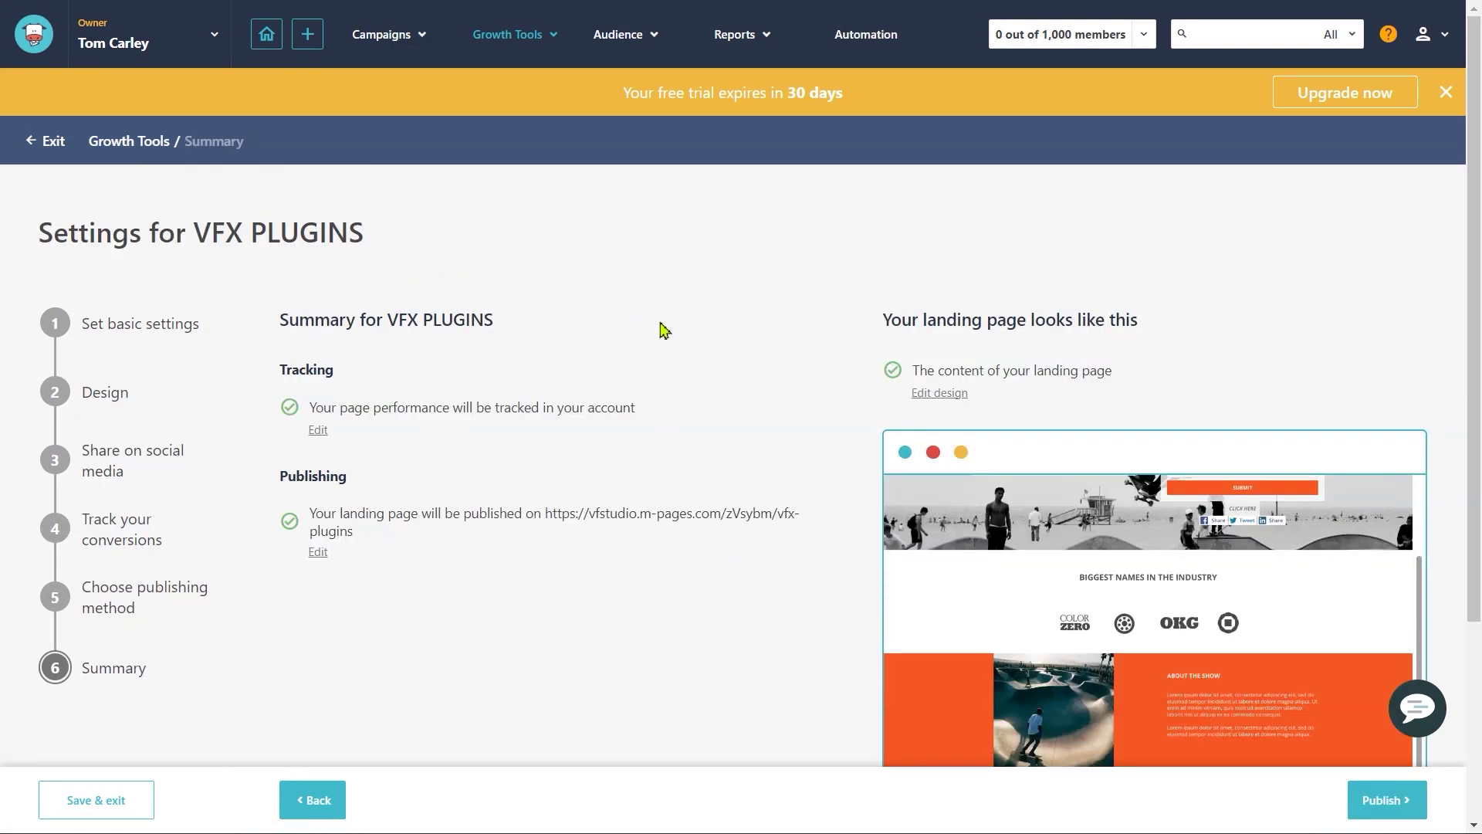
# Step: Review the VFX PLUGINS summary's tracking and URL details, then select the published page address
pyautogui.scroll(-1, 490, 334)
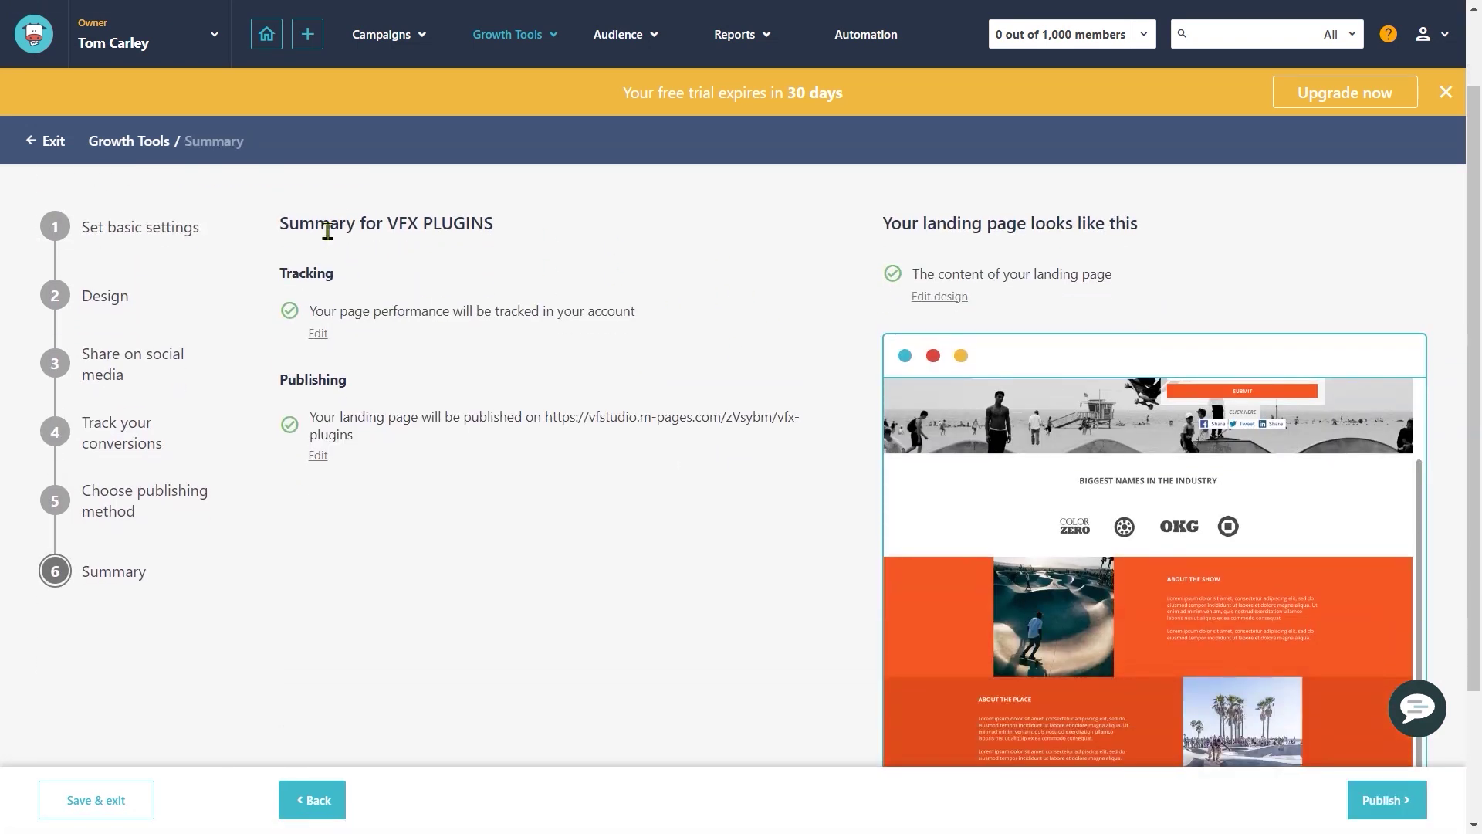
pyautogui.moveTo(332, 311); pyautogui.dragTo(529, 337)
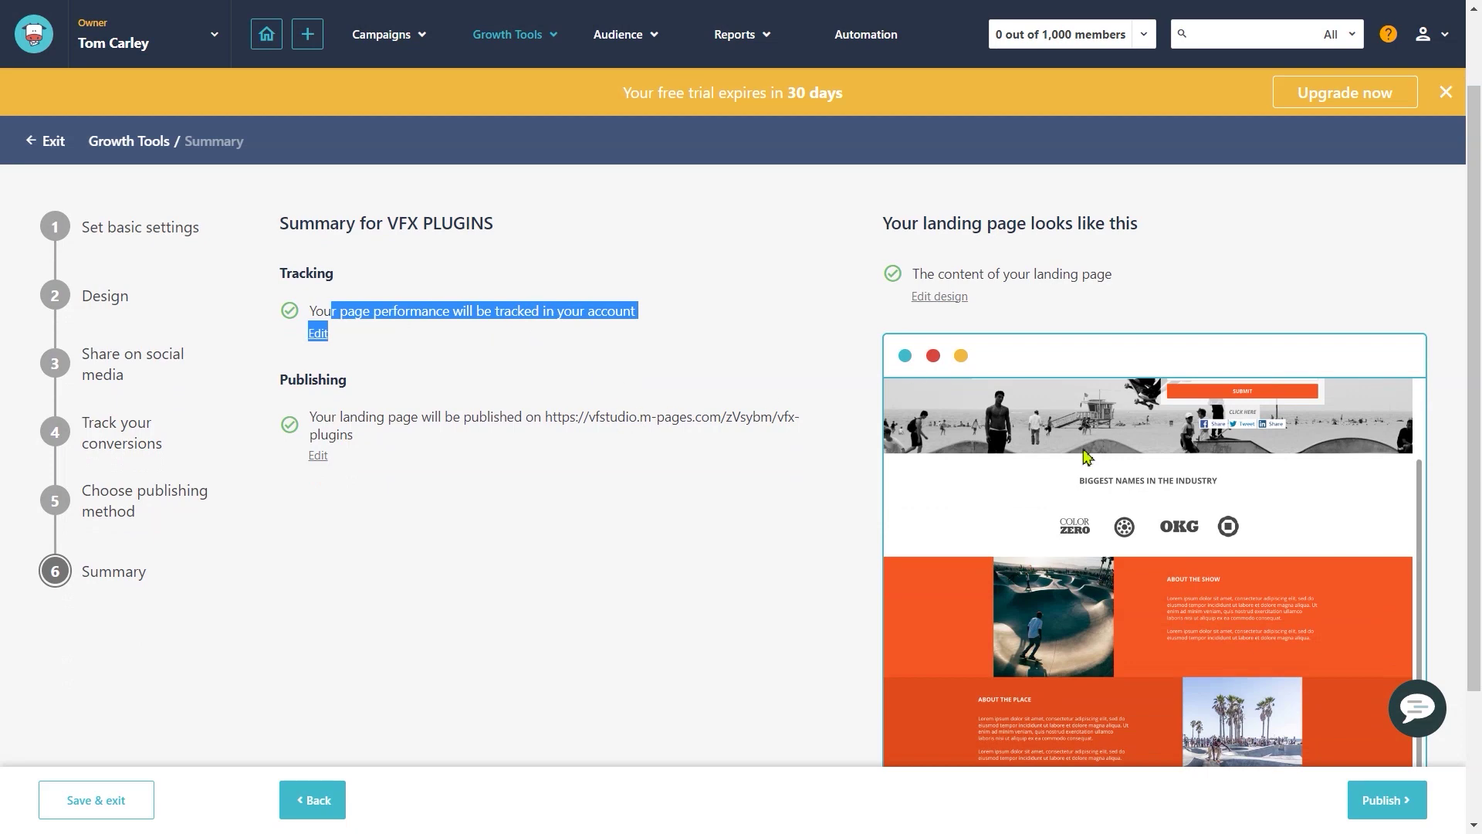
pyautogui.scroll(-2, 1151, 573)
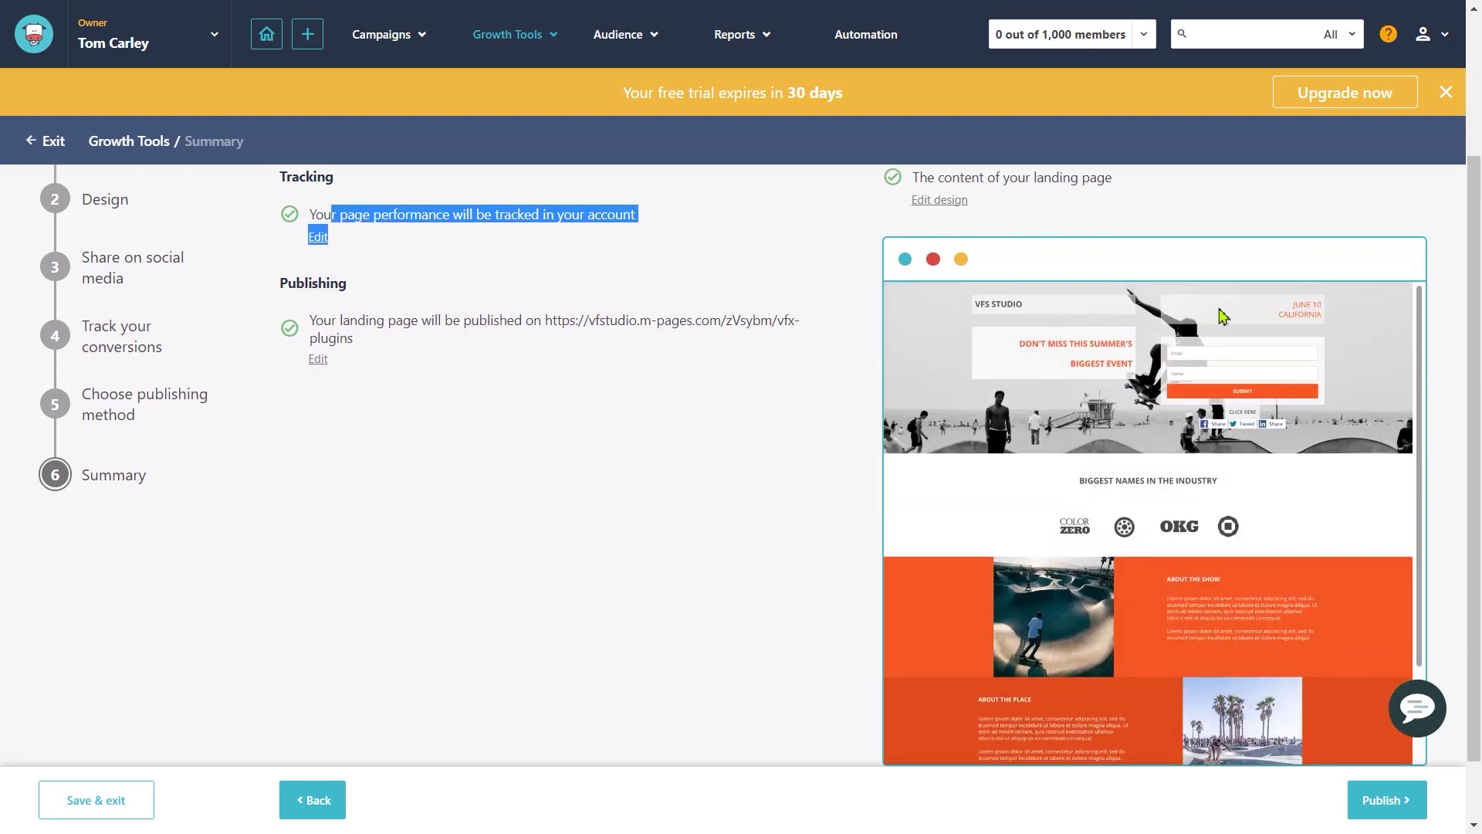
pyautogui.scroll(2, 867, 500)
pyautogui.click(480, 421)
pyautogui.scroll(-2, 745, 420)
pyautogui.scroll(2, 791, 592)
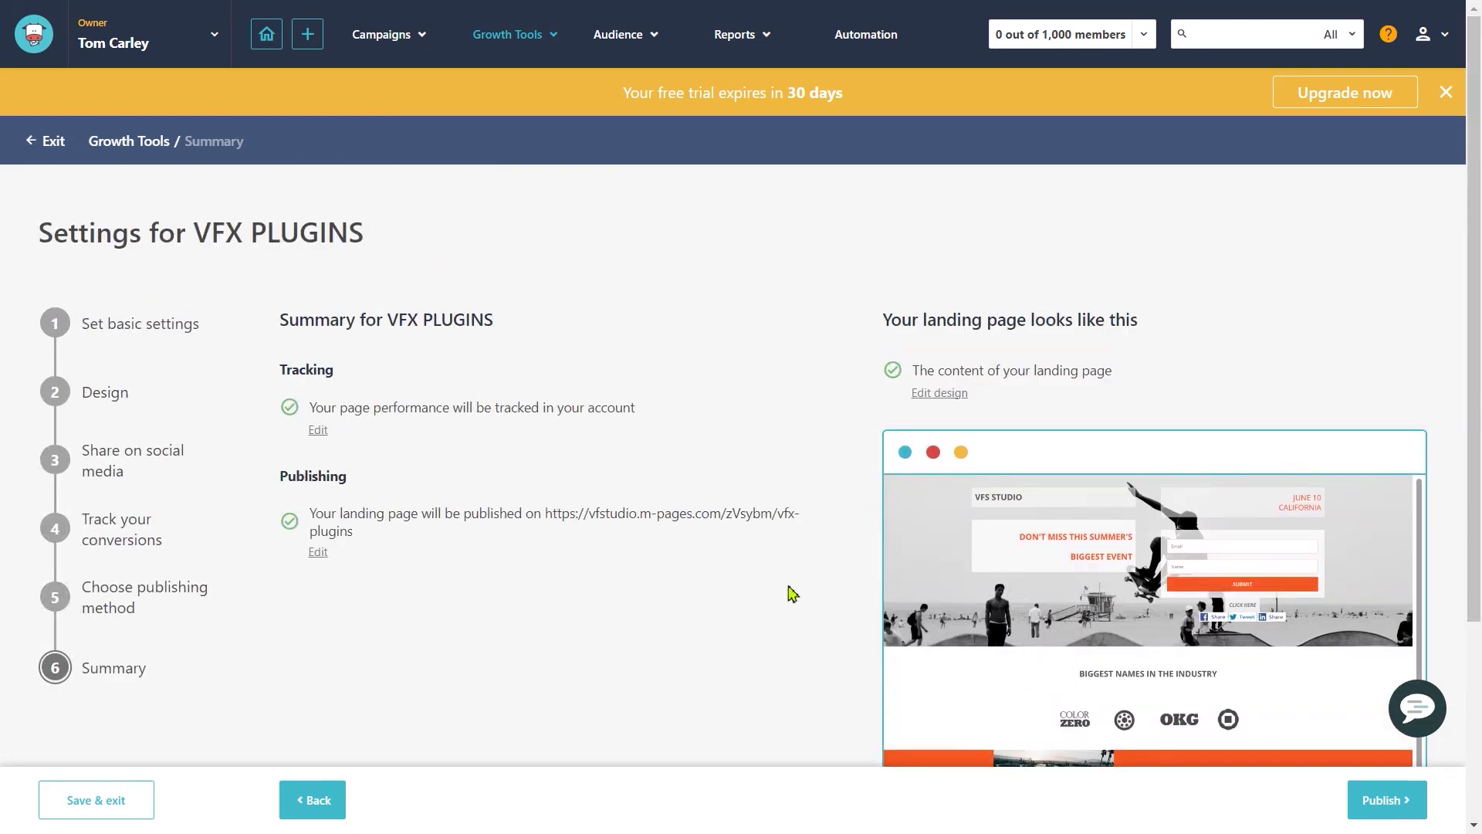
pyautogui.moveTo(546, 511); pyautogui.dragTo(354, 533)
pyautogui.click(721, 454)
pyautogui.scroll(-3, 849, 453)
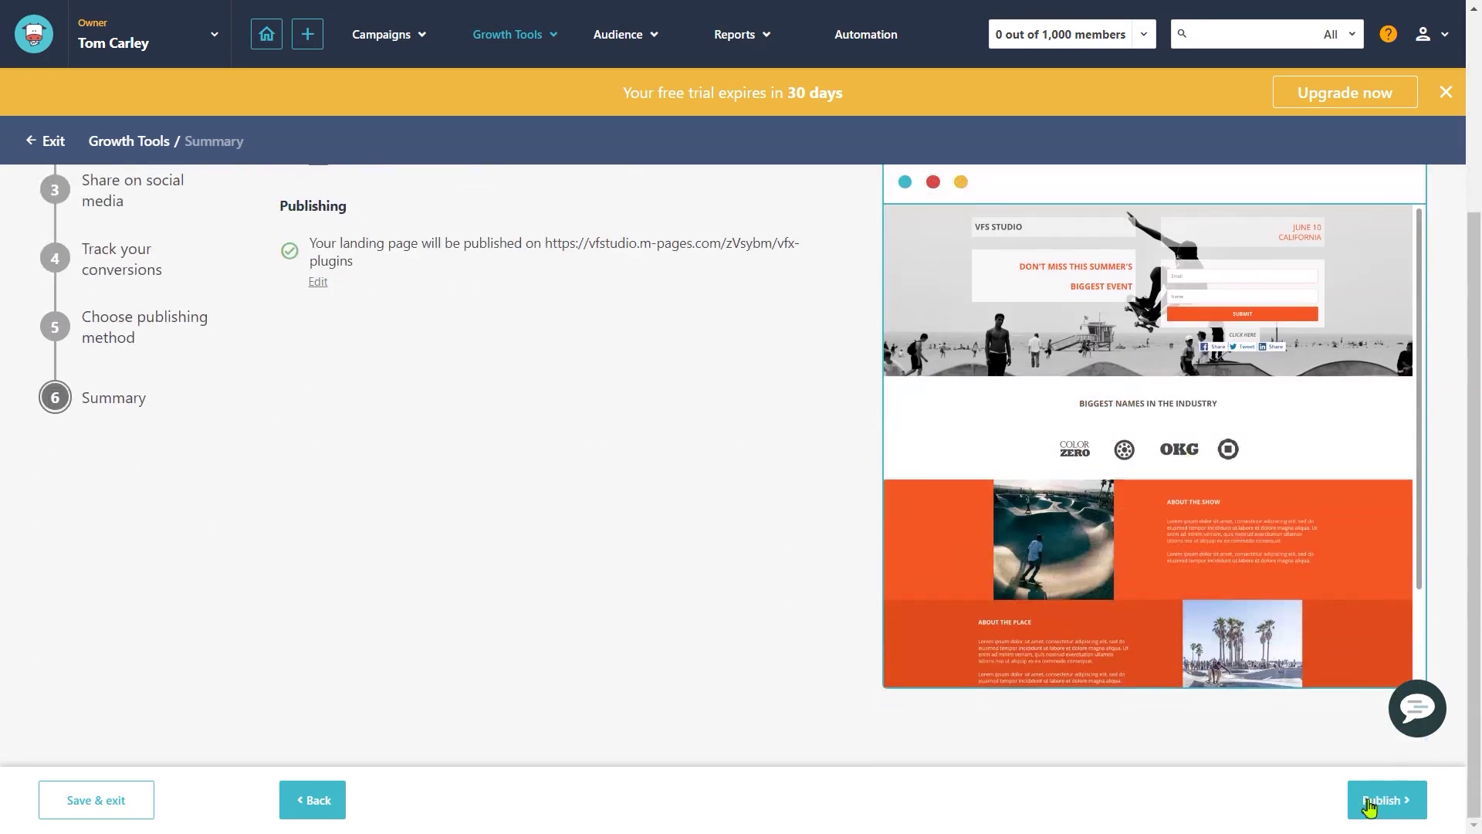
pyautogui.scroll(3, 1366, 776)
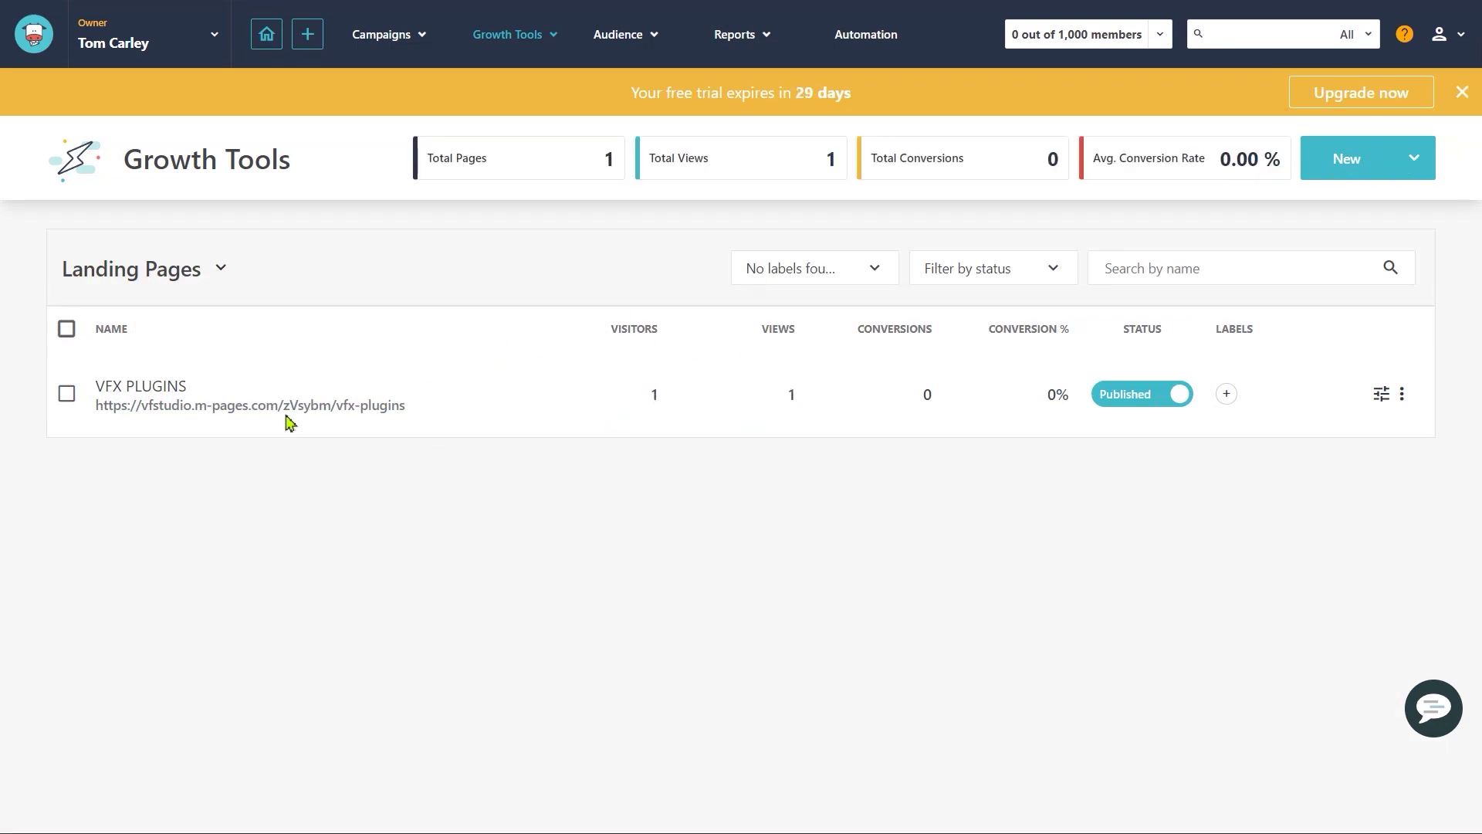
pyautogui.moveTo(96, 407); pyautogui.dragTo(404, 406)
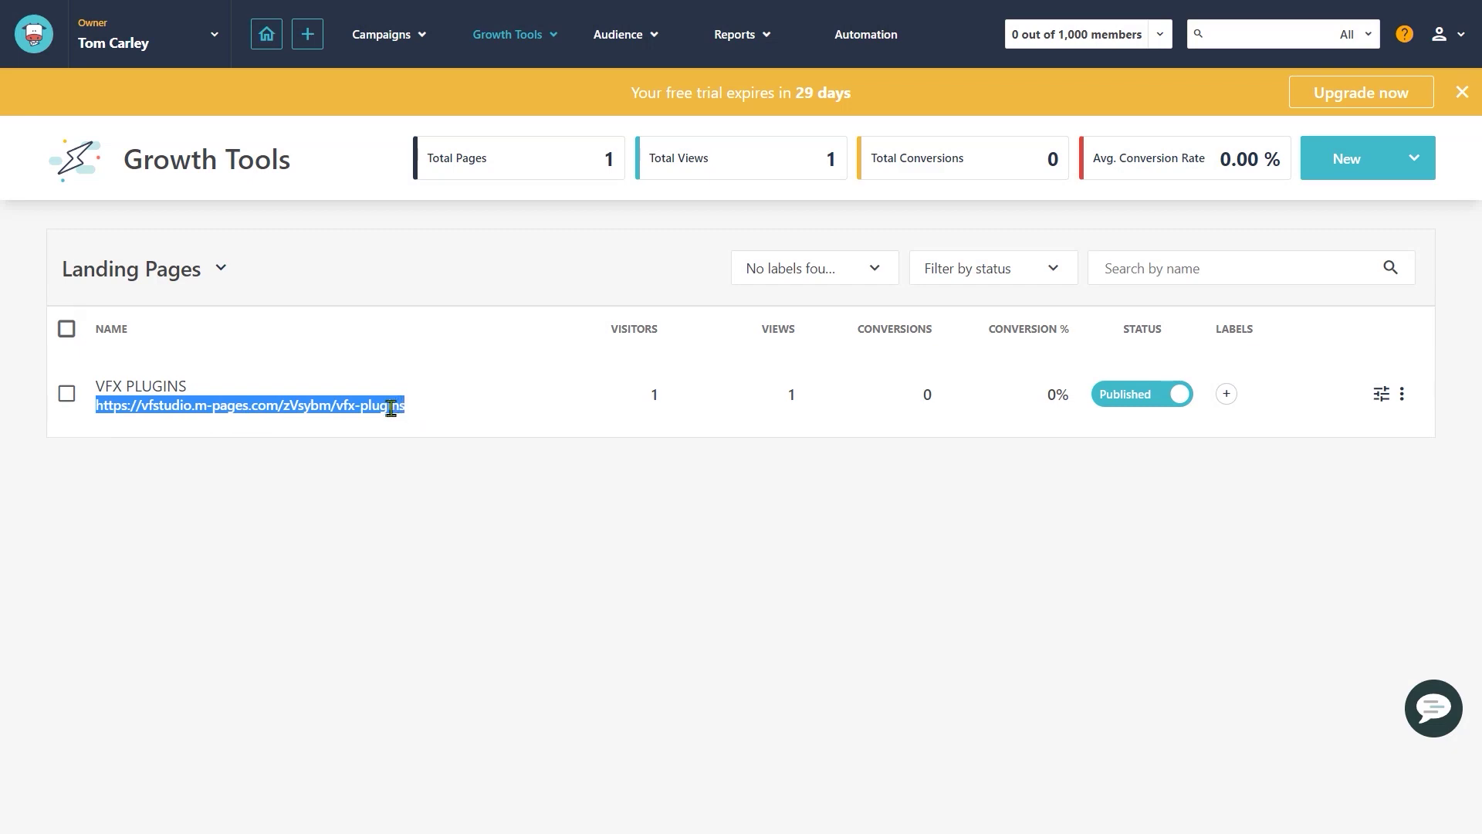
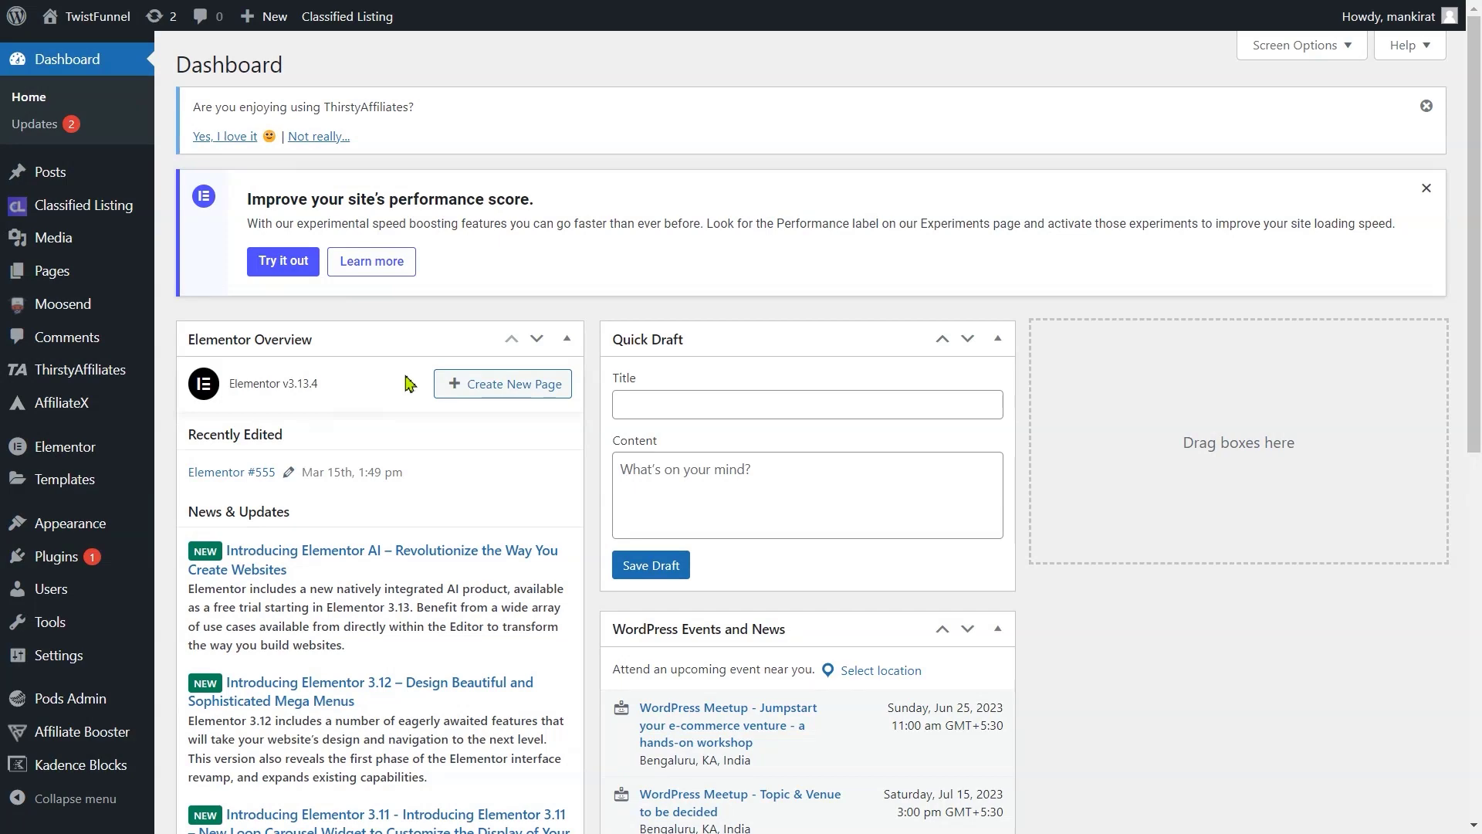
# Step: Search the WordPress plugins for Moosend to confirm both Moosend plugins are active
pyautogui.click(66, 562)
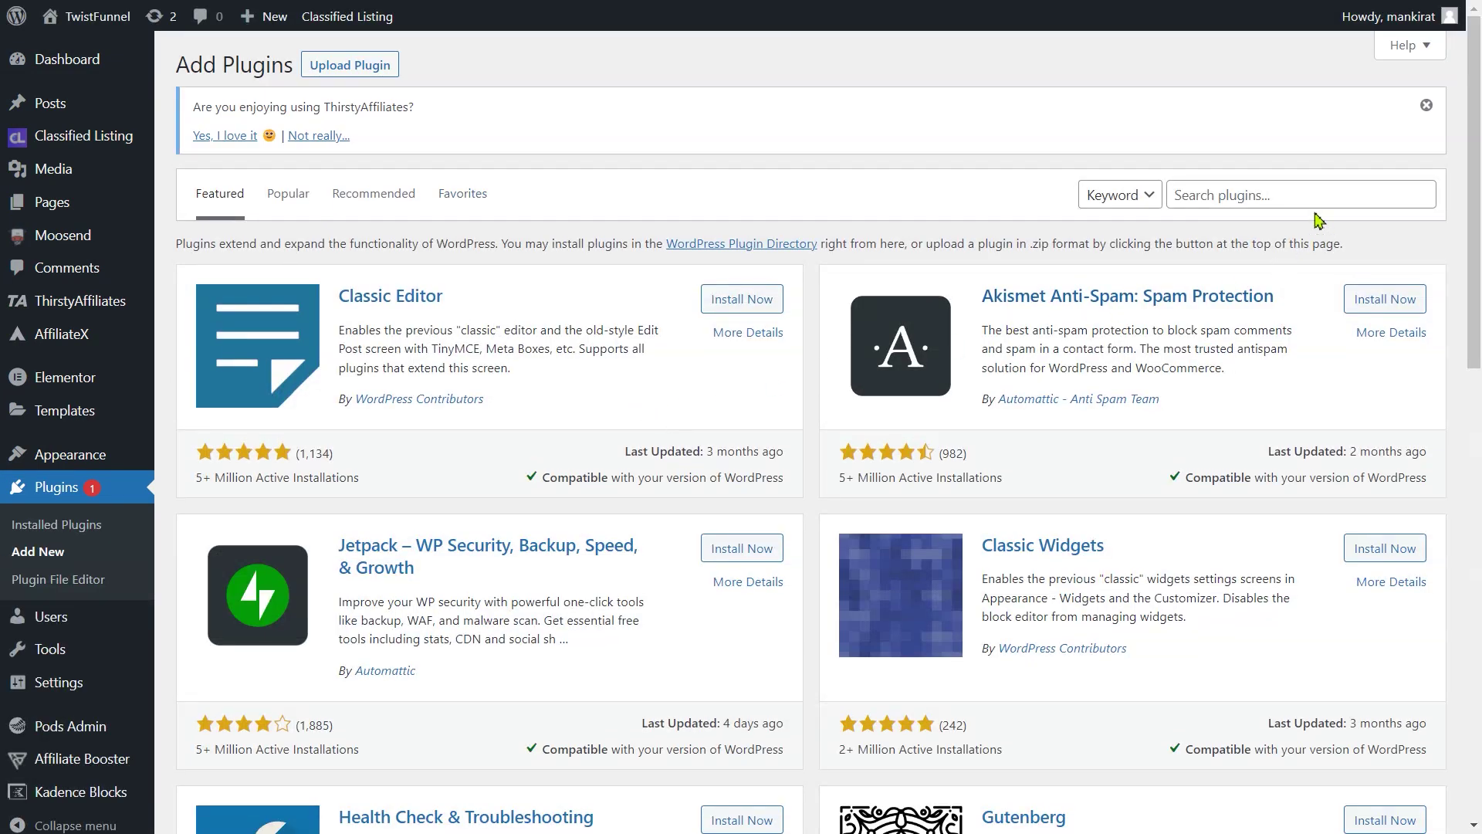
pyautogui.click(1261, 199)
pyautogui.write('Moosend')
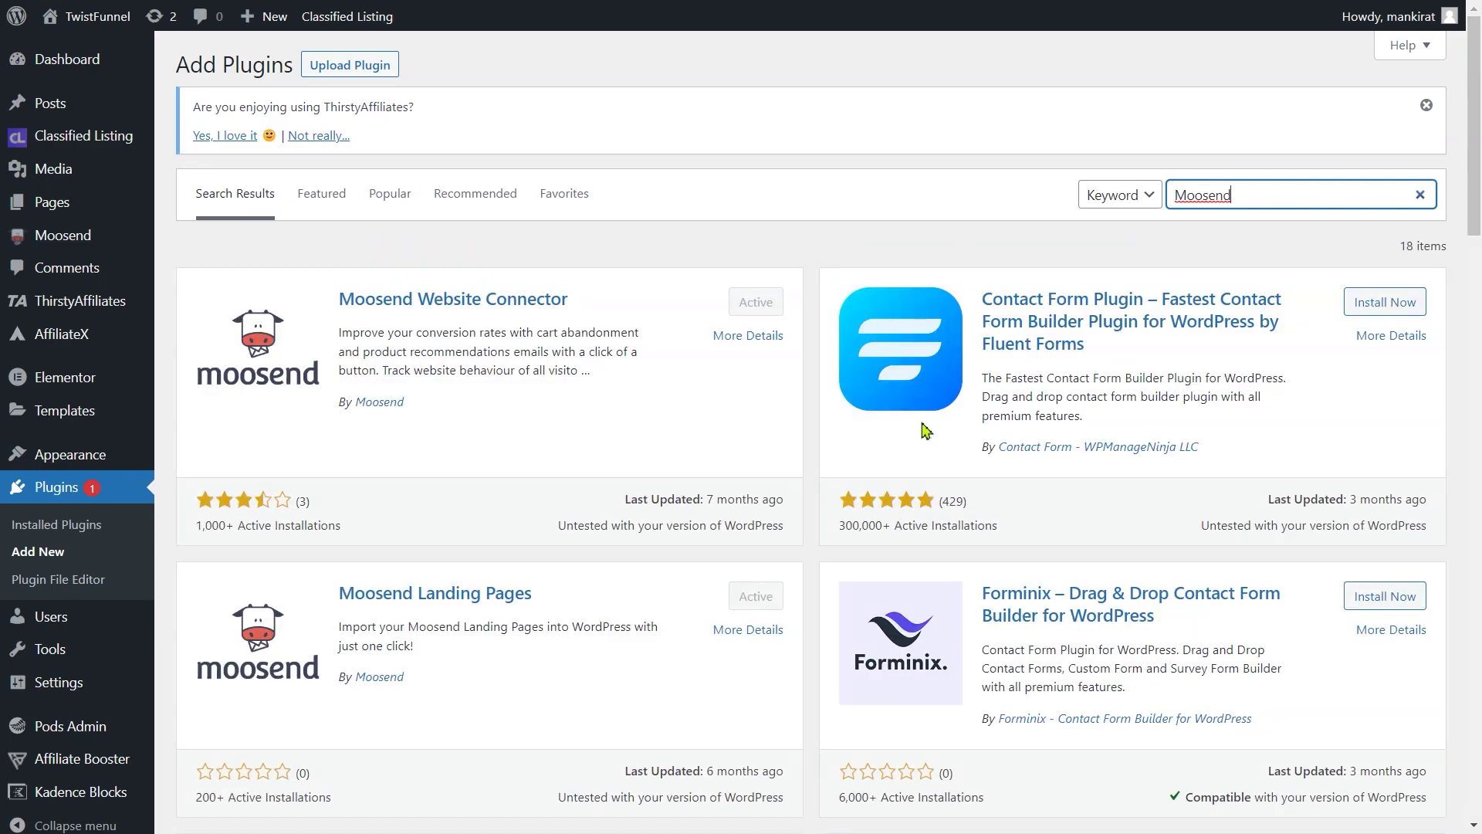
pyautogui.scroll(-3, 497, 439)
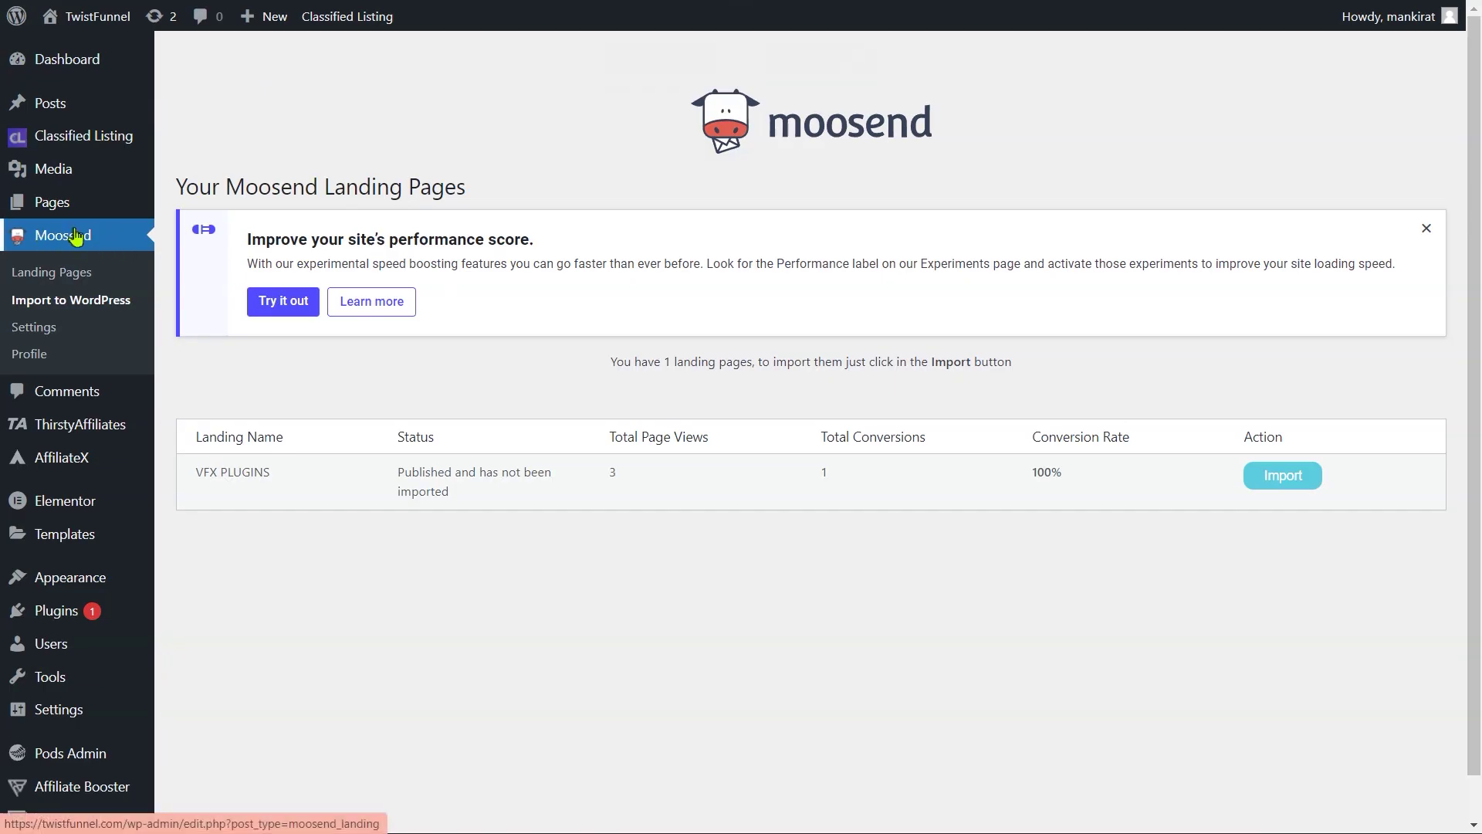
# Step: Import the VFX PLUGINS landing page, publish it at /l/vfx-plugins/, and view it live
pyautogui.click(73, 305)
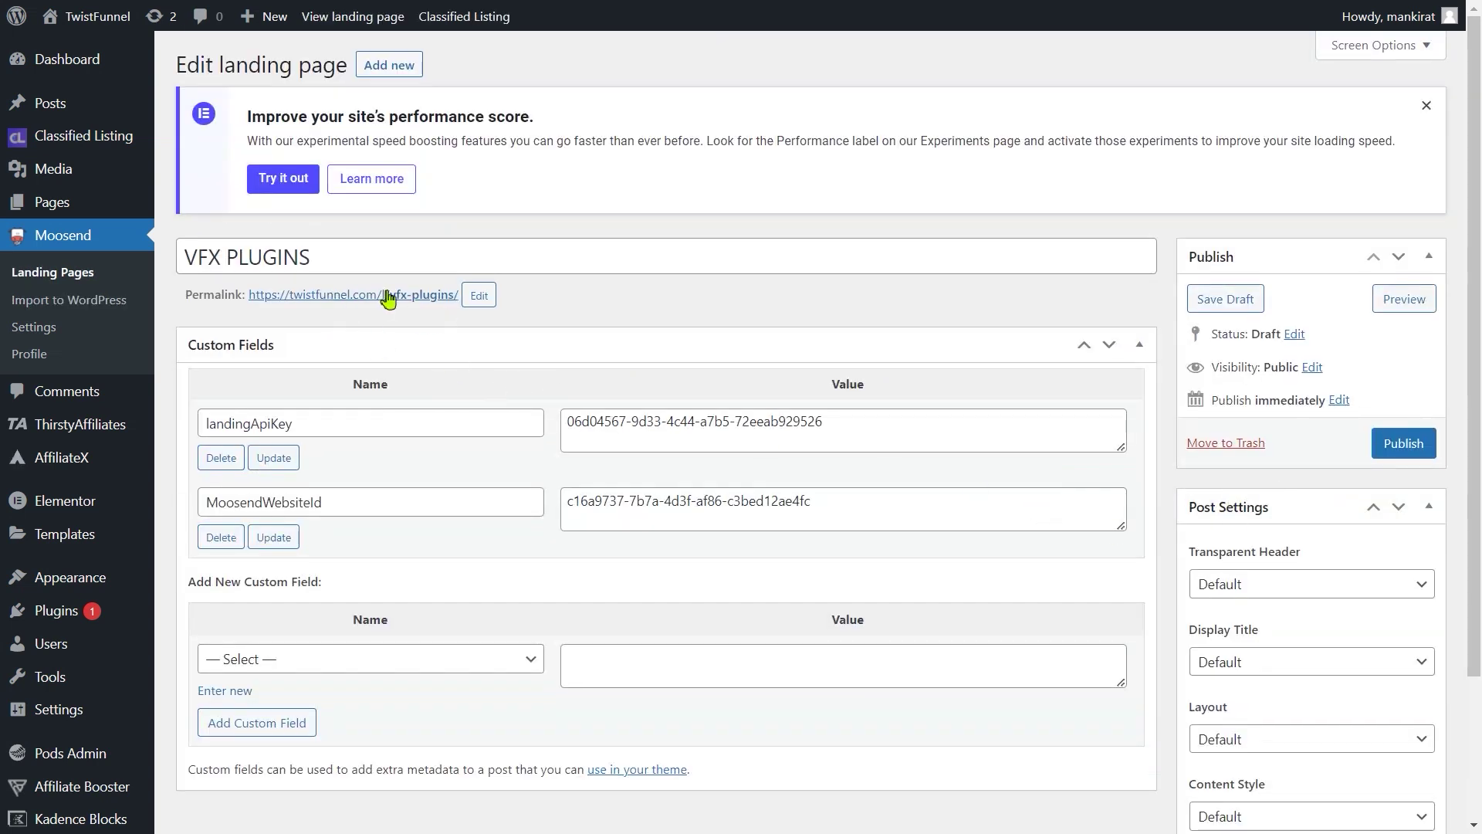
pyautogui.click(485, 306)
pyautogui.click(613, 298)
pyautogui.scroll(-3, 618, 433)
pyautogui.scroll(2, 435, 291)
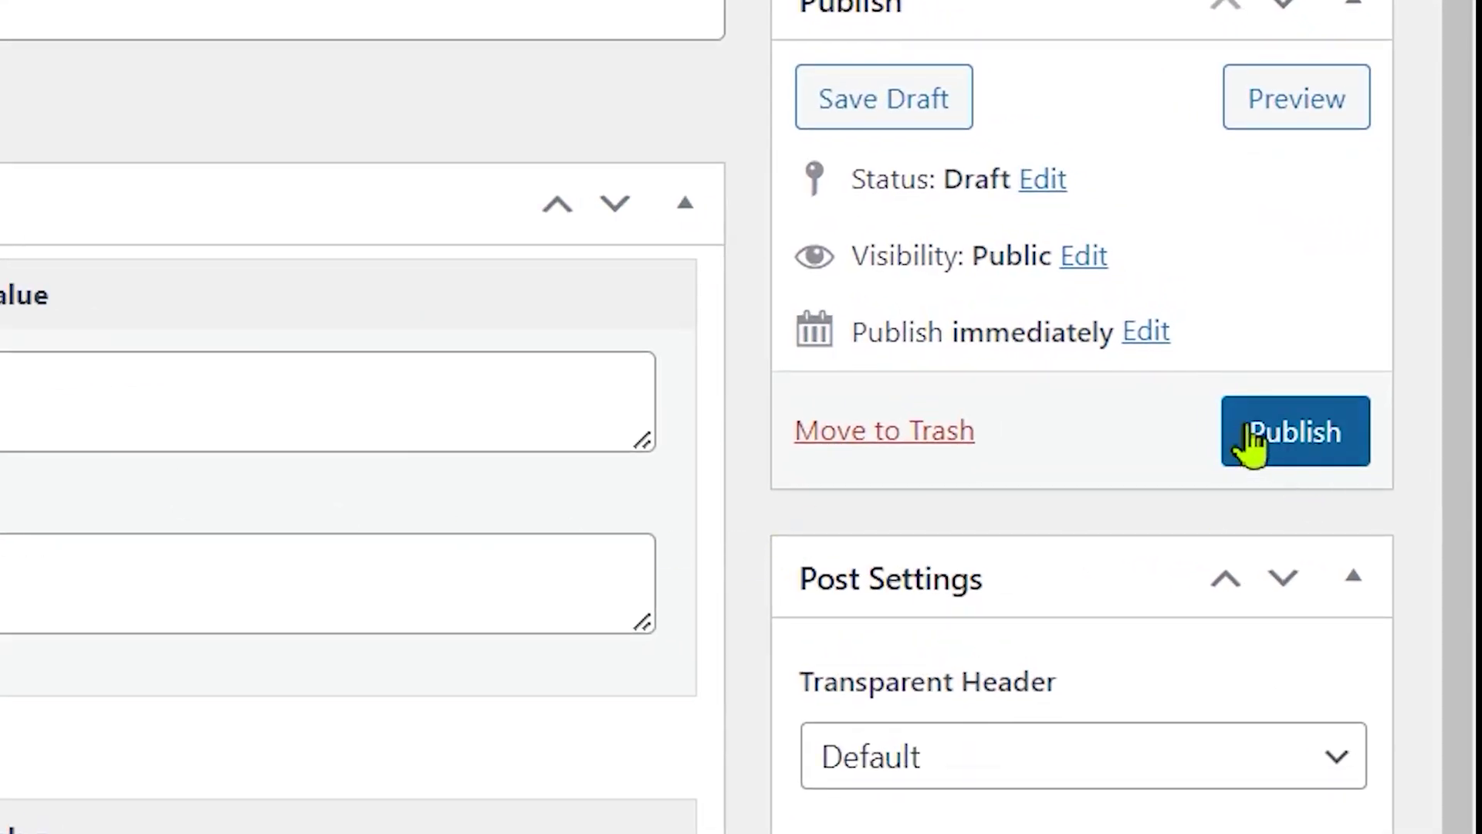
pyautogui.click(1303, 442)
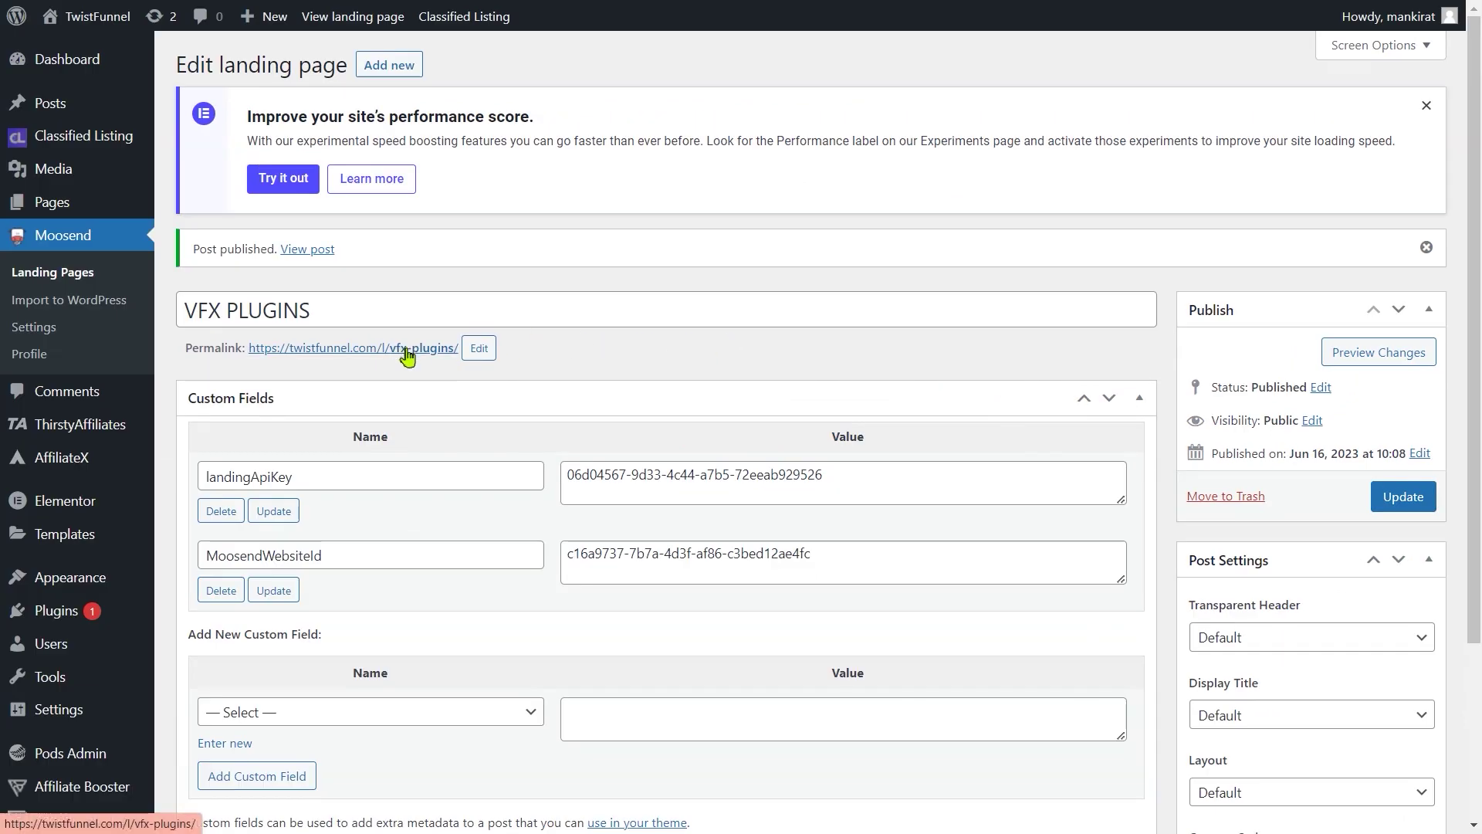
pyautogui.click(407, 353)
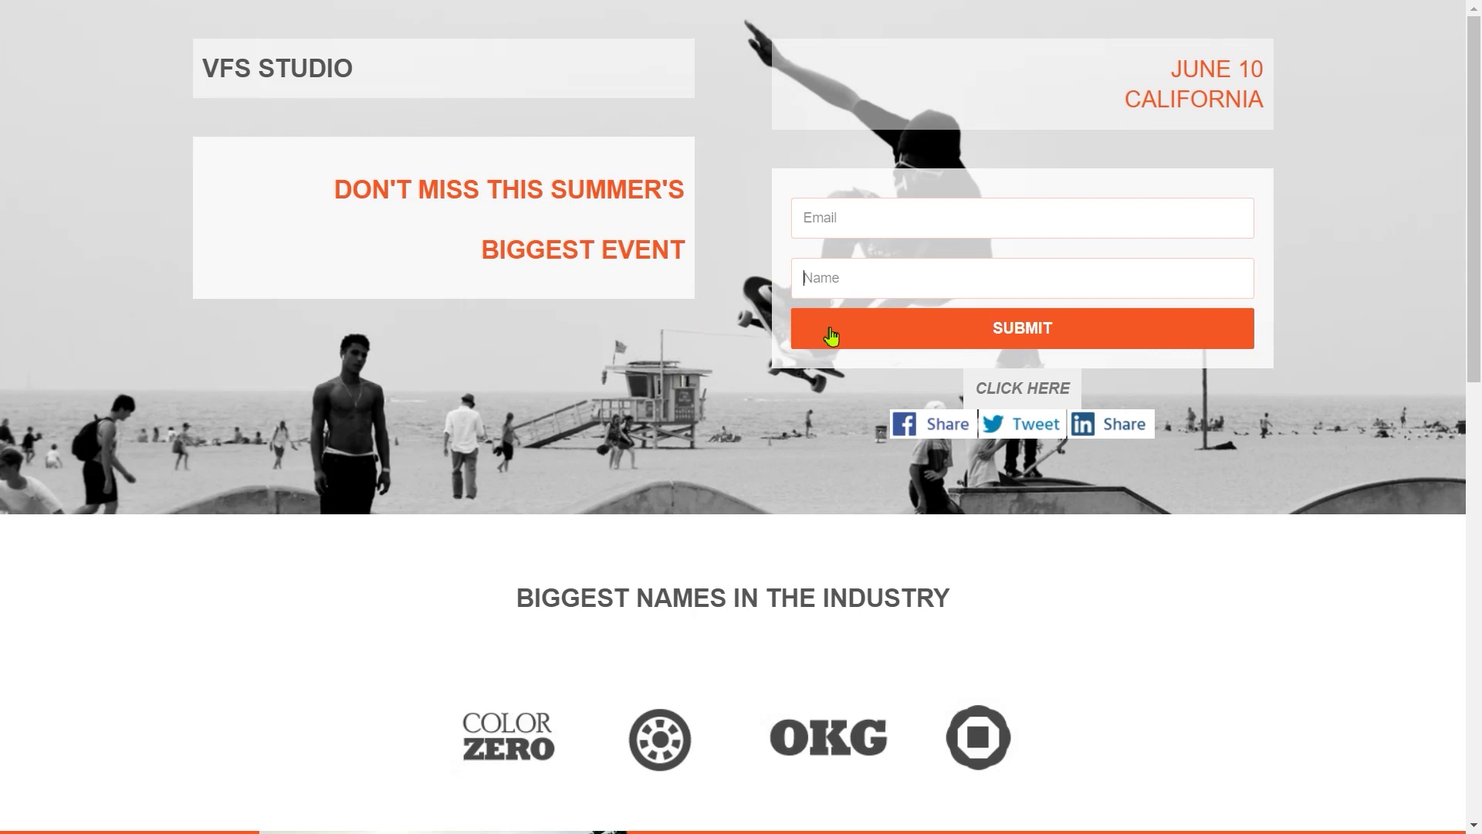
# Step: Submit the signup form with a test subscriber's name and Gmail address, and check the success message
pyautogui.click(859, 286)
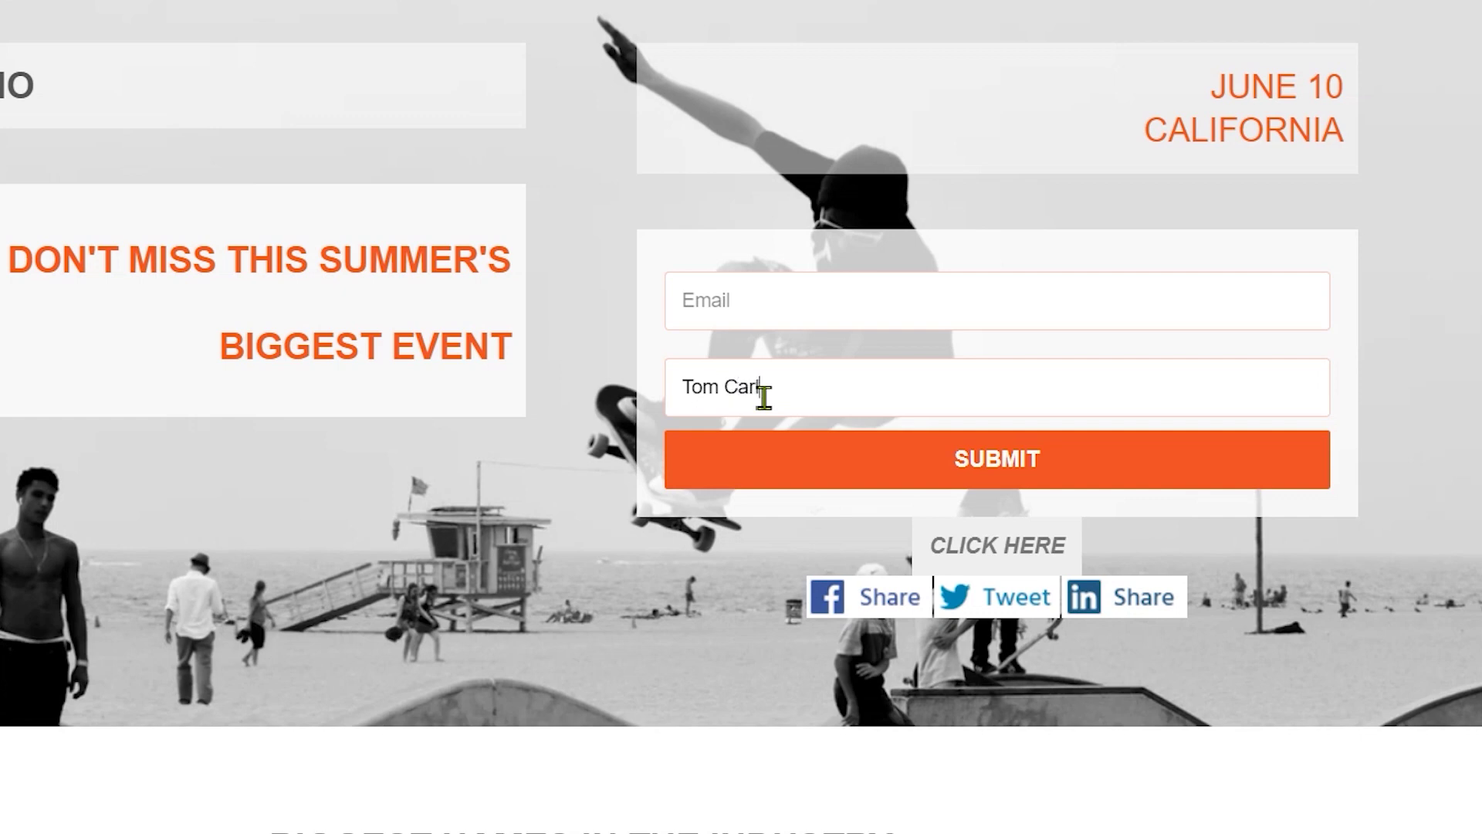
pyautogui.click(759, 322)
pyautogui.write('@gmail.com')
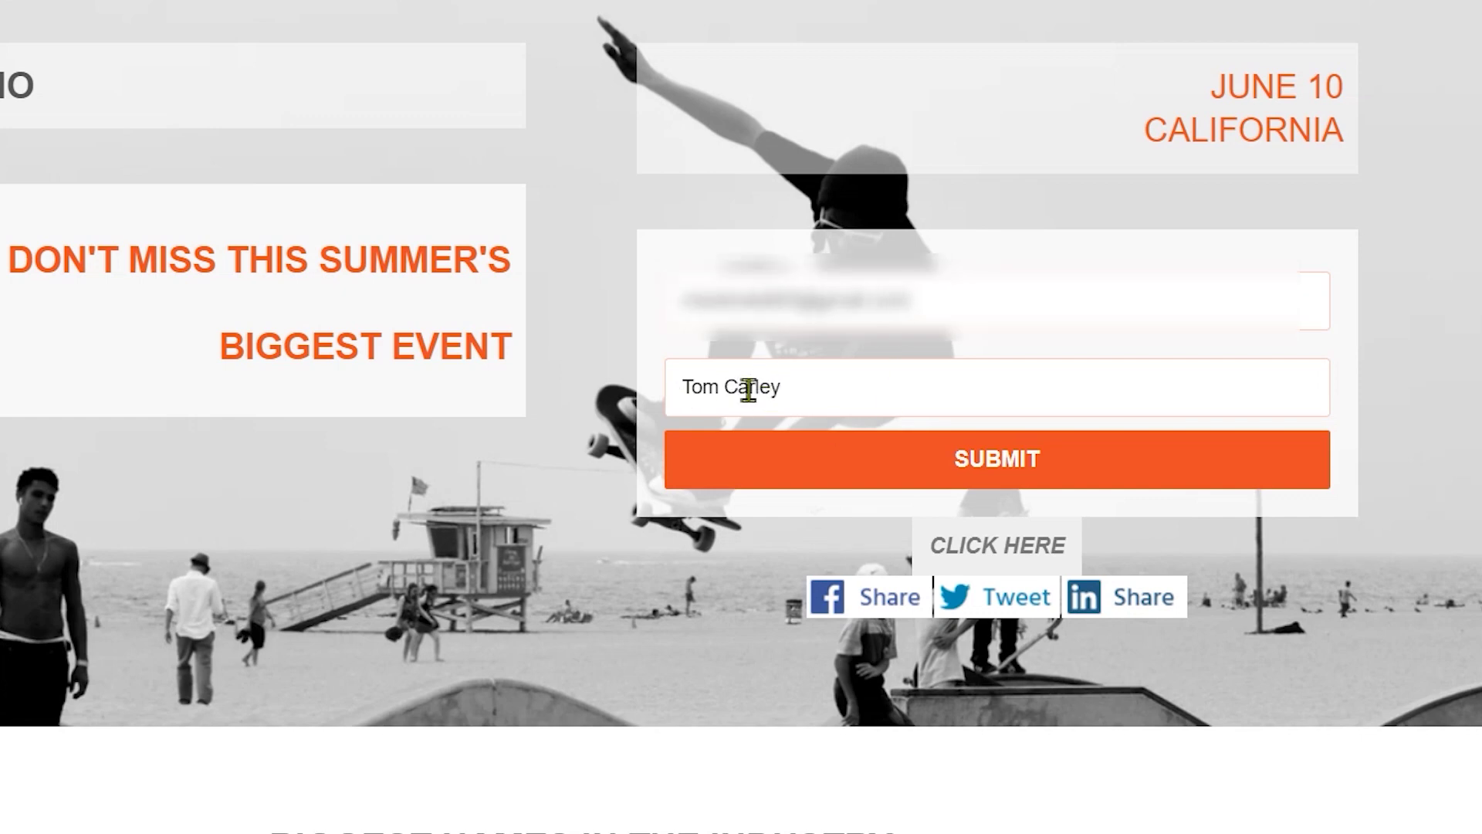
pyautogui.click(965, 462)
pyautogui.moveTo(683, 277); pyautogui.dragTo(672, 298)
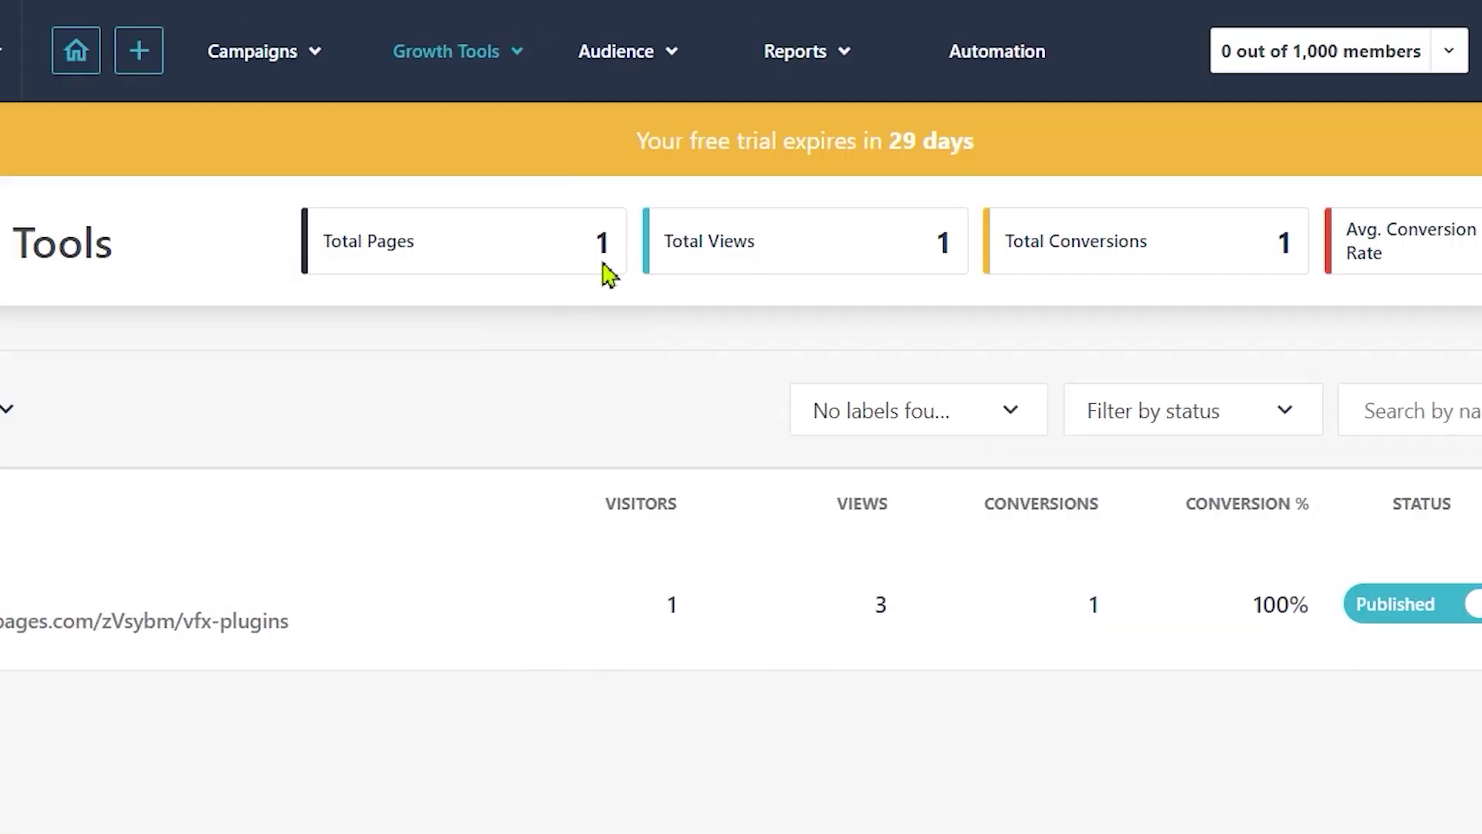
pyautogui.click(644, 65)
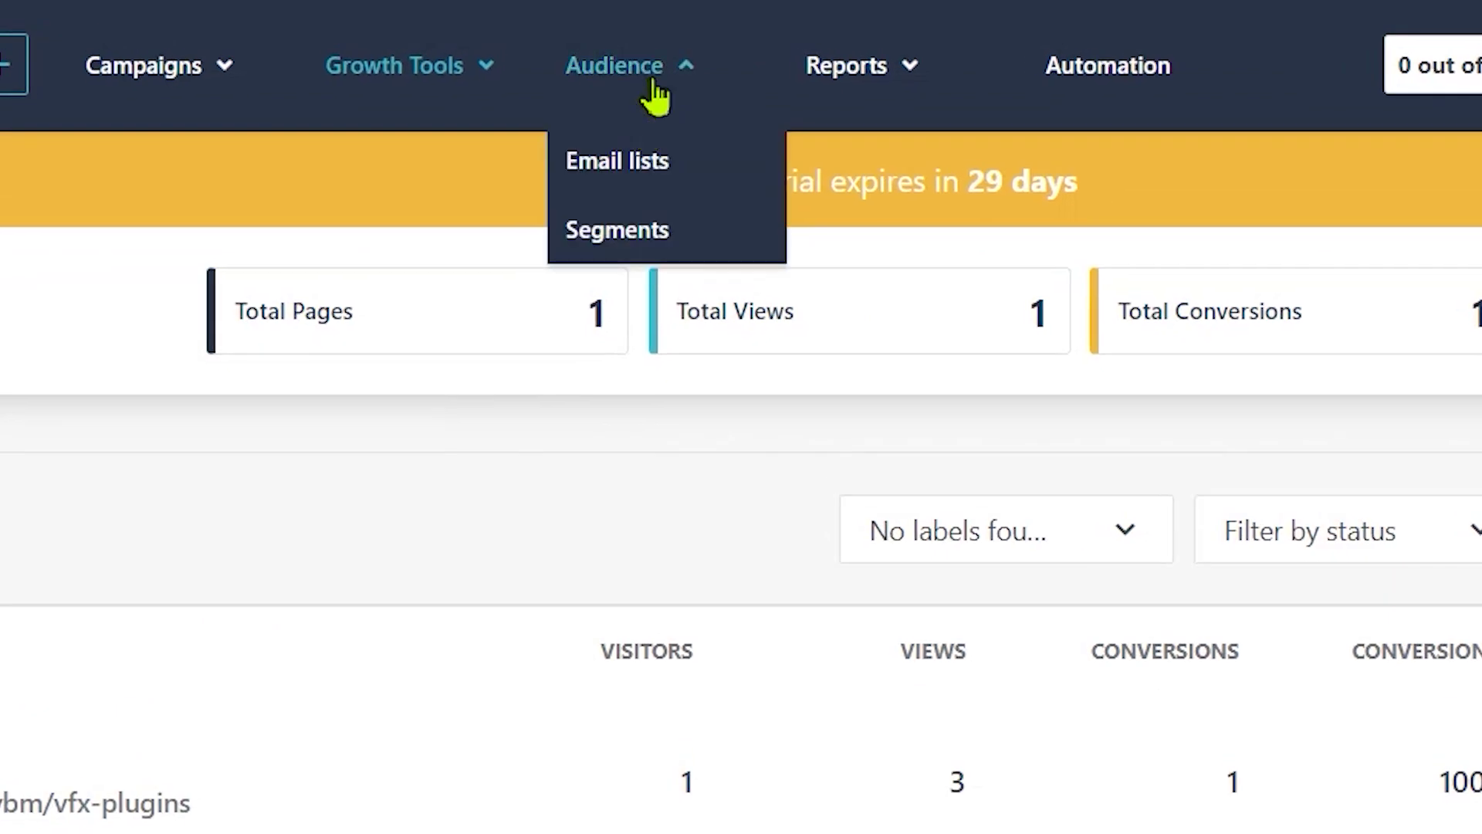
# Step: Sort email lists by active subscribers and check VFX Plugin Subscribers has one active member
pyautogui.click(629, 162)
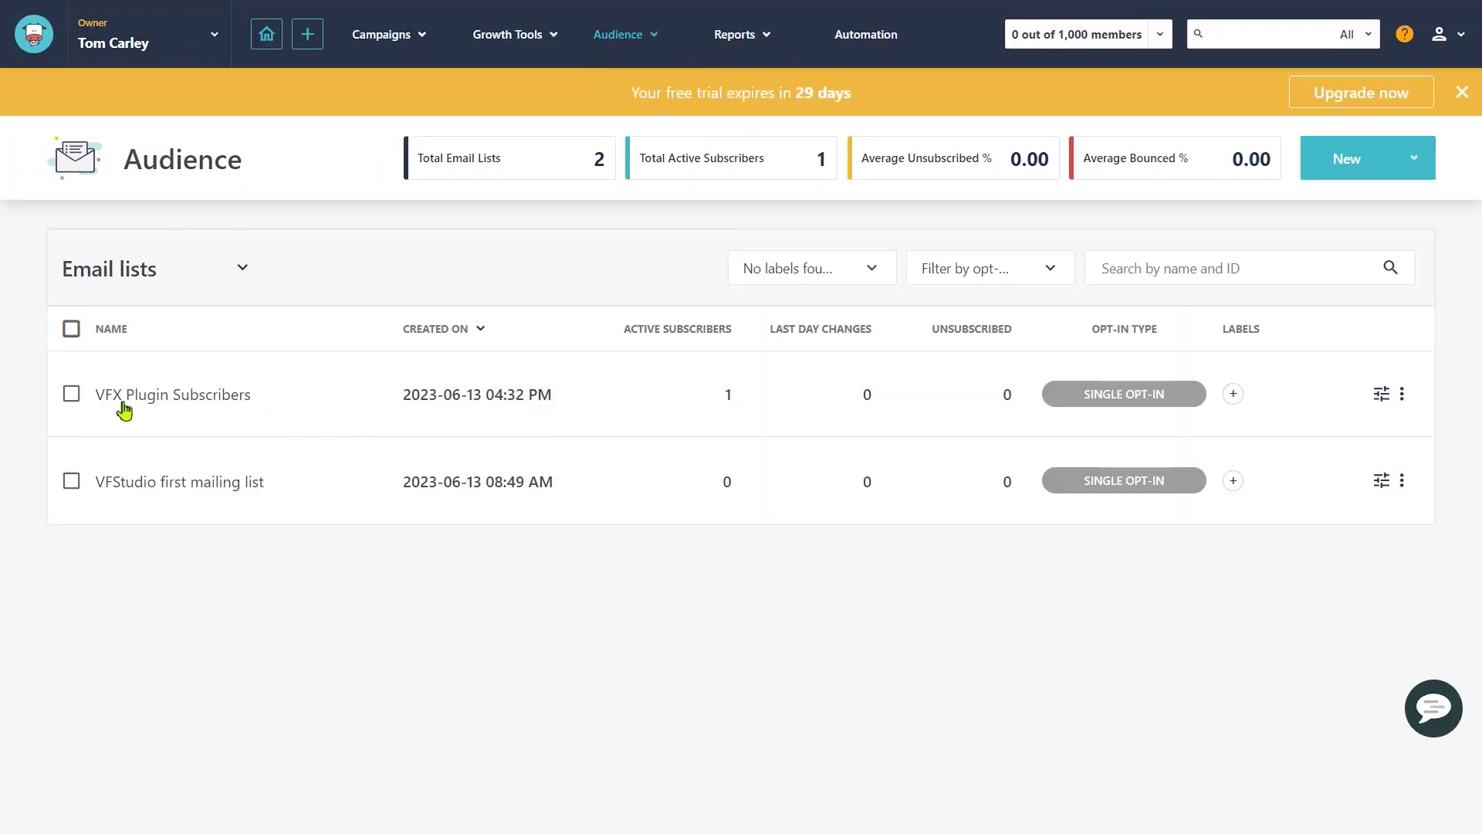
pyautogui.moveTo(630, 332); pyautogui.dragTo(705, 334)
pyautogui.click(705, 334)
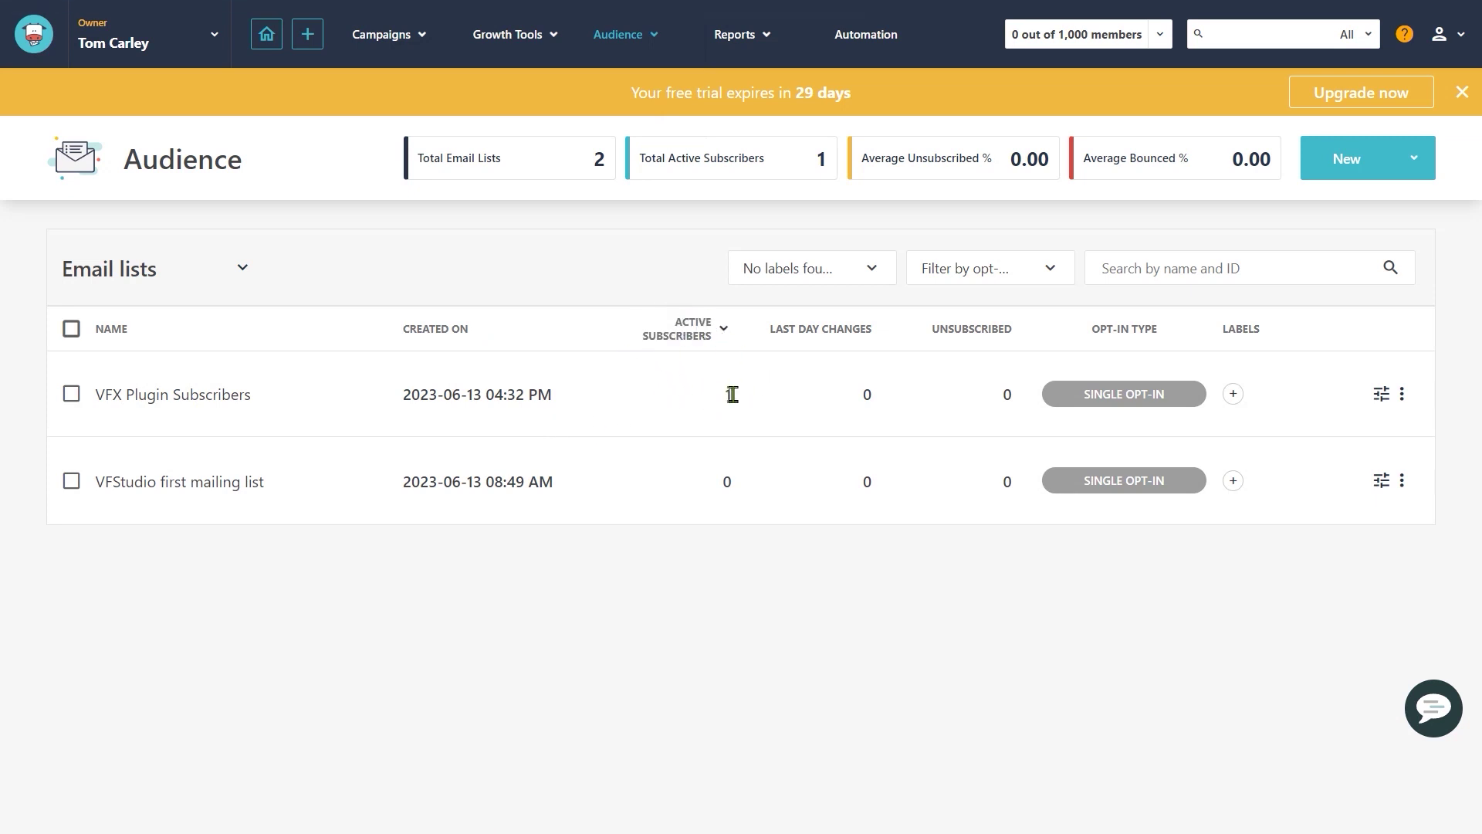
pyautogui.click(172, 401)
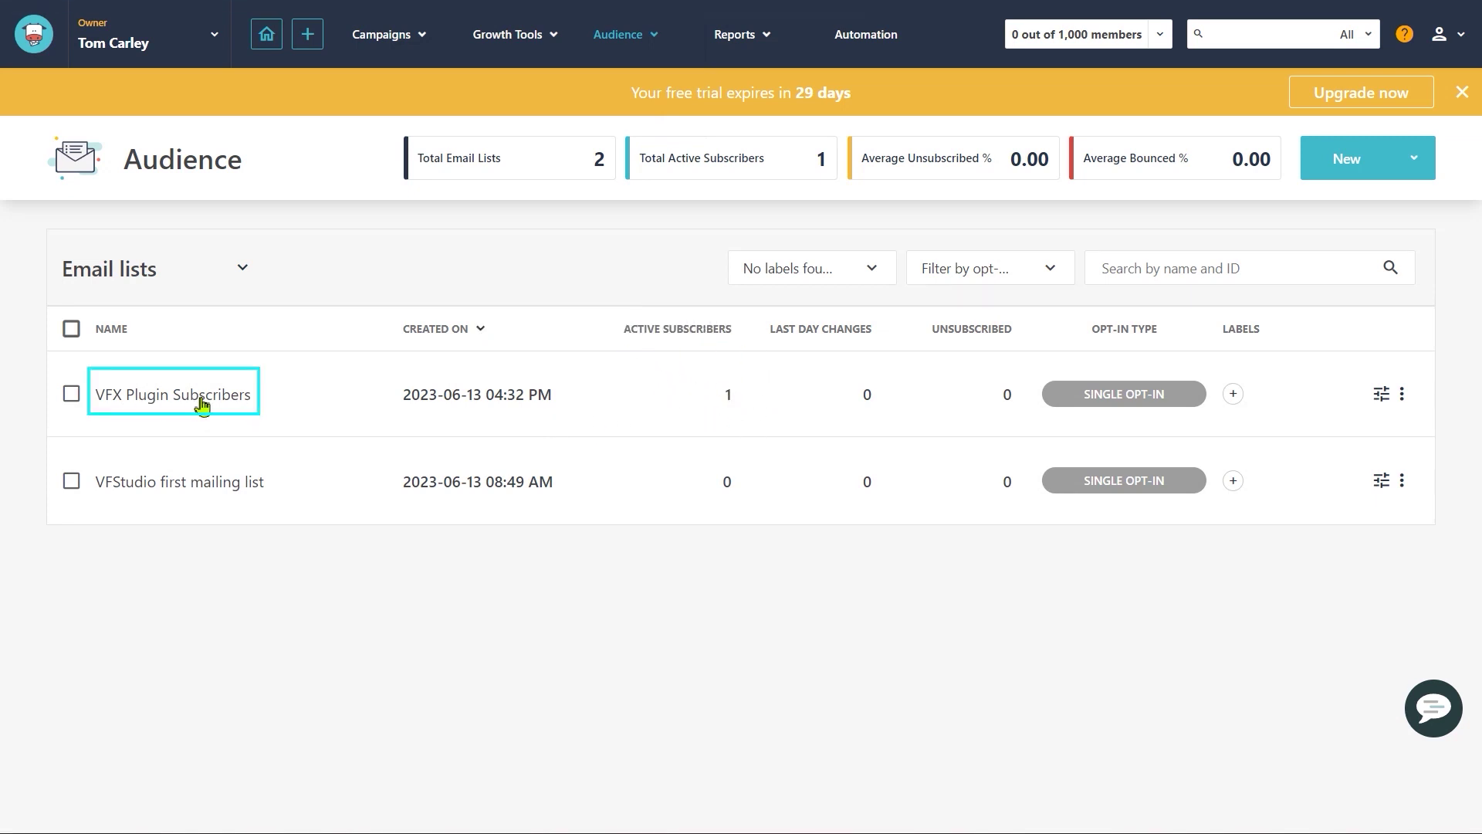
pyautogui.click(311, 480)
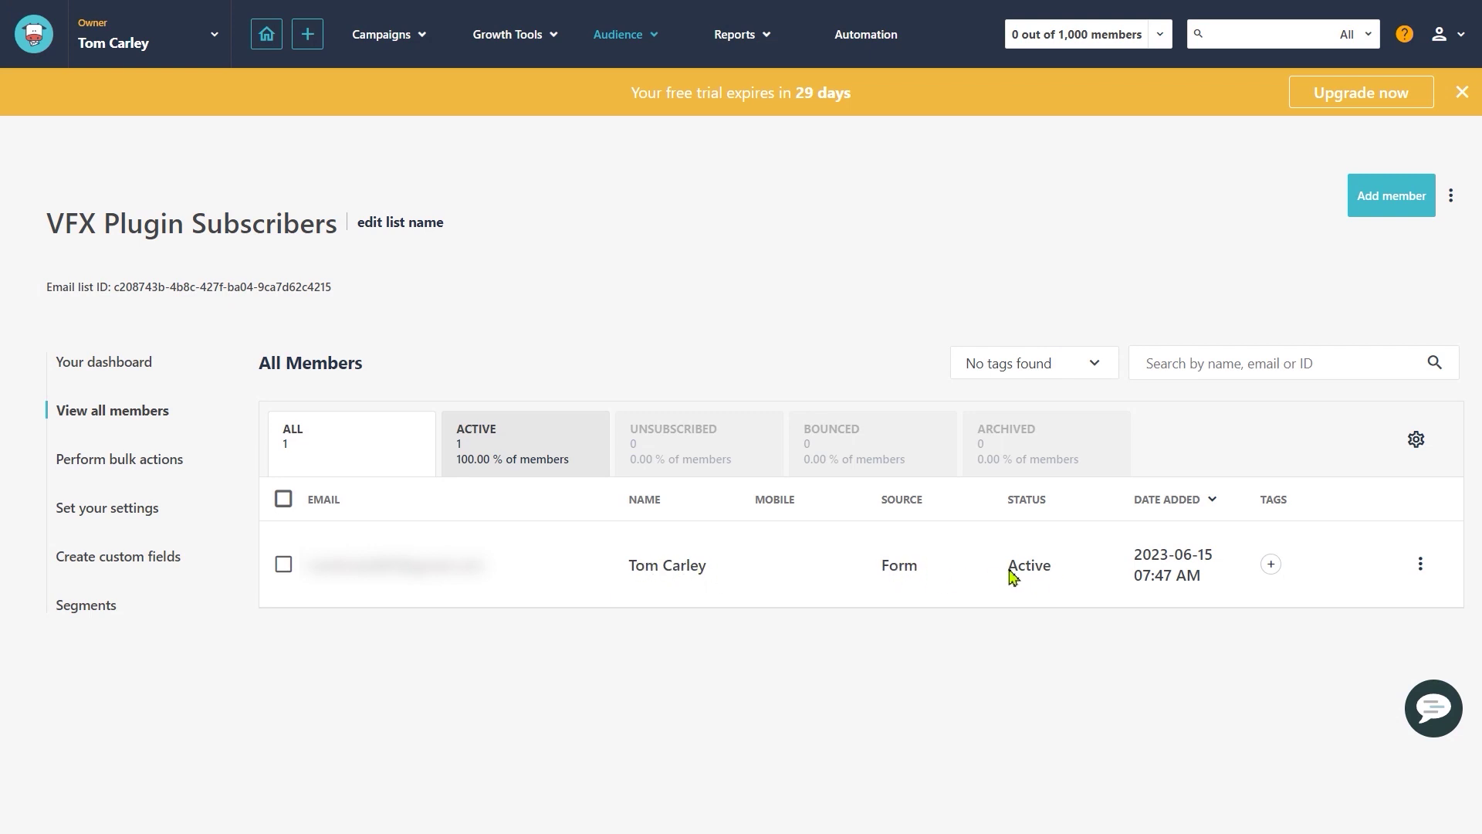
pyautogui.hotkey('alt', 'Left')
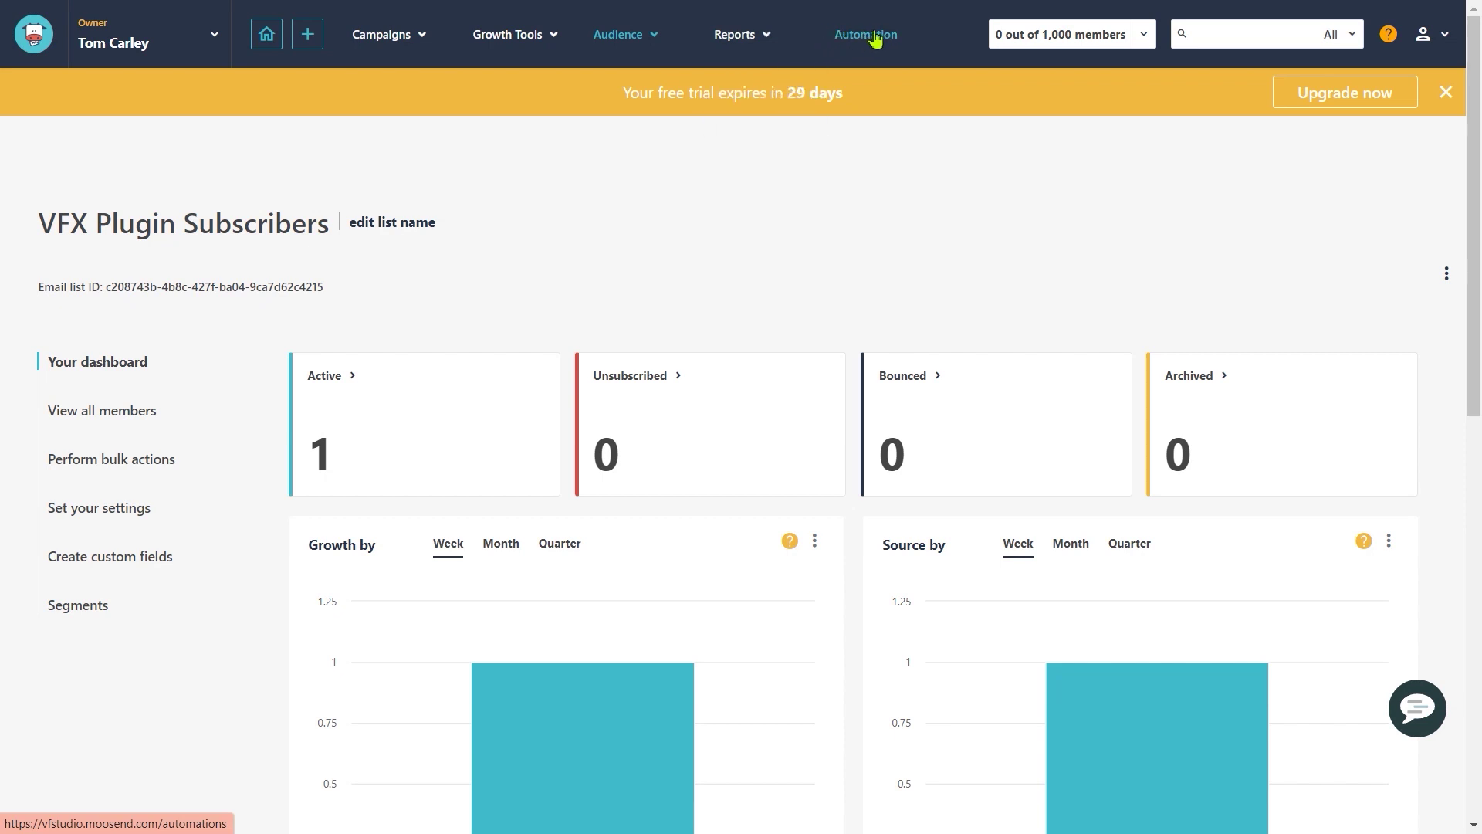
# Step: Create a new automation workflow from the Automations area
pyautogui.click(868, 39)
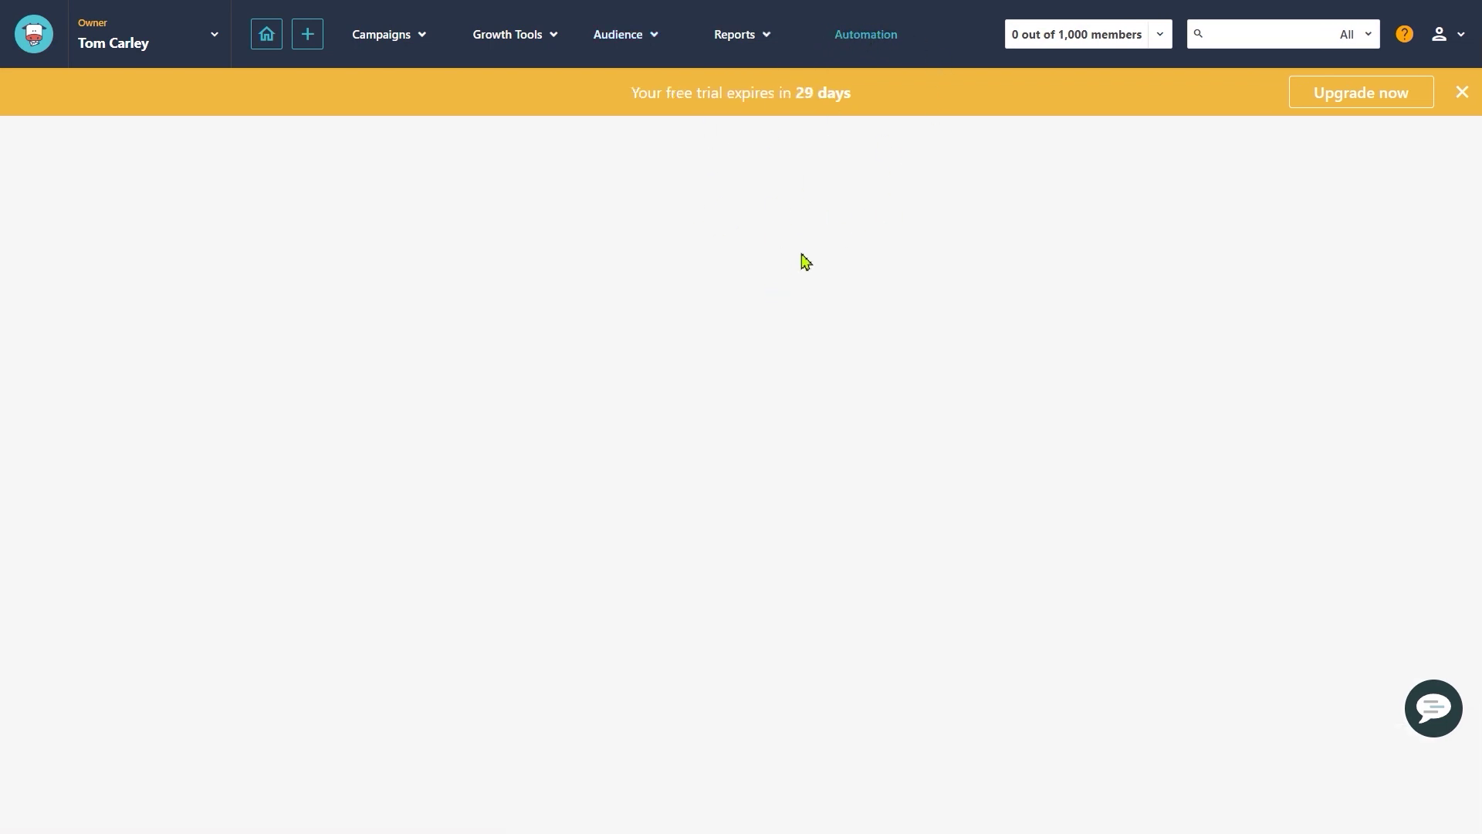
pyautogui.moveTo(333, 262); pyautogui.dragTo(487, 264)
pyautogui.click(197, 312)
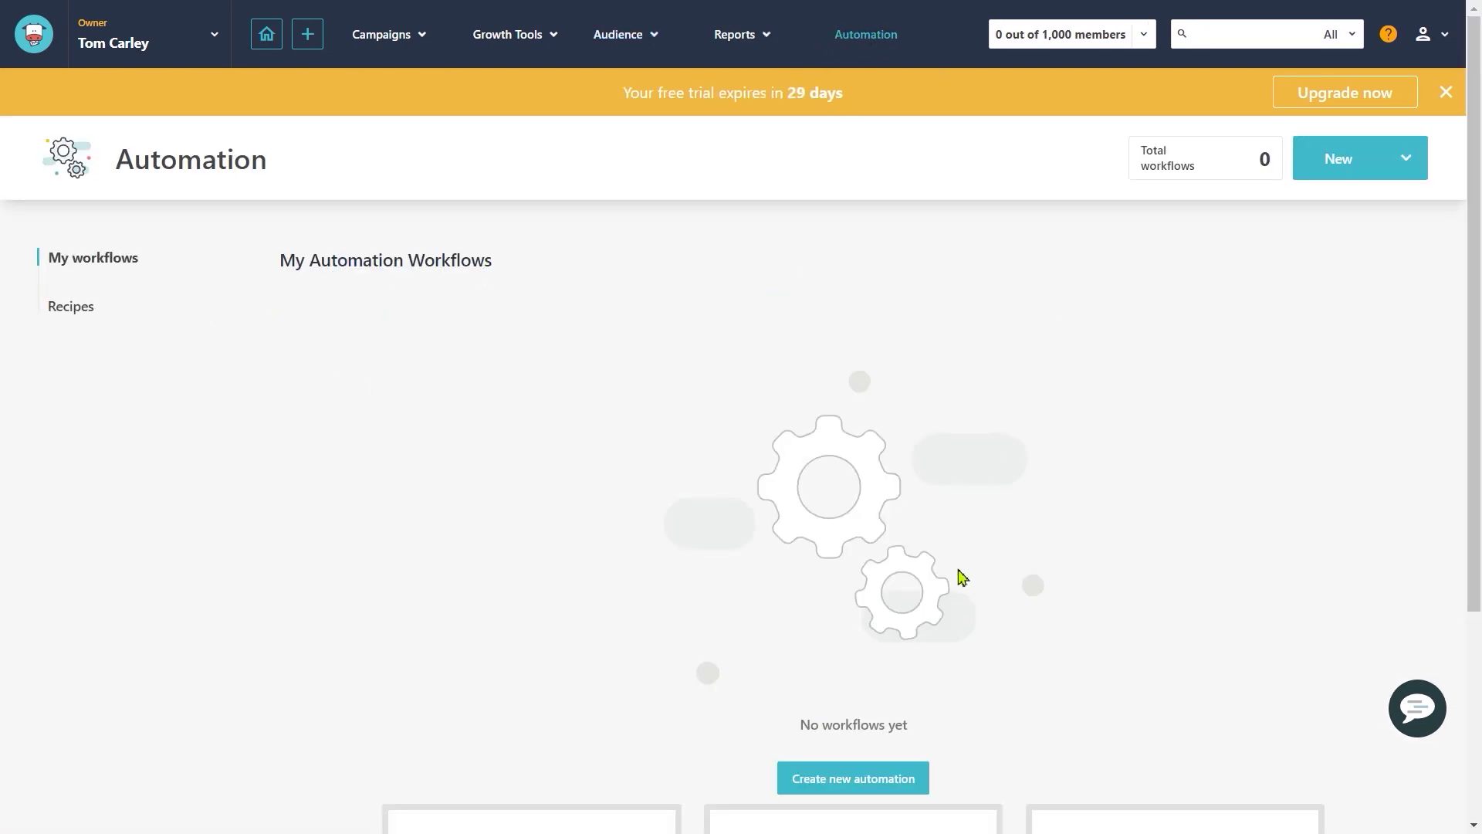
pyautogui.click(890, 780)
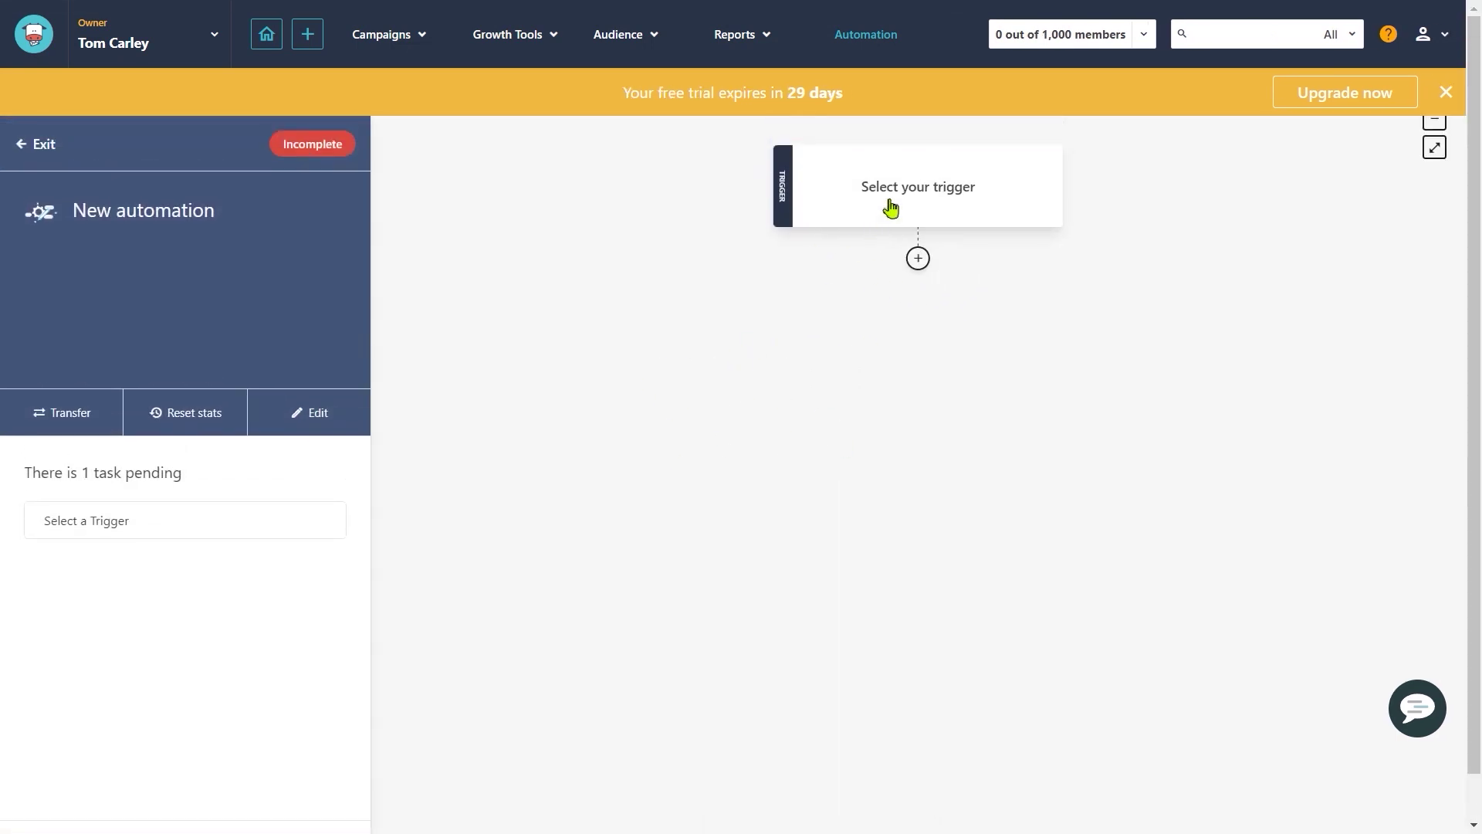
# Step: Set the trigger to 'When someone subscribes to a specific list' with VFX Plugin Subscribers, and save
pyautogui.moveTo(898, 258); pyautogui.dragTo(845, 223)
pyautogui.click(845, 222)
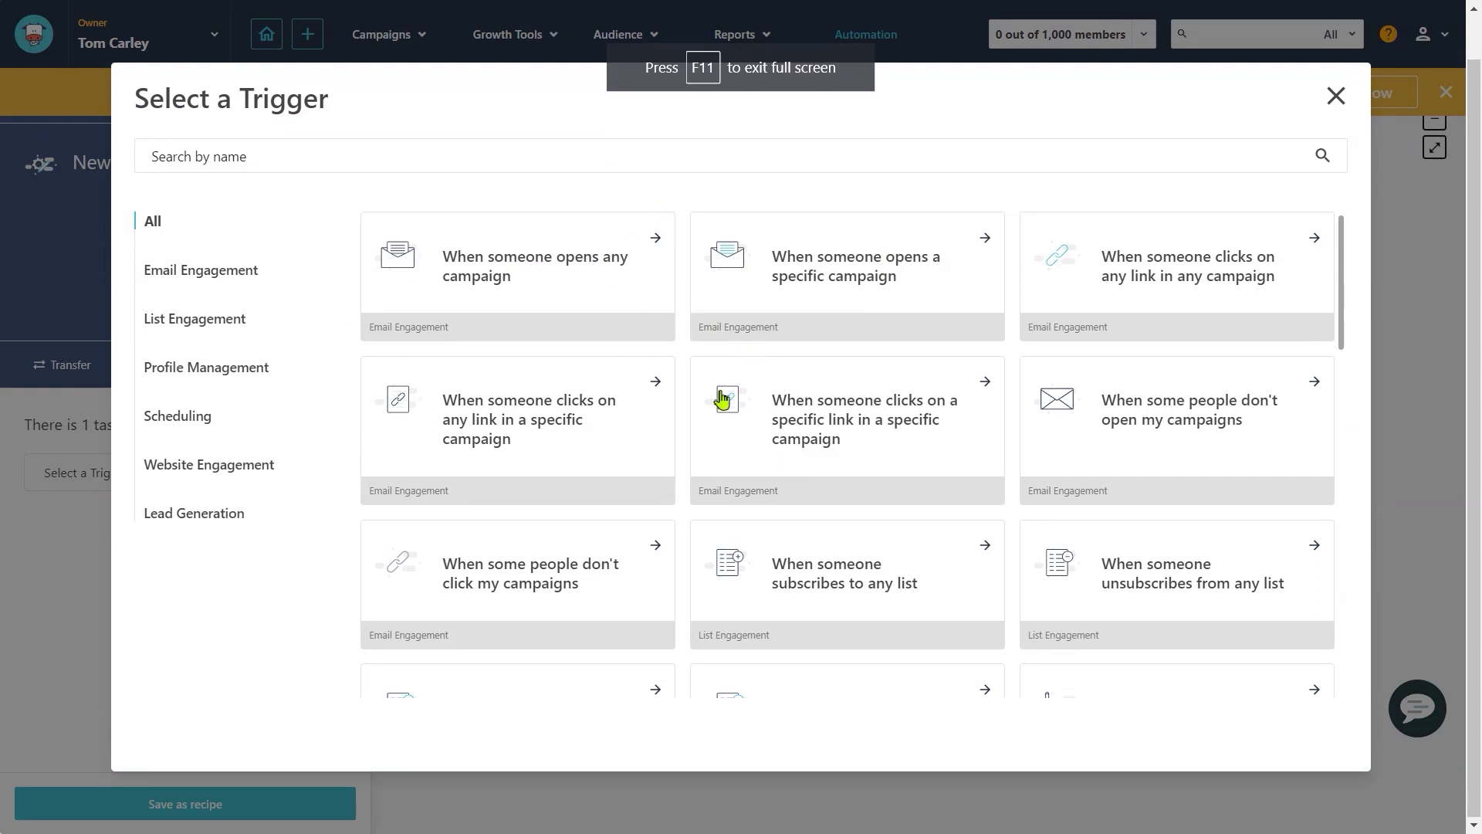
pyautogui.scroll(-1, 868, 441)
pyautogui.scroll(-1, 868, 441)
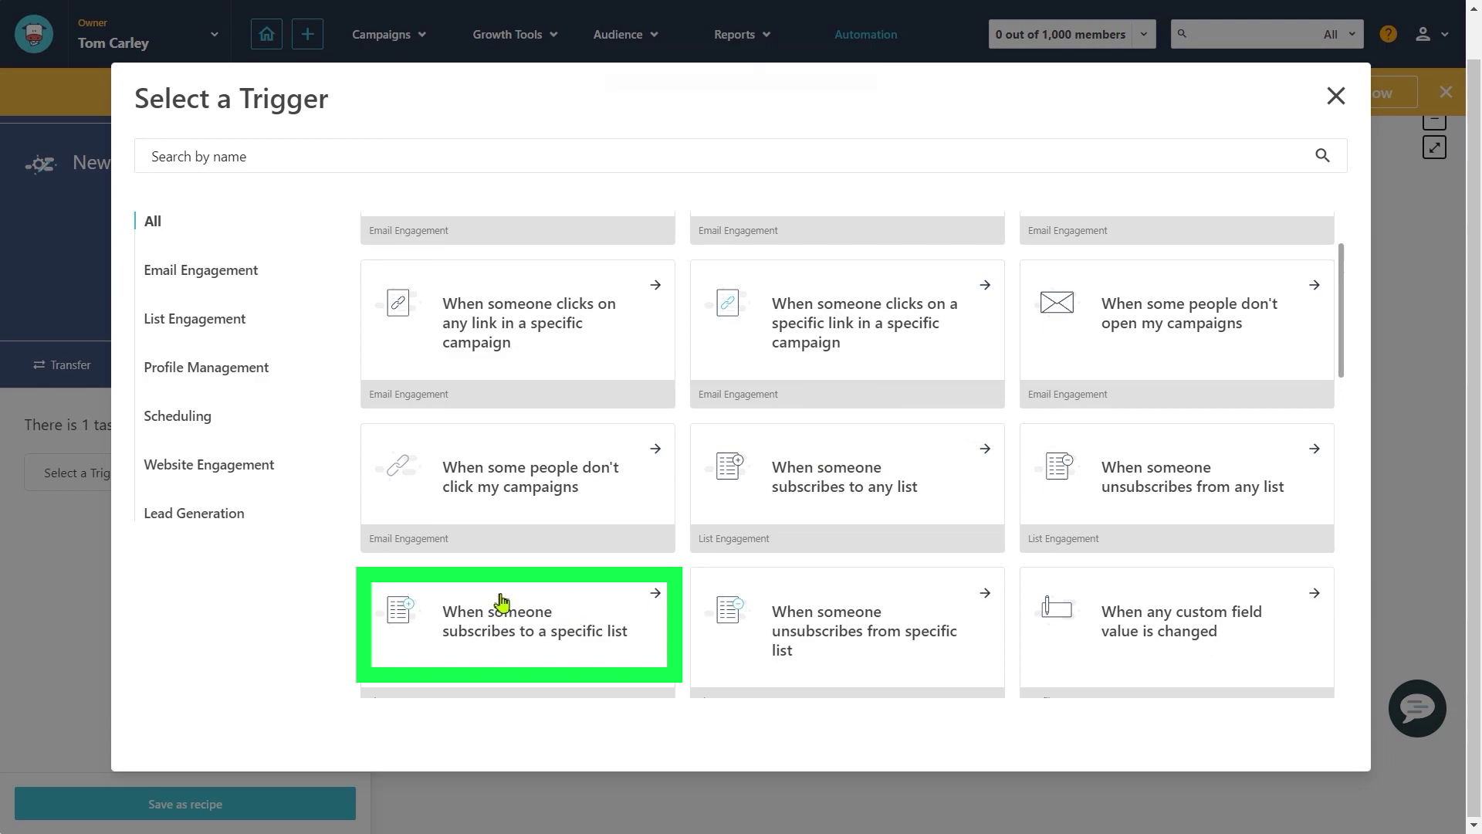
pyautogui.click(669, 575)
pyautogui.click(542, 402)
pyautogui.click(433, 442)
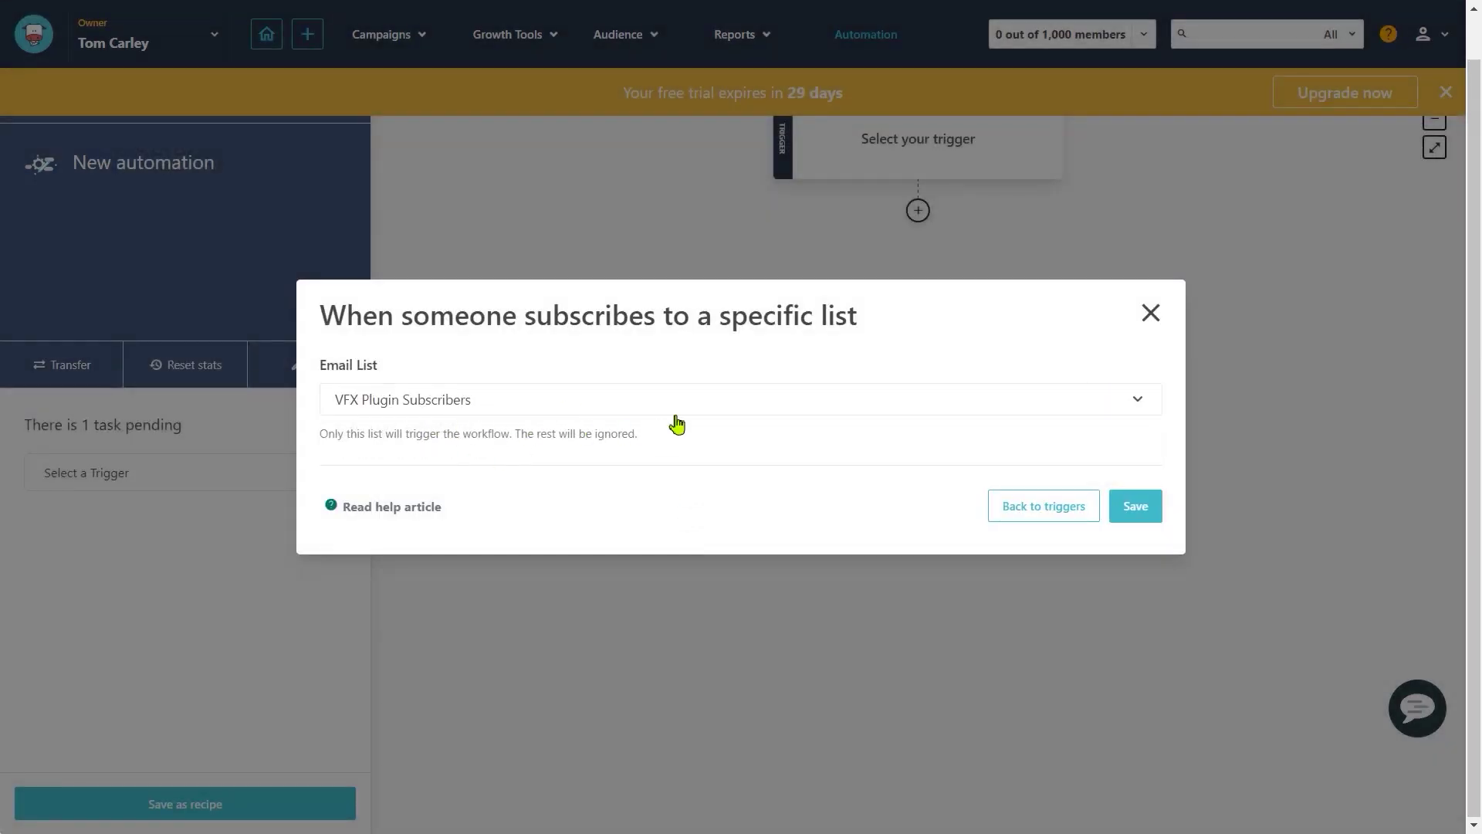
pyautogui.click(1132, 506)
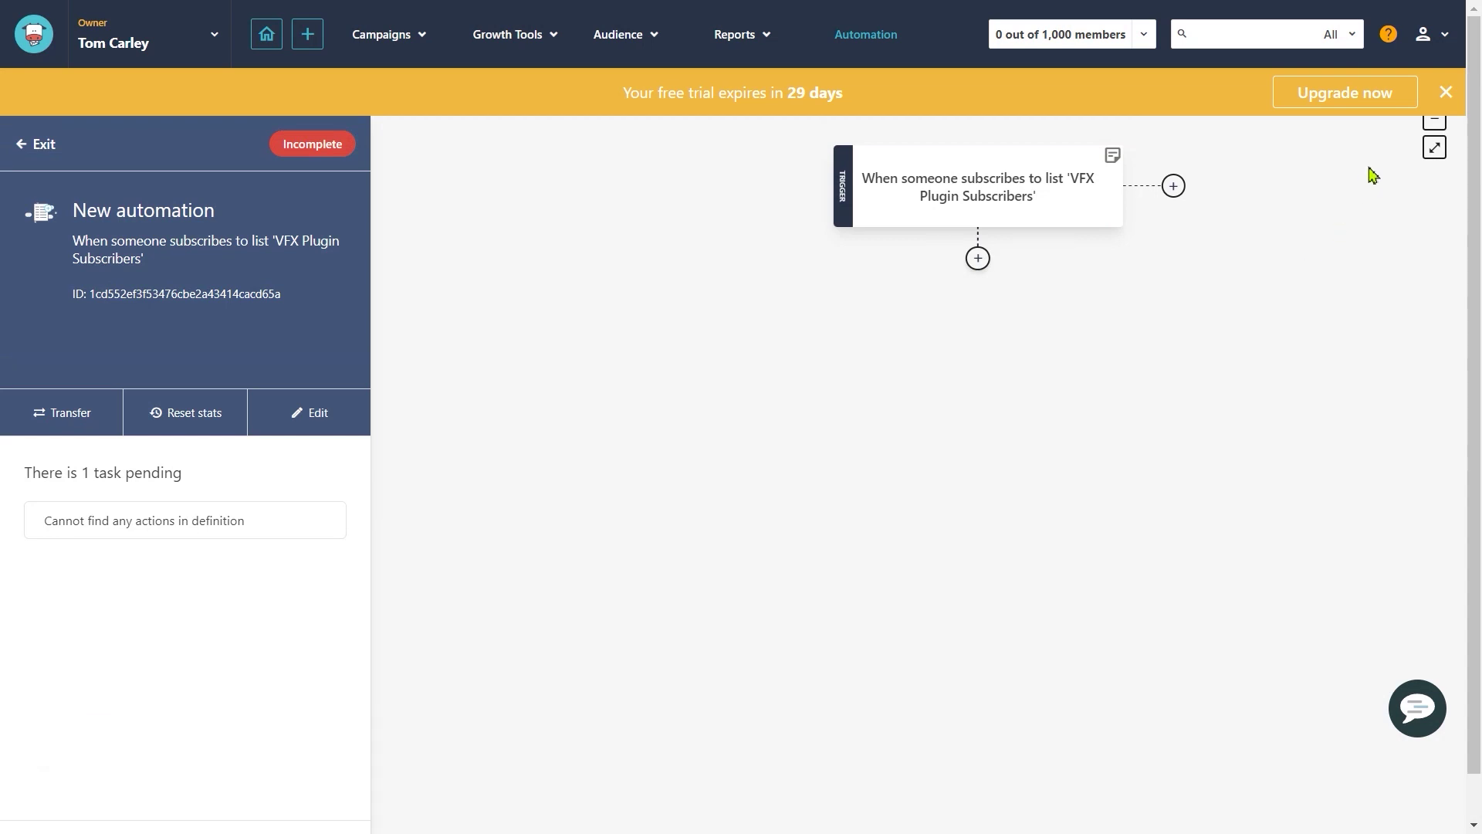
# Step: Go to the account settings' email senders list
pyautogui.moveTo(1446, 59)
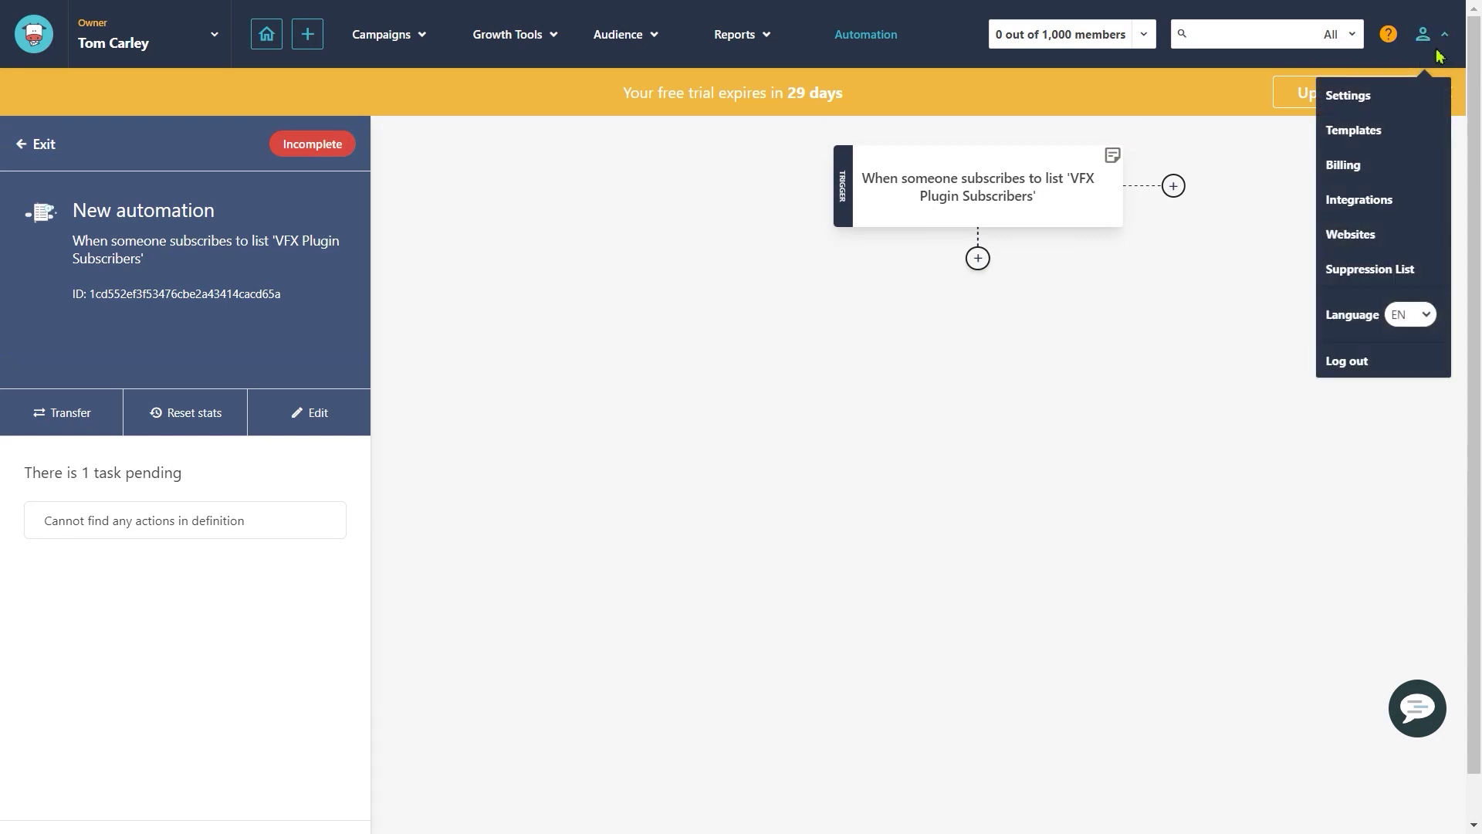
pyautogui.click(1360, 112)
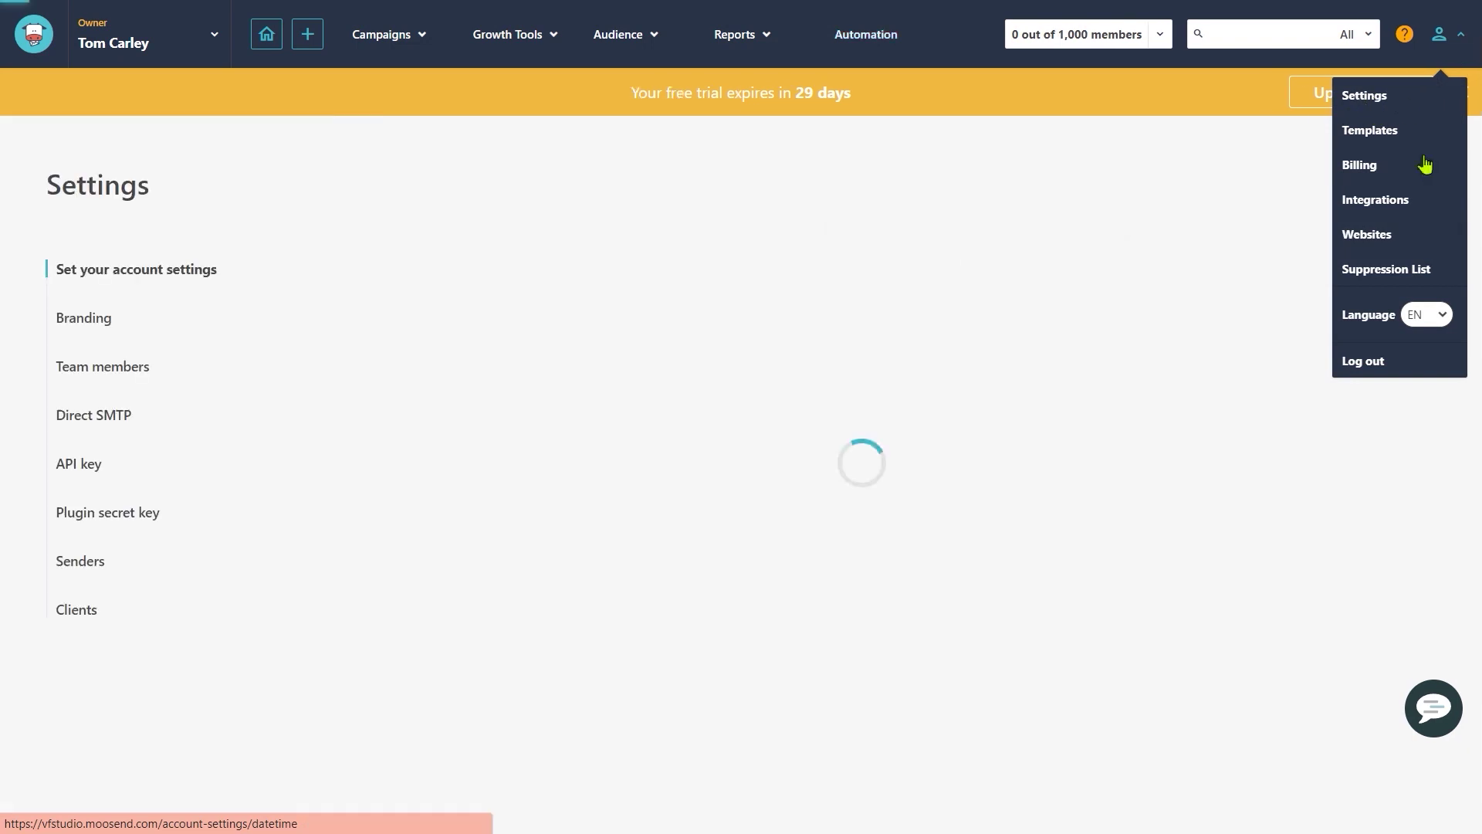
pyautogui.scroll(-1, 468, 421)
pyautogui.click(89, 467)
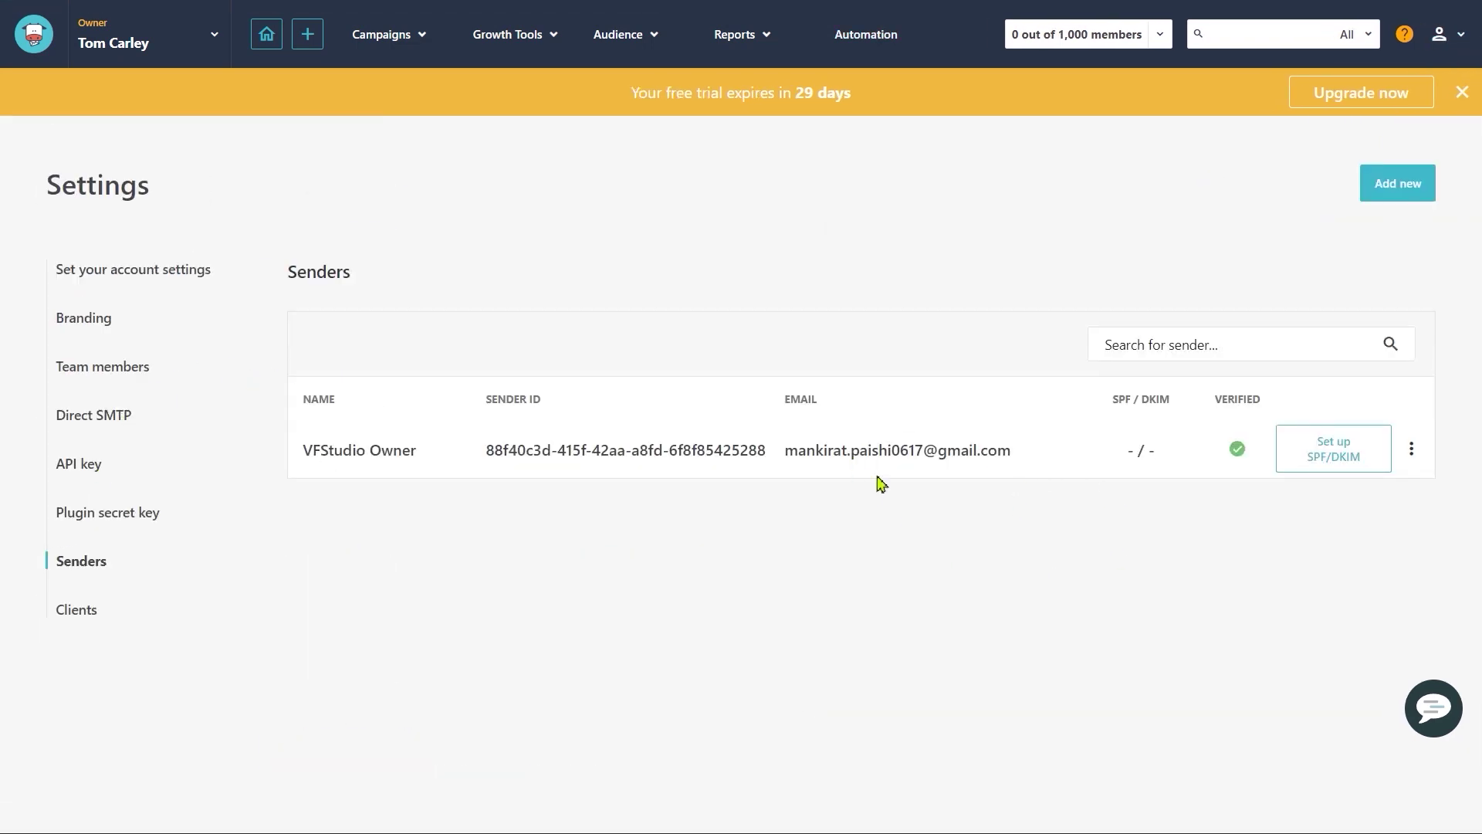
pyautogui.moveTo(328, 450); pyautogui.dragTo(394, 452)
pyautogui.click(399, 456)
pyautogui.click(424, 457)
# Step: Rename the 'VFStudio Owner' sender to 'VFStudio' and save
pyautogui.click(1411, 450)
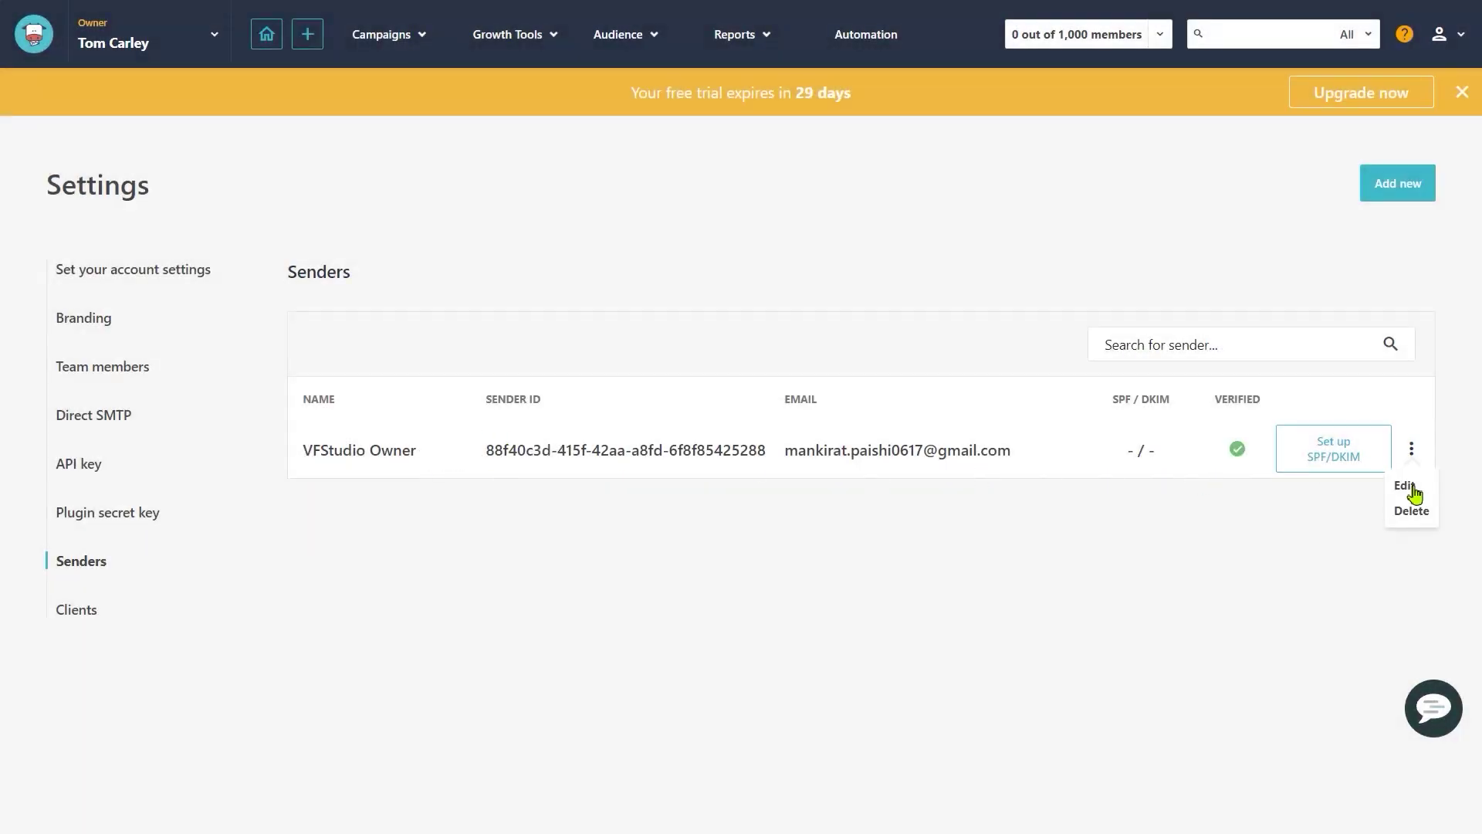
pyautogui.click(1404, 483)
pyautogui.doubleClick(554, 386)
pyautogui.press('BackSpace')
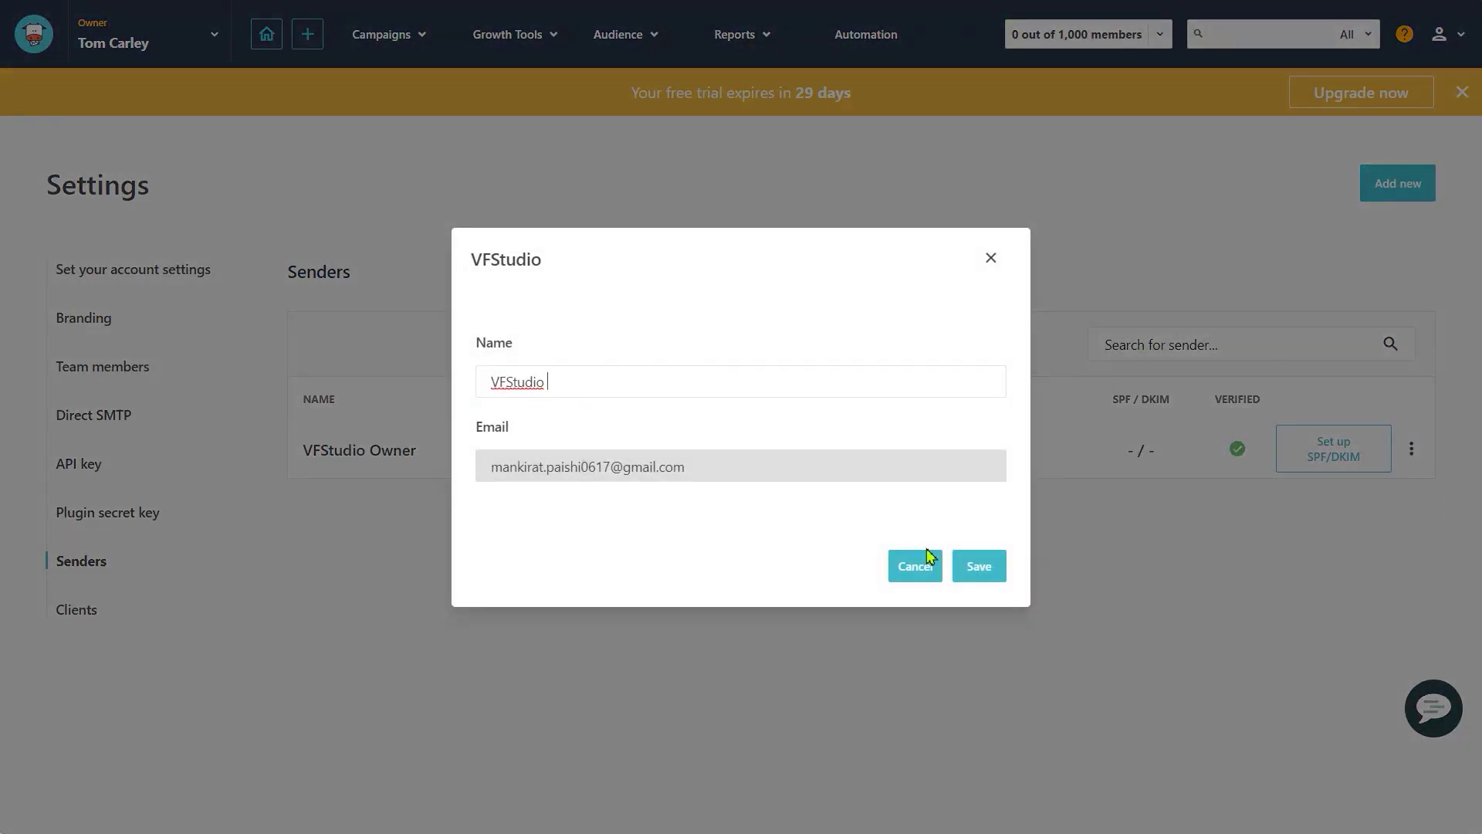
pyautogui.click(978, 565)
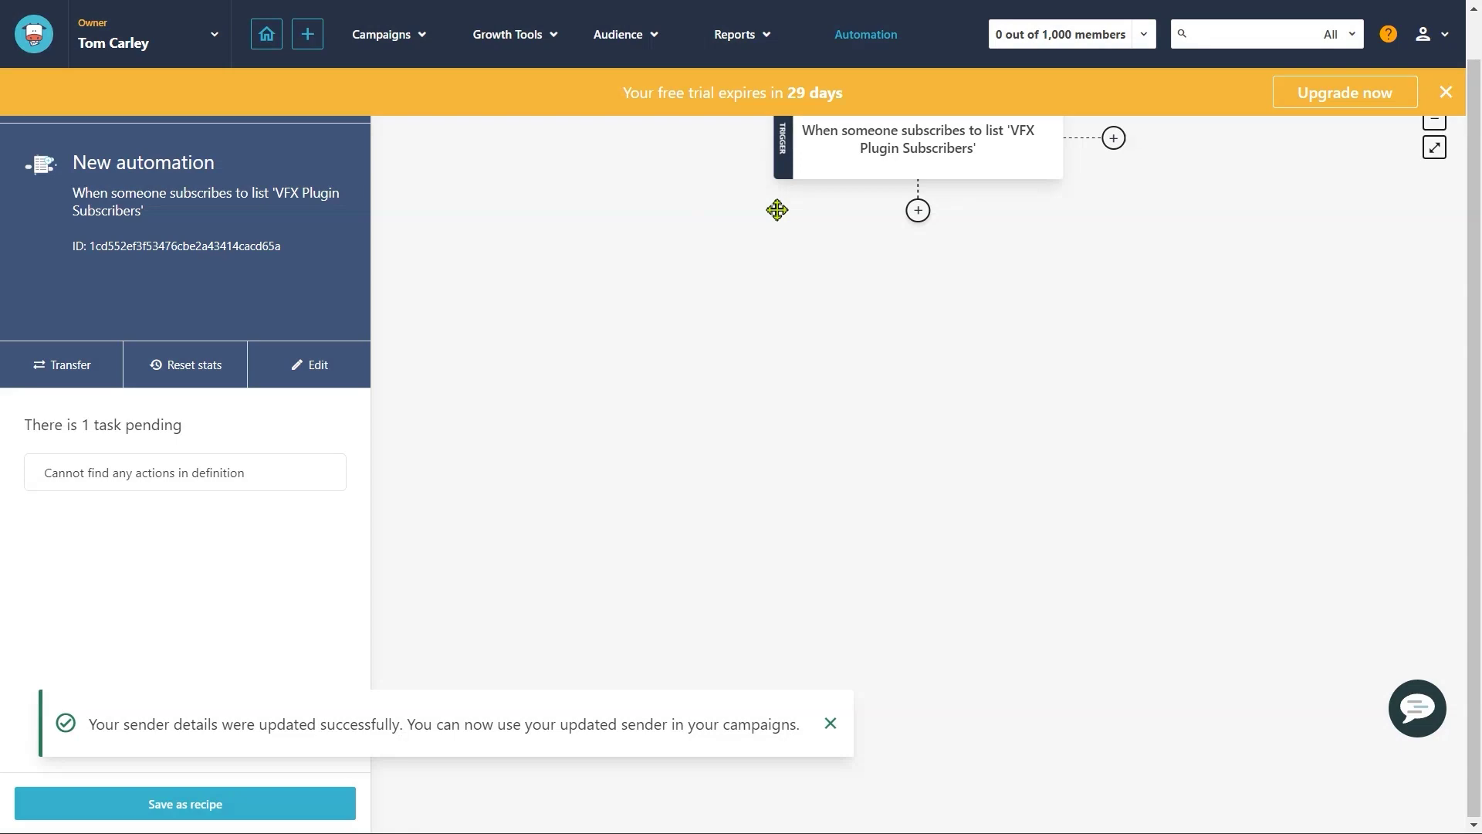
# Step: Add a 'Then send email campaign' action after the subscribe trigger
pyautogui.press('F11')
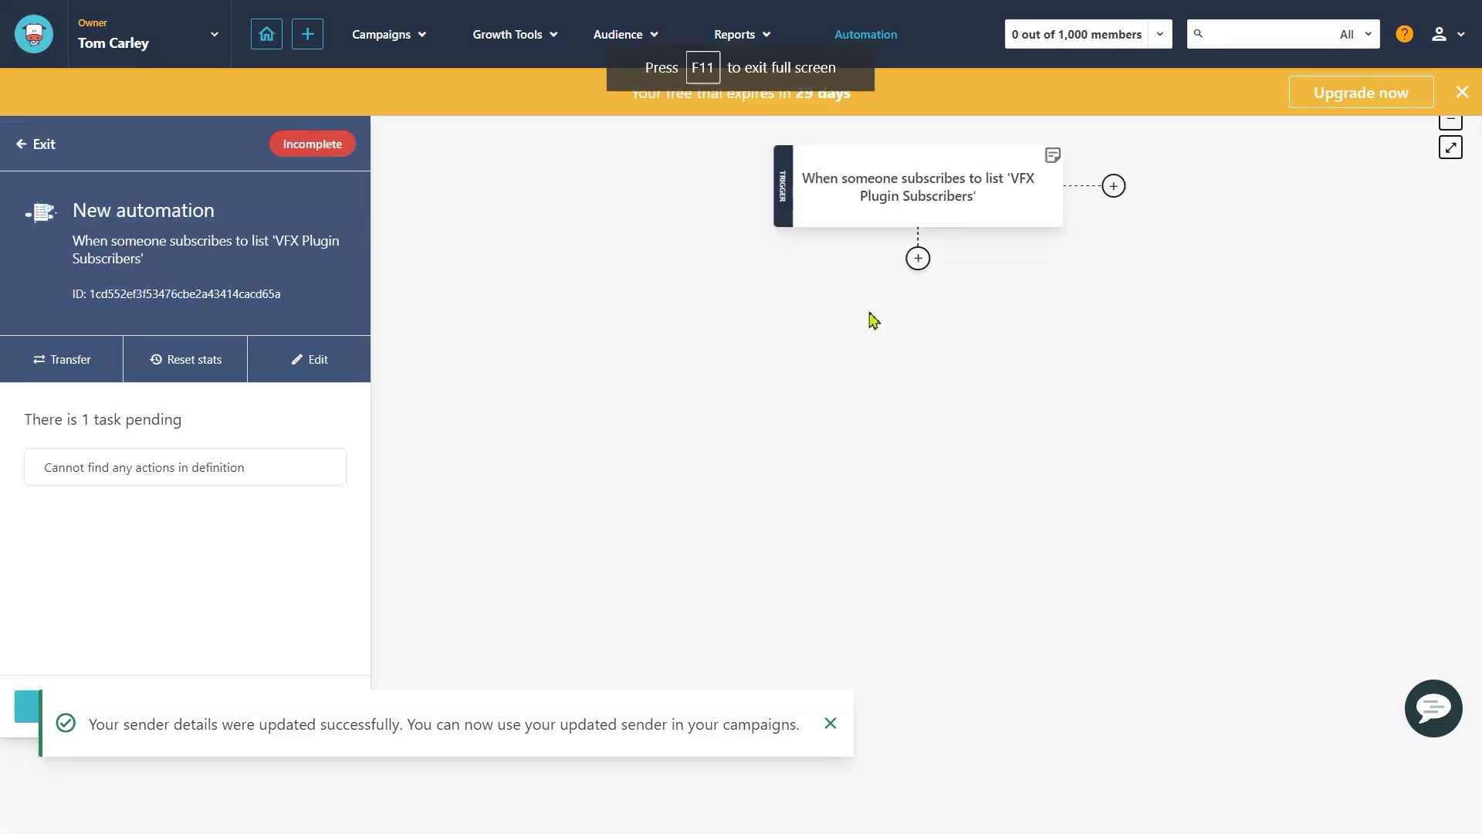
pyautogui.click(919, 259)
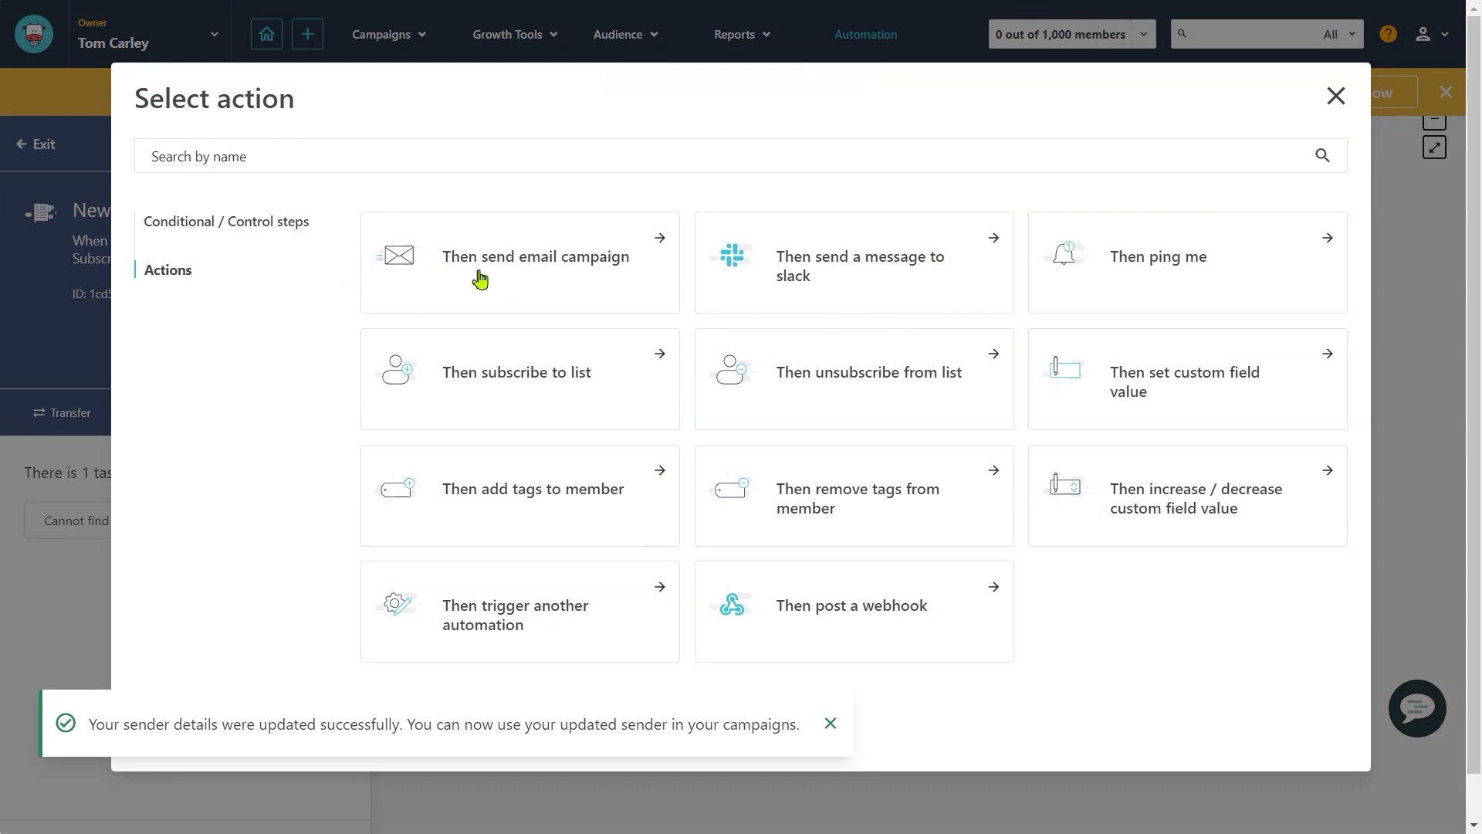
pyautogui.click(569, 292)
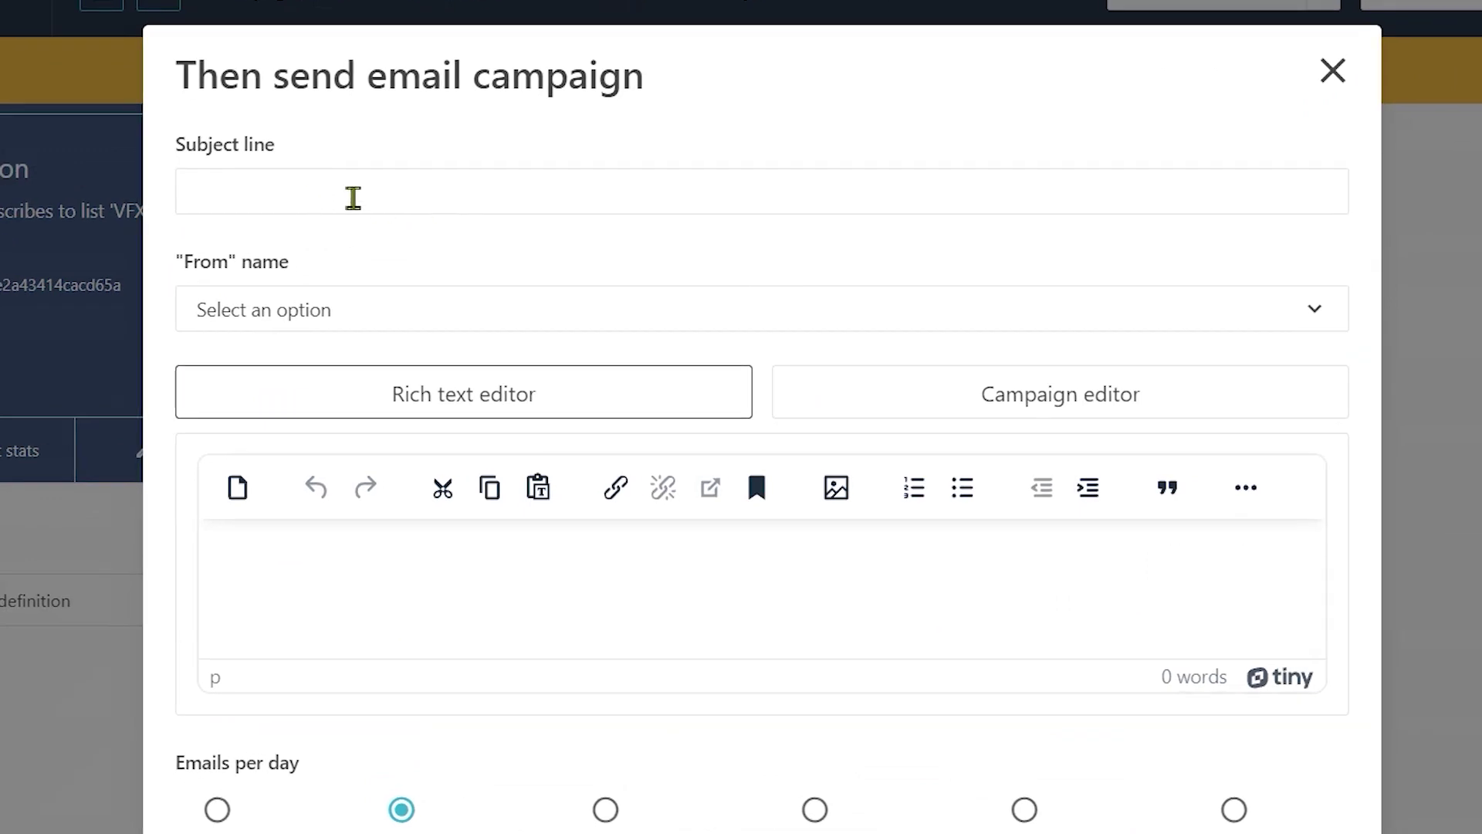
# Step: Give the campaign subject 'VFX PLUGIN', sender VFStudio, and campaign-editor content
pyautogui.click(353, 198)
pyautogui.write('V')
pyautogui.press('BackSpace')
pyautogui.press('BackSpace')
pyautogui.write('VFX PLUGIN')
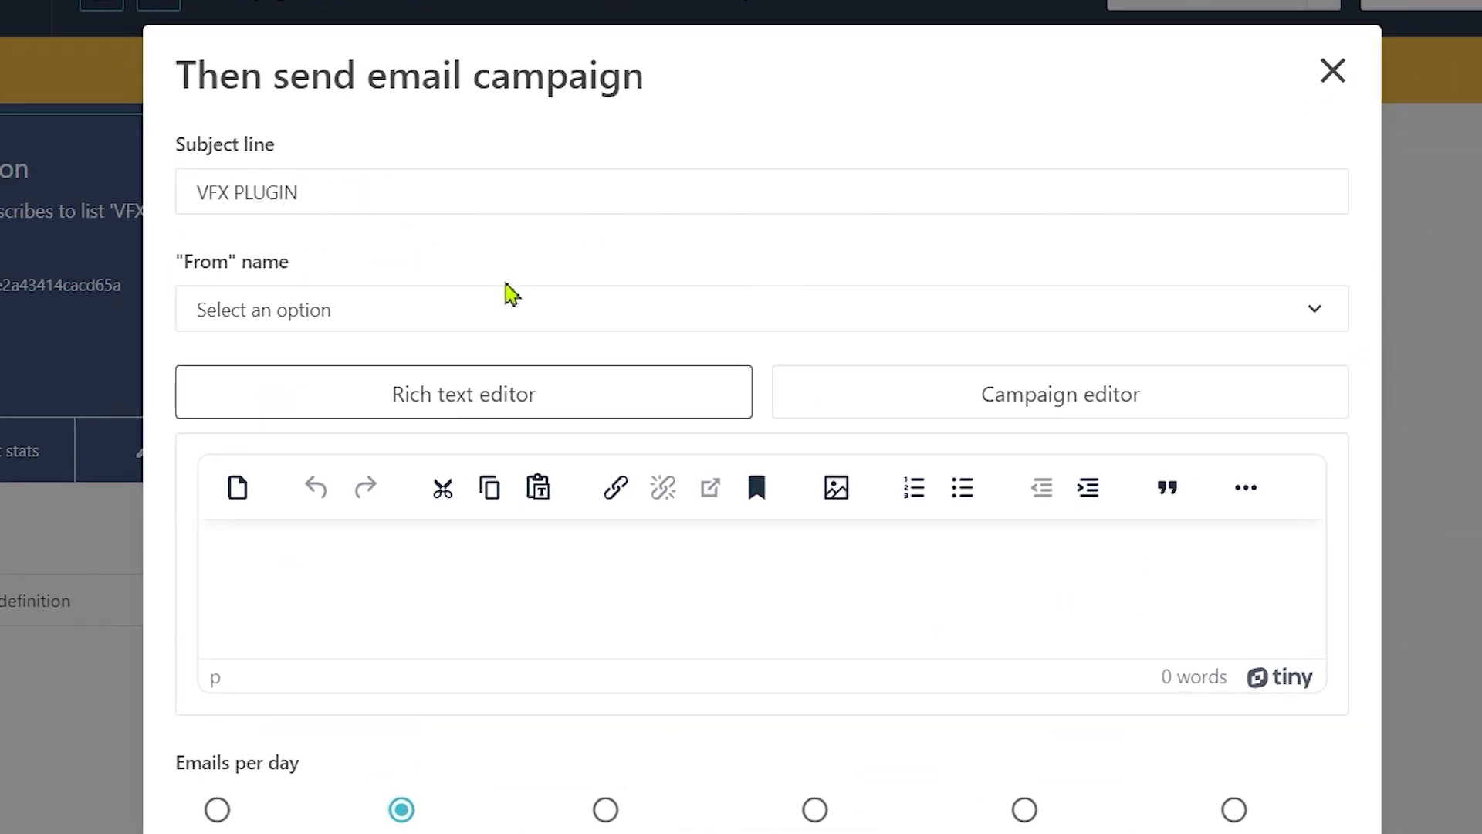
pyautogui.click(357, 309)
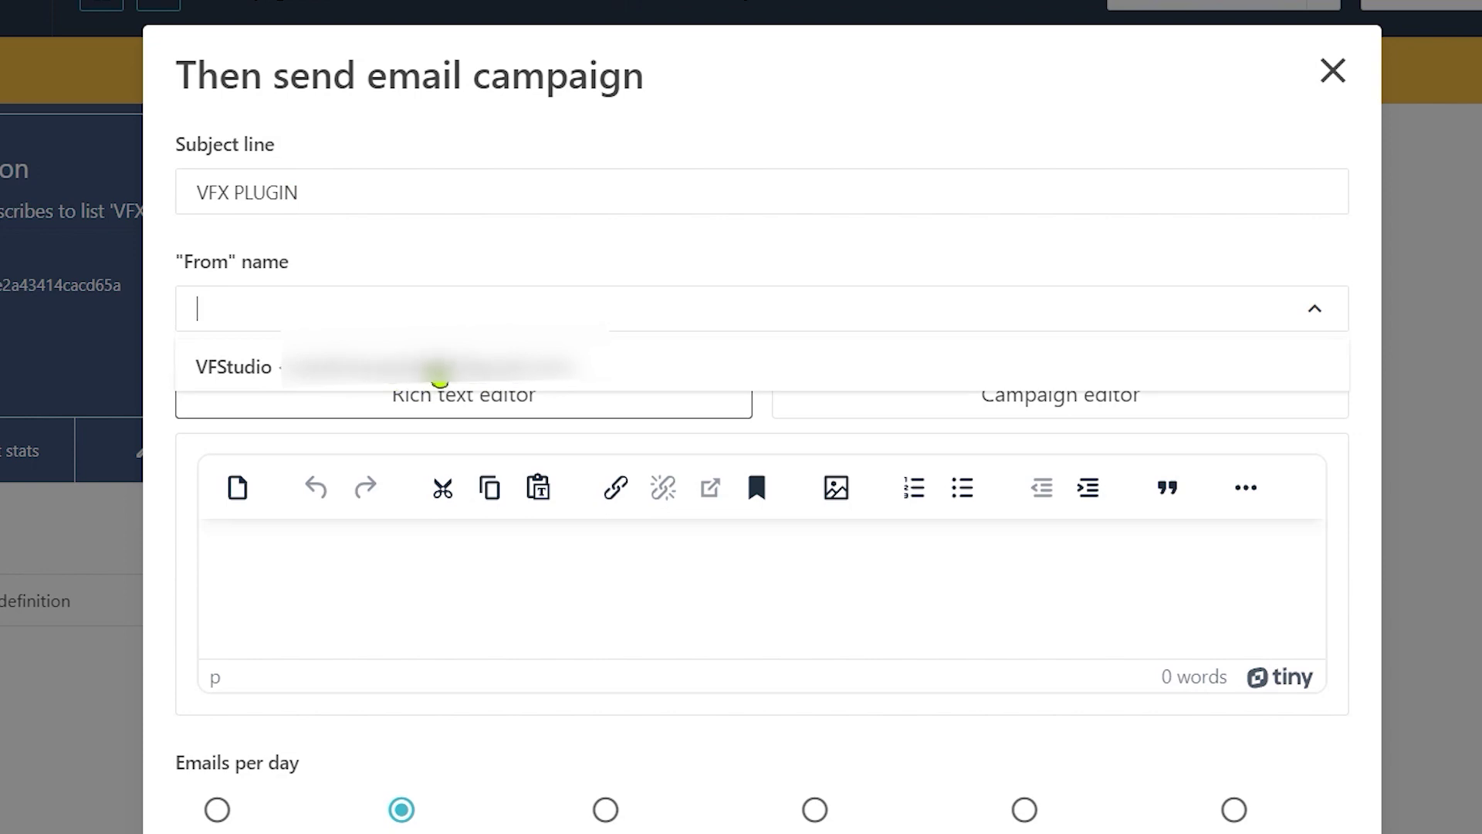
pyautogui.click(399, 362)
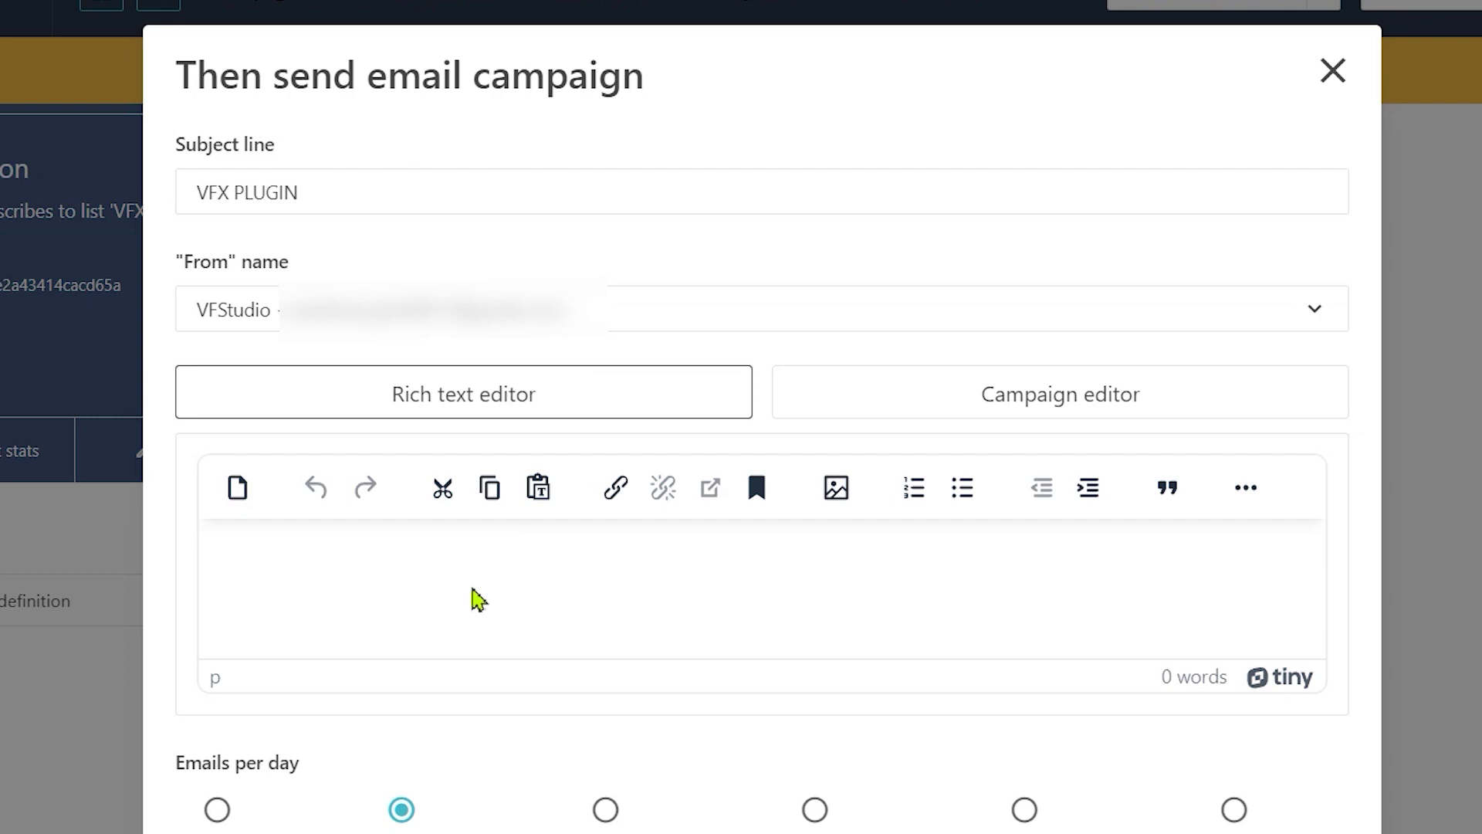
pyautogui.click(1011, 409)
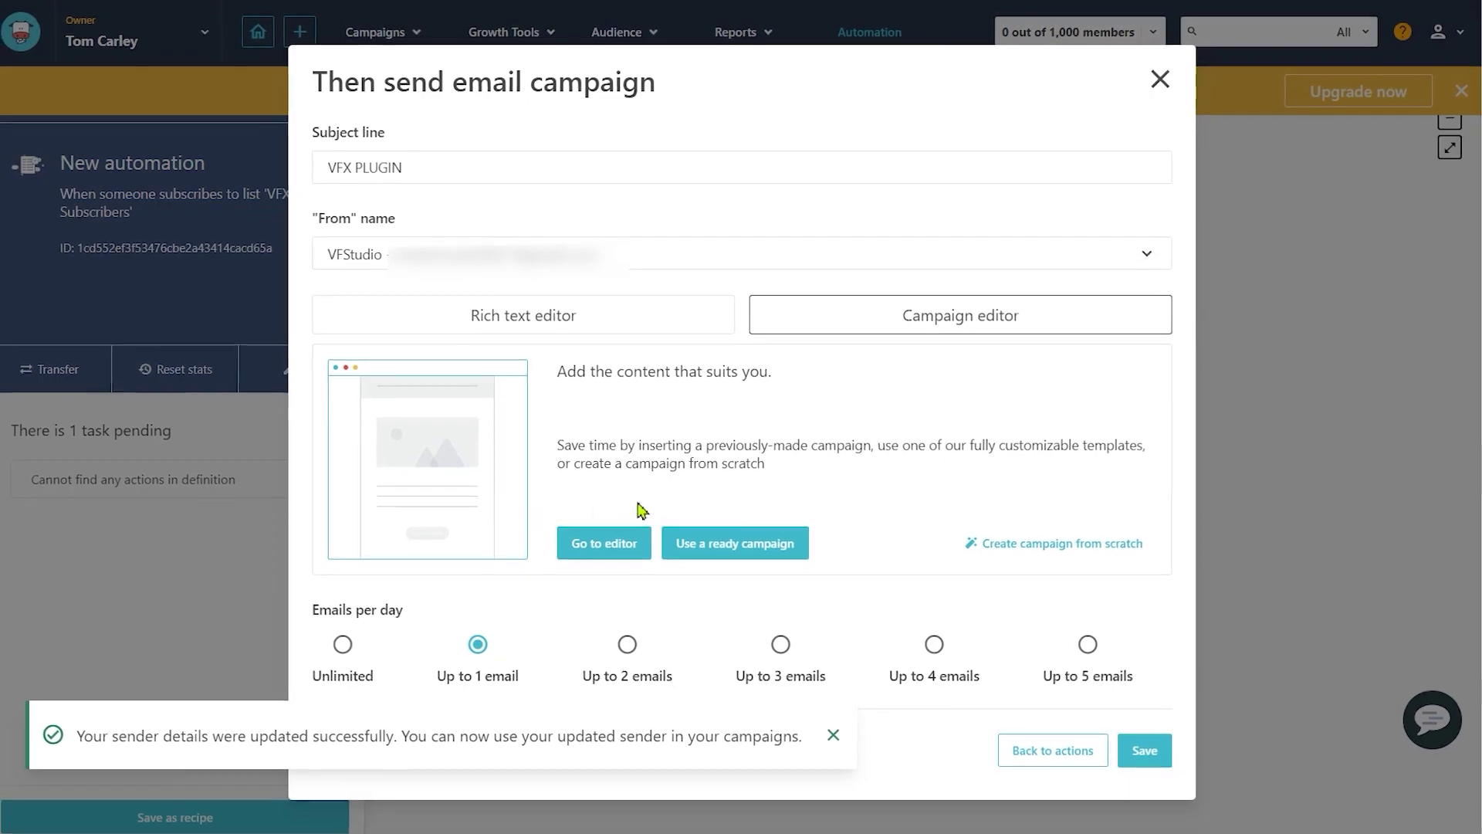
# Step: Apply the Bewitching Hours template from the Template Library to the campaign email
pyautogui.click(605, 540)
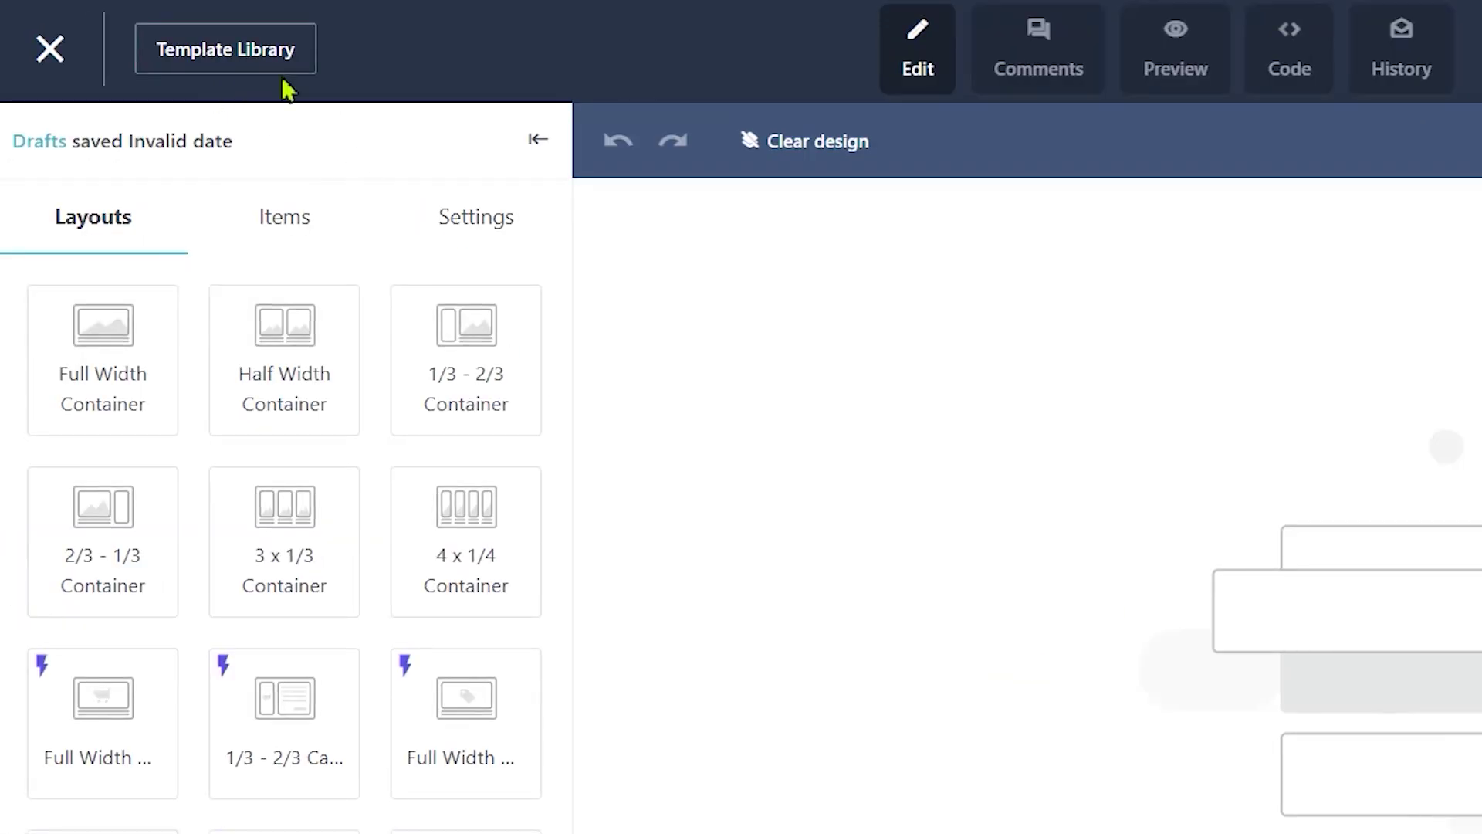
pyautogui.click(307, 54)
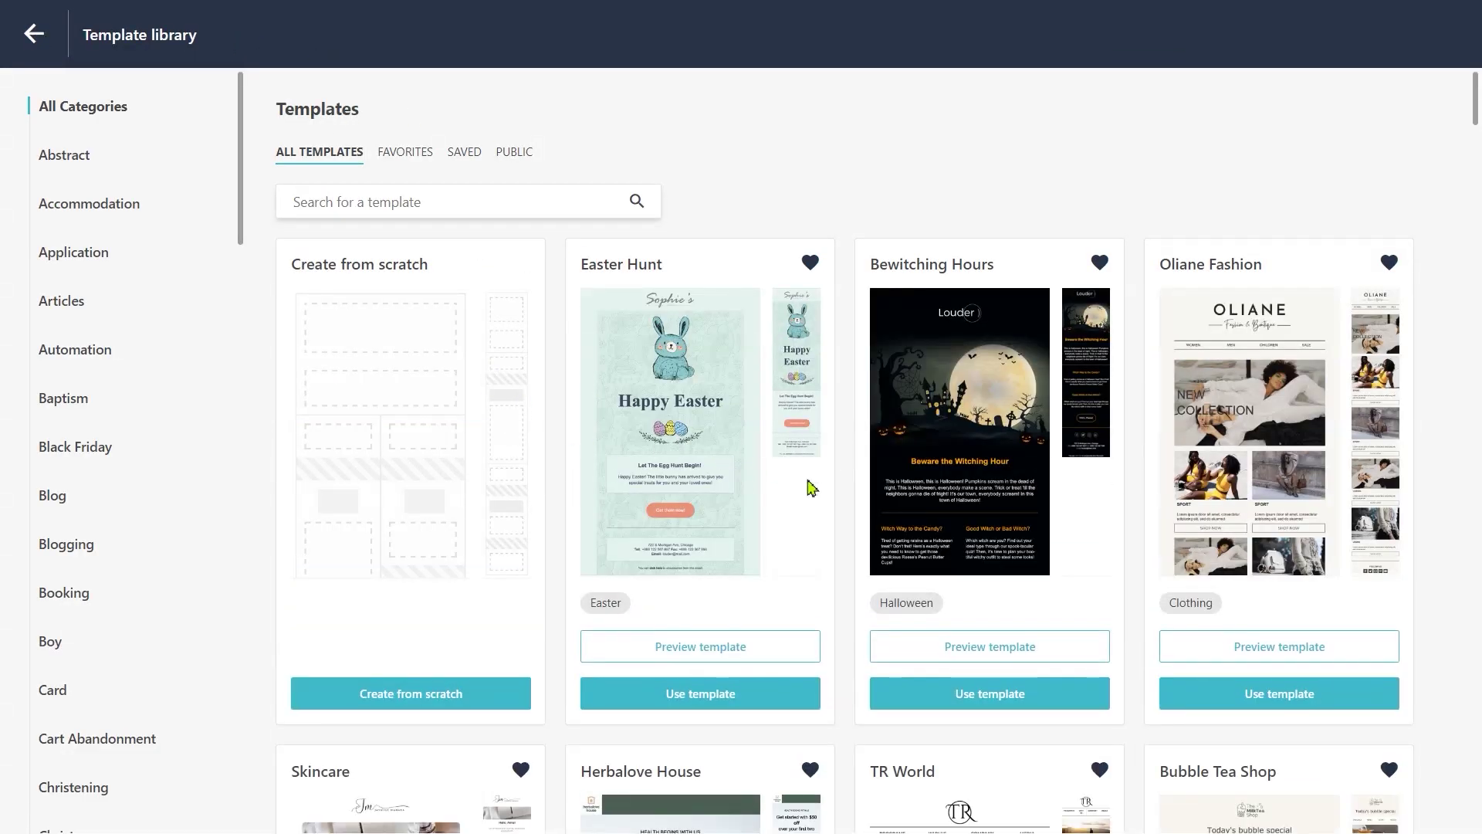
pyautogui.scroll(-5, 810, 487)
pyautogui.scroll(4, 903, 330)
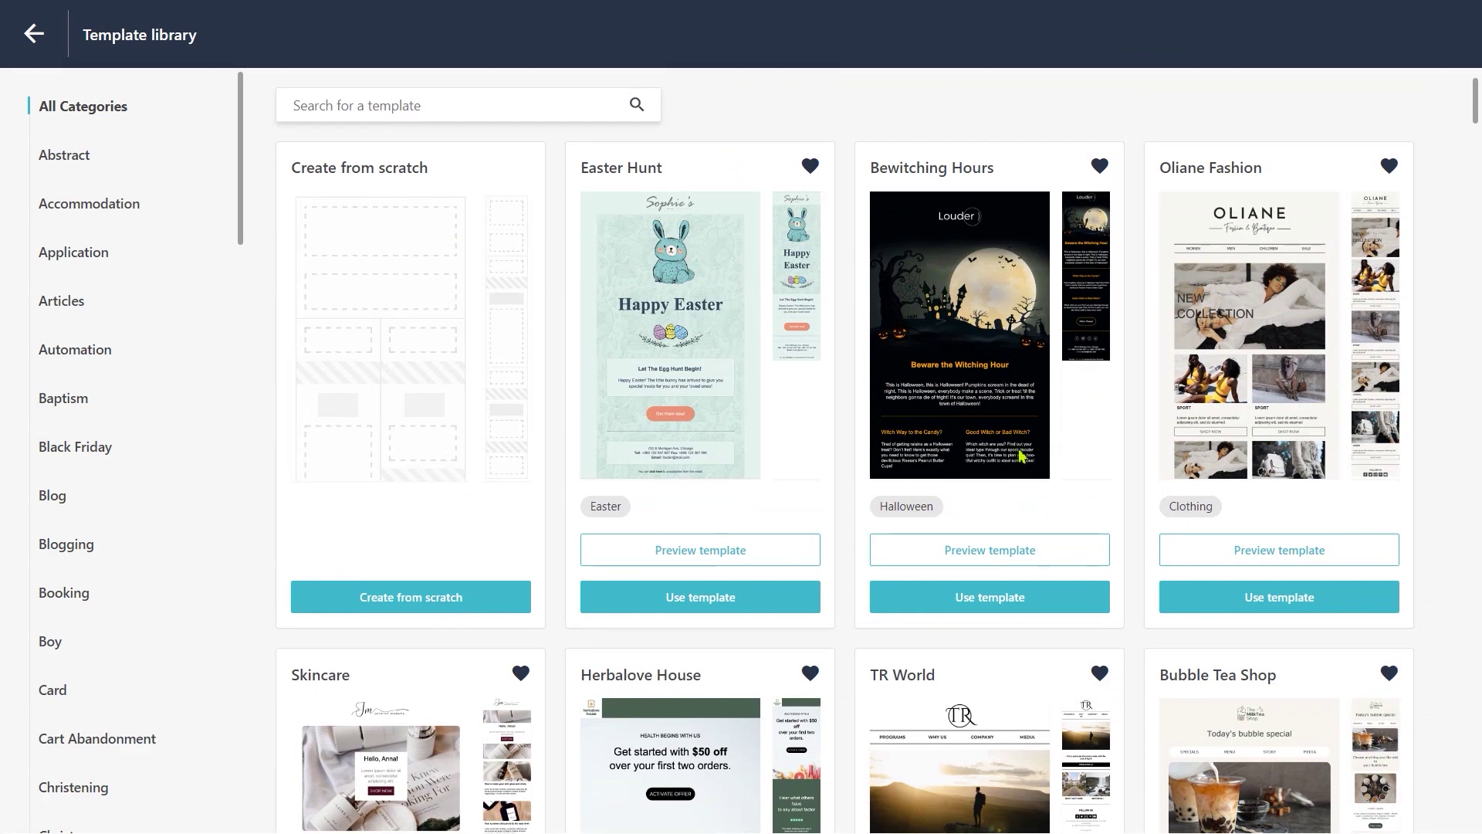
pyautogui.click(1016, 604)
pyautogui.click(605, 763)
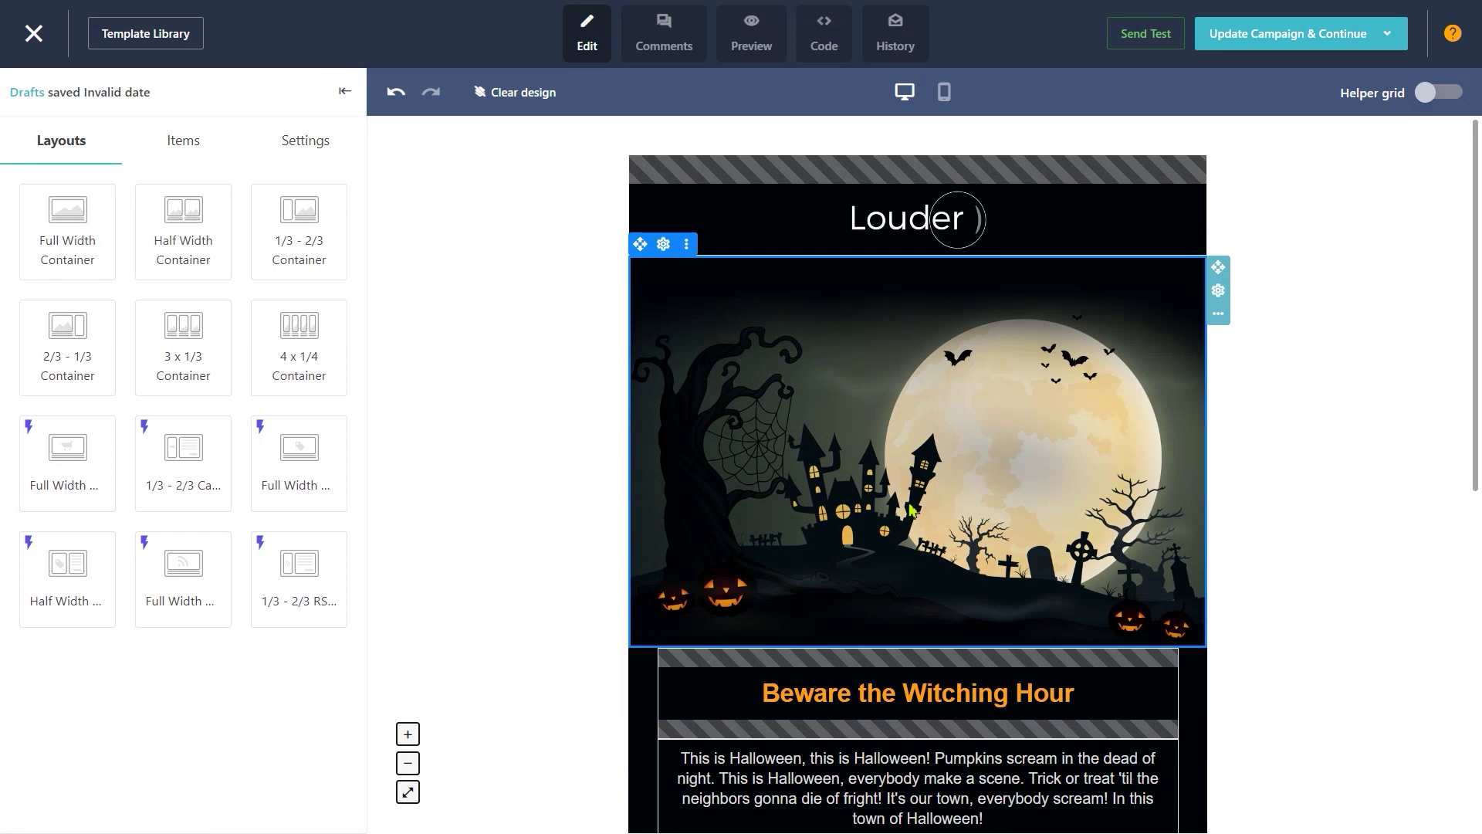
# Step: Remove the 'Witch, Please!' button row from the template
pyautogui.scroll(-4, 912, 510)
pyautogui.scroll(4, 828, 412)
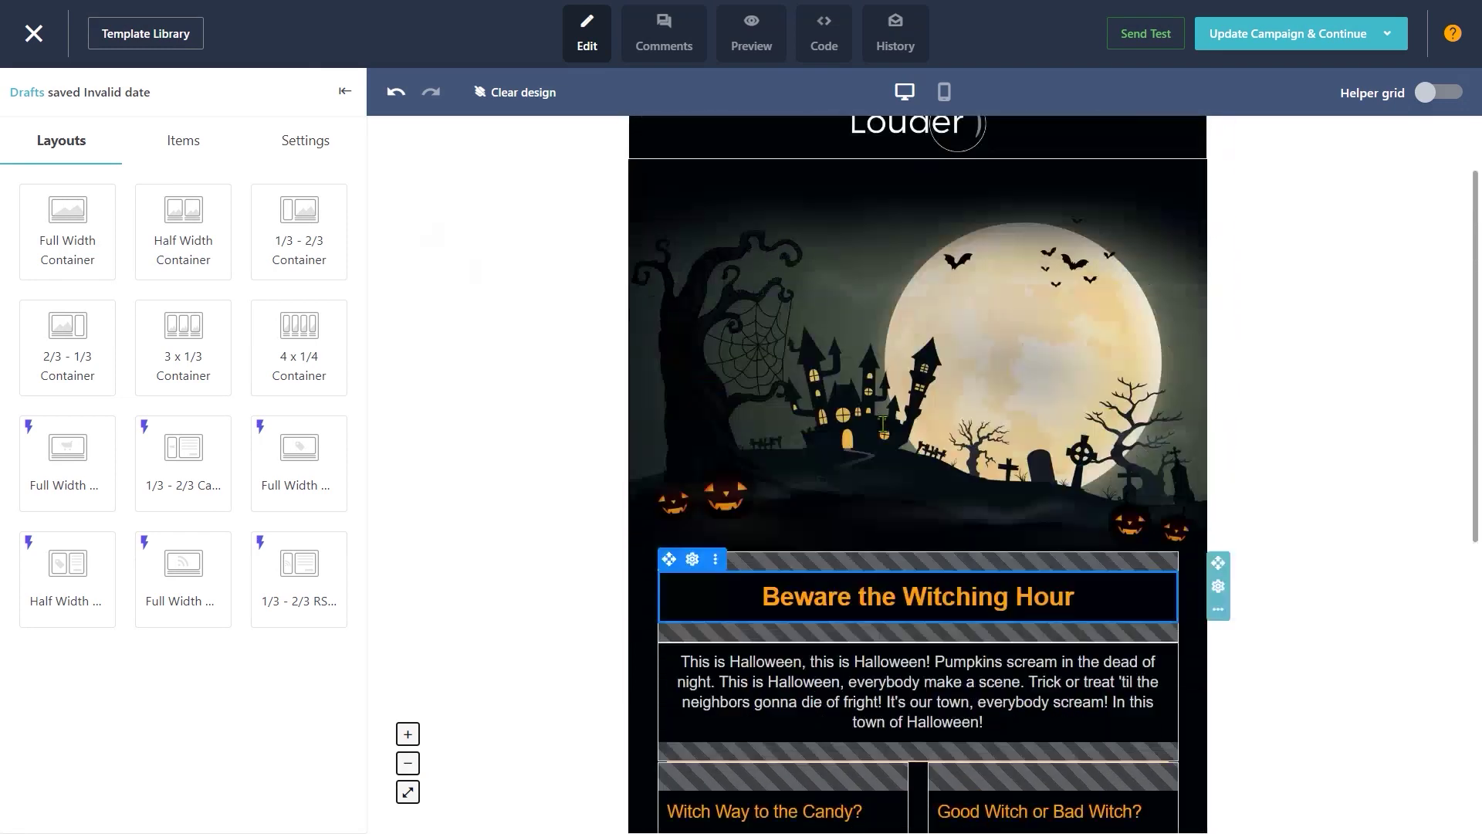
pyautogui.scroll(-7, 891, 419)
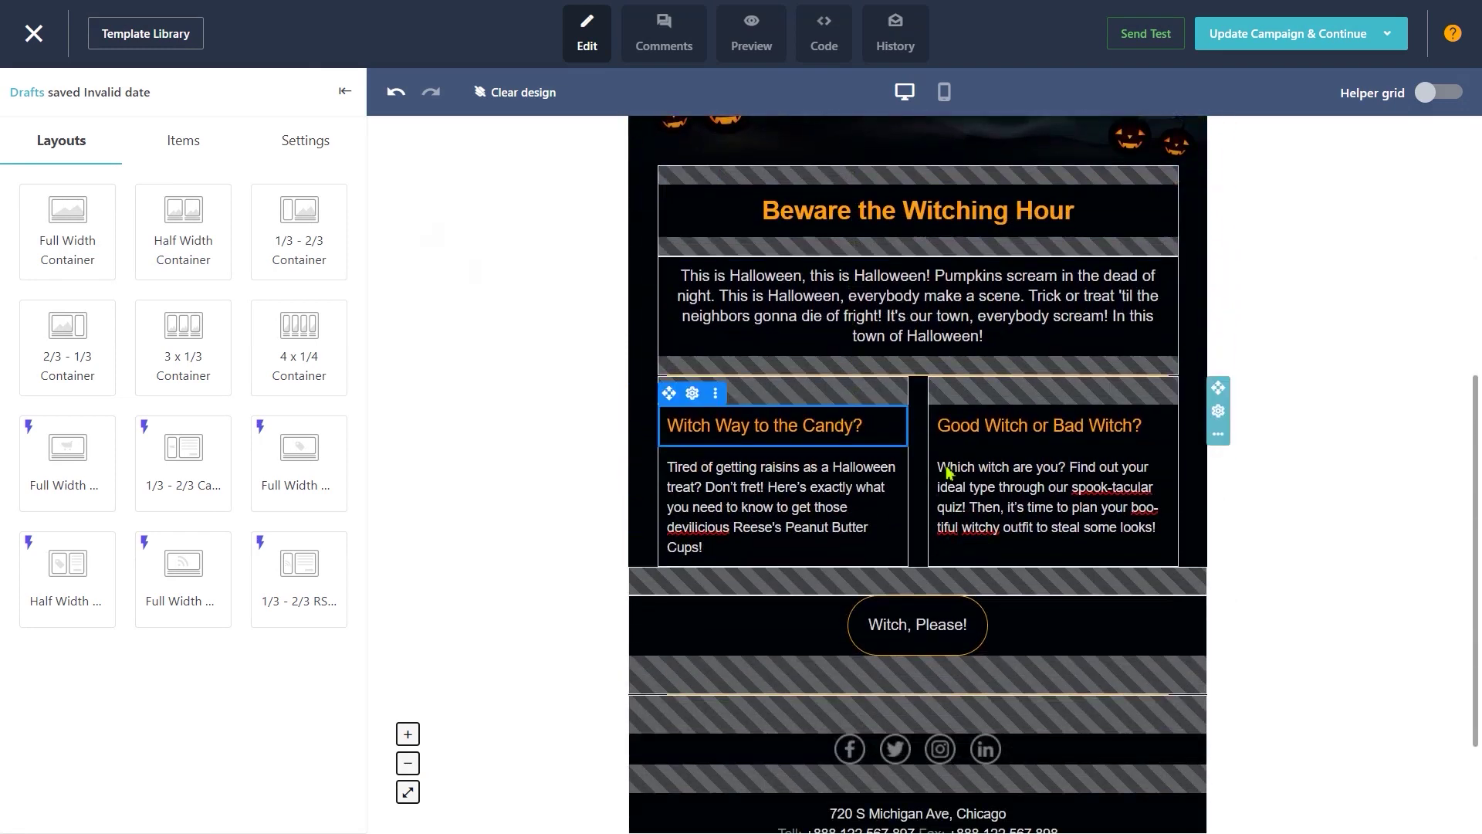
pyautogui.click(930, 625)
pyautogui.click(500, 584)
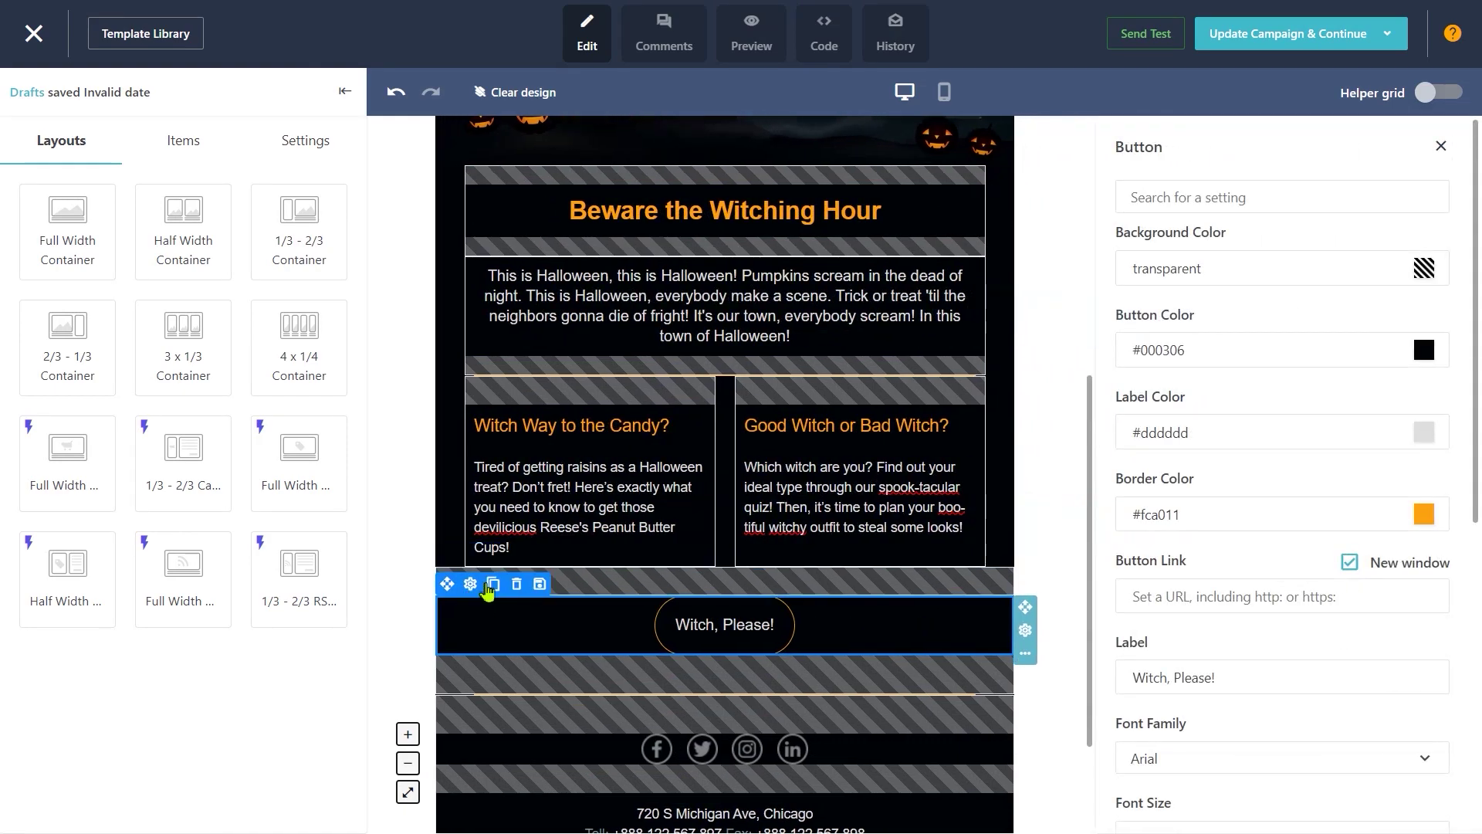
pyautogui.click(529, 590)
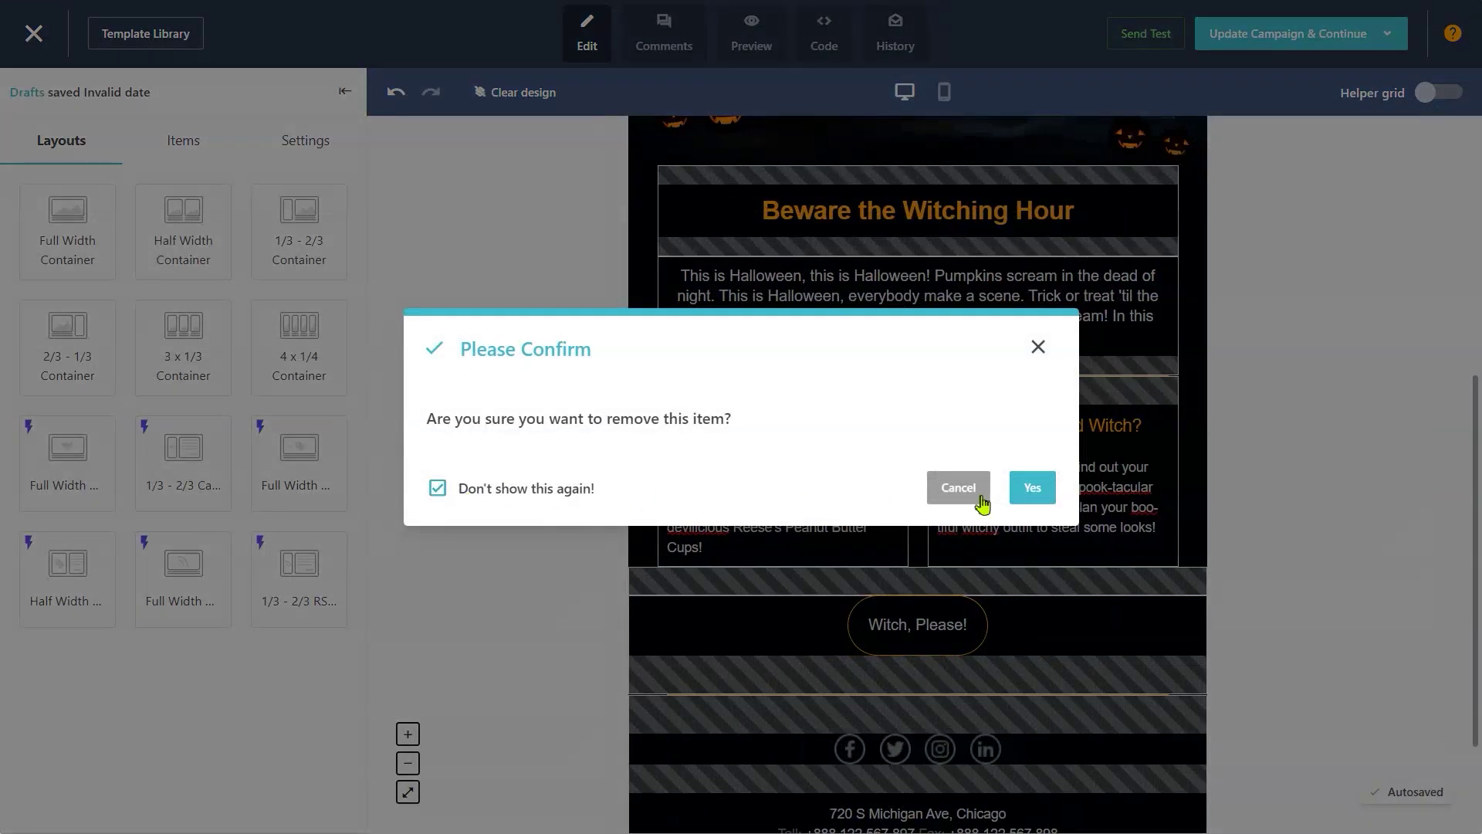
pyautogui.click(1031, 488)
# Step: Delete both witch-themed column headings and their body texts
pyautogui.scroll(2, 981, 525)
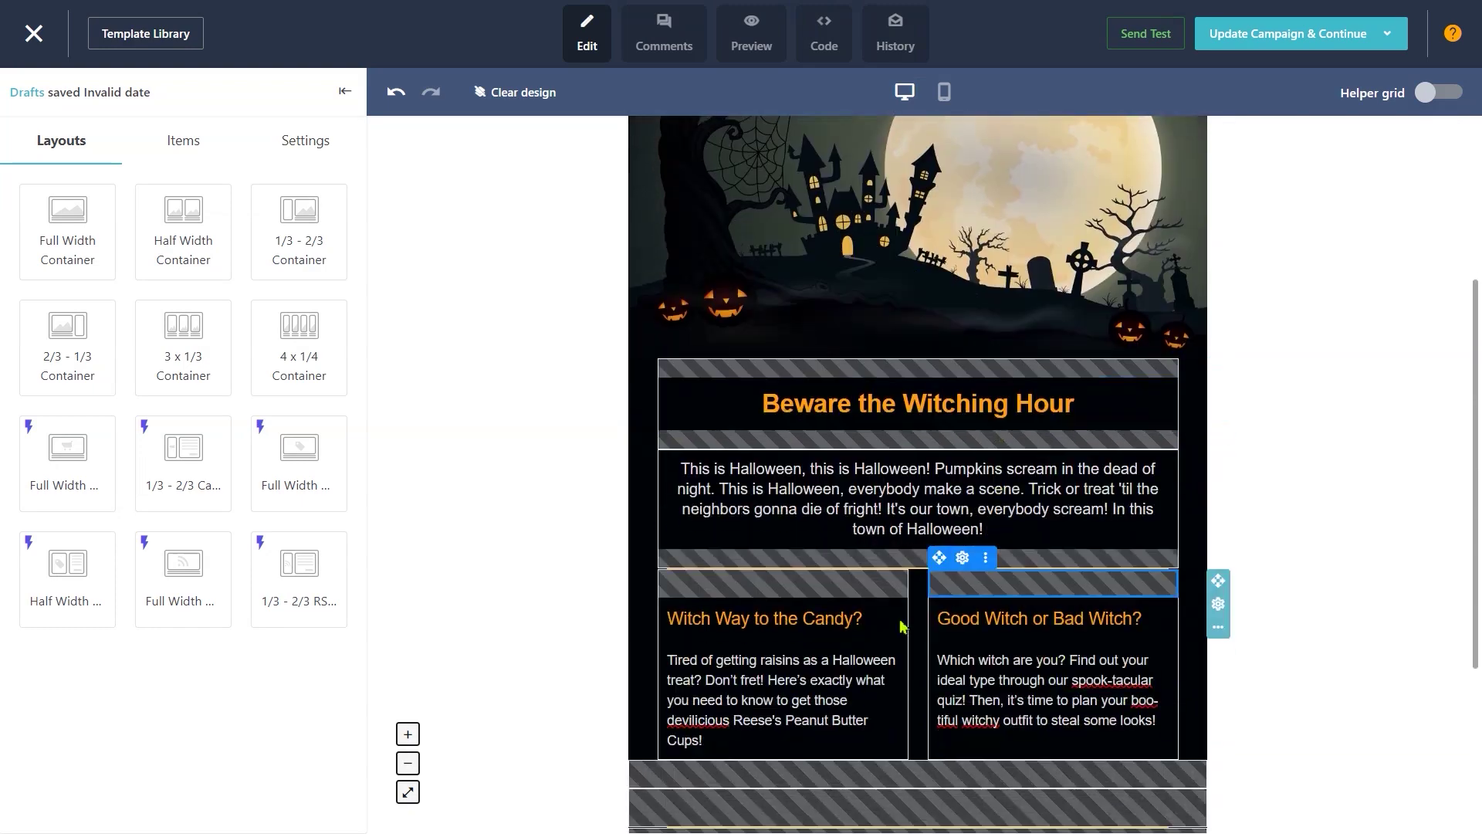
pyautogui.click(715, 583)
pyautogui.click(761, 583)
pyautogui.click(715, 585)
pyautogui.click(761, 585)
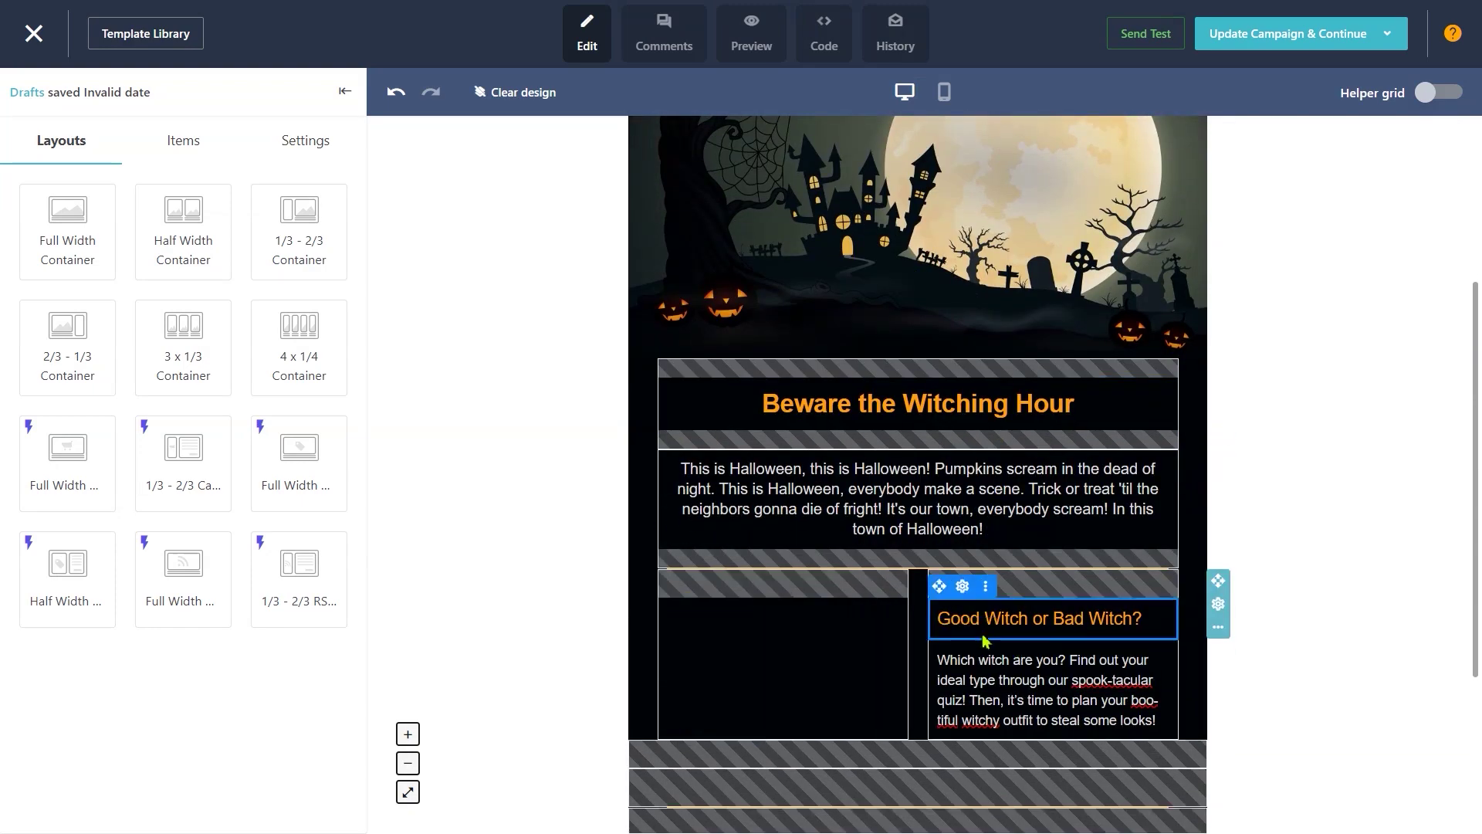
pyautogui.click(1009, 587)
pyautogui.click(1009, 584)
# Step: Delete the Louder logo row at the top of the template
pyautogui.scroll(4, 988, 463)
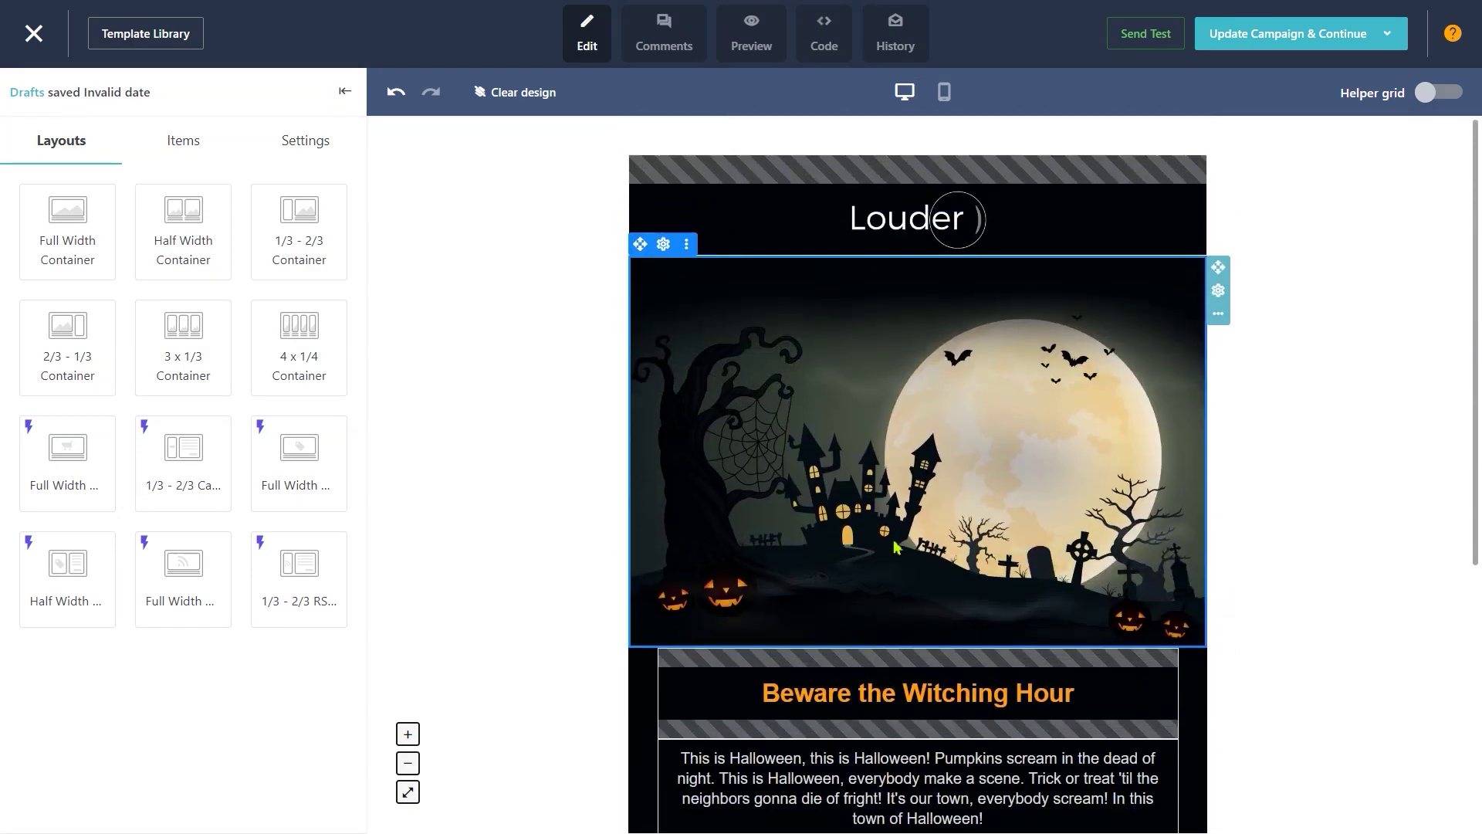
pyautogui.click(946, 208)
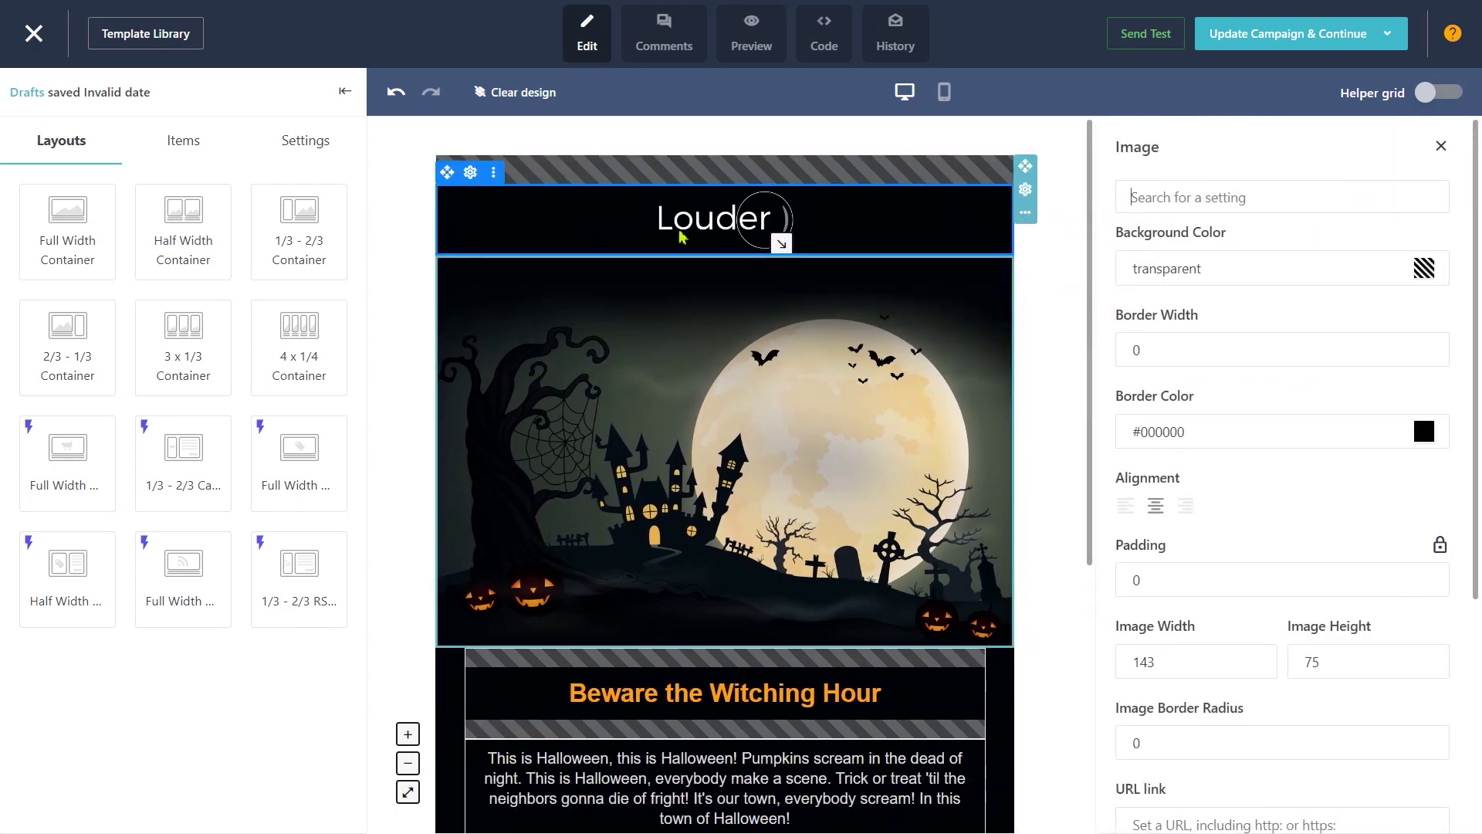
pyautogui.click(491, 172)
pyautogui.click(518, 174)
# Step: Replace the 'Beware the Witching Hour' heading text with 'VFX PLUGINS'
pyautogui.scroll(-3, 849, 463)
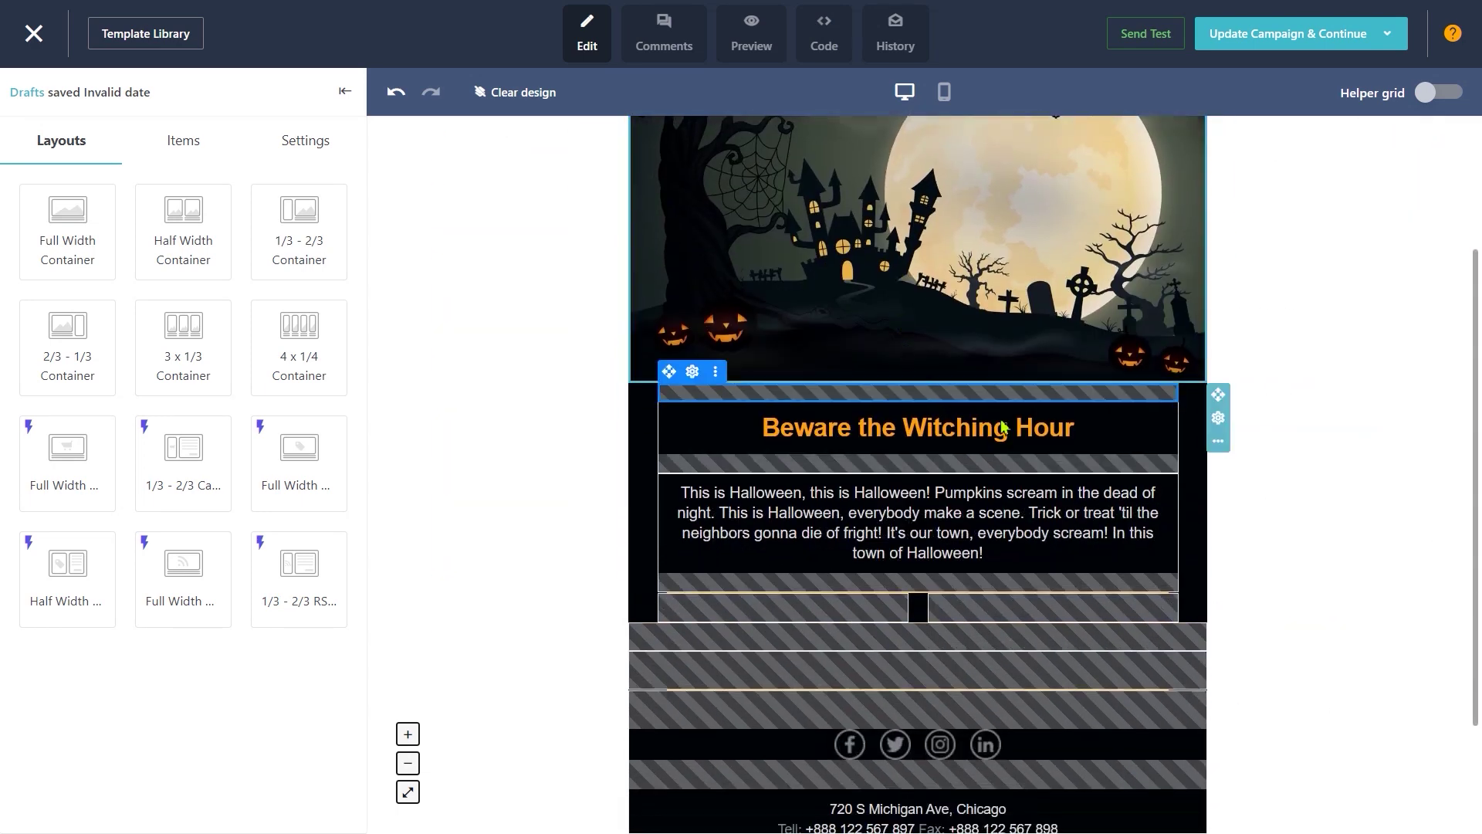
pyautogui.click(873, 427)
pyautogui.moveTo(882, 435); pyautogui.dragTo(882, 442)
pyautogui.click(576, 432)
pyautogui.press('BackSpace')
pyautogui.press('BackSpace')
pyautogui.write('VFX PLUGINS')
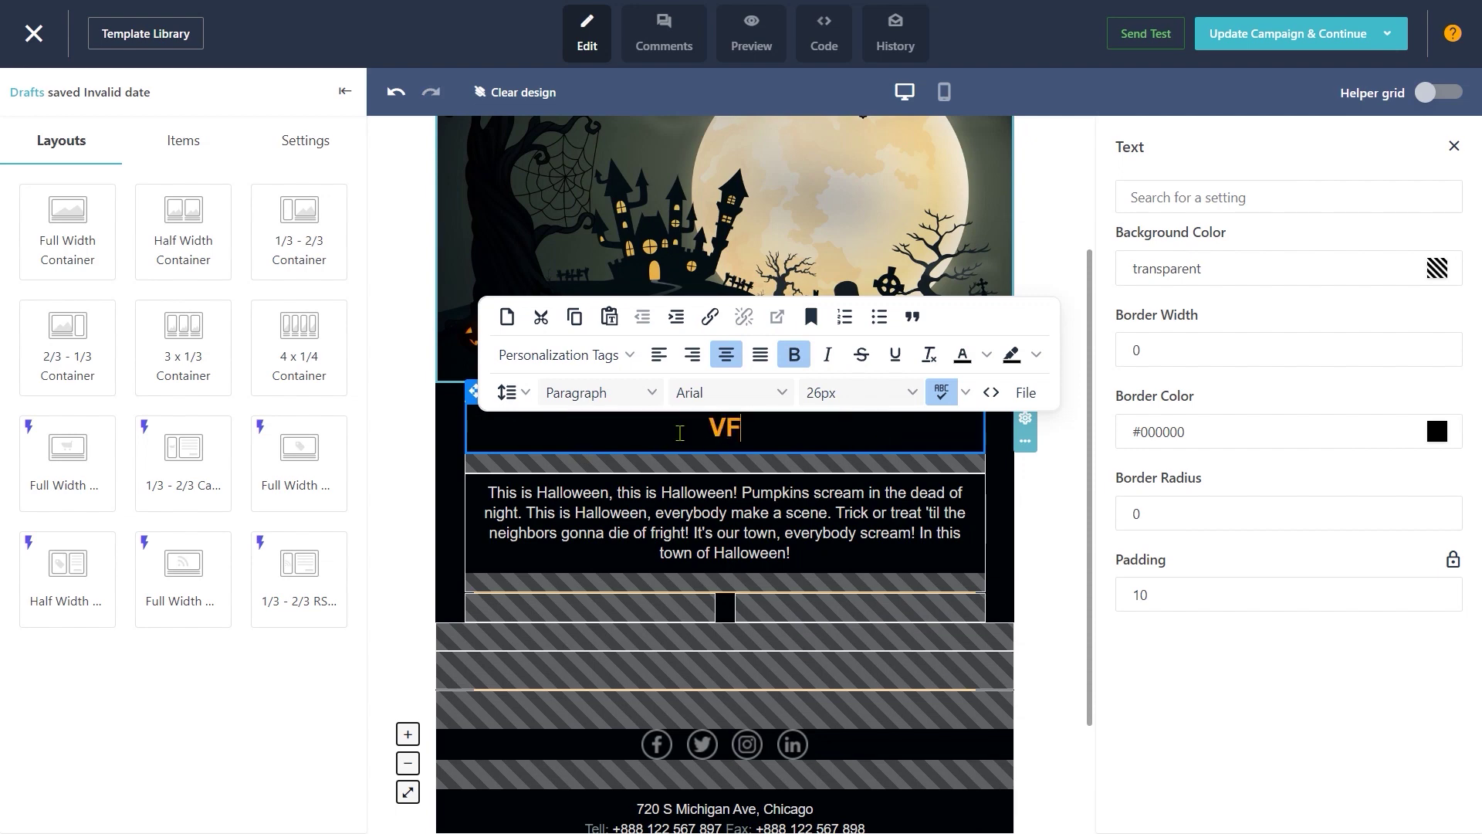
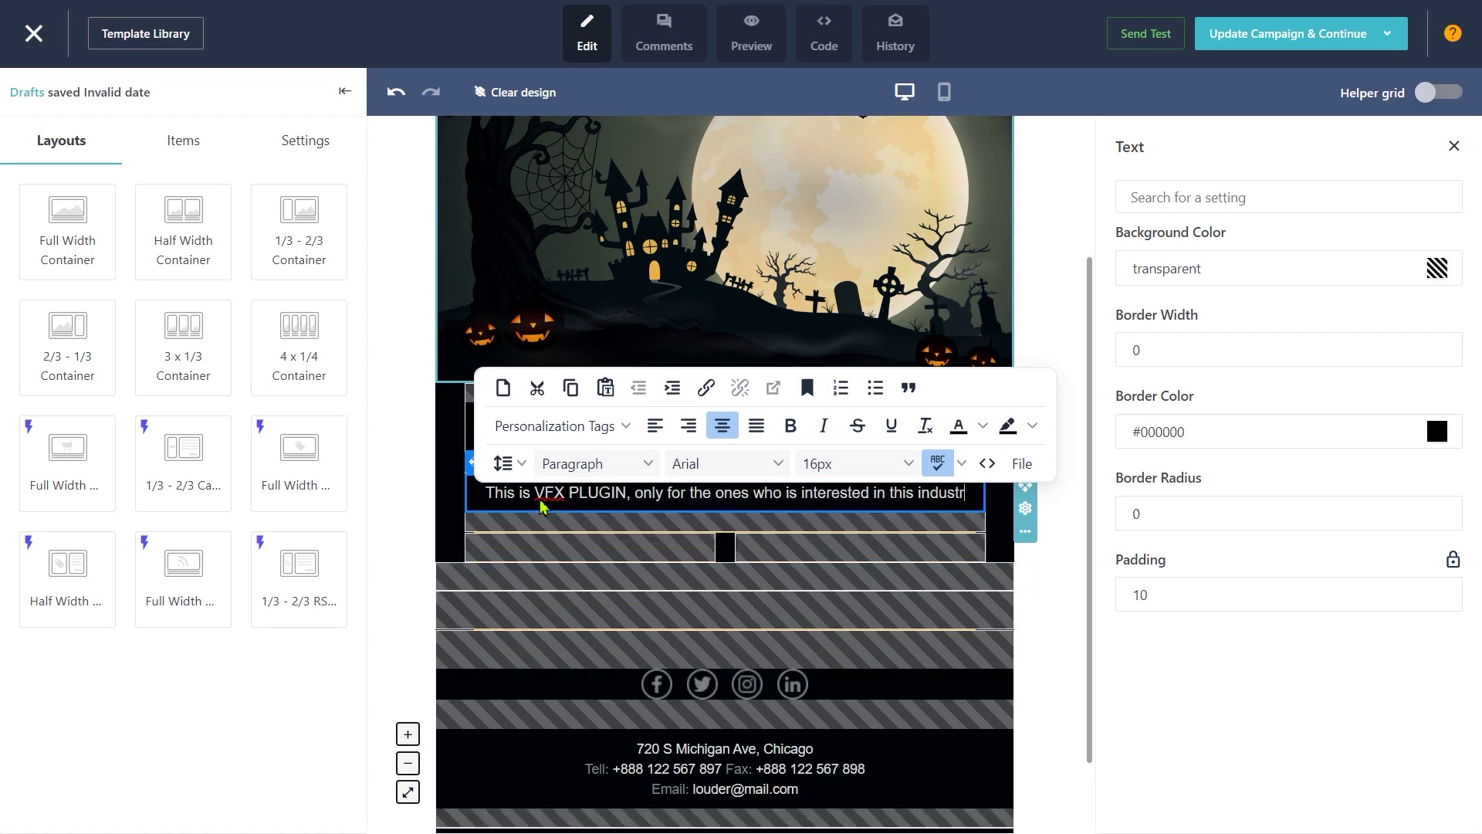
# Step: Finish the description with 'This will help you in making your videos better.' and clear the hatched block and spacer from the columns
pyautogui.write('This will help you in making your videos better.')
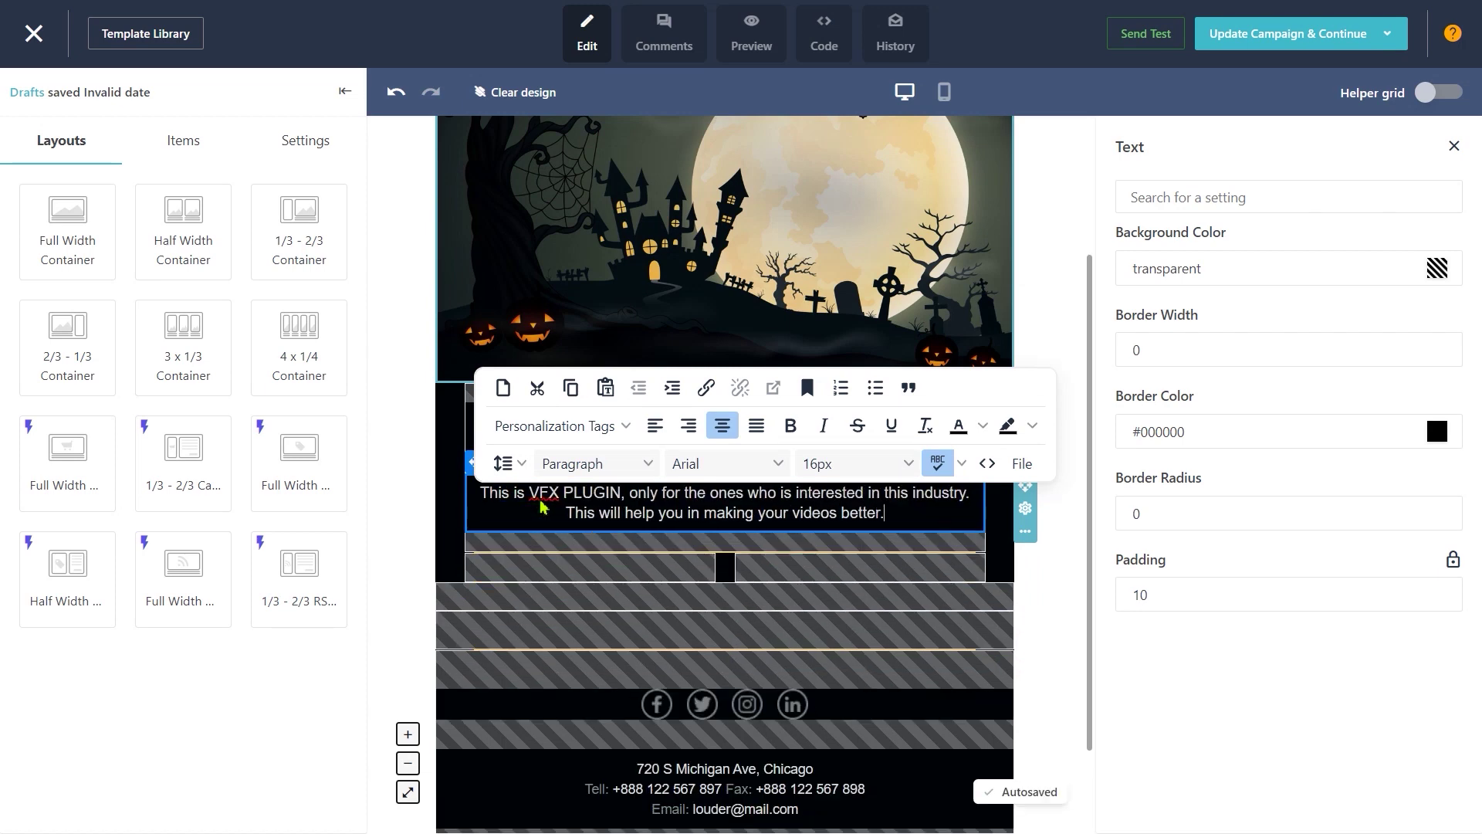
pyautogui.click(1064, 611)
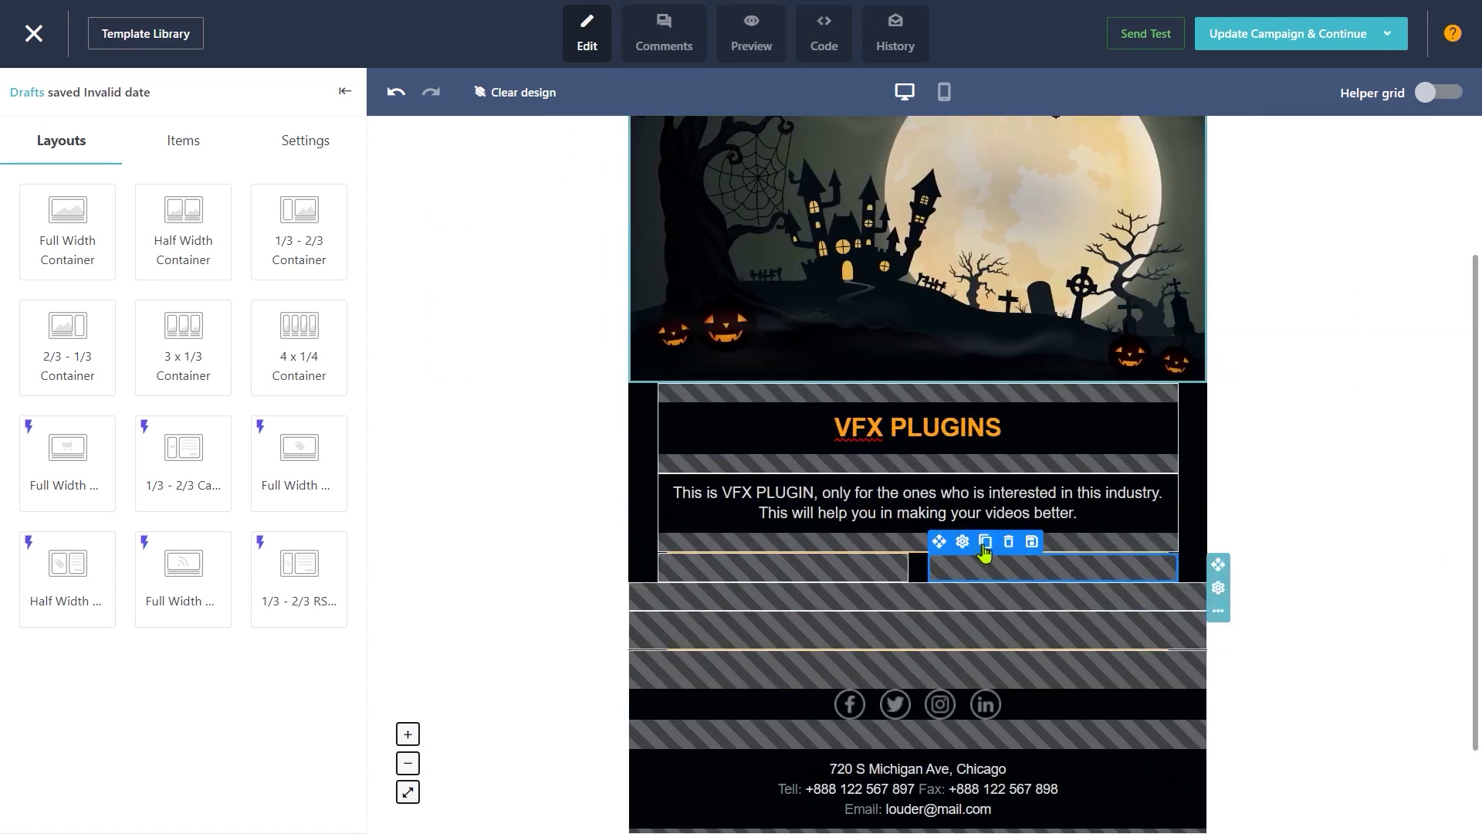
pyautogui.click(1008, 542)
pyautogui.moveTo(793, 566); pyautogui.dragTo(834, 656)
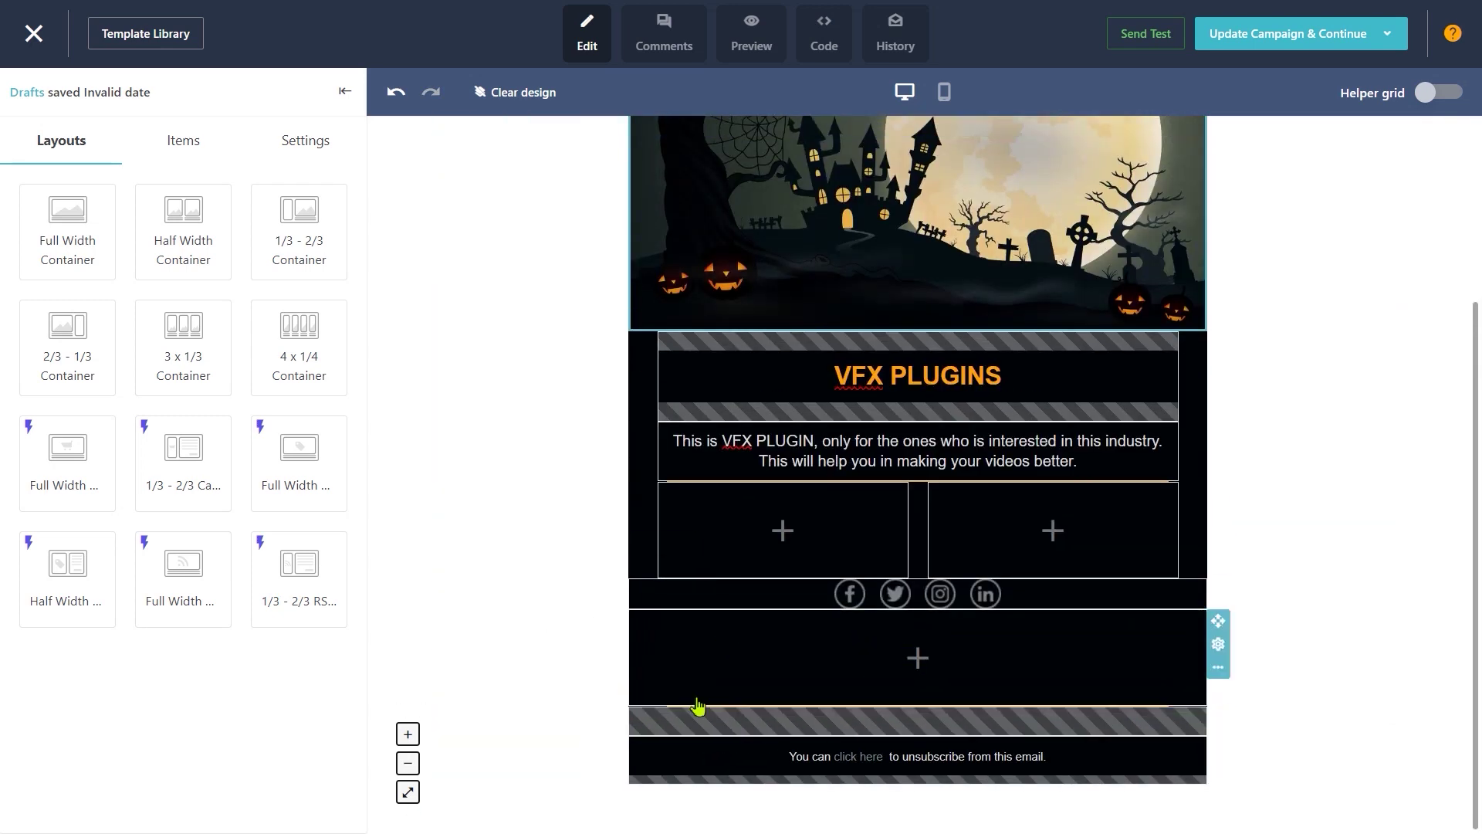
# Step: Undo the stray comma added after the VFX PLUGINS heading
pyautogui.scroll(3, 772, 695)
pyautogui.click(798, 532)
pyautogui.write(',')
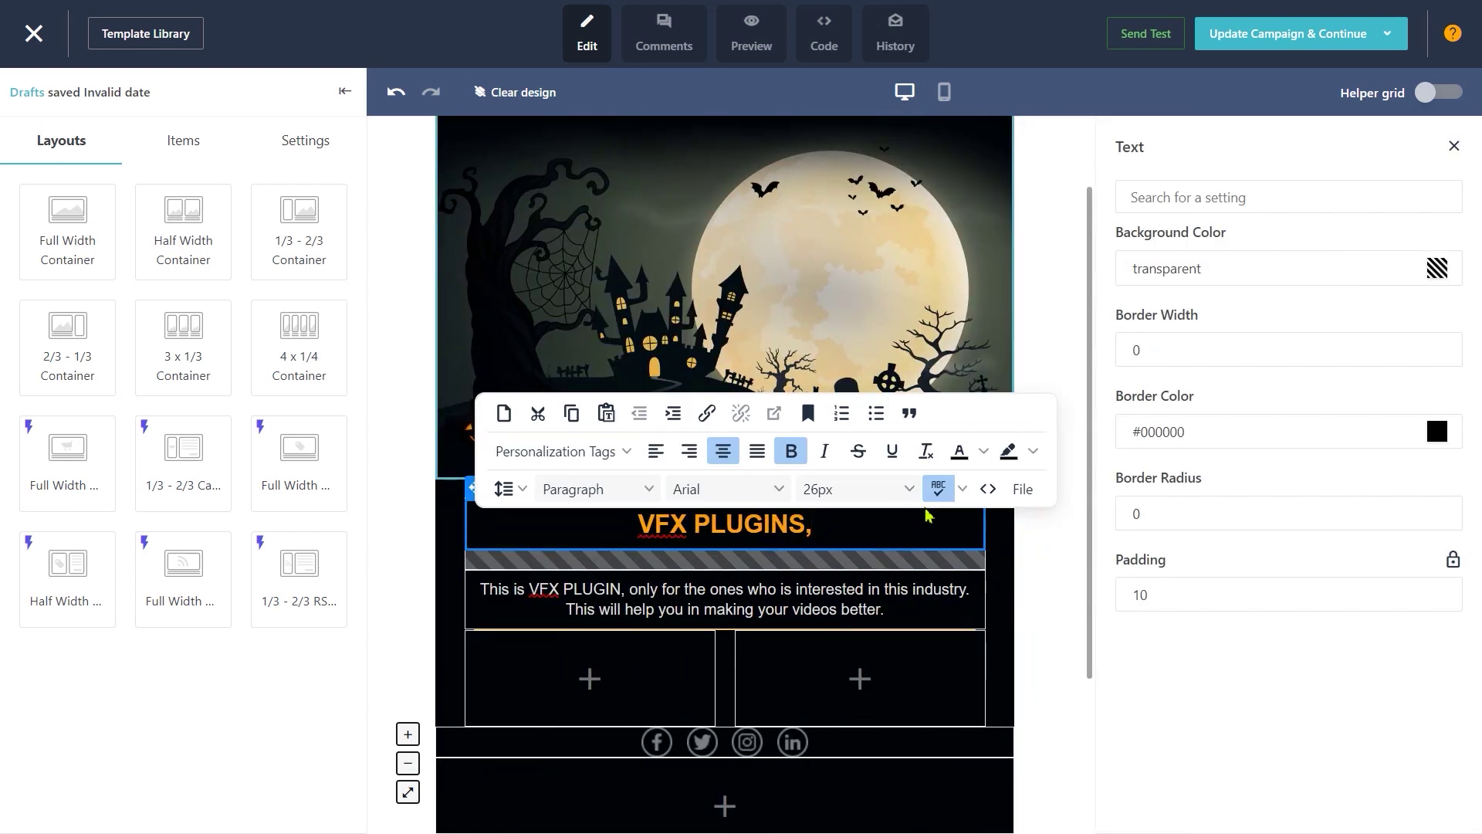
pyautogui.hotkey('ctrl', 'z')
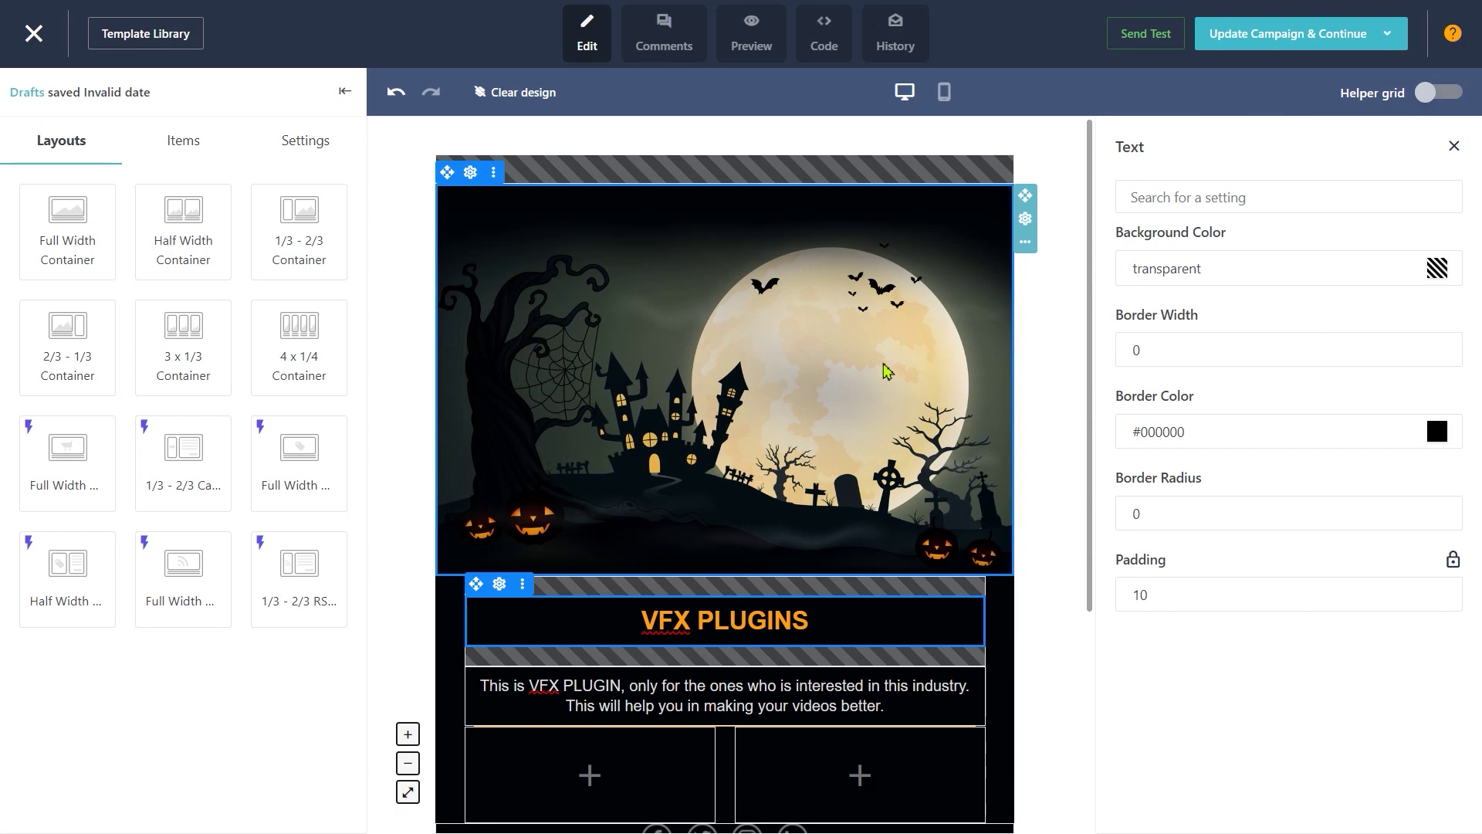
# Step: Save the Halloween email as a template named 'VFX PLUGIN' from the Update Campaign & Continue dropdown
pyautogui.moveTo(1387, 39)
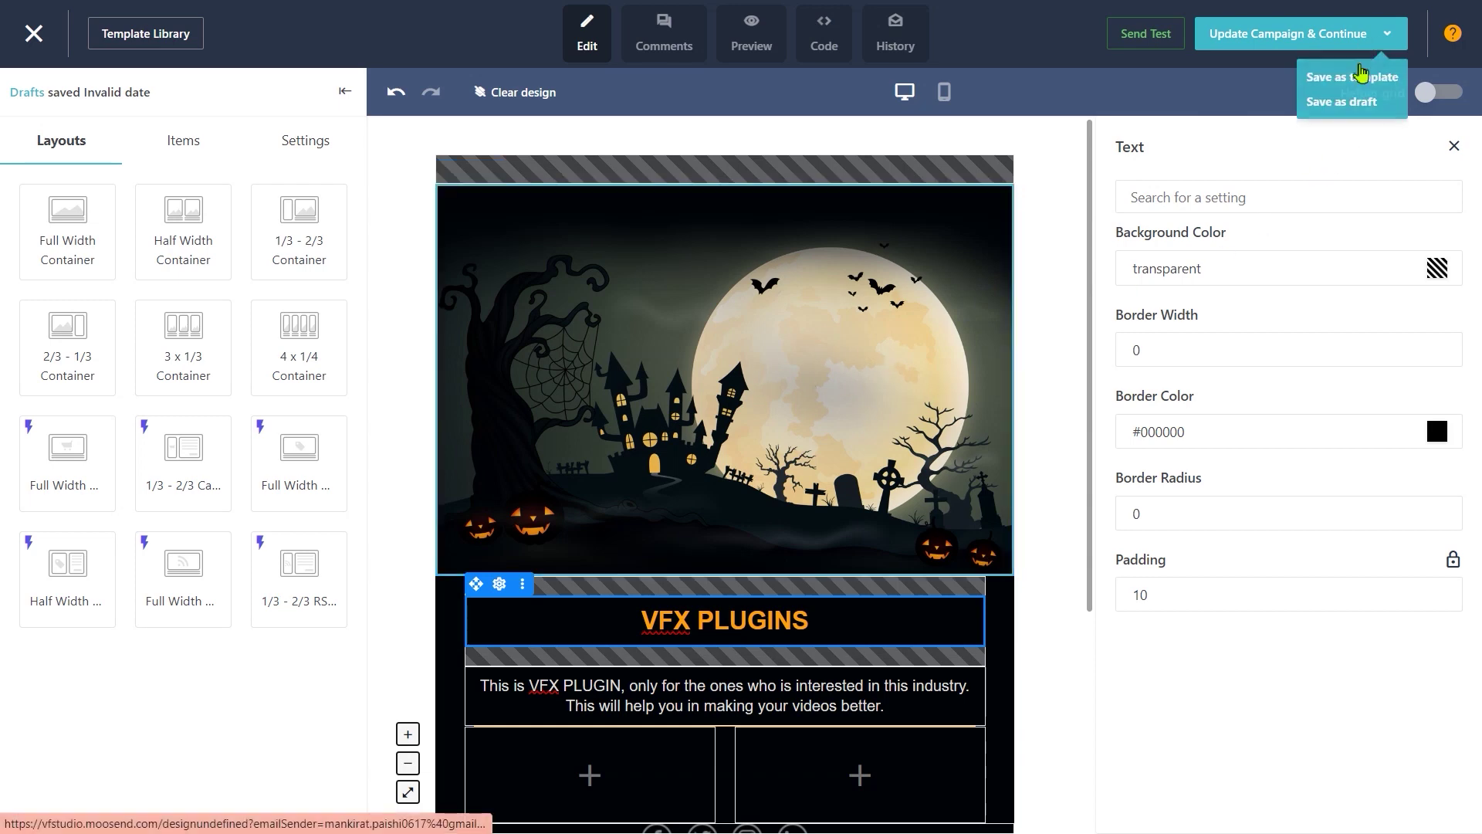
pyautogui.click(1355, 74)
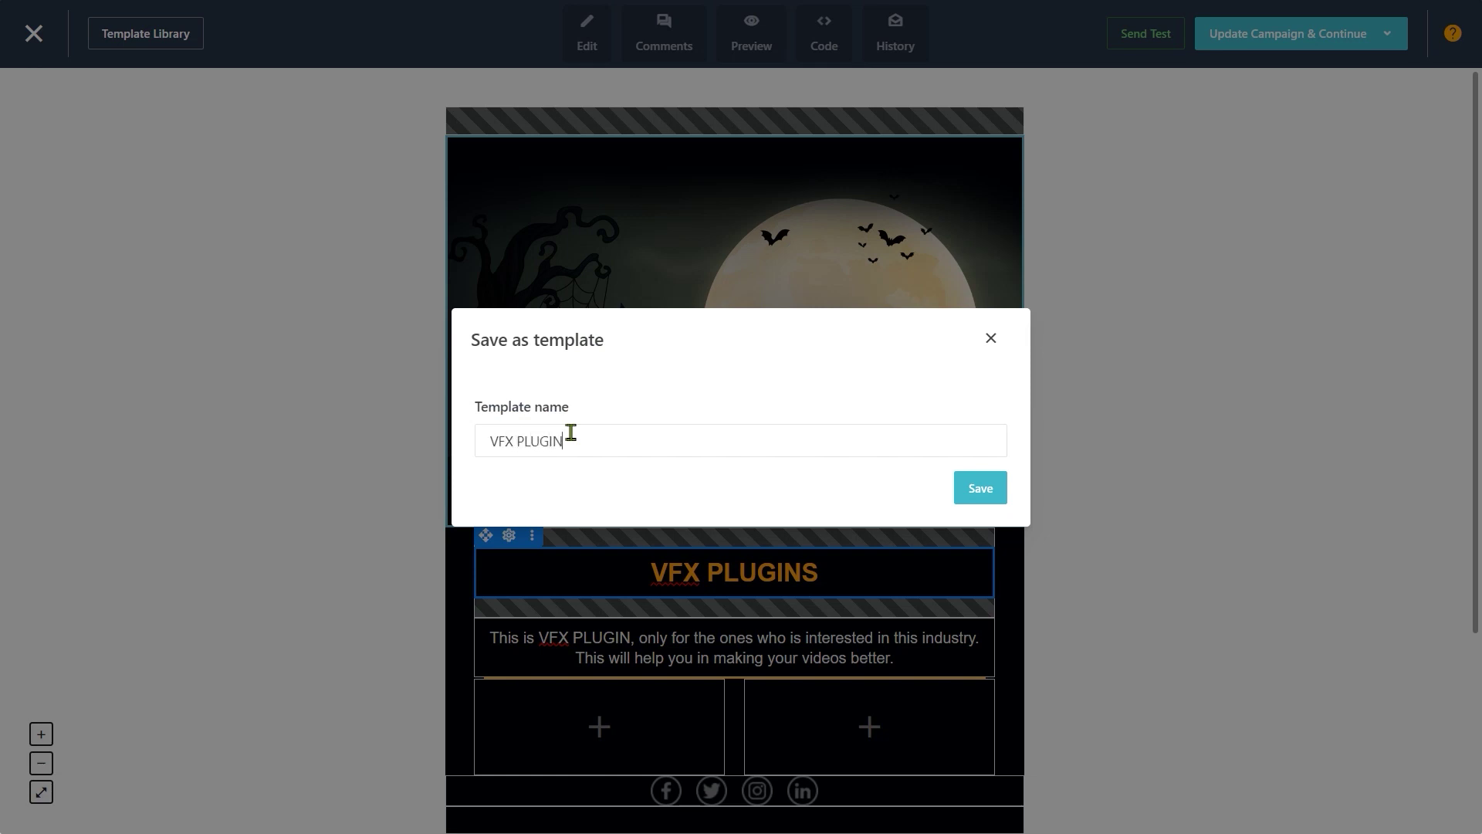
pyautogui.click(979, 490)
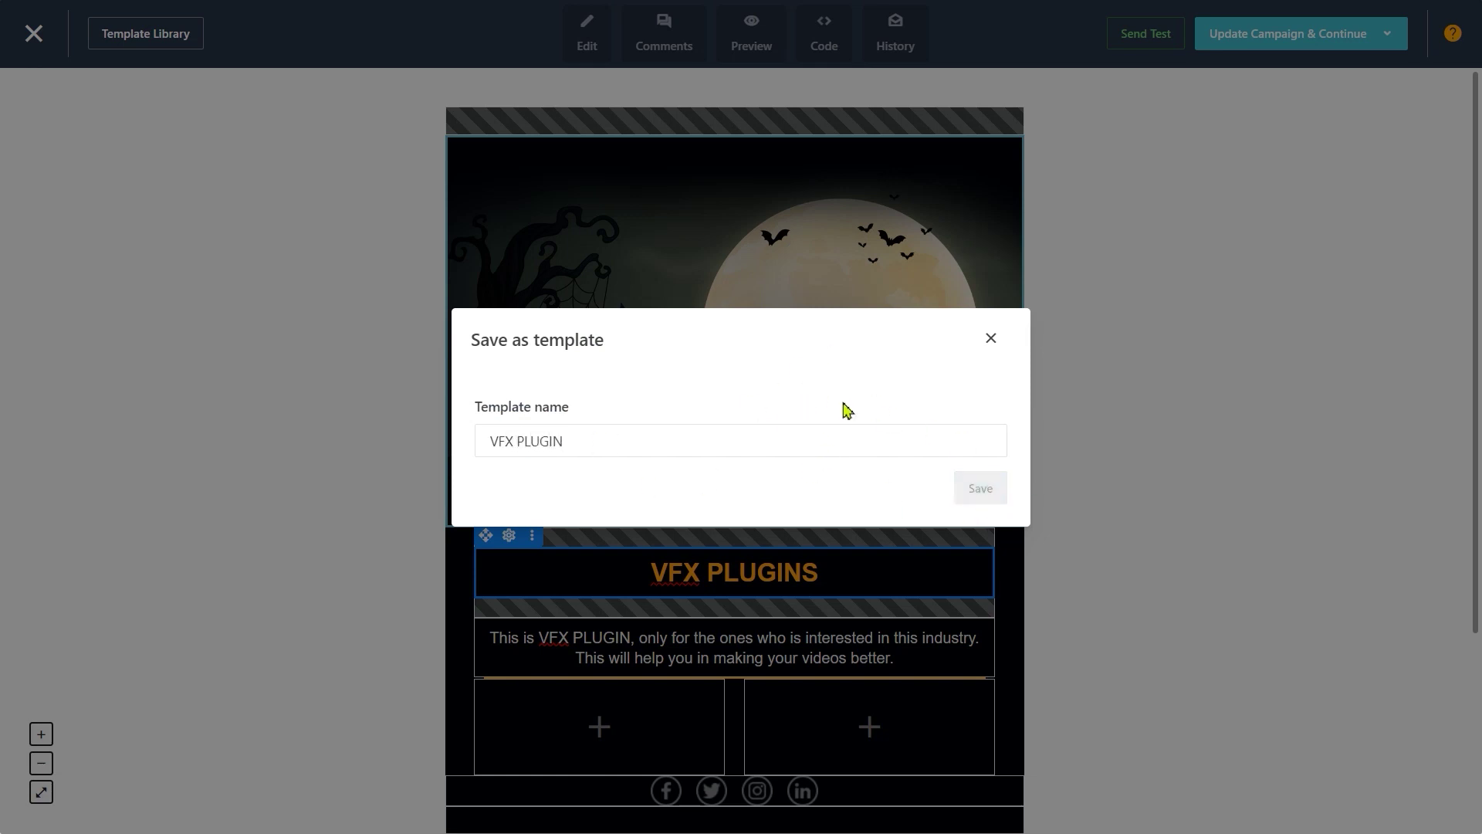